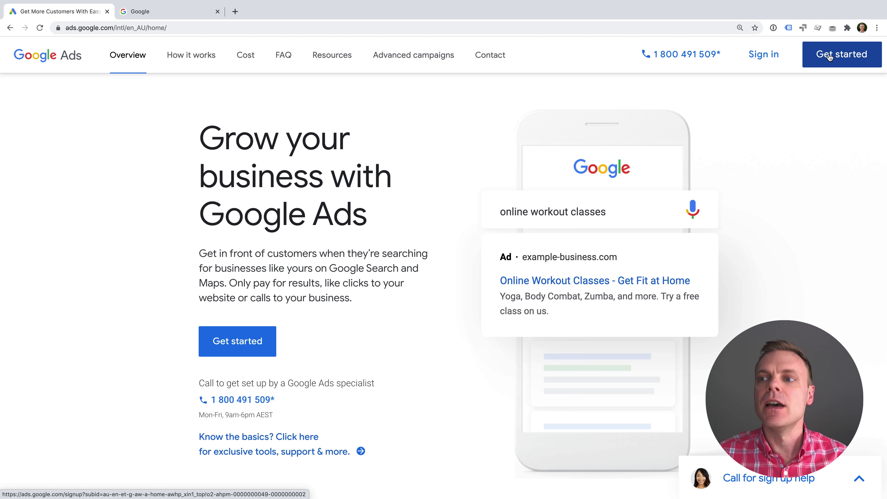
Start setting up a new Google Ads account and switch its campaign creation to Expert Mode.
left_click(829, 57)
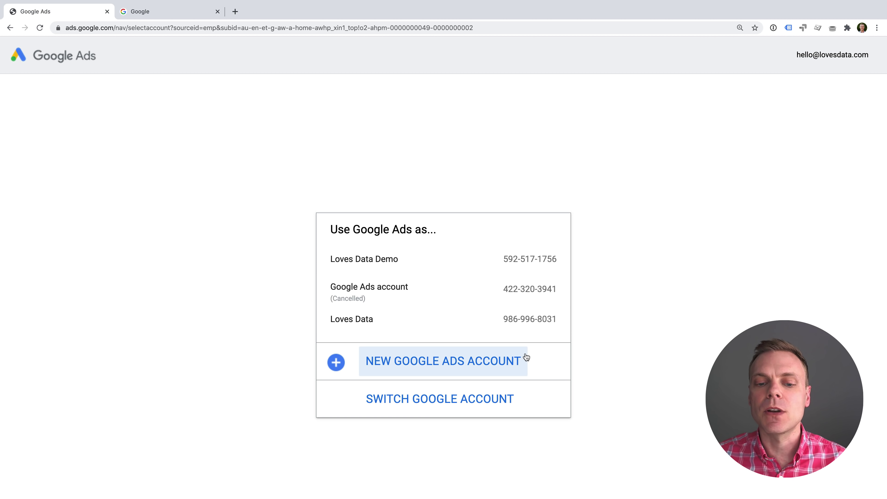
left_click(508, 362)
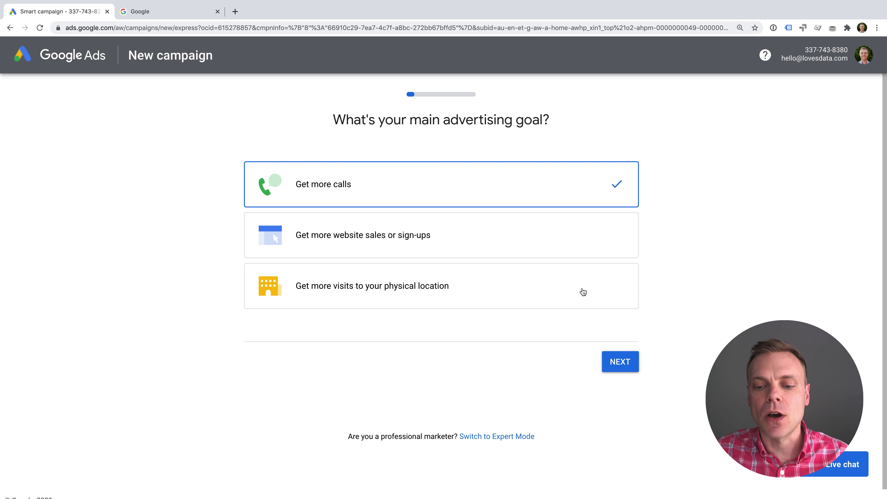
left_click(503, 437)
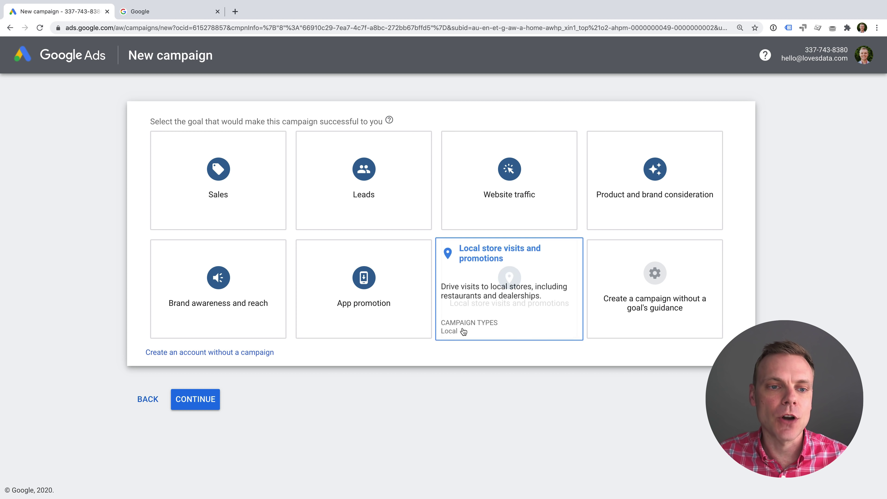
Review the available campaign goals and choose to create a campaign without a goal's guidance.
mouse_move(262, 209)
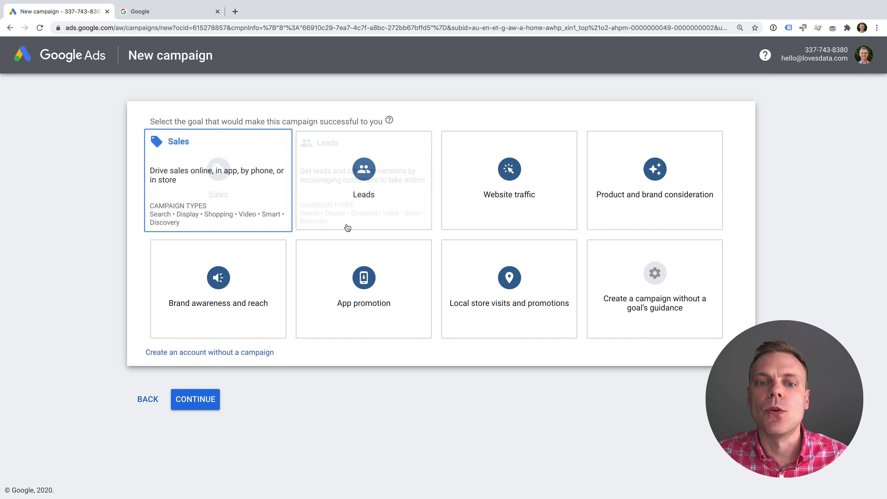
mouse_move(401, 212)
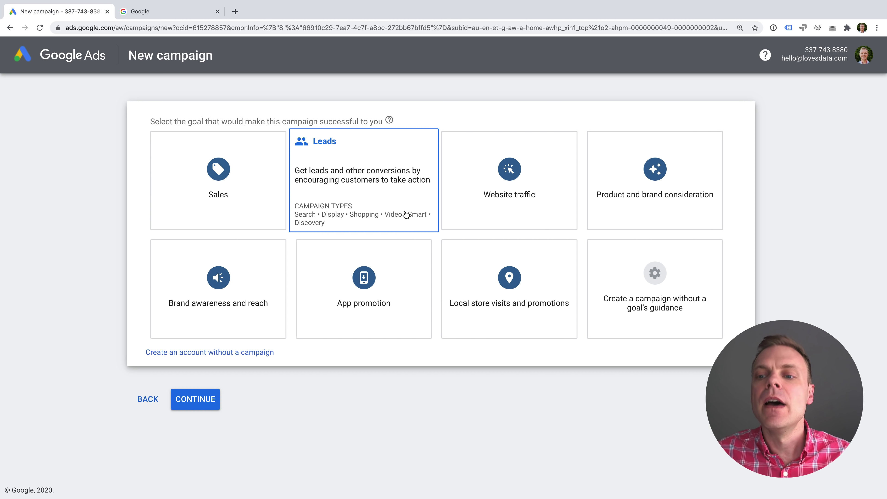
mouse_move(224, 282)
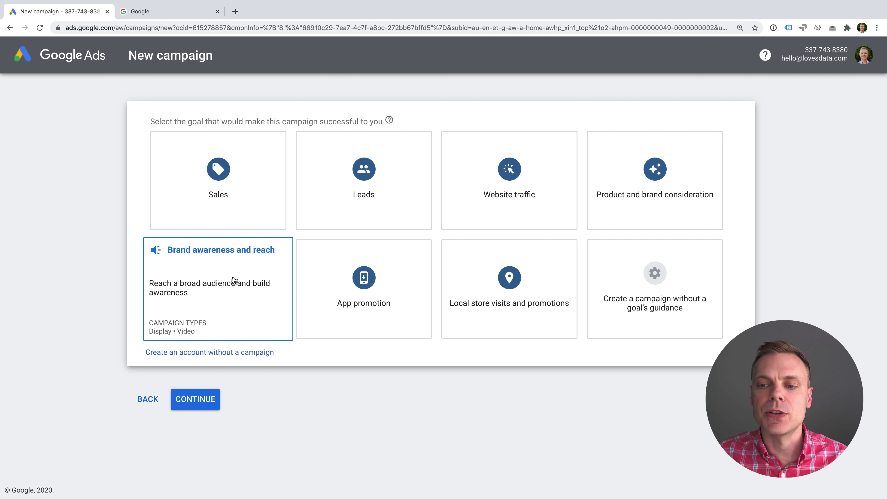
mouse_move(586, 291)
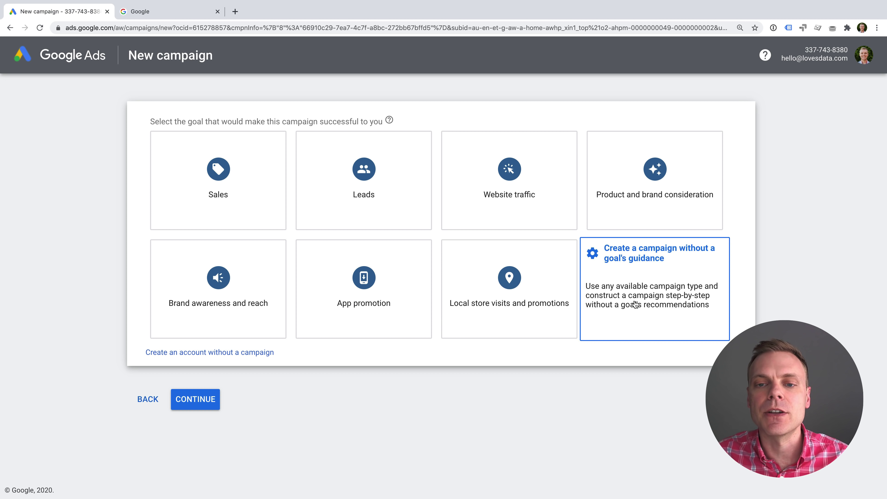
mouse_move(536, 210)
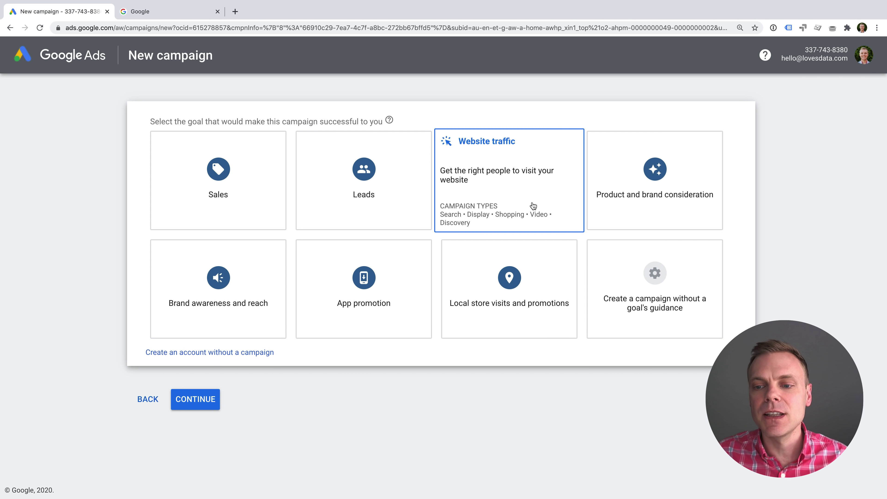
mouse_move(671, 273)
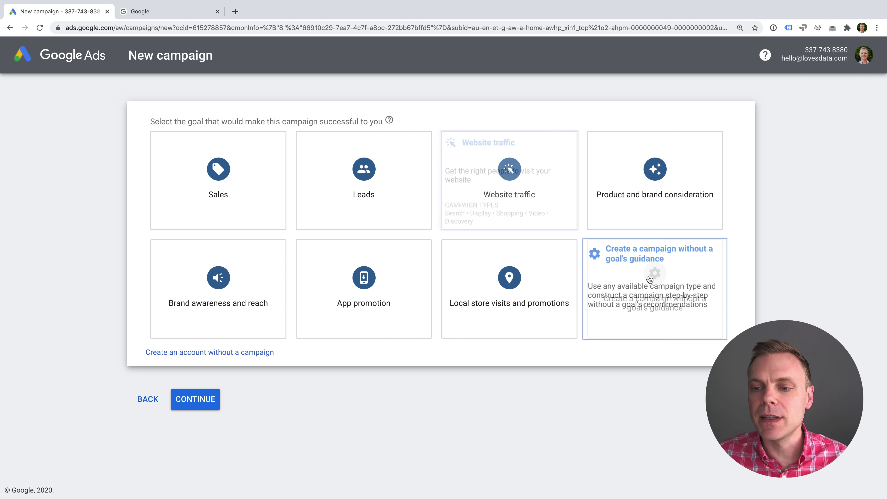
left_click(671, 273)
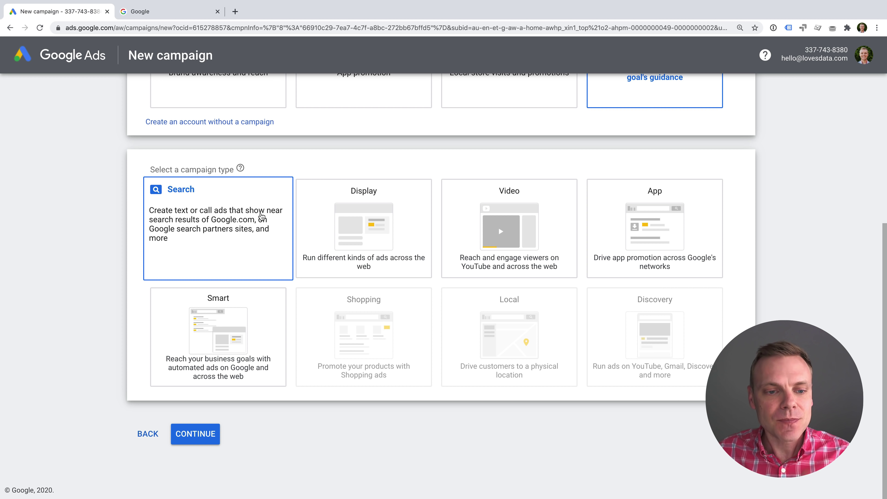
Compare the campaign types, select Search, and continue to the campaign settings without selecting any desired results.
mouse_move(399, 232)
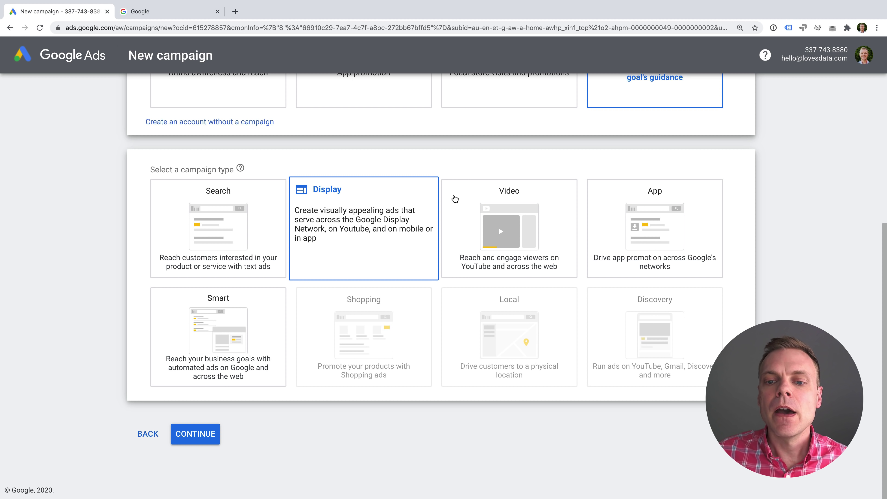
left_click(454, 198)
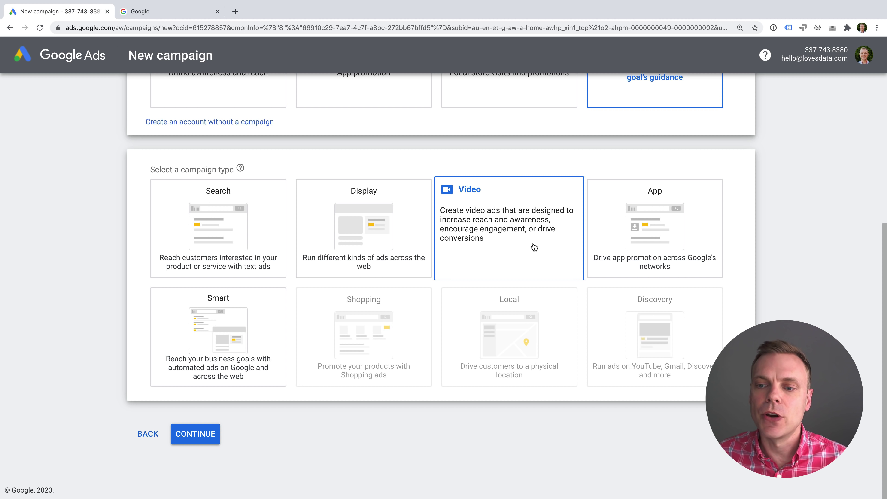
mouse_move(610, 237)
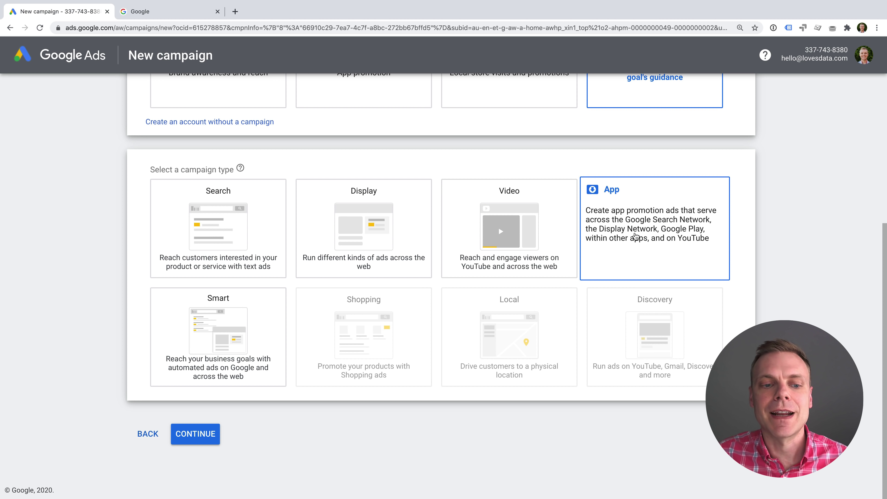
mouse_move(275, 293)
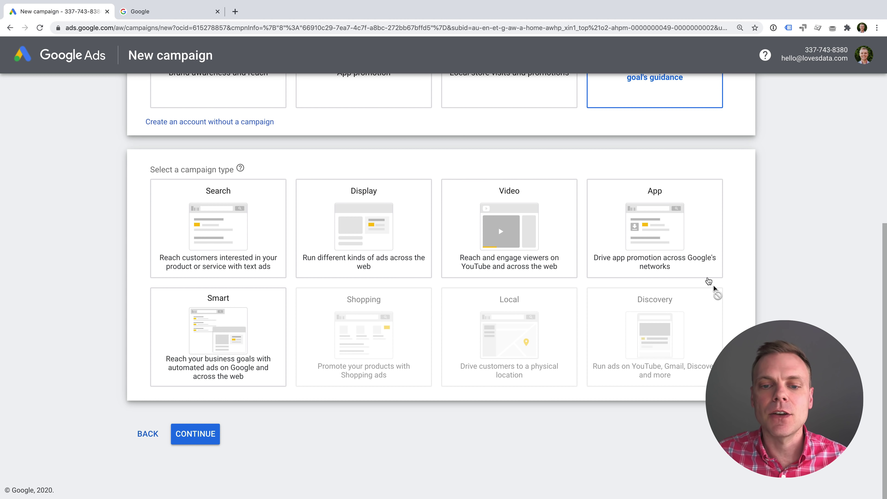
scroll(713, 286, "up", 4)
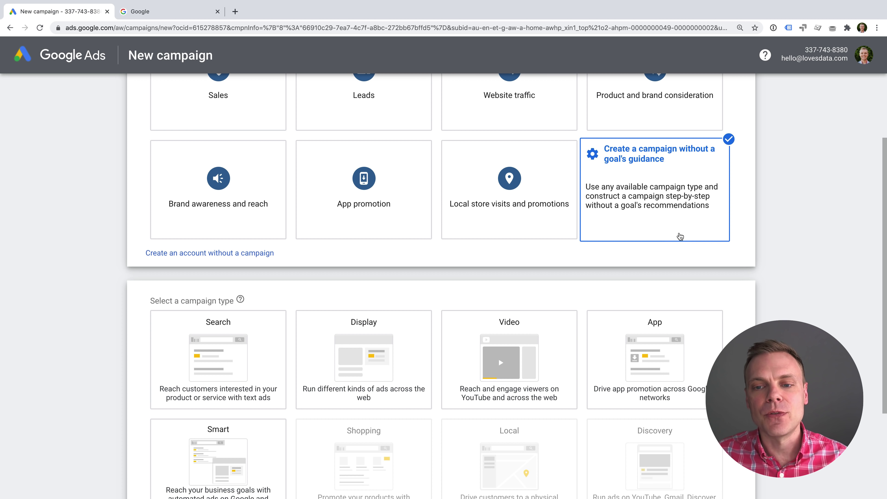
scroll(680, 235, "down", 1)
scroll(680, 236, "down", 2)
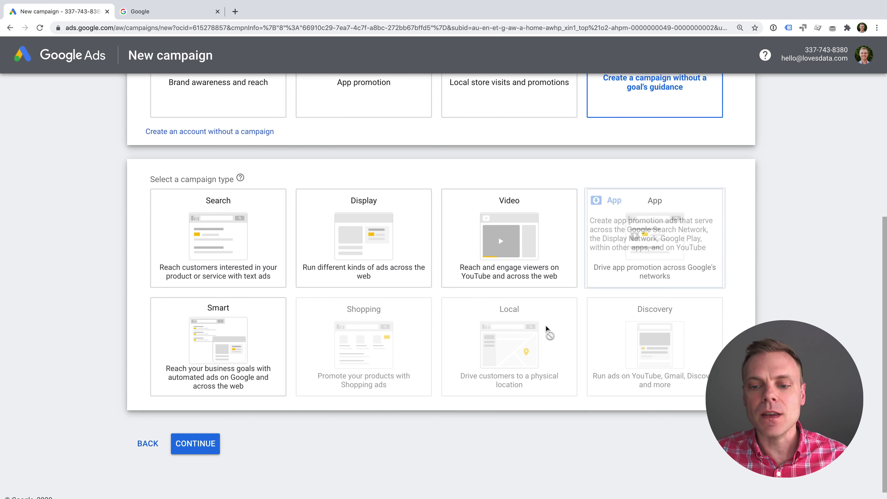
scroll(527, 142, "up", 2)
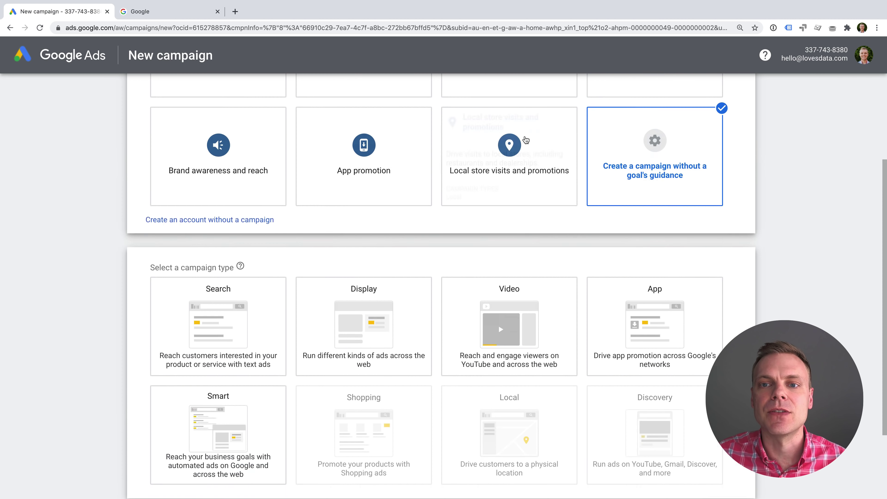
scroll(526, 140, "up", 2)
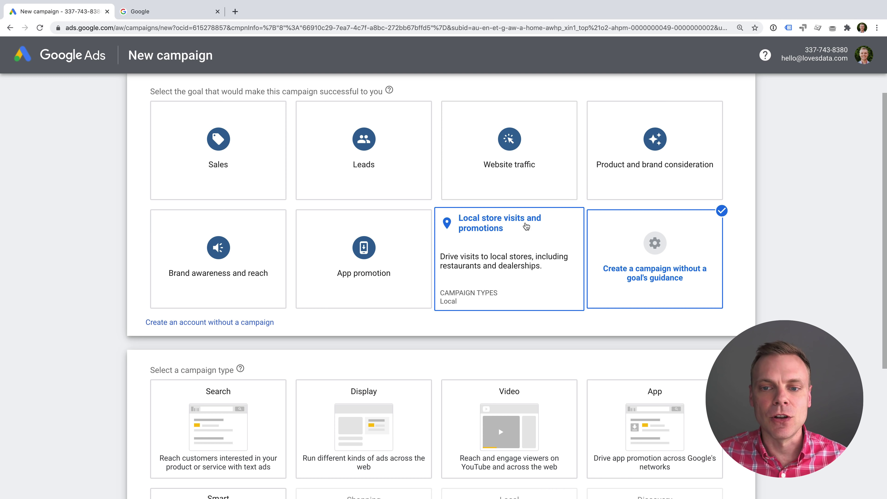
scroll(521, 259, "down", 4)
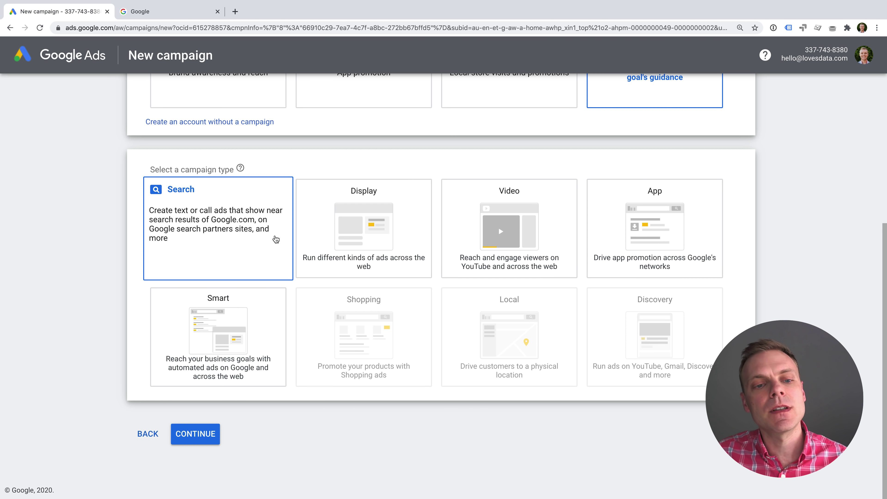
left_click(276, 239)
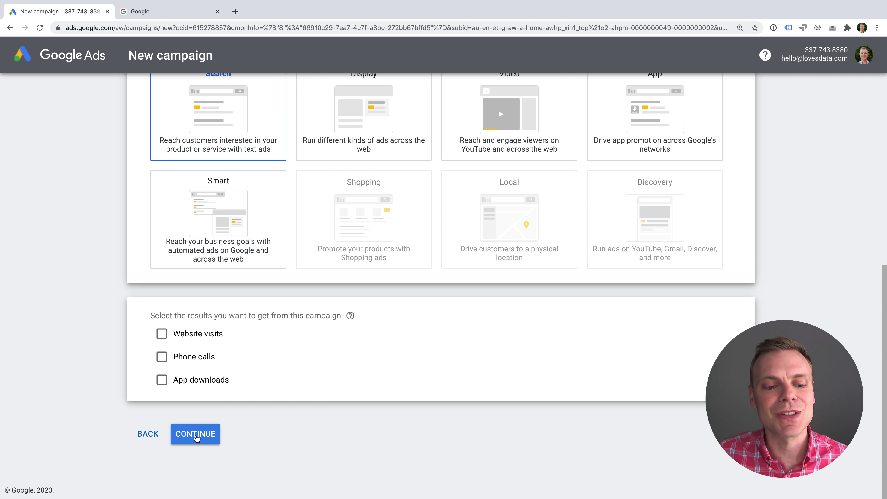
left_click(196, 434)
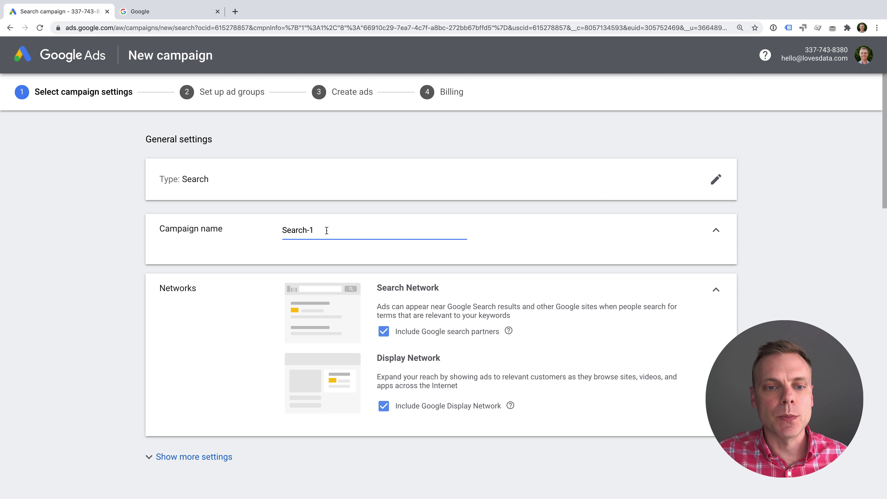
Rename the campaign as "Blog | GA Glossary".
left_click_drag(327, 229, 282, 234)
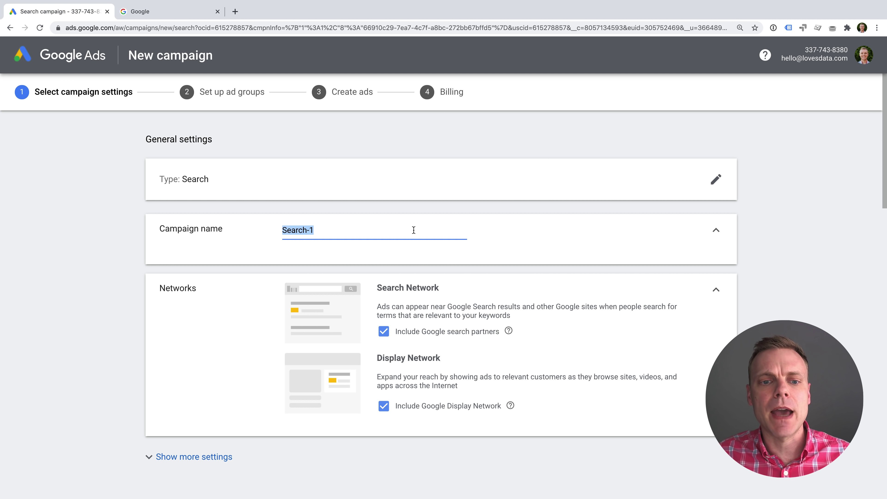
type("Blog ")
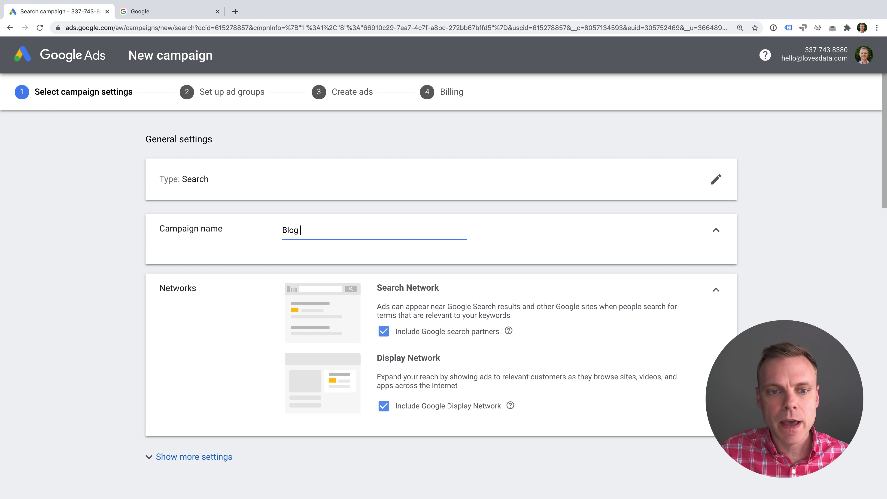
type("|")
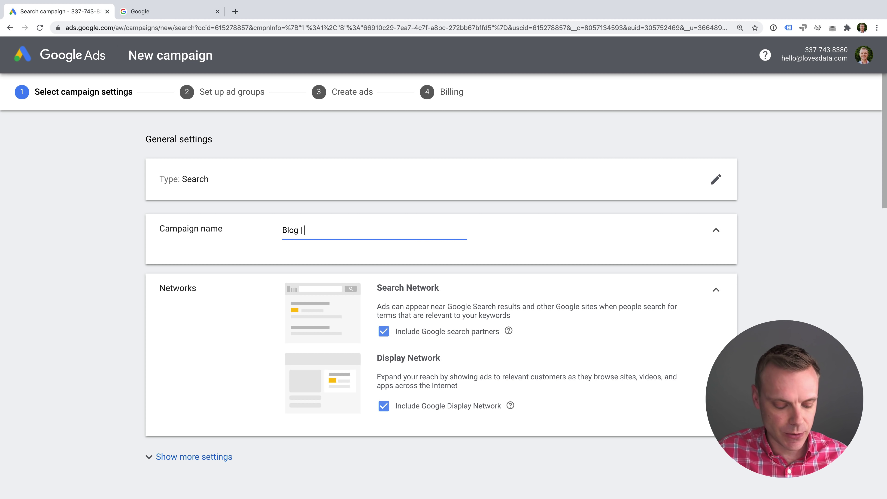
type(" GA G")
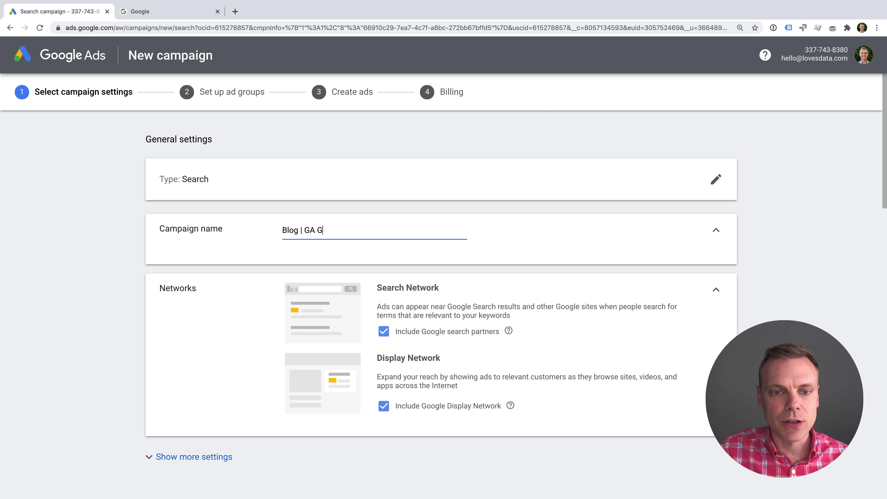
type("lossary")
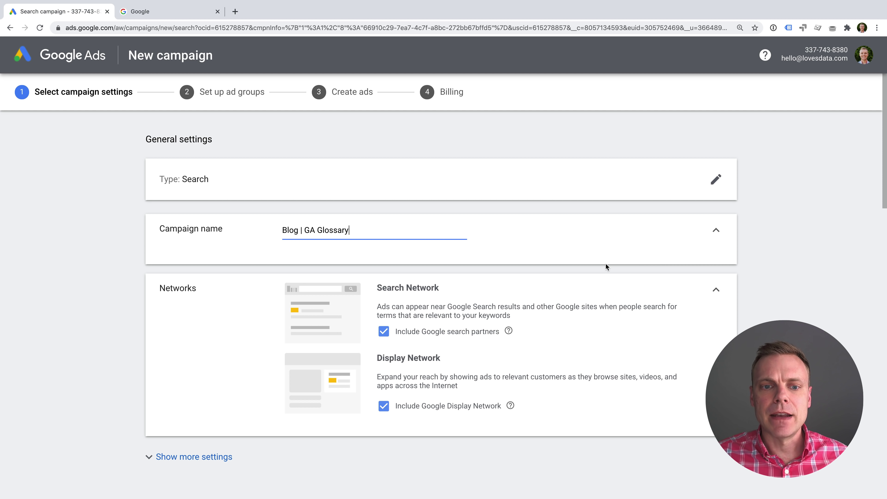
Exclude Google search partners and the Google Display Network from the campaign's networks.
scroll(605, 264, "down", 2)
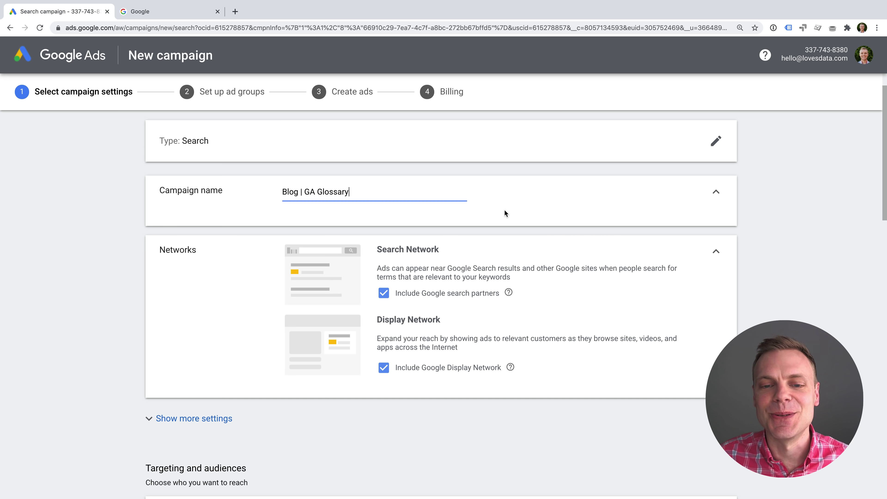
scroll(504, 211, "down", 1)
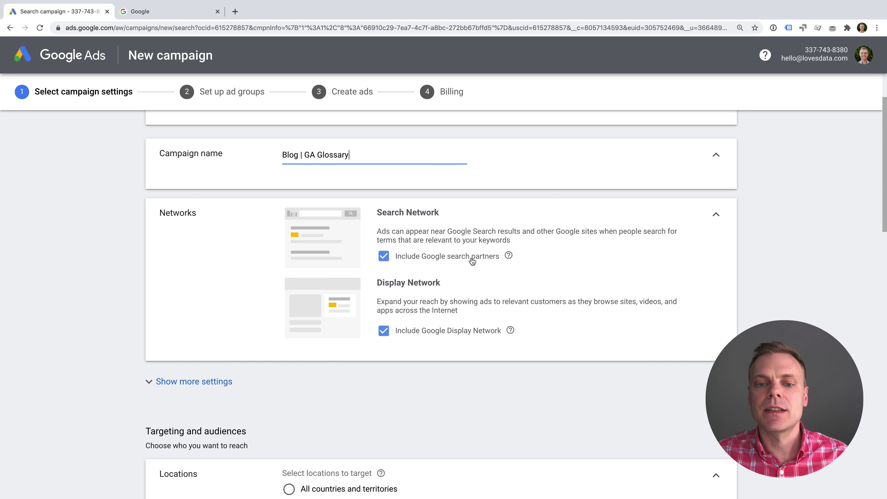
left_click(383, 257)
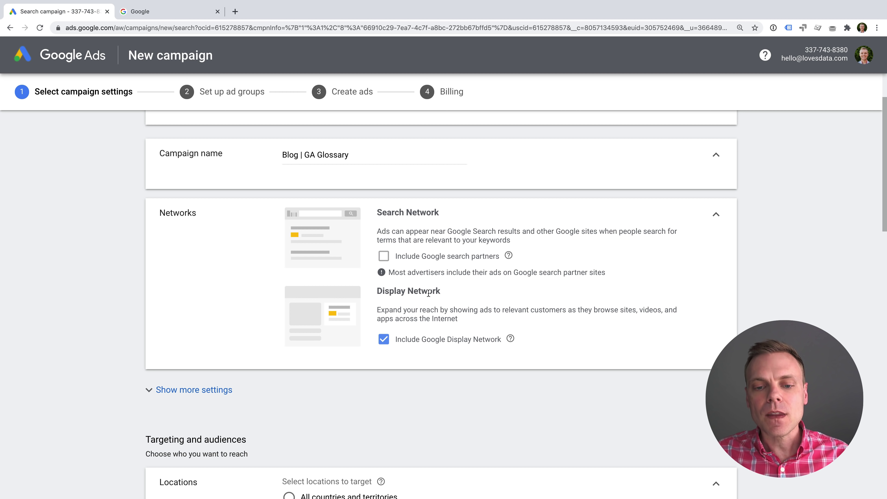
left_click(409, 341)
scroll(453, 329, "down", 2)
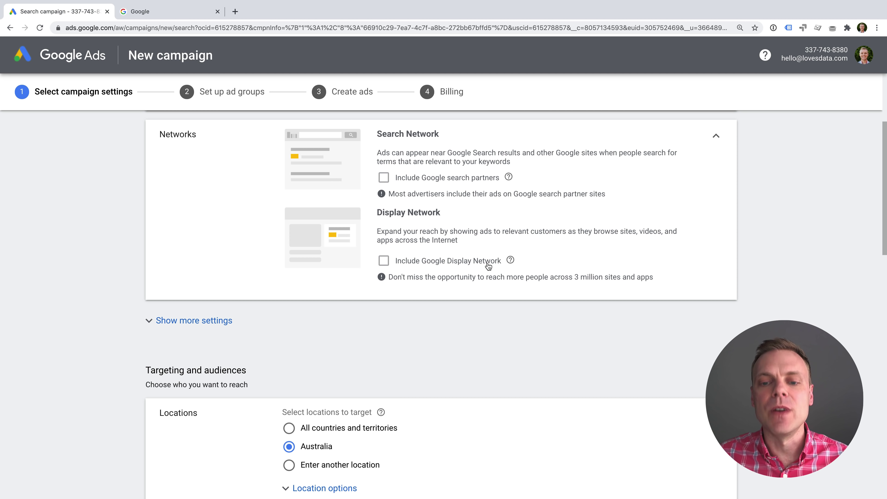
Show the additional campaign settings and expand the campaign's start and end dates.
scroll(488, 266, "down", 3)
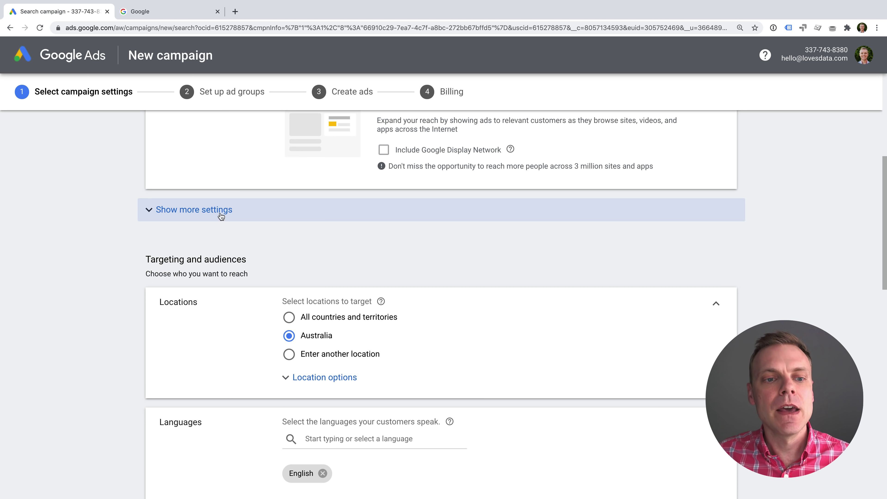
left_click(236, 211)
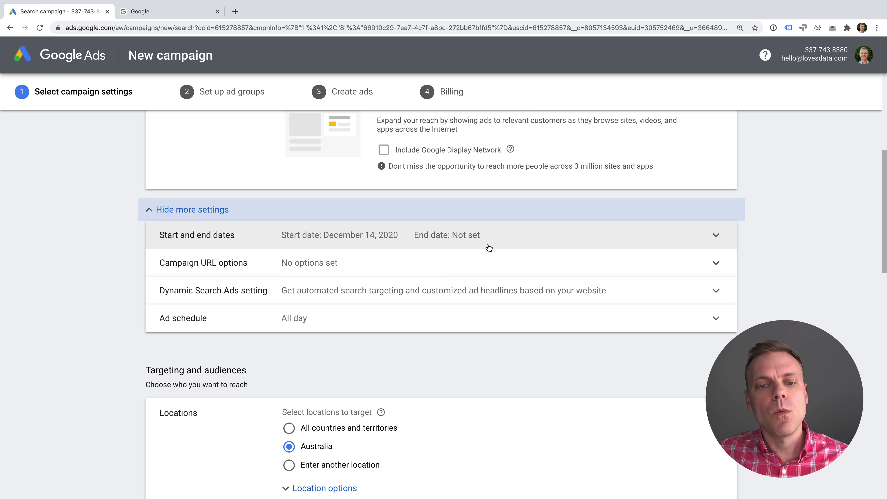
left_click(512, 241)
left_click(225, 292)
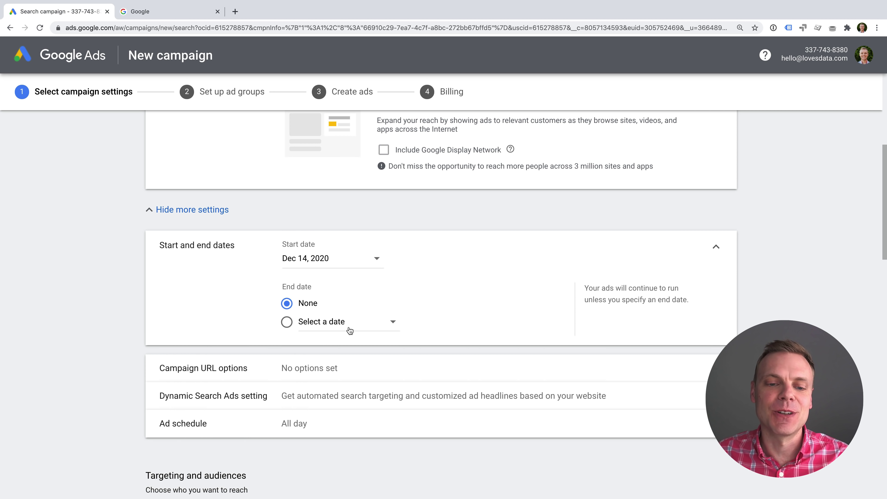
Set the campaign's start date to January 17, 2021.
left_click(353, 258)
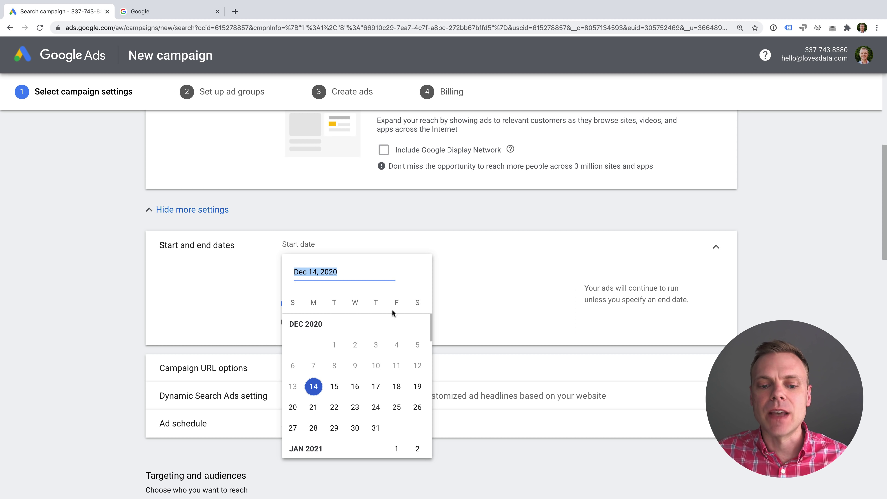
scroll(393, 337, "down", 3)
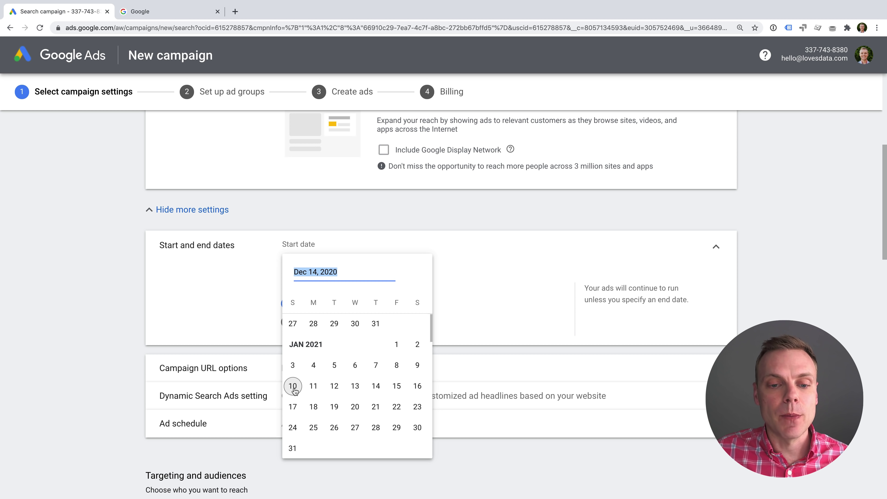
left_click(292, 407)
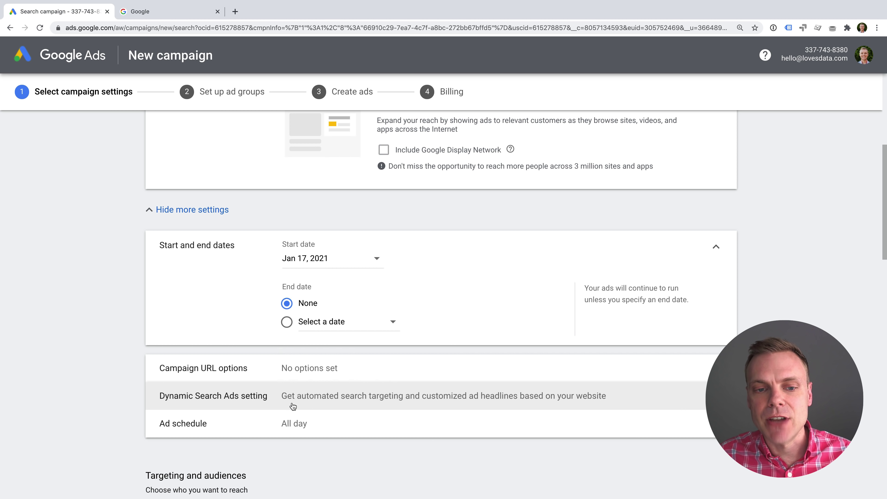
Give the campaign an end date of March 31, 2021.
left_click(288, 323)
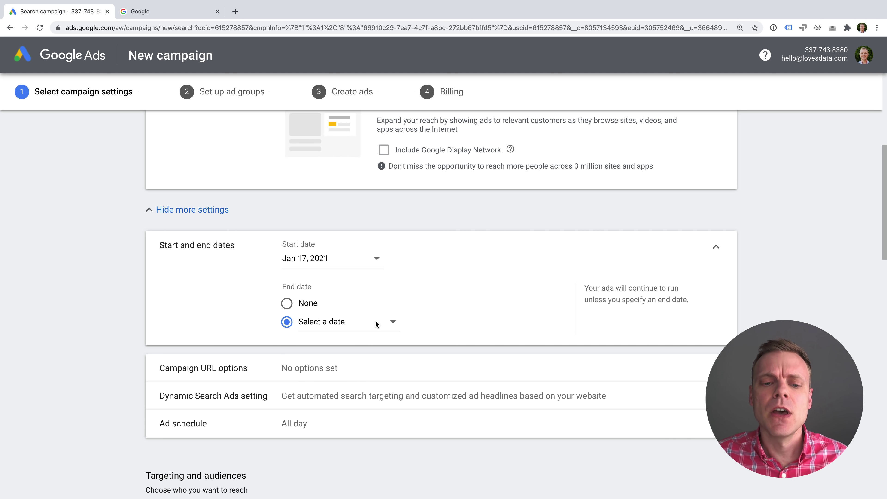
left_click(375, 320)
scroll(374, 272, "down", 7)
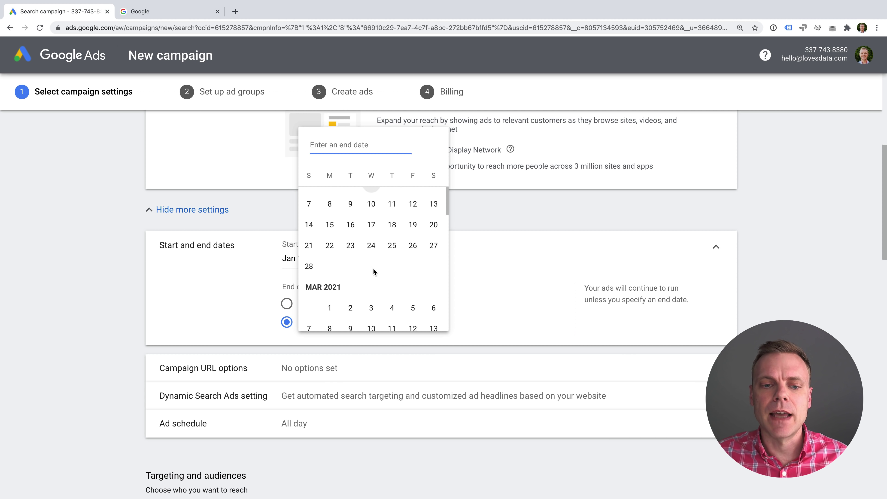
left_click(371, 321)
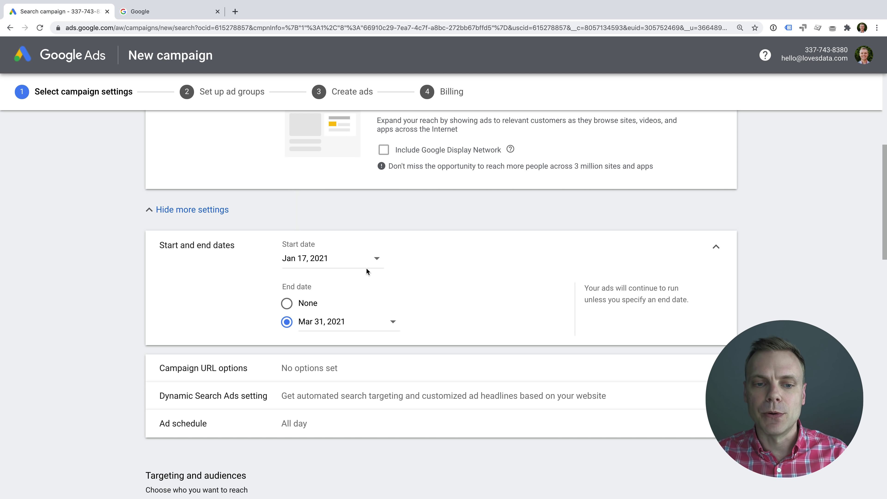
Set the campaign's end date to None and its start date back to December 14, 2020.
left_click(288, 304)
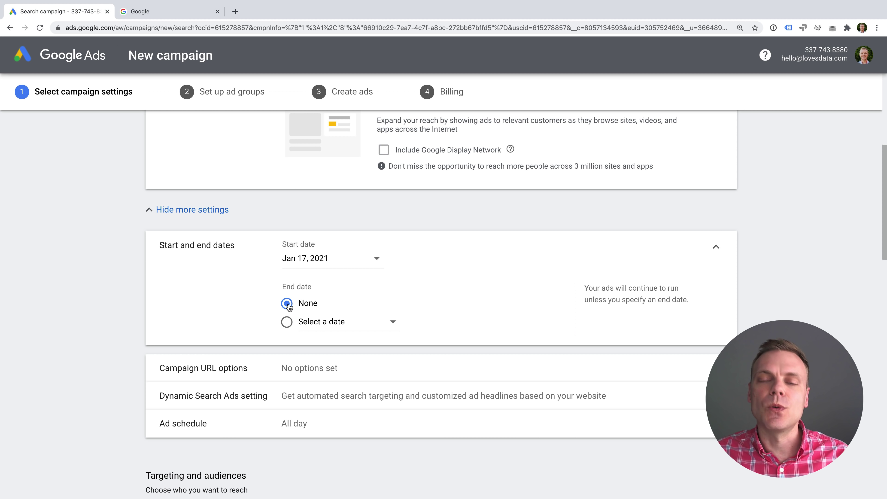
left_click(371, 261)
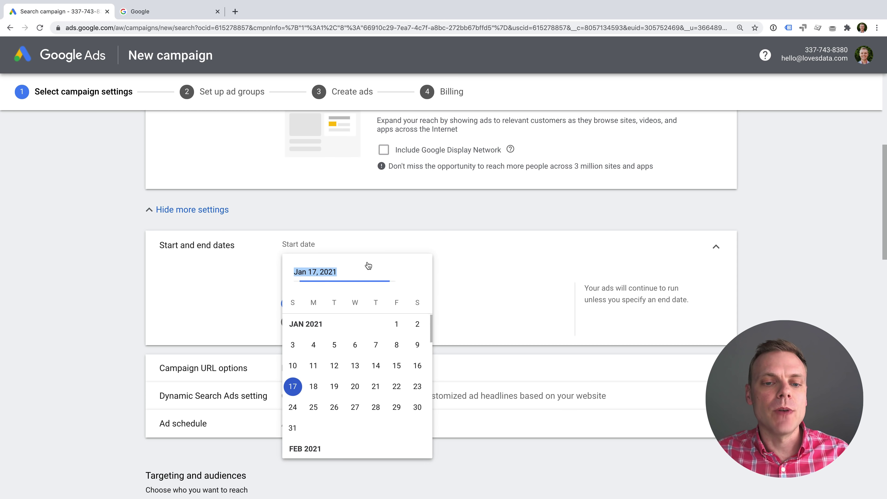
scroll(366, 356, "up", 3)
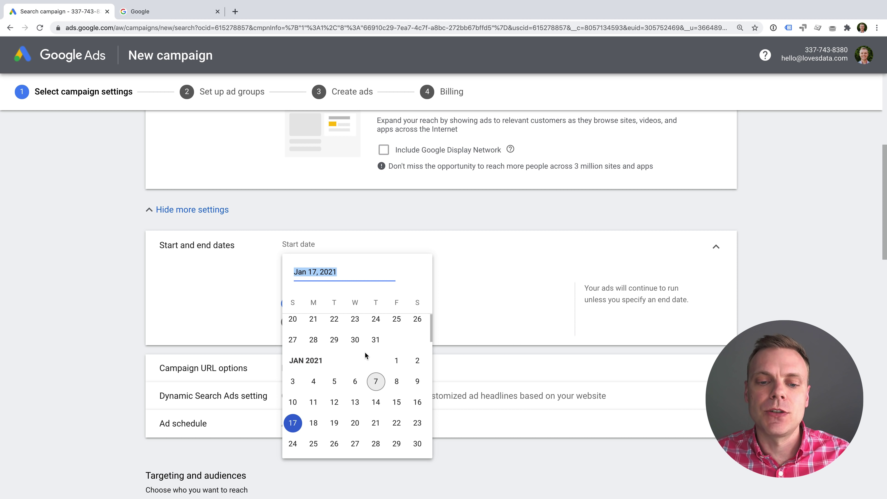
left_click(313, 366)
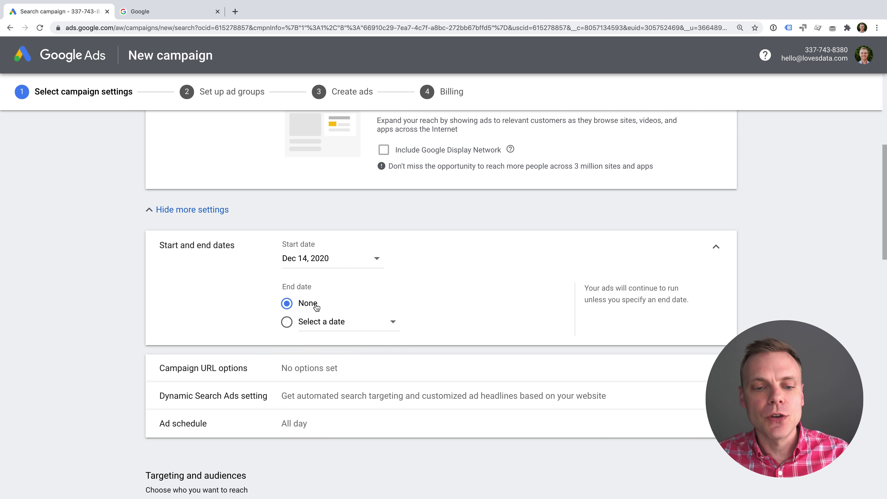
Review the Campaign URL options and the Dynamic Search Ads setting, collapsing each section without entering anything.
scroll(471, 284, "down", 3)
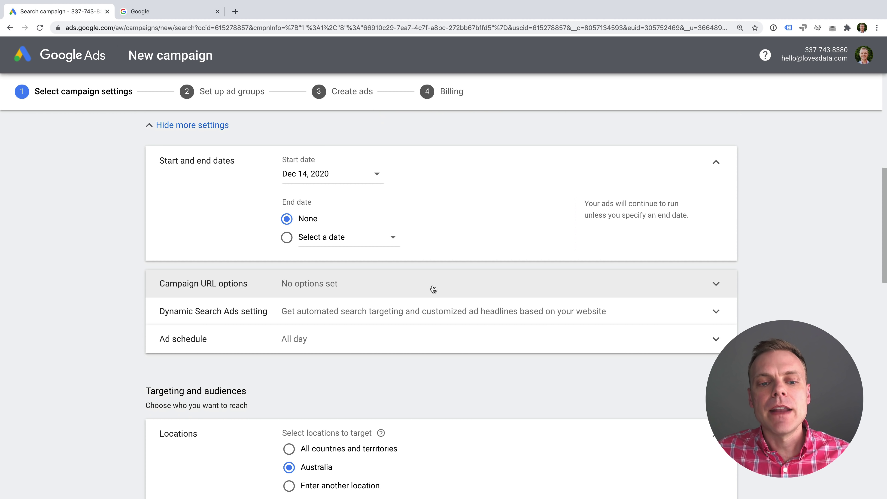
left_click(398, 285)
scroll(405, 284, "down", 1)
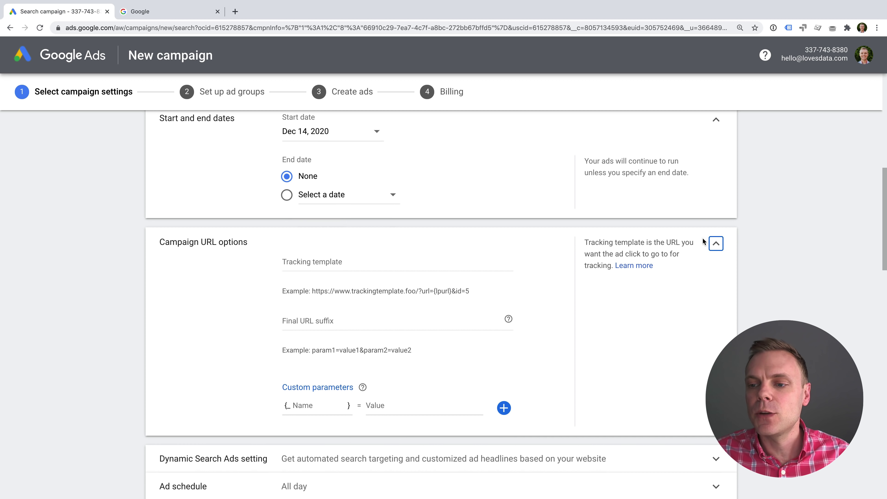
left_click(716, 244)
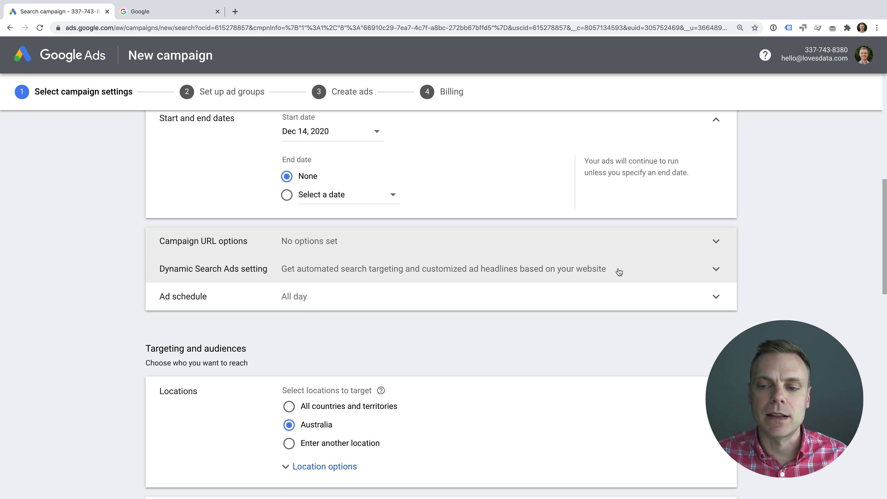
left_click(638, 275)
scroll(609, 287, "down", 3)
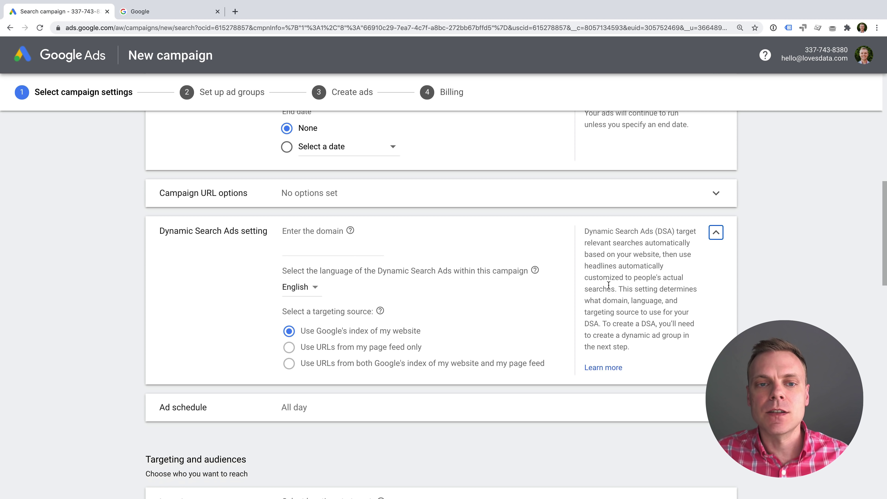
left_click(715, 232)
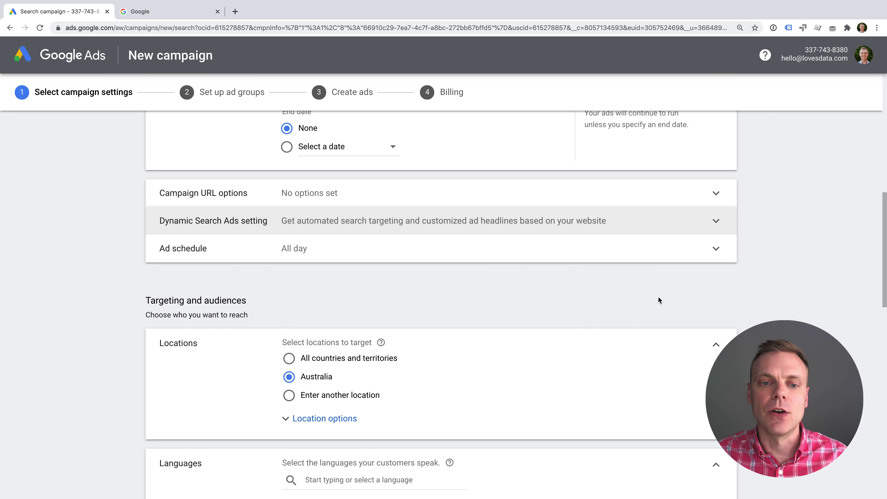
Review the ad schedule and its available start and end times without choosing a new time.
left_click(538, 248)
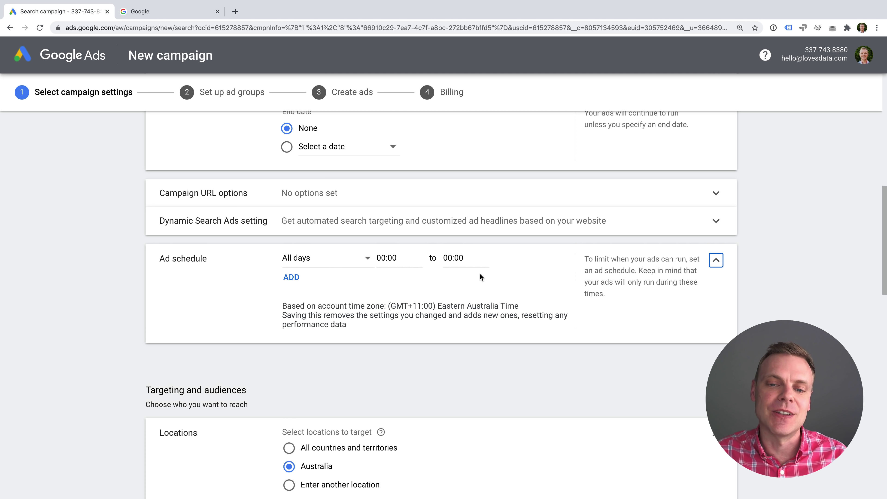
scroll(481, 274, "down", 1)
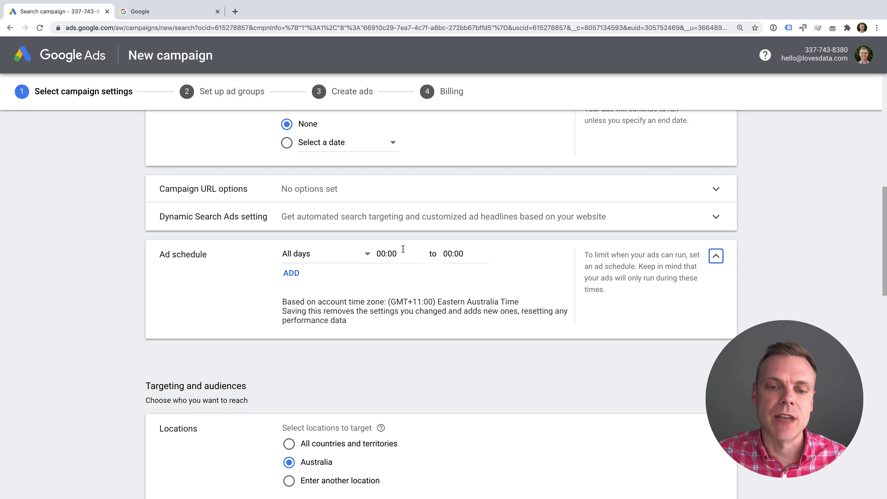
left_click(385, 254)
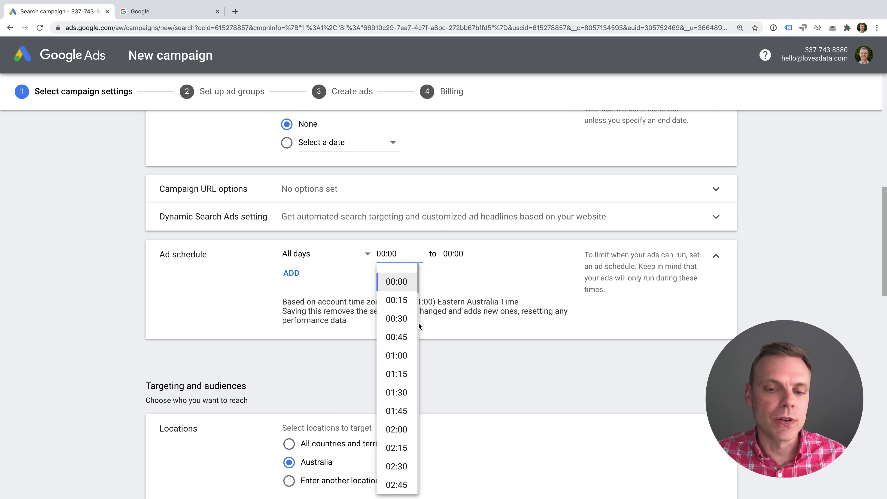
left_click(460, 252)
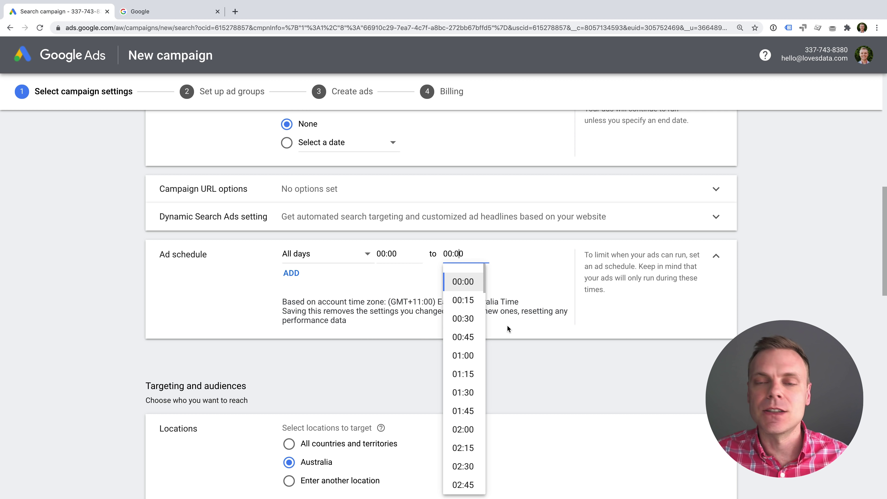
left_click(541, 279)
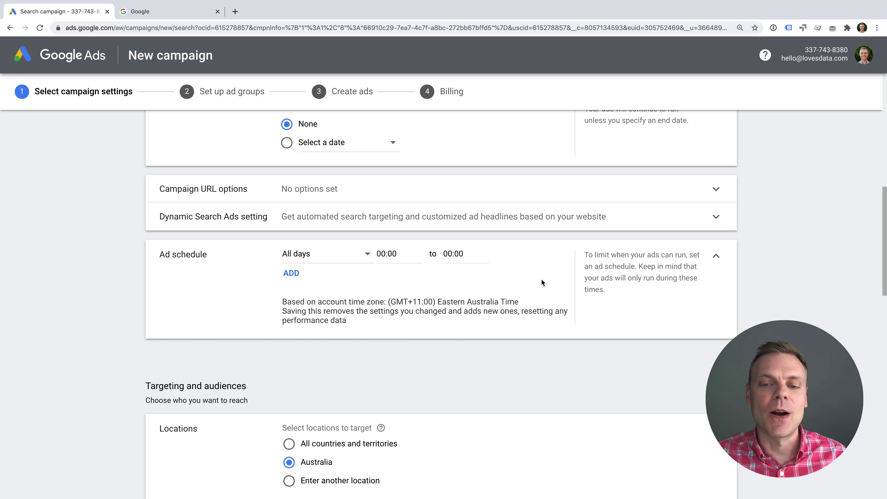
Try targeting all countries and territories, and switch the targeted location back to Australia.
scroll(541, 281, "down", 6)
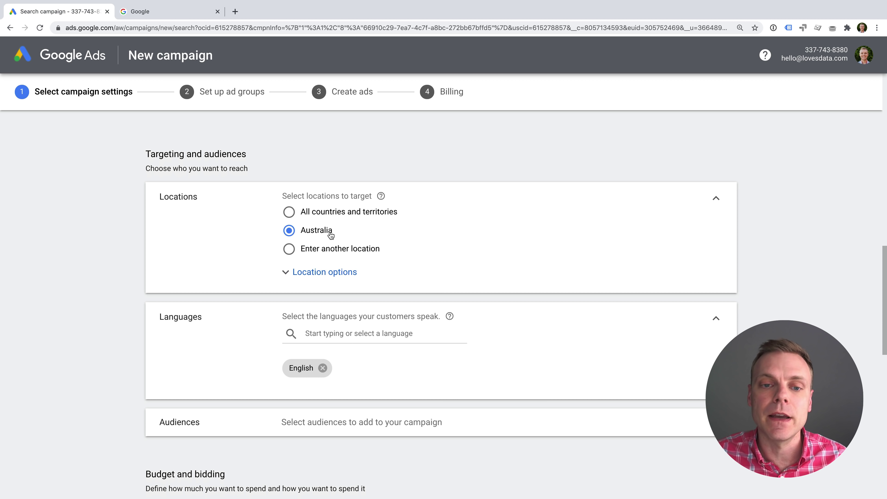
left_click(322, 212)
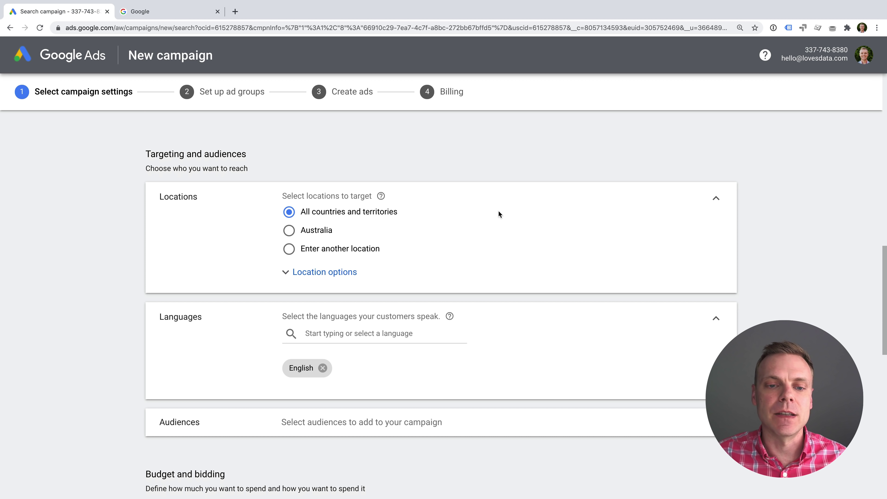
left_click(289, 230)
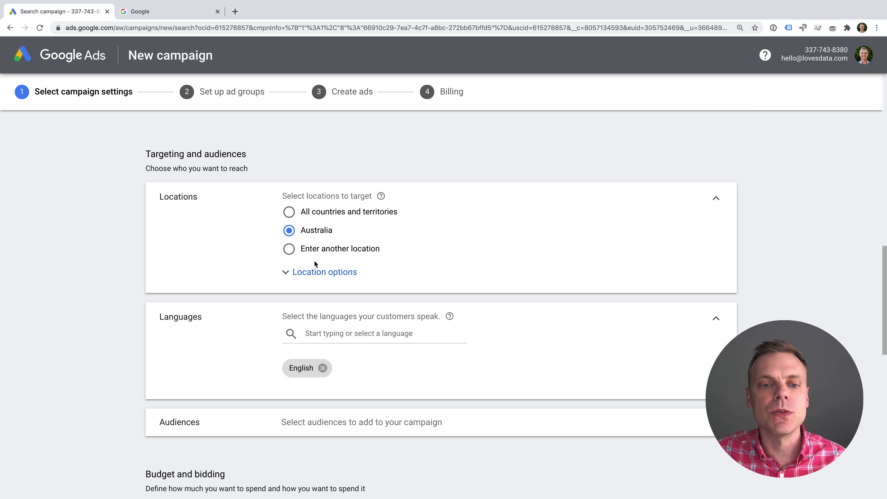
Expand the location options and review the target and exclude choices for presence and interest.
left_click(323, 272)
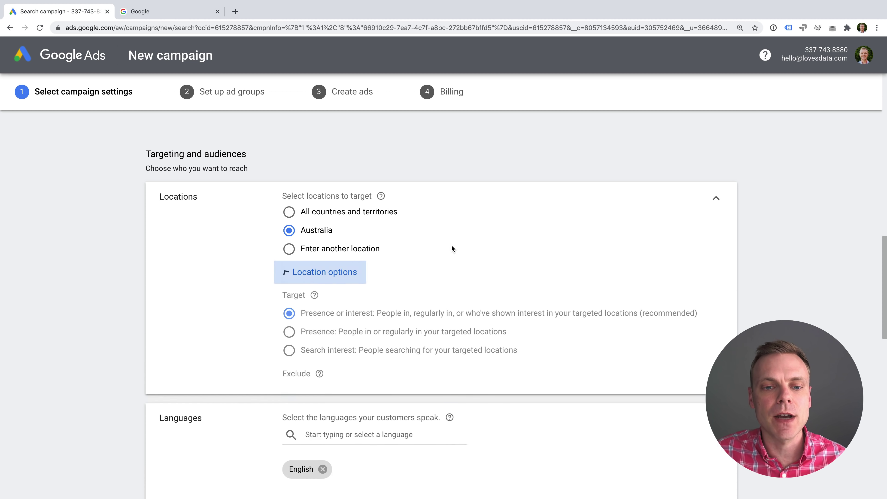
scroll(421, 241, "down", 2)
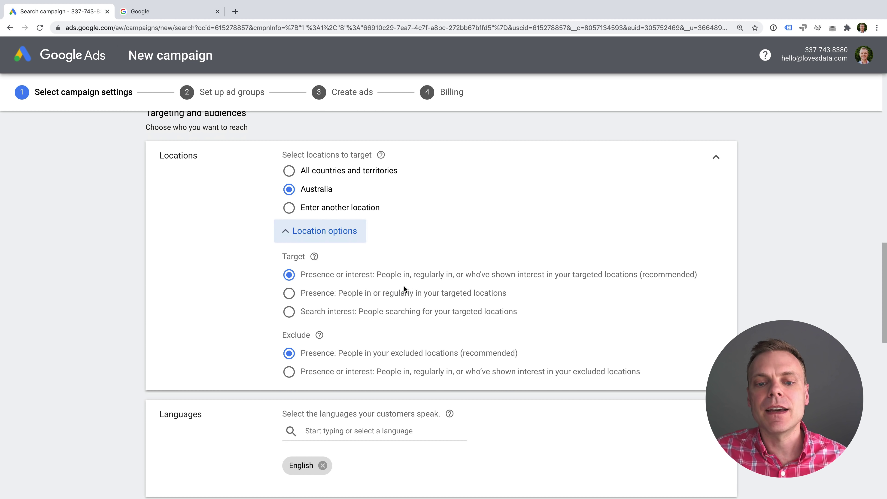
scroll(441, 301, "down", 1)
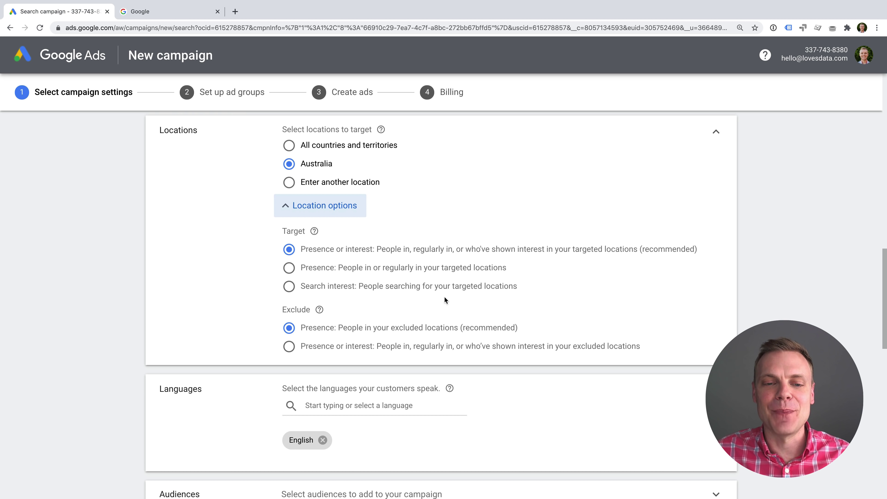
Choose to enter another location, and add the countries United States and Australia as targeted locations.
left_click(341, 183)
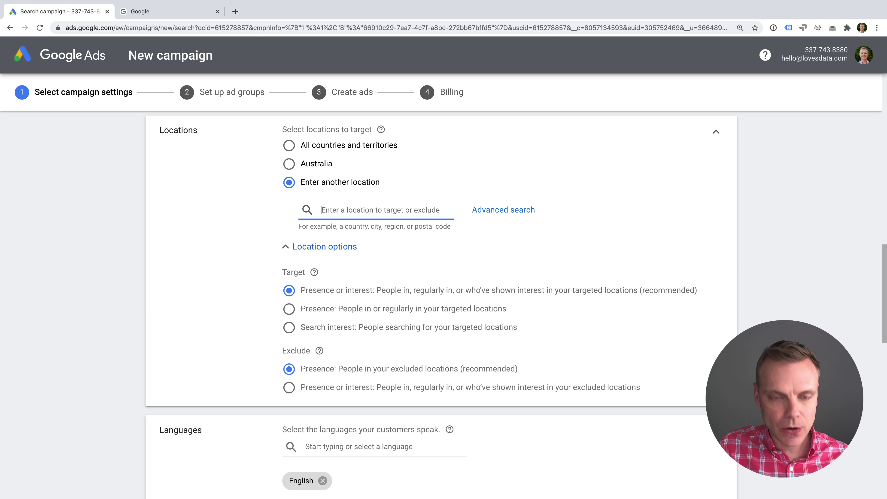
type("Uni")
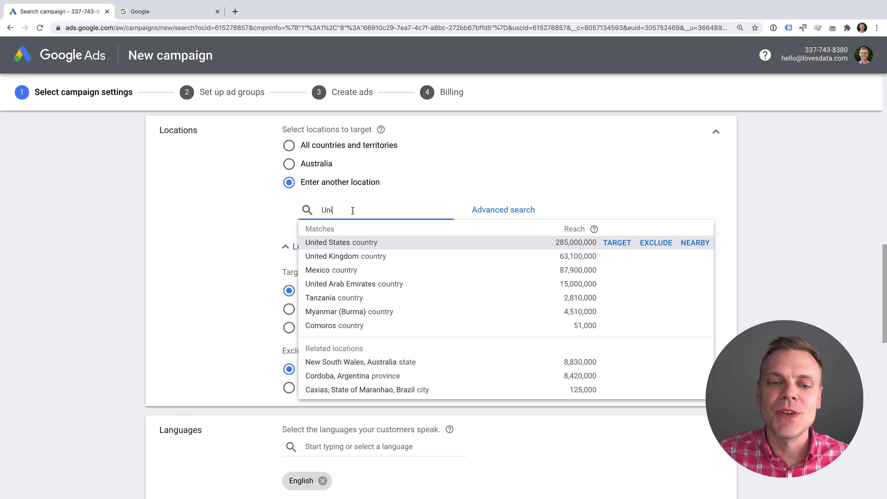
left_click(616, 243)
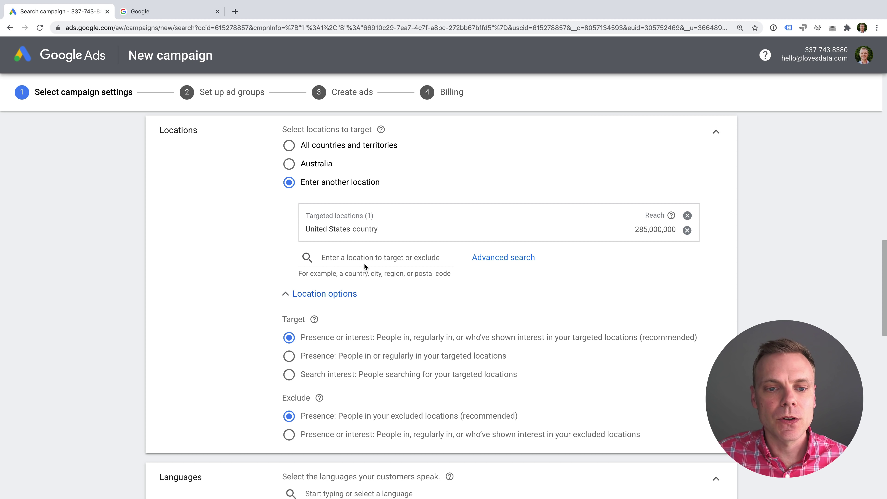
left_click(356, 259)
type("Au")
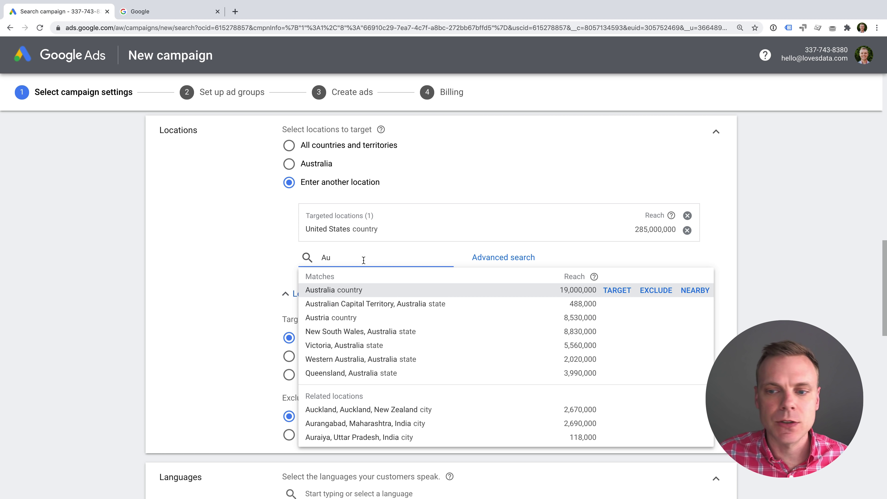
left_click(615, 290)
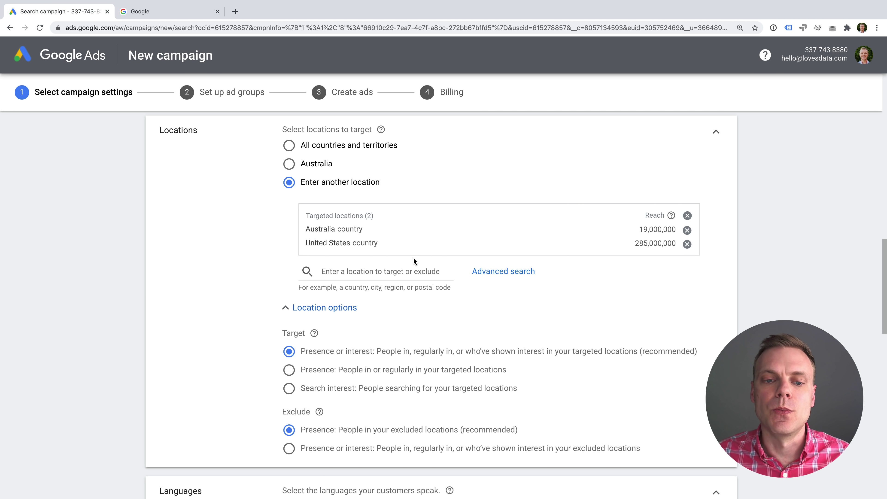
scroll(446, 266, "down", 2)
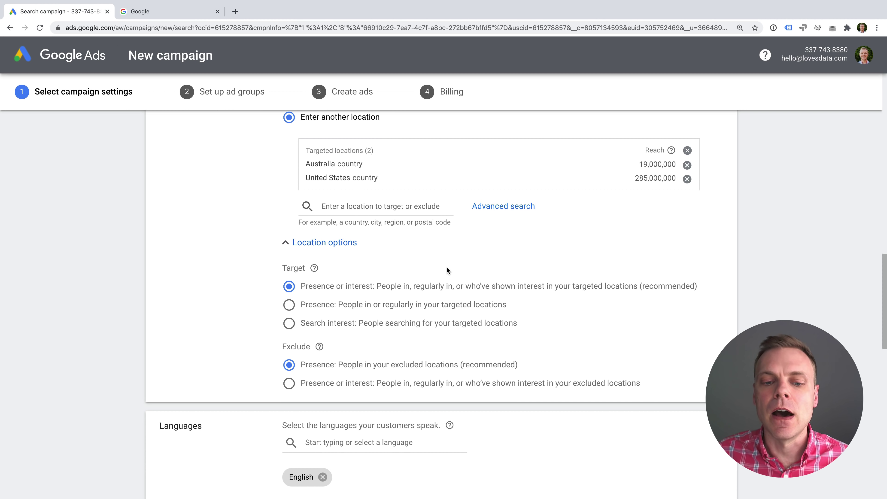
Review the campaign's language setting, then expand the audience options and collapse them without selecting an audience.
scroll(450, 266, "down", 6)
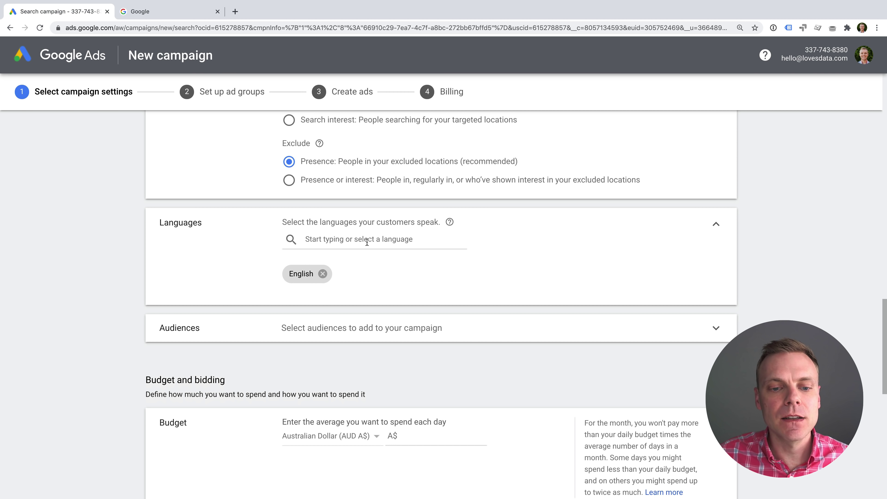
scroll(489, 241, "down", 3)
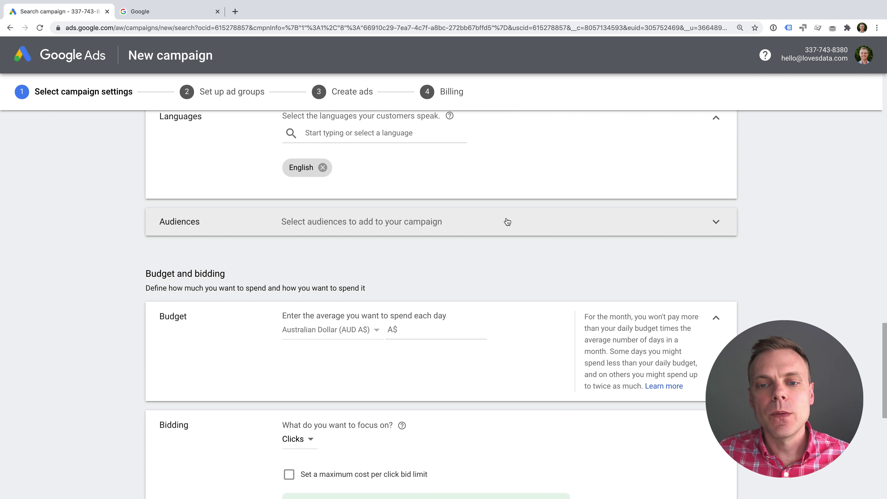
left_click(507, 222)
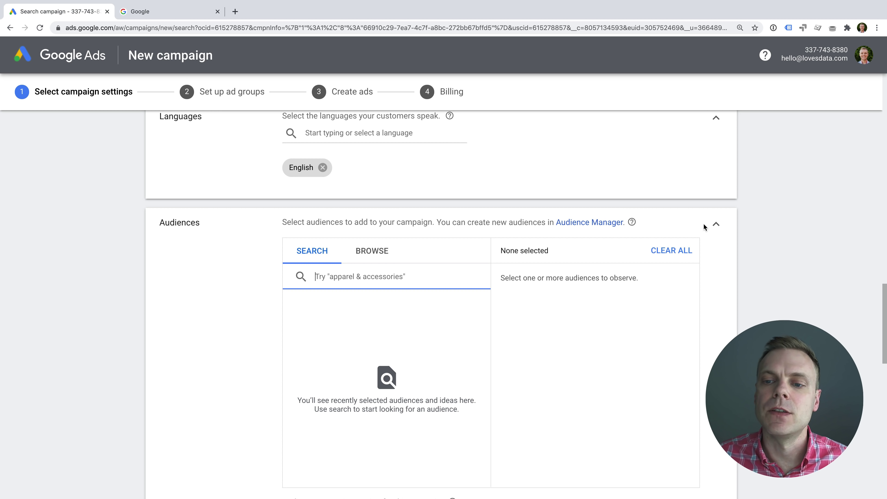
left_click(716, 224)
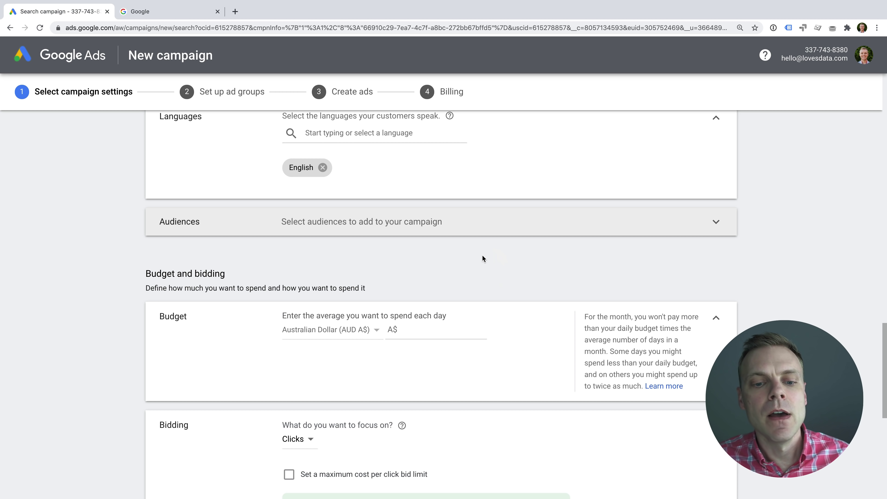
Keep Australian Dollar (AUD A$) as the budget currency and set the average daily budget to A$10.
scroll(483, 259, "down", 3)
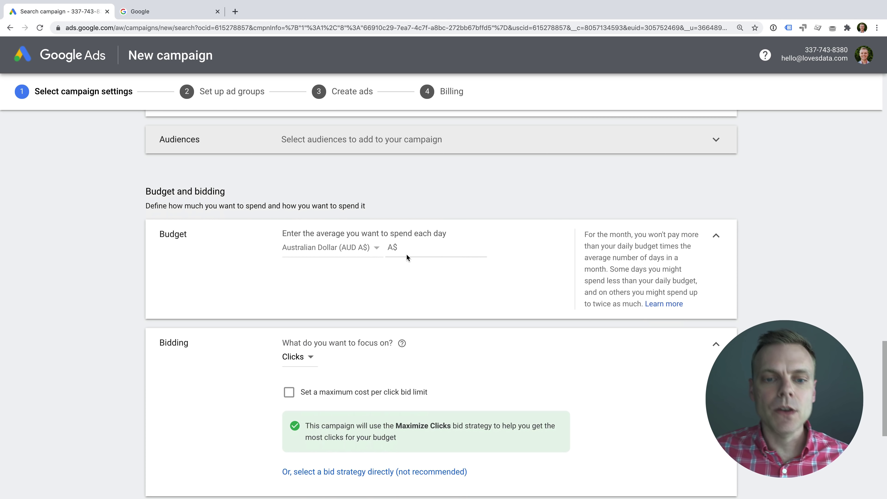
left_click(369, 251)
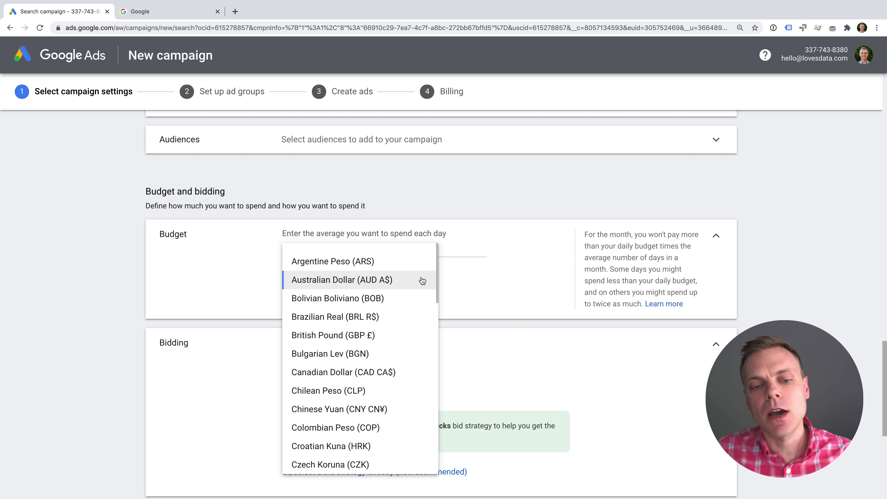
left_click(423, 281)
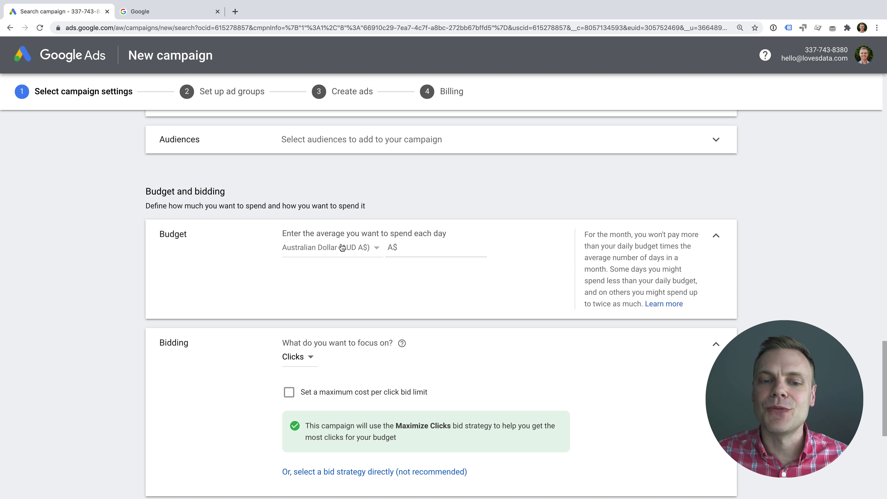
left_click(416, 248)
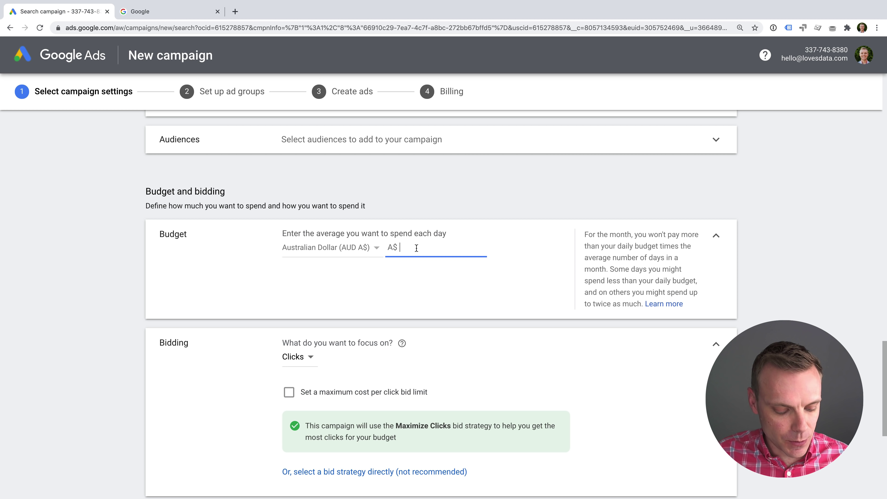
type("10")
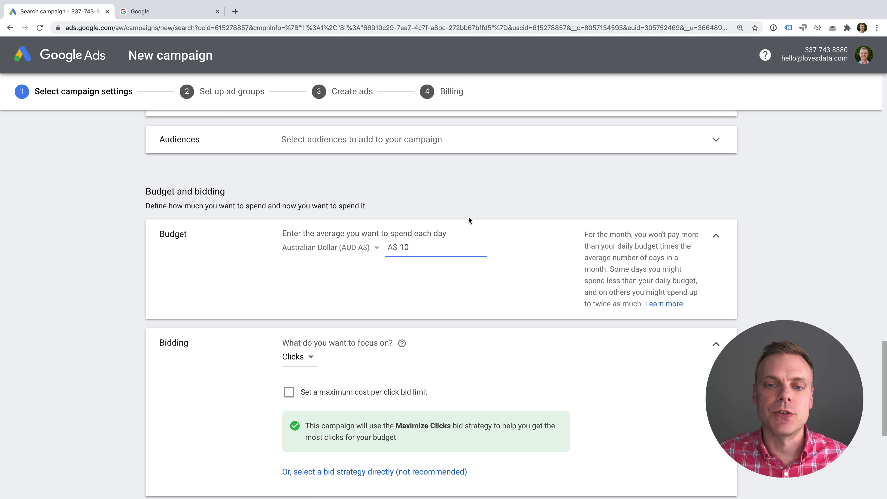
Review the bidding section's Maximize Clicks note and the available focus options without changing the focus from Clicks.
scroll(469, 219, "down", 3)
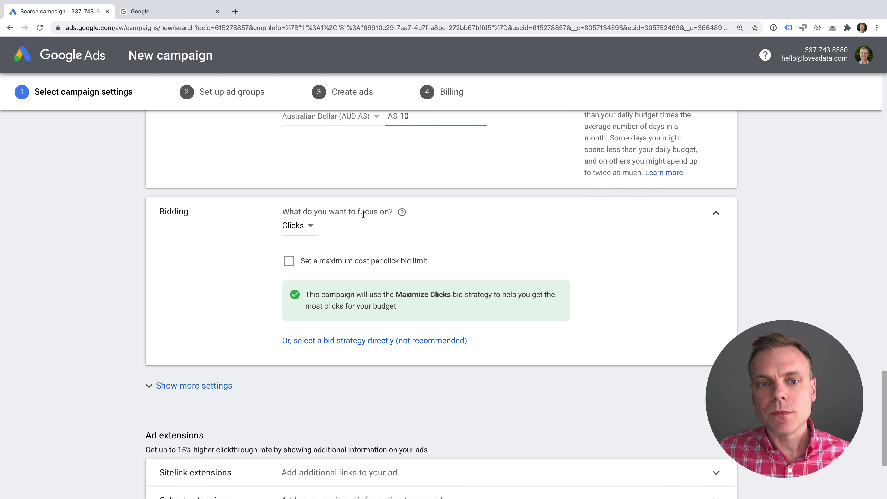
scroll(363, 215, "up", 1)
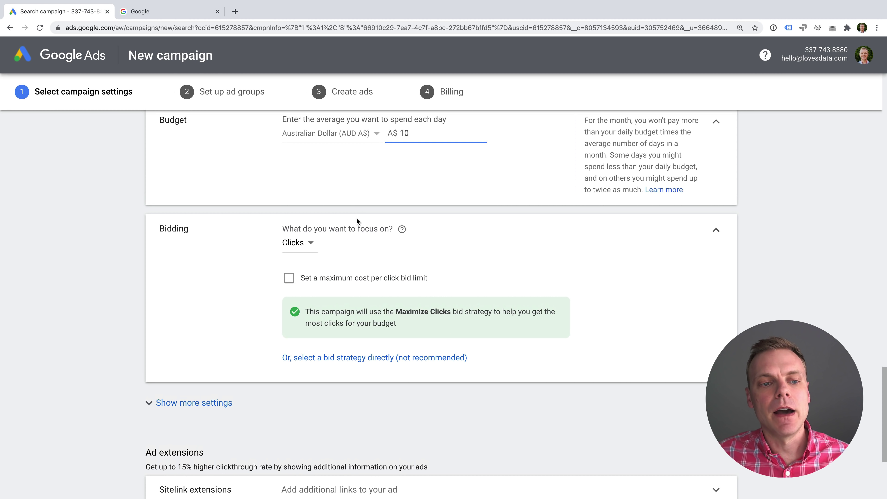
scroll(356, 219, "down", 1)
scroll(357, 219, "down", 1)
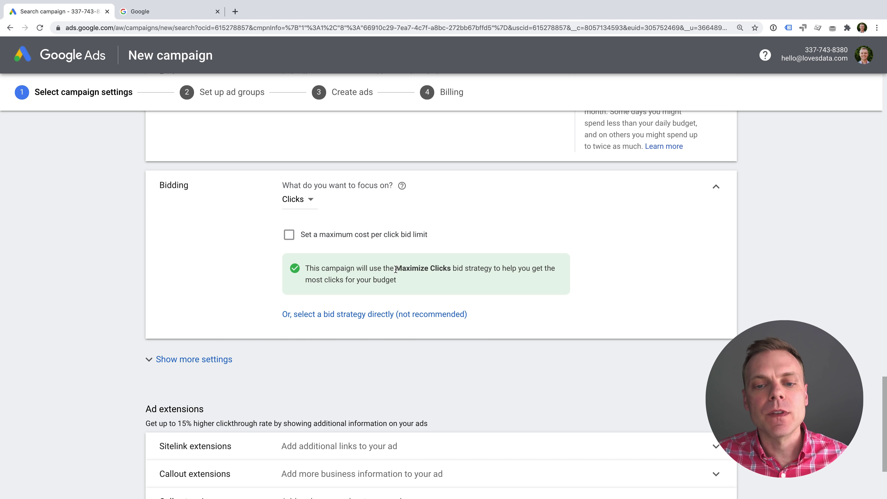
left_click_drag(395, 269, 450, 268)
scroll(472, 270, "up", 2)
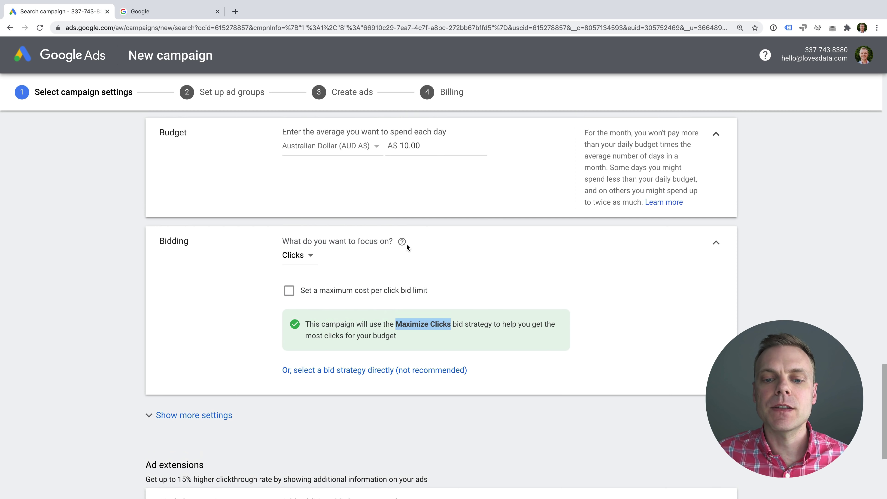
left_click(308, 262)
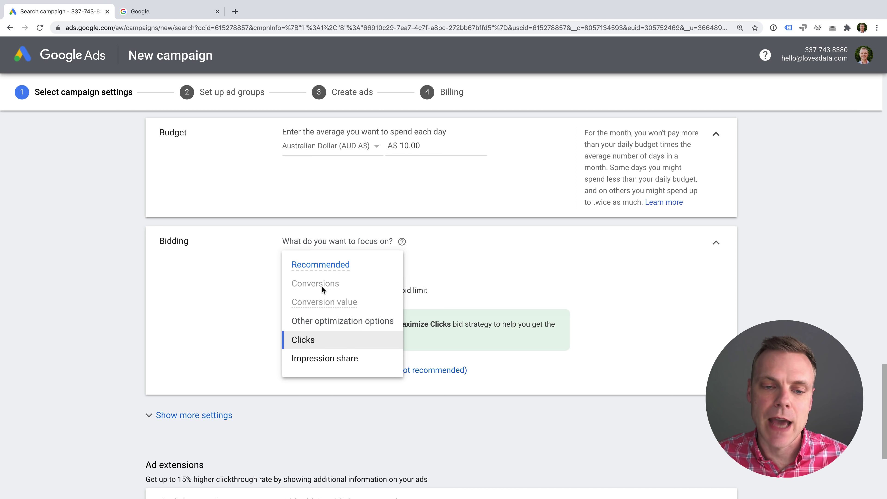
left_click(479, 286)
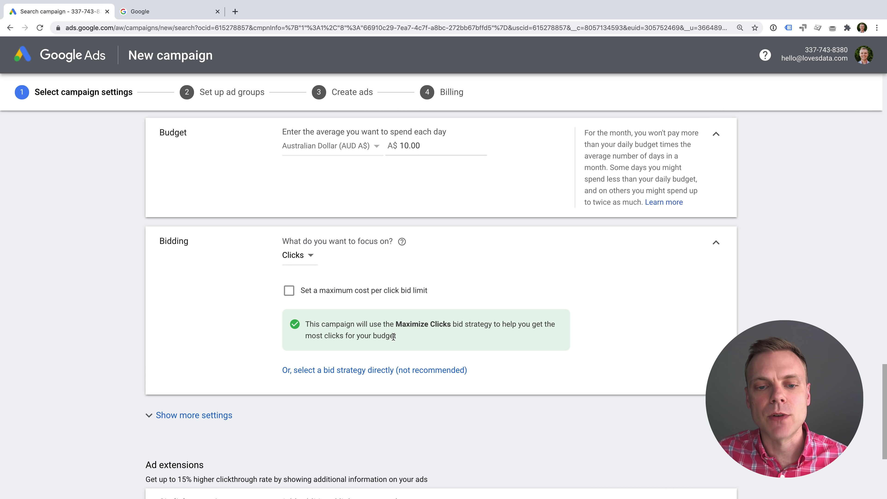
Switch to selecting a bid strategy directly, try Manual CPC, and set the strategy back to Maximize clicks.
scroll(393, 337, "down", 1)
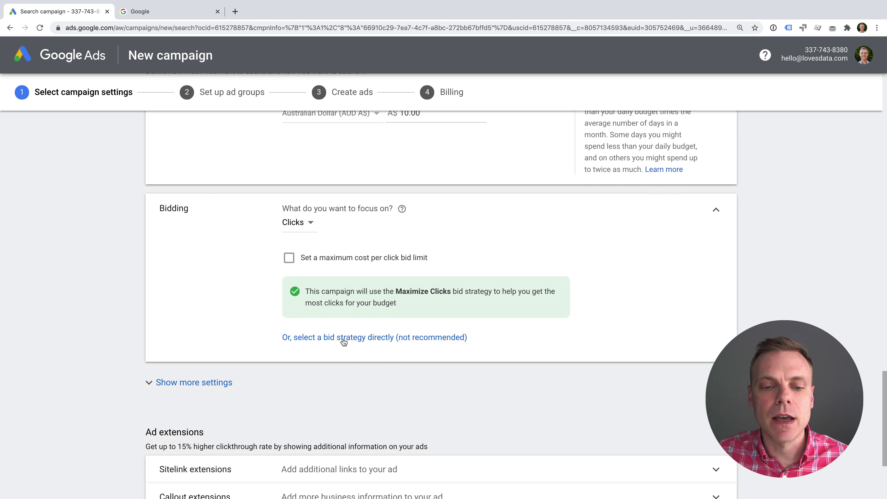
left_click(388, 342)
left_click(370, 252)
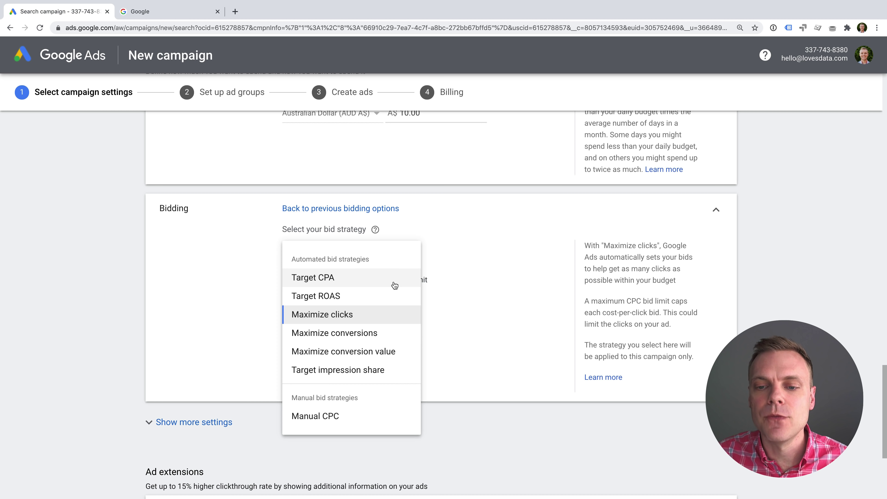
mouse_move(394, 286)
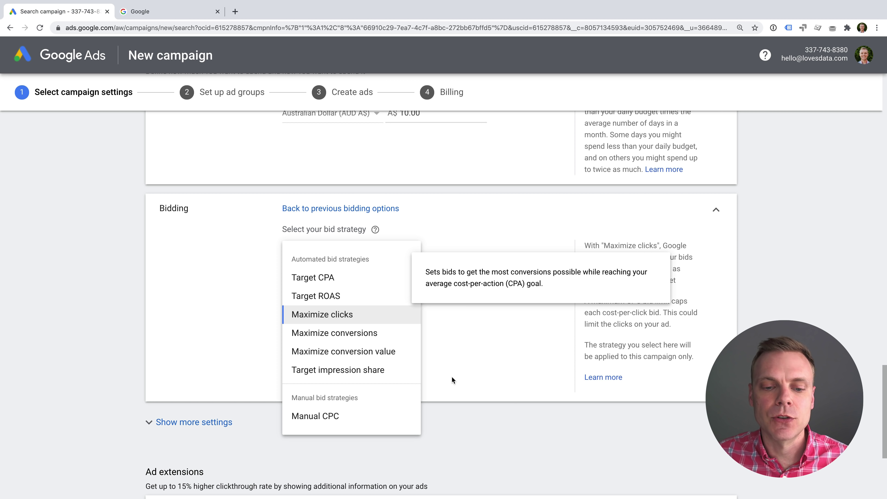
left_click(345, 416)
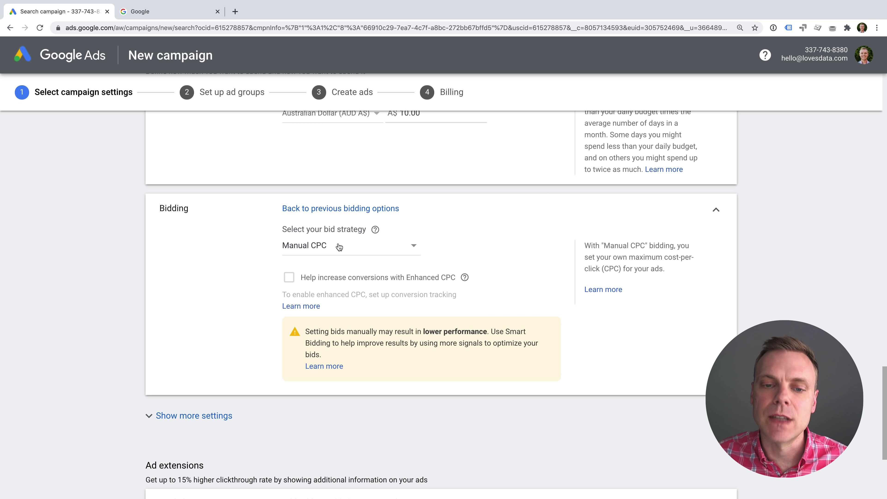
left_click(357, 249)
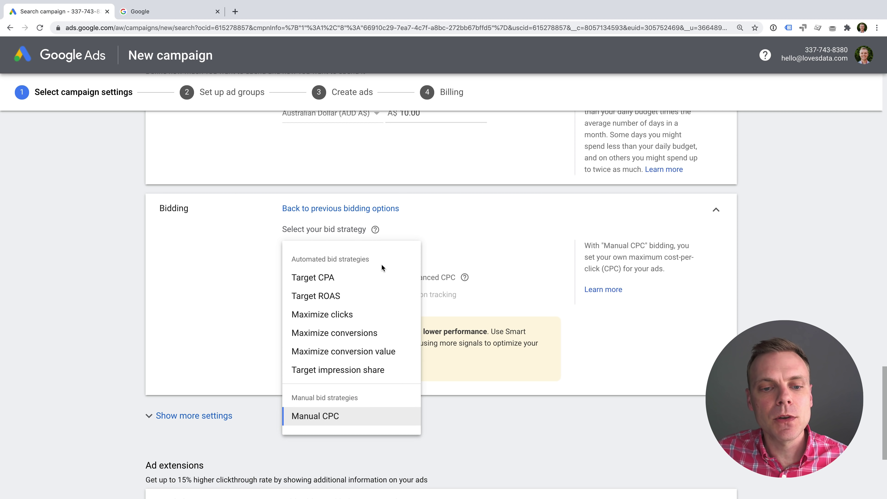
left_click(364, 314)
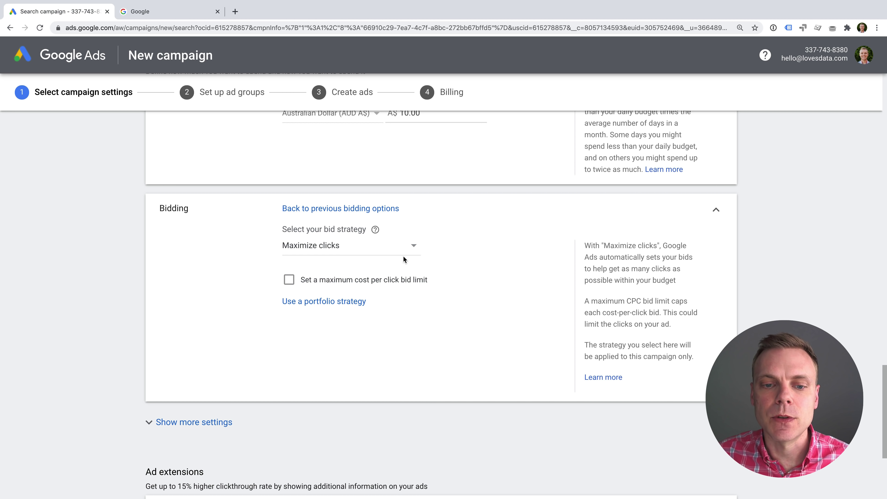
Enable a maximum cost per click bid limit for the Maximize clicks strategy and set it to A$2.00.
left_click(290, 282)
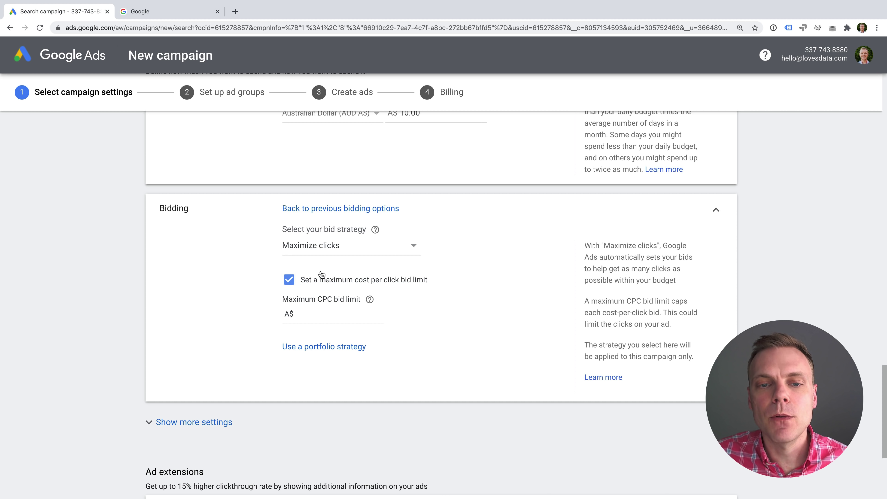
scroll(322, 275, "up", 1)
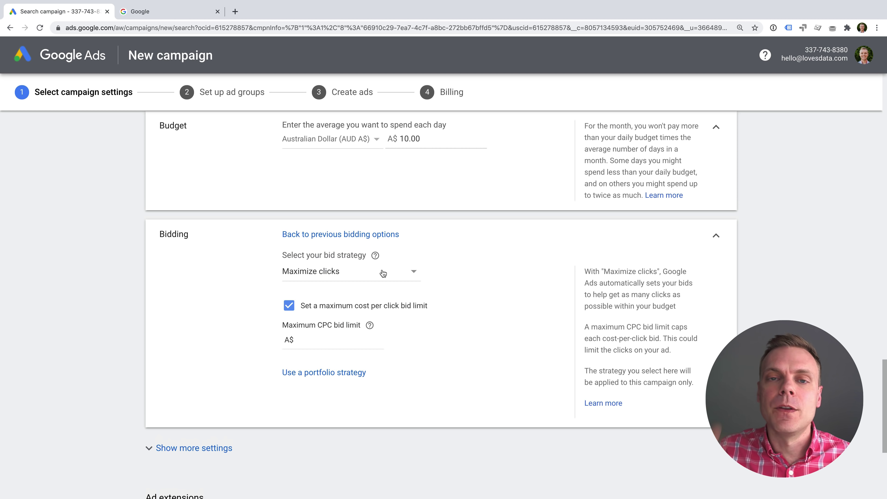
left_click(329, 340)
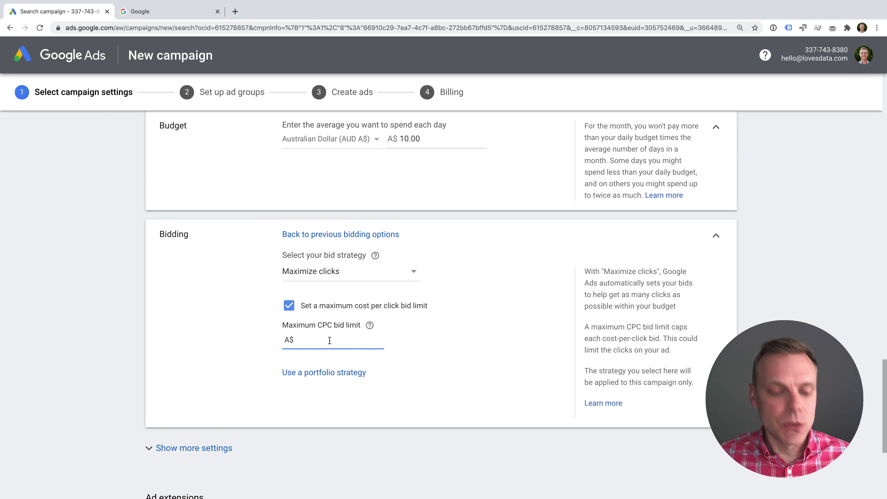
type("2.00")
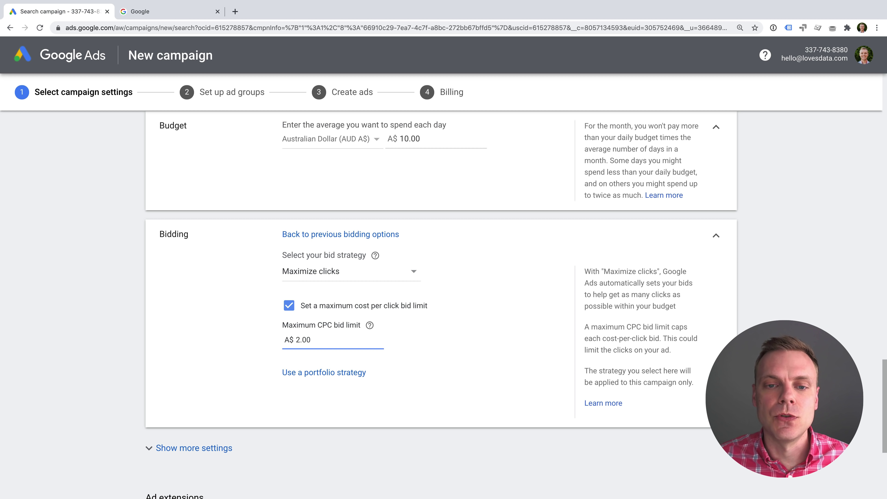
left_click(476, 281)
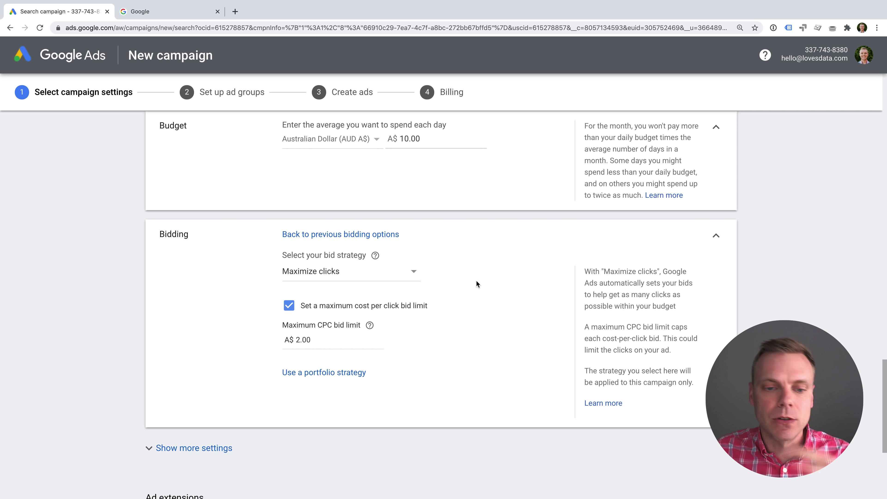
scroll(476, 281, "down", 2)
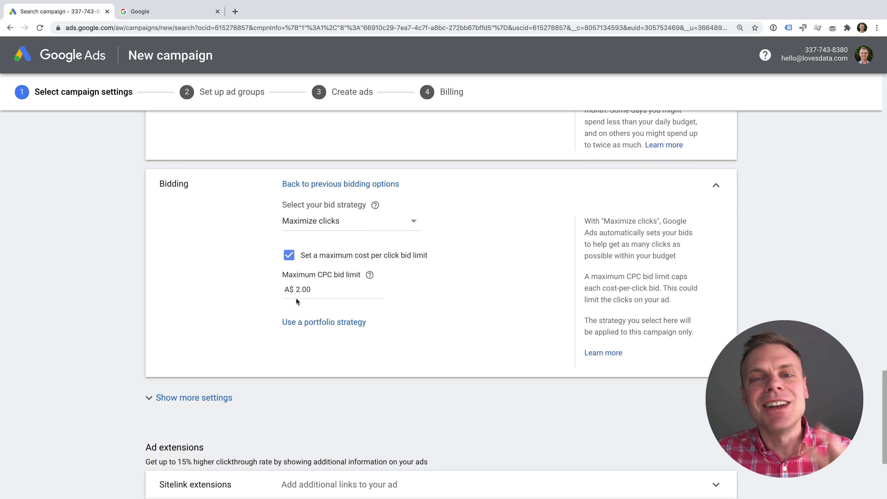
left_click(323, 288)
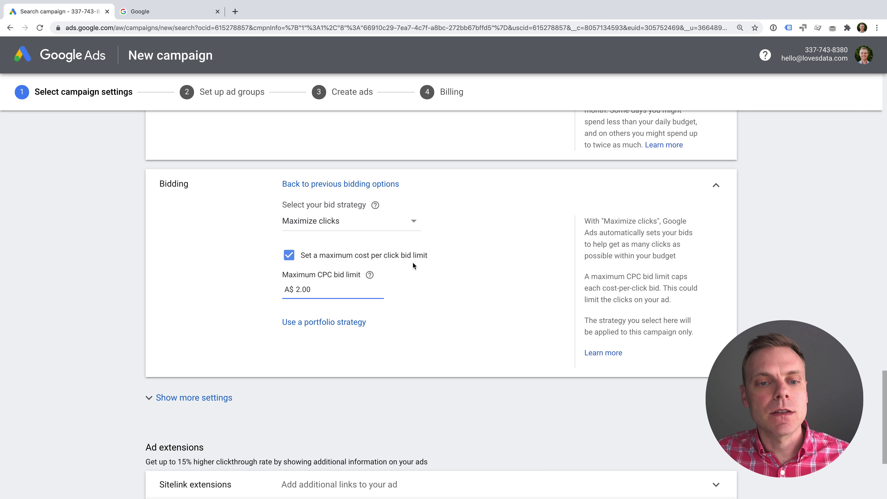
Expand the additional campaign settings, review the conversions and ad rotation options, and collapse them again.
scroll(437, 261, "down", 2)
scroll(439, 261, "down", 3)
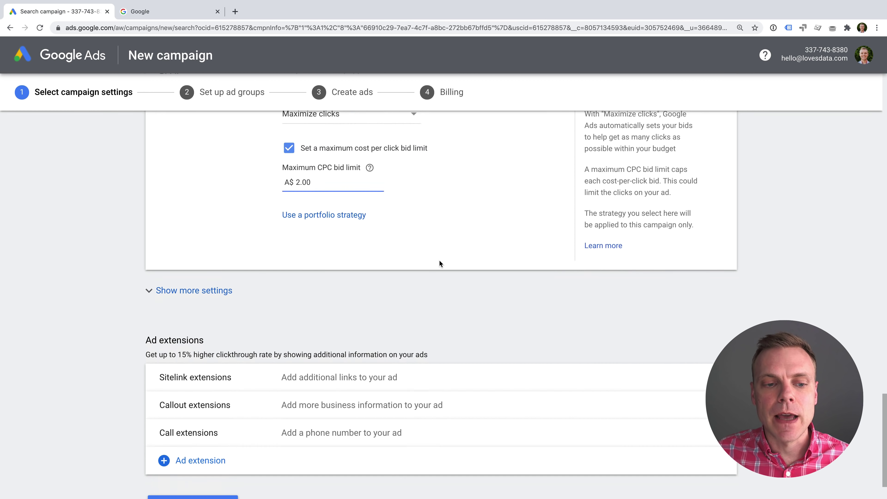
left_click(229, 255)
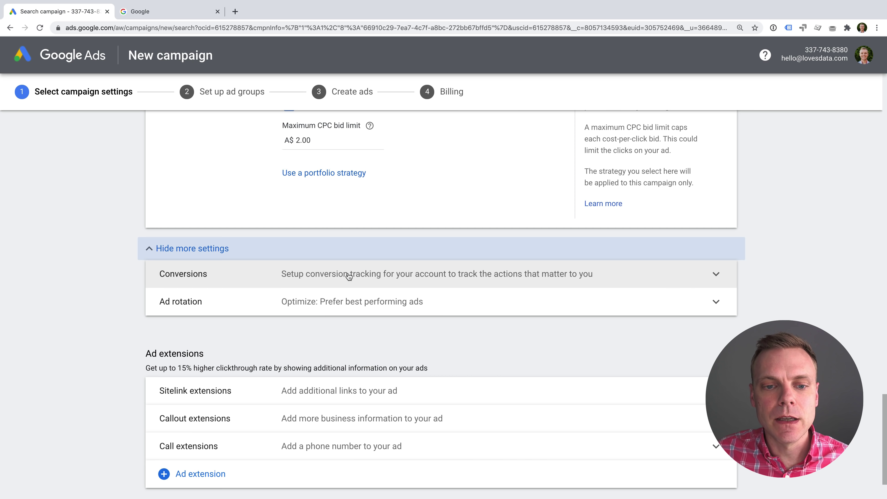
left_click(444, 279)
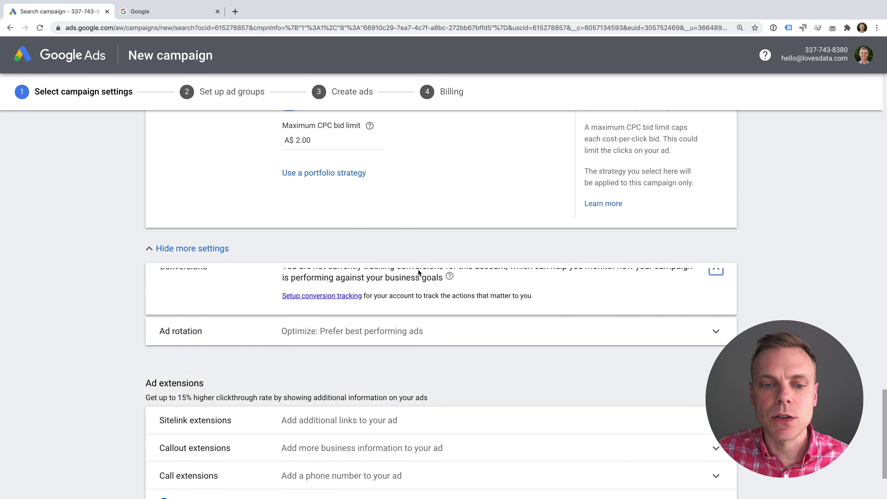
scroll(418, 269, "down", 2)
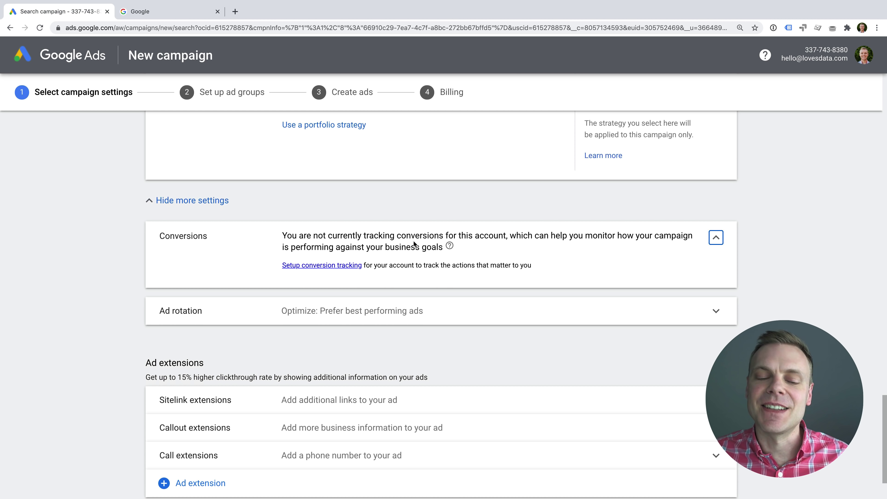
left_click(442, 310)
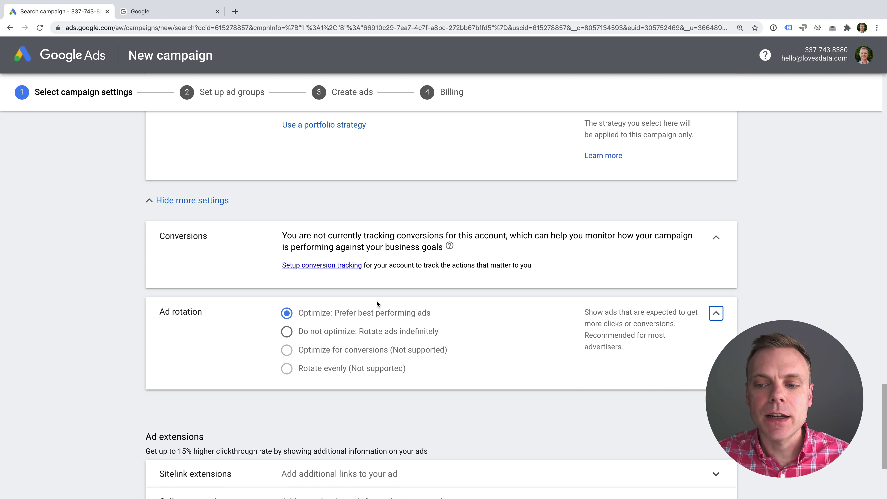
left_click(716, 313)
left_click(716, 237)
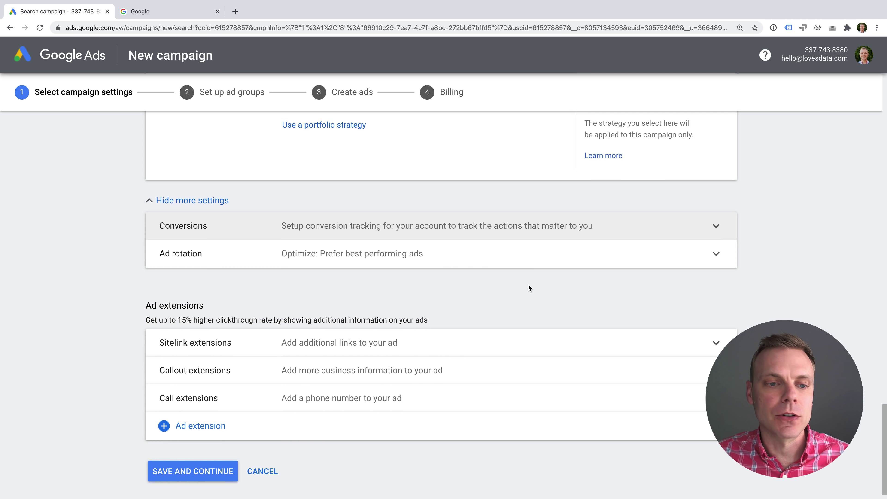
left_click(223, 205)
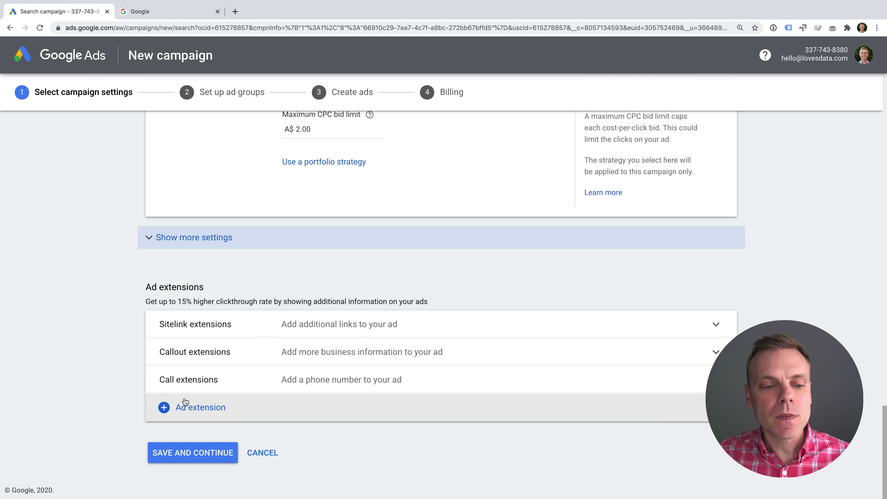
Save the campaign settings, continue to the ad group setup and exit the new keywords guide.
left_click(196, 455)
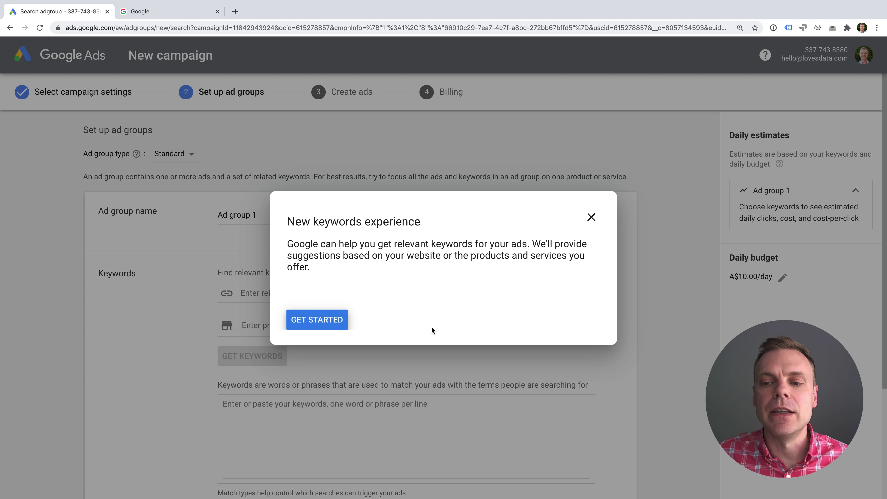
left_click(591, 217)
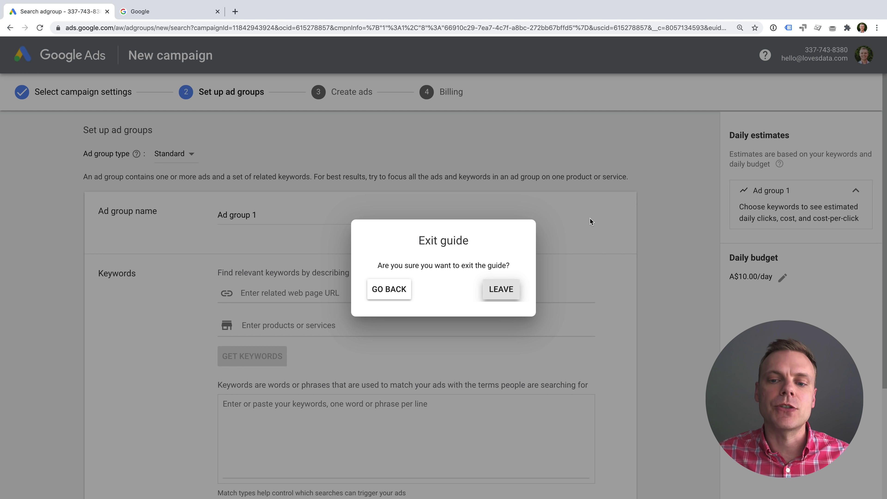
left_click(503, 289)
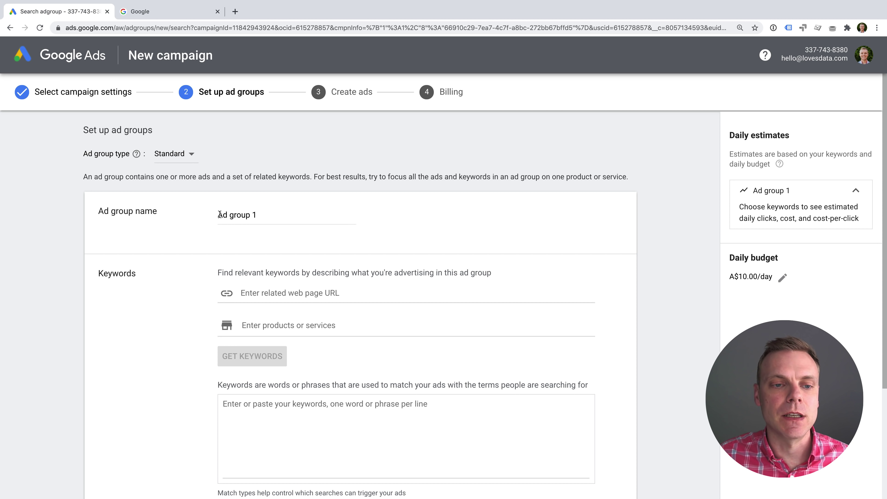
Rename the first ad group as General.
scroll(312, 211, "down", 2)
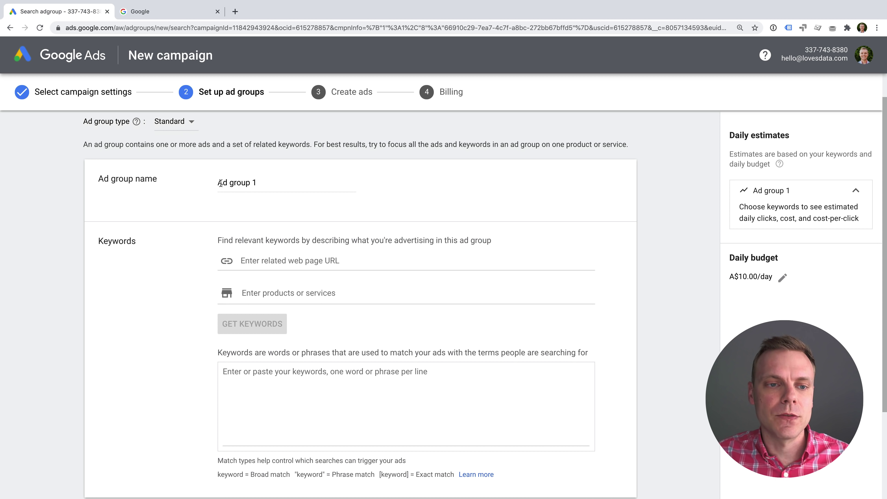
left_click_drag(219, 182, 272, 179)
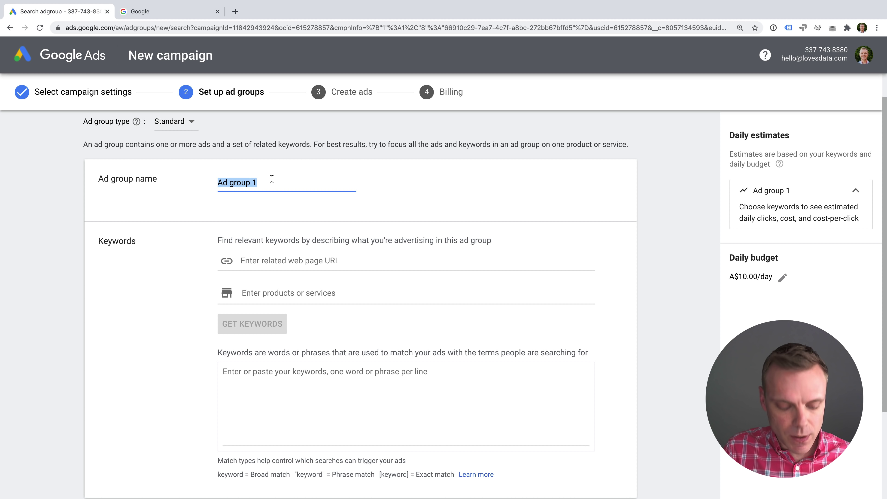
type("Gene")
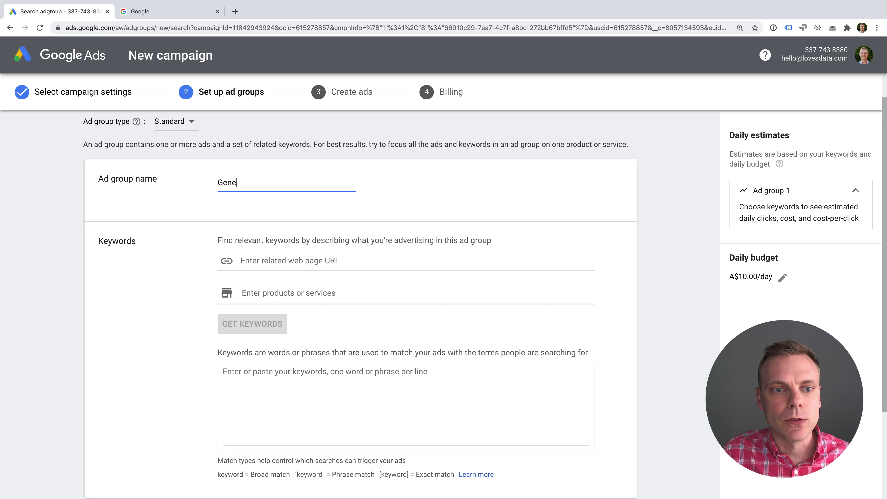
type("ral")
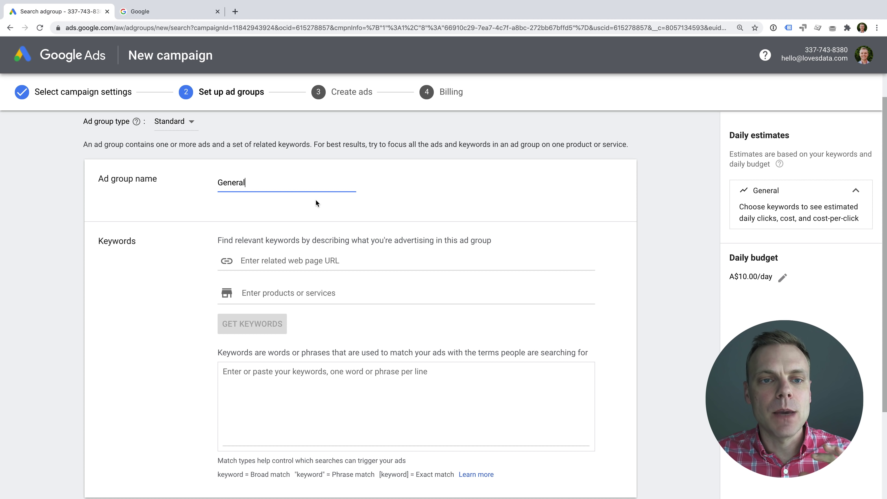
scroll(367, 212, "down", 1)
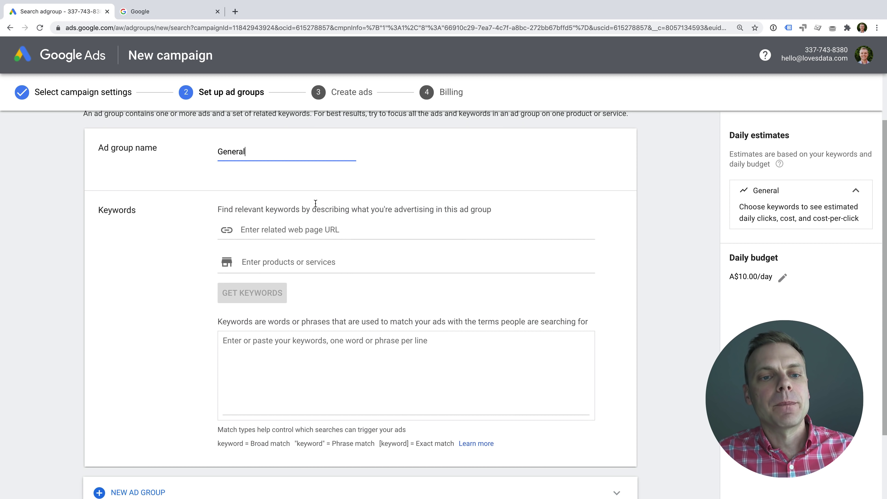
left_click(267, 230)
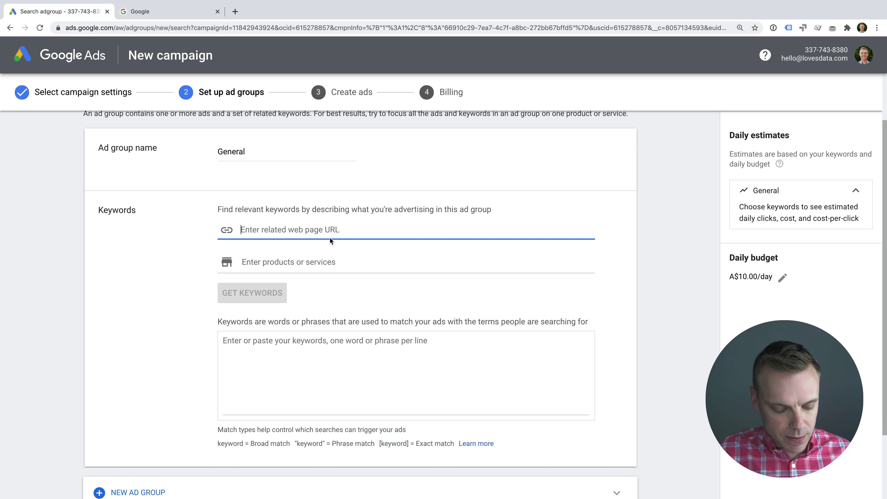
type("http:")
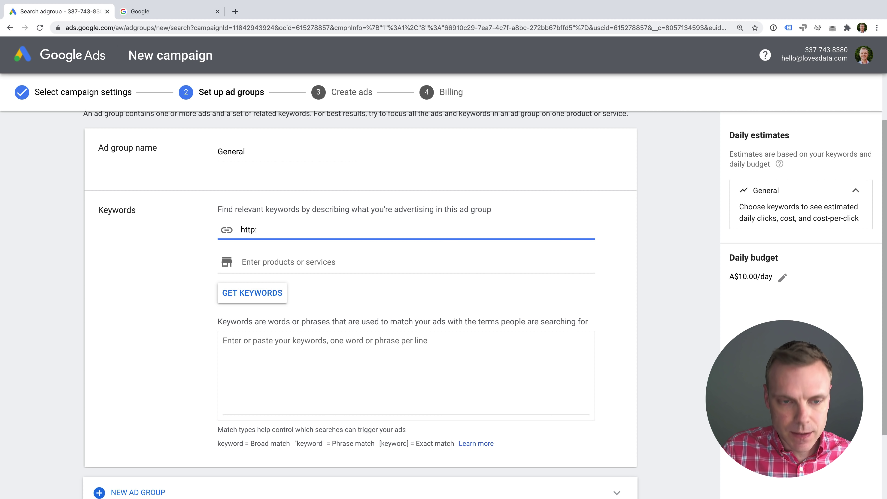
type("//www.goo")
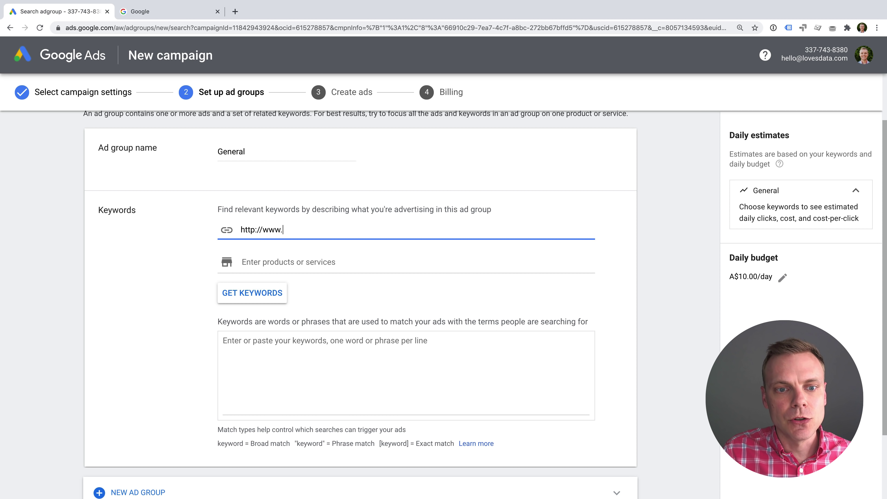
key("BackSpace")
key("BackSpace")
key("BackSpace")
type("lovesdat")
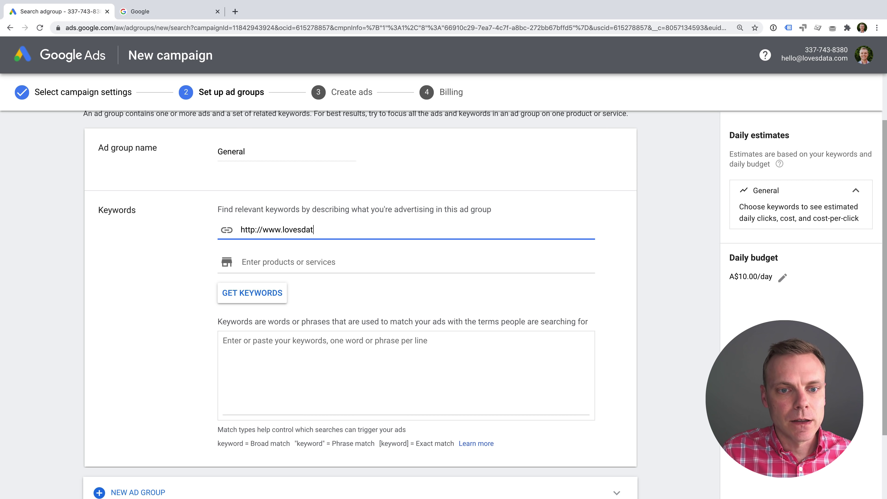
type("a.com/blog")
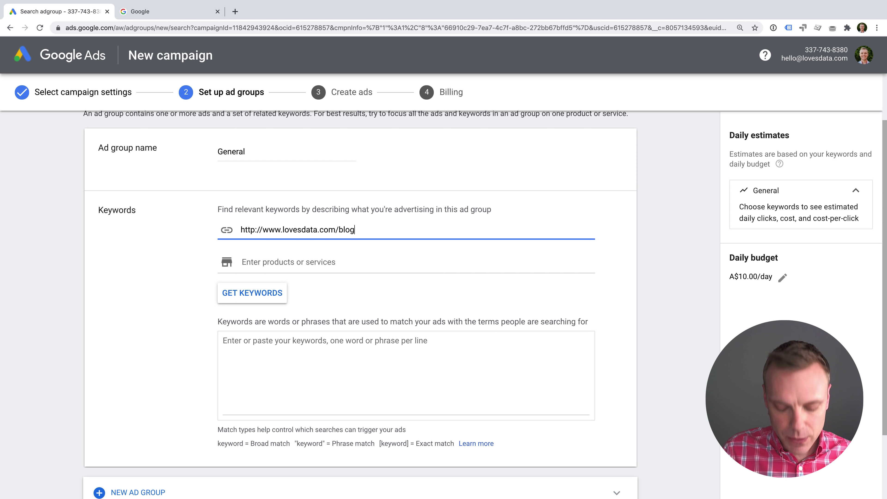
type("/google-analytic")
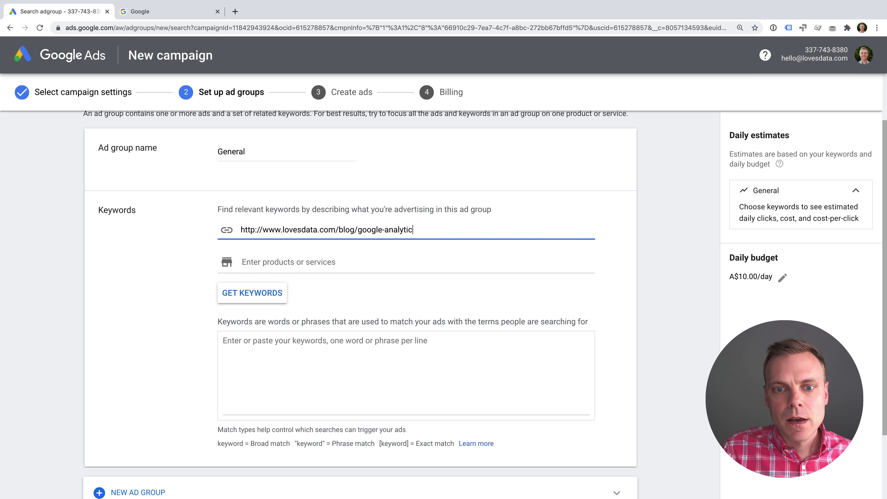
type("s-glos")
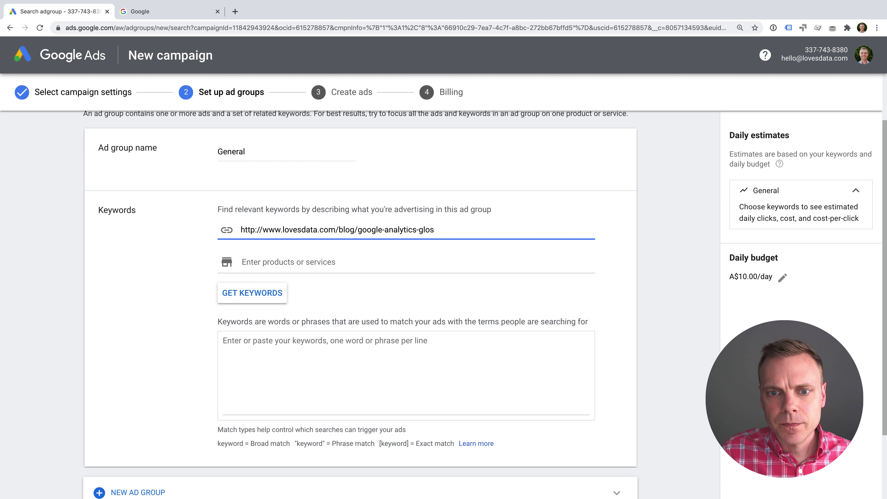
type("sary")
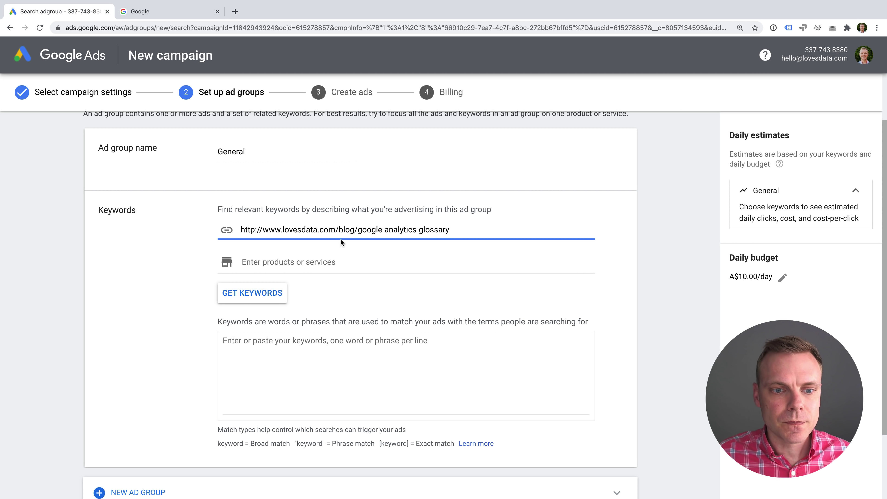
left_click(260, 293)
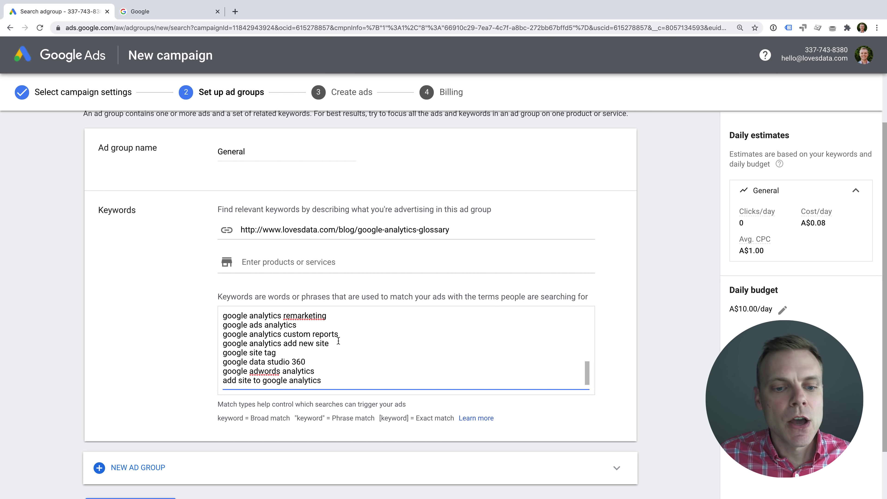
Review the suggested keywords against the glossary page URL and clear the whole keyword list.
scroll(334, 333, "down", 1)
scroll(334, 333, "up", 10)
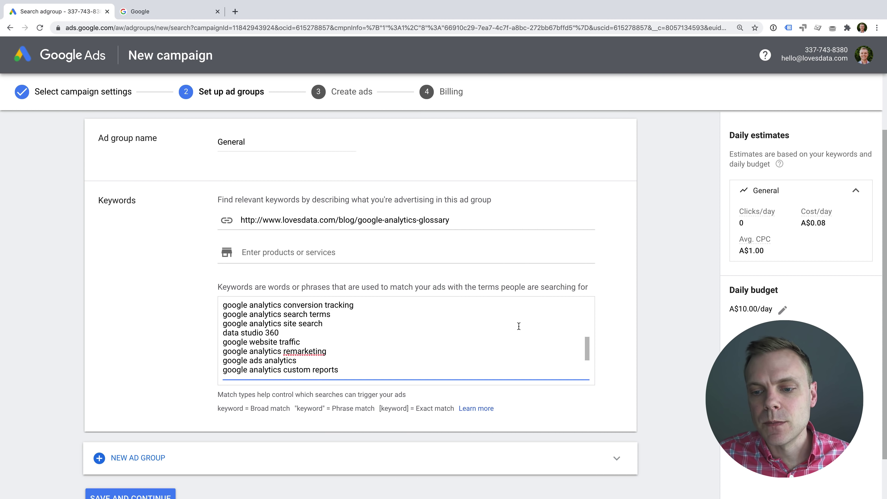
scroll(629, 345, "down", 1)
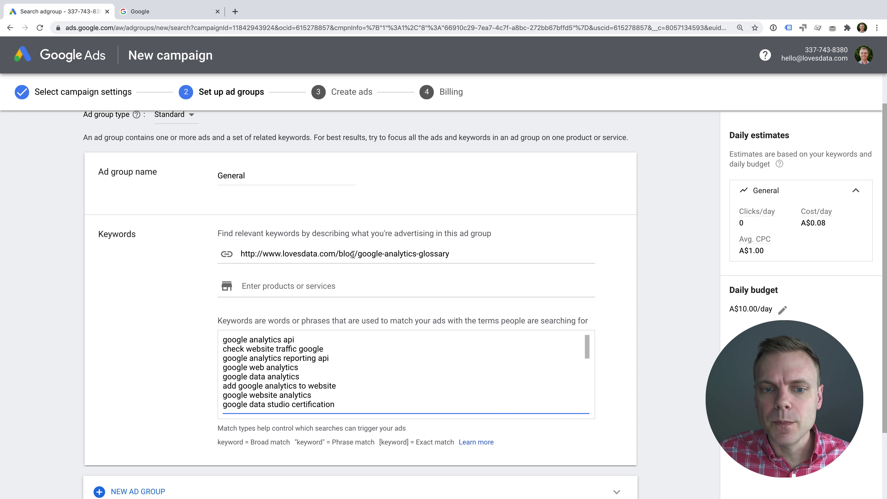
left_click_drag(357, 255, 468, 248)
left_click(463, 252)
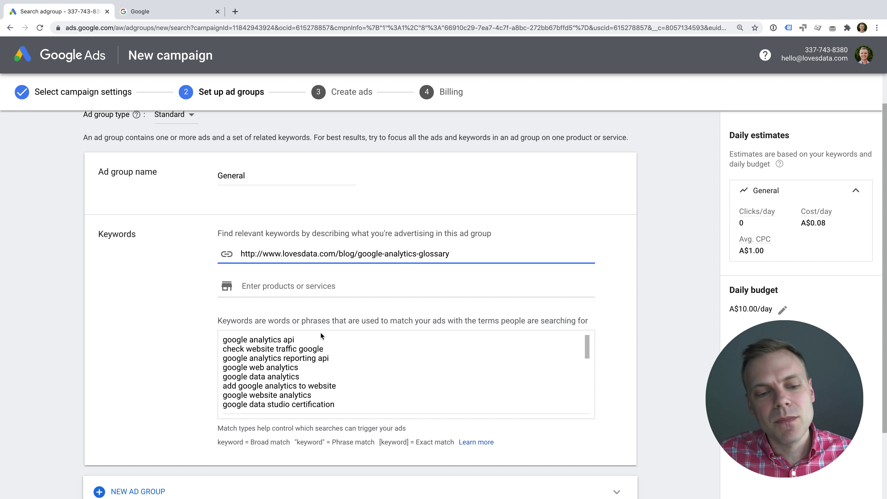
left_click(337, 373)
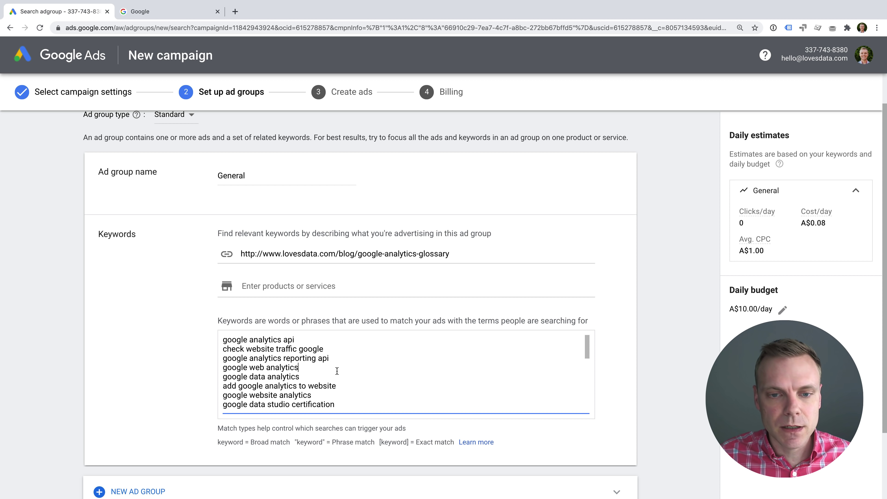
key("super+a")
key("BackSpace")
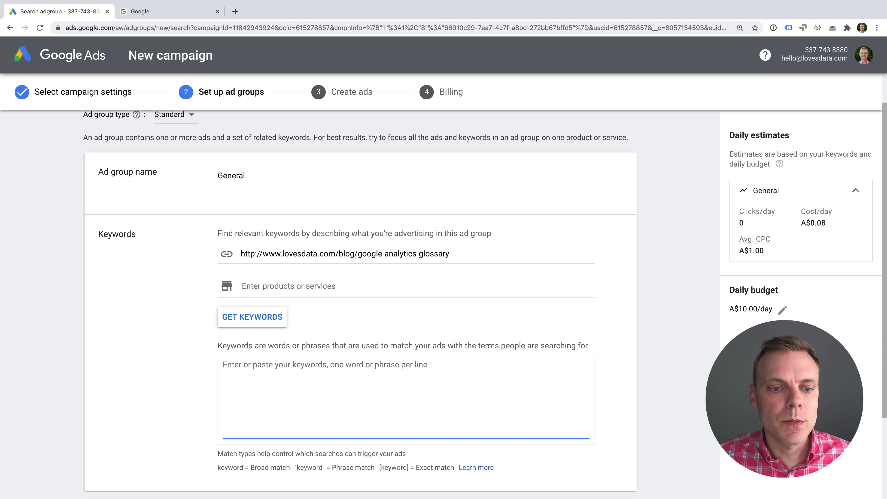
Enter the broad match keywords "google analytics glossary" and "google analytics terminology" without match-type punctuation, one per line.
scroll(343, 374, "down", 2)
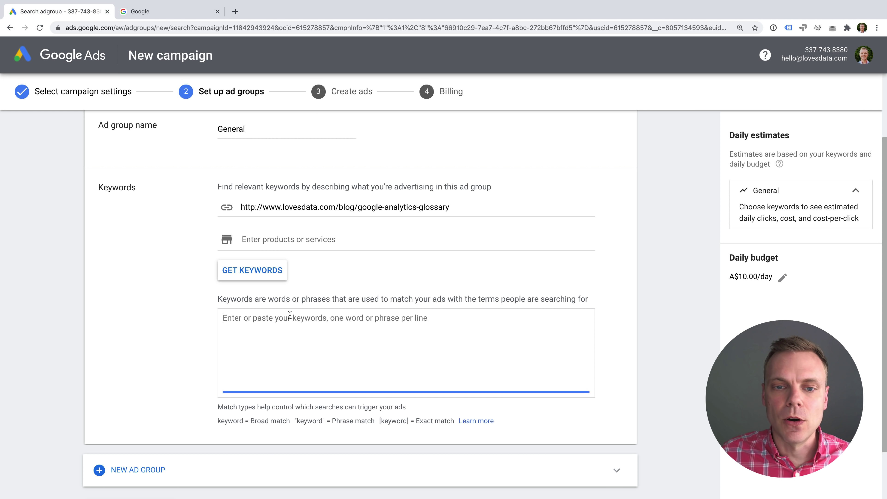
type("goo")
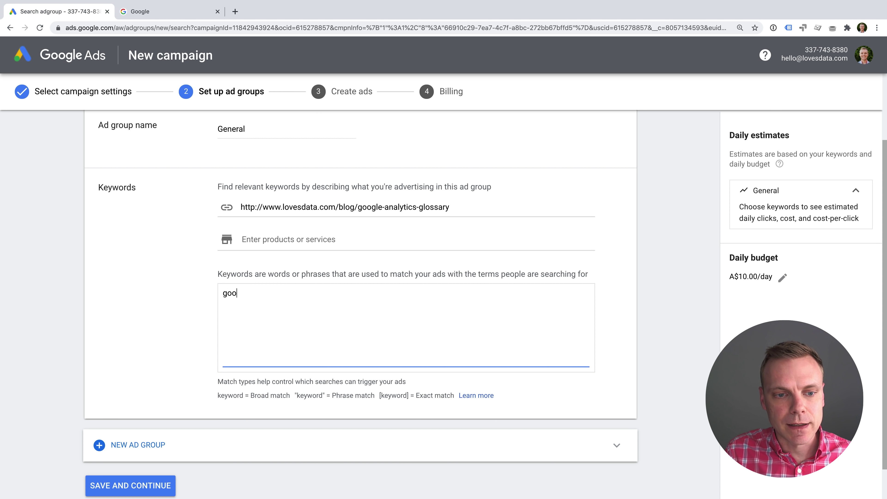
type("gle ")
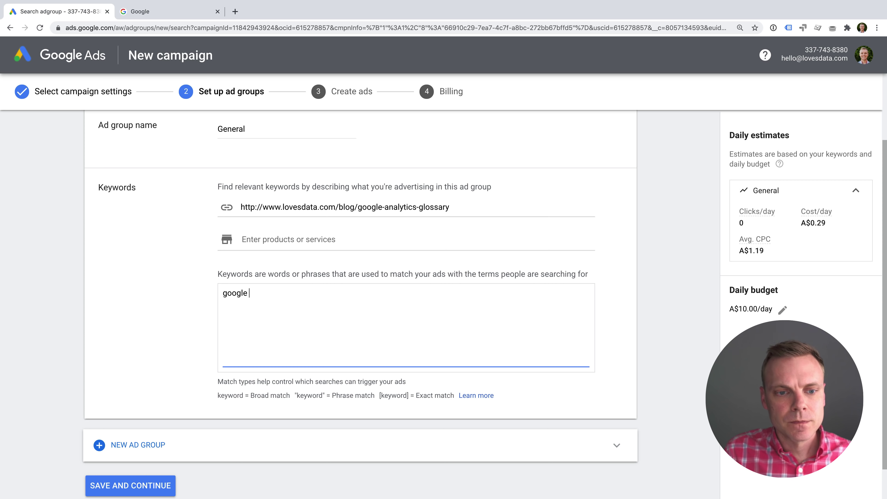
type("analytics glossary ")
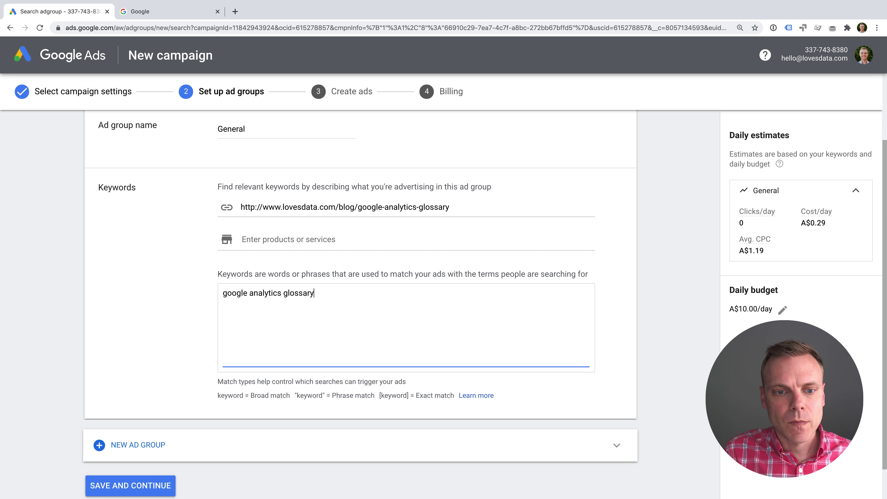
type("google an")
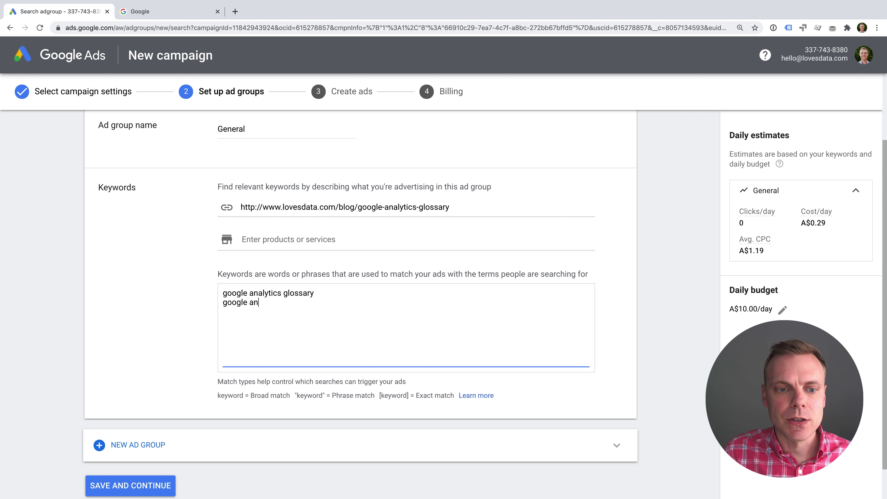
type("alytics ter")
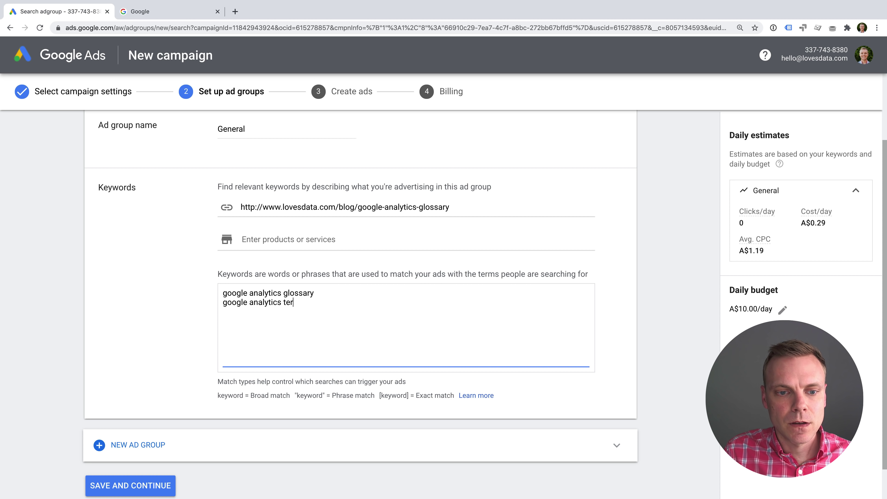
type("minology")
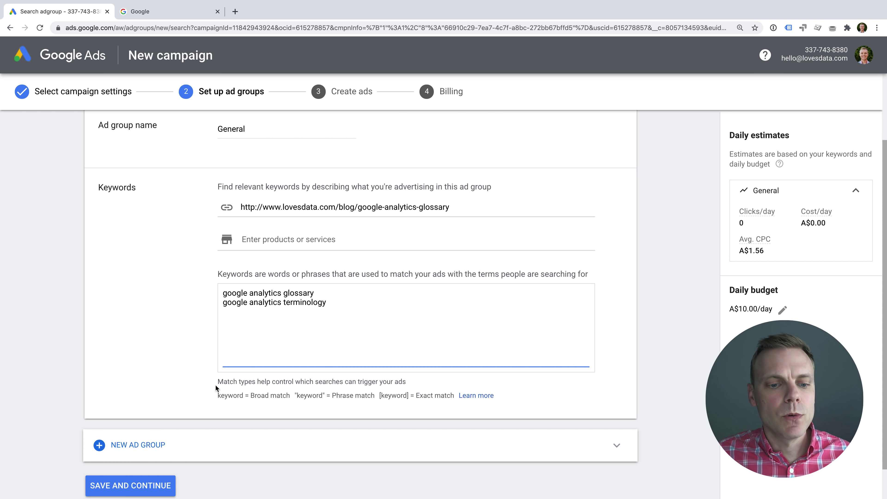
Add "google analytics" as a third keyword on its own line and check how the General ad group's daily estimates change.
scroll(216, 391, "down", 1)
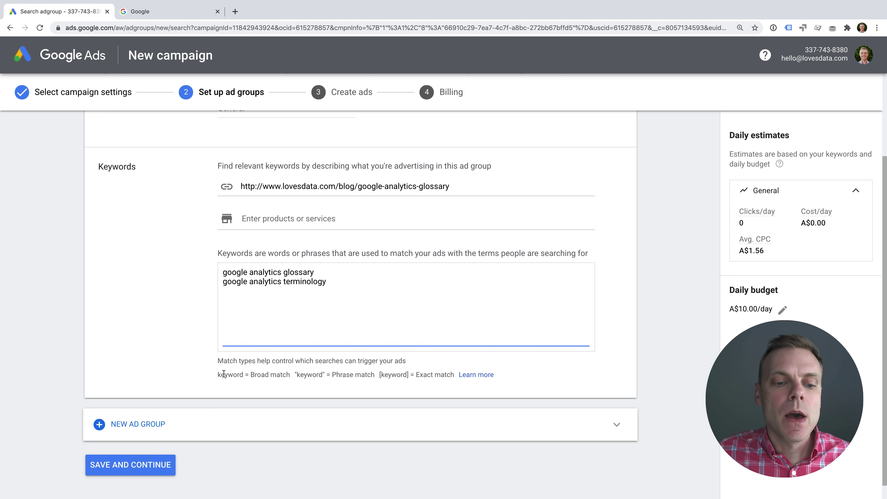
left_click_drag(224, 272, 353, 281)
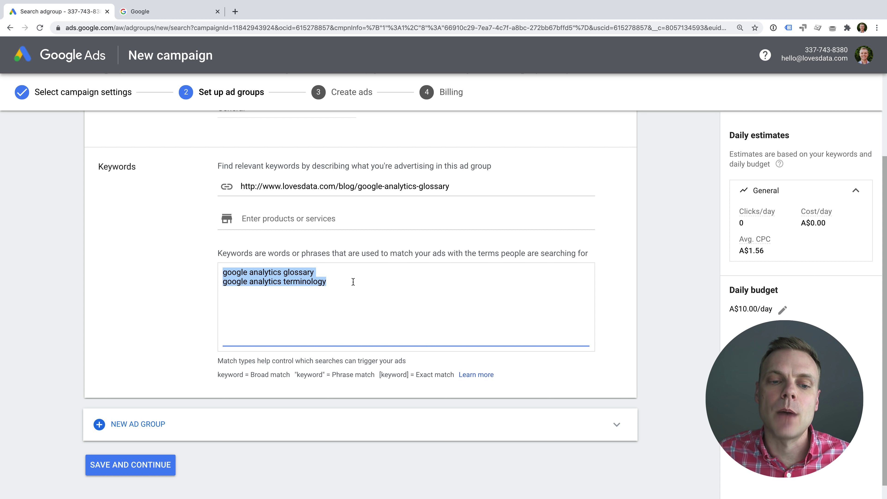
left_click(359, 278)
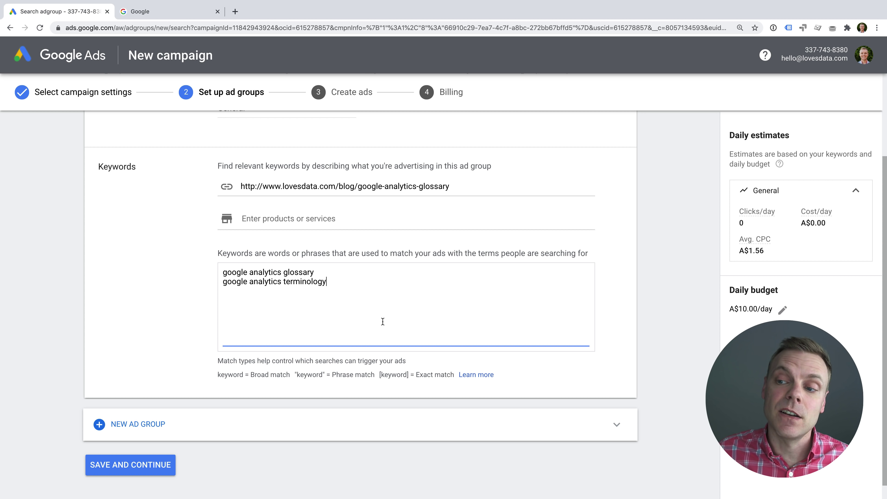
type("google analytics")
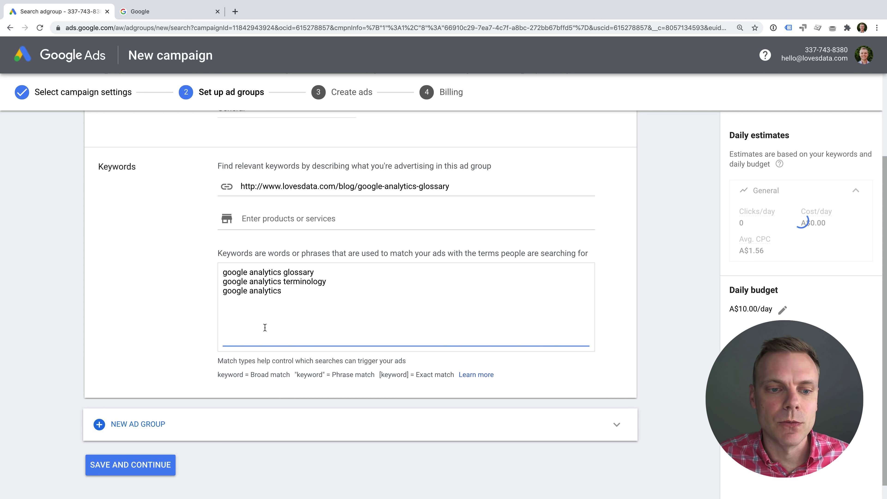
left_click(209, 329)
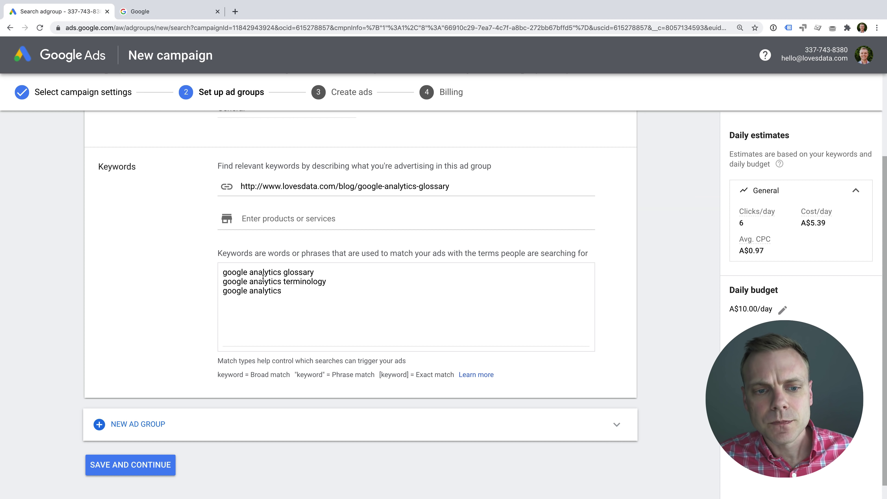
left_click_drag(224, 270, 213, 294)
left_click(296, 293)
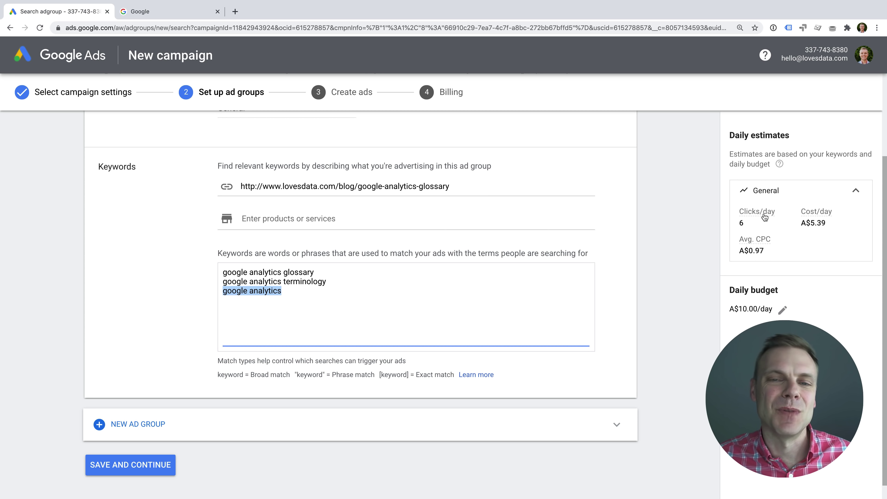
Check the General ad group's daily clicks, cost and average CPC estimates, then save the ad group and continue to ad creation.
mouse_move(751, 215)
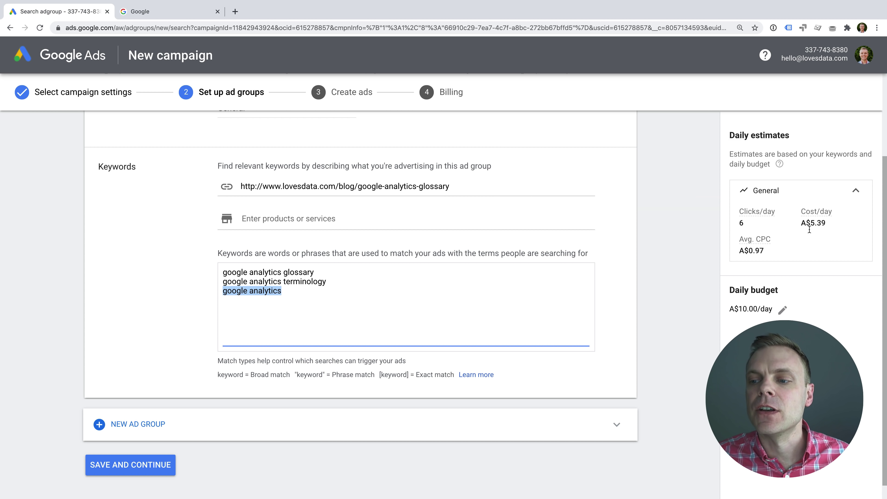
mouse_move(764, 244)
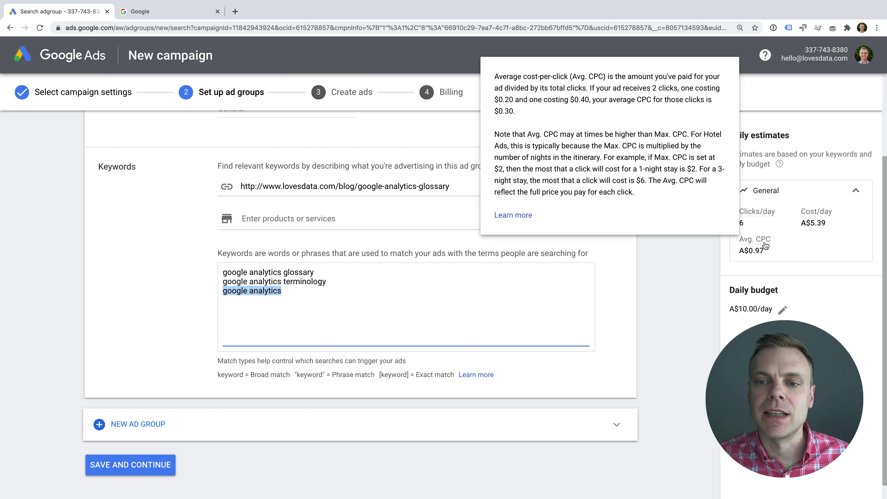
left_click(673, 263)
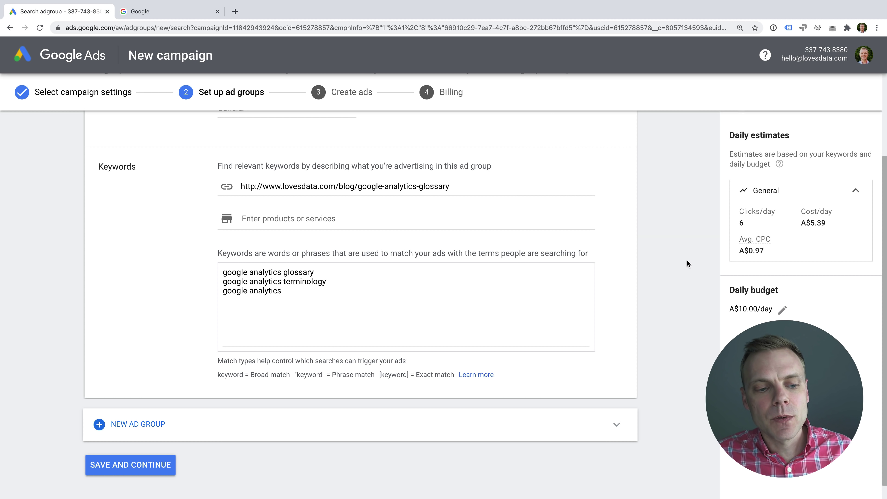
left_click(139, 466)
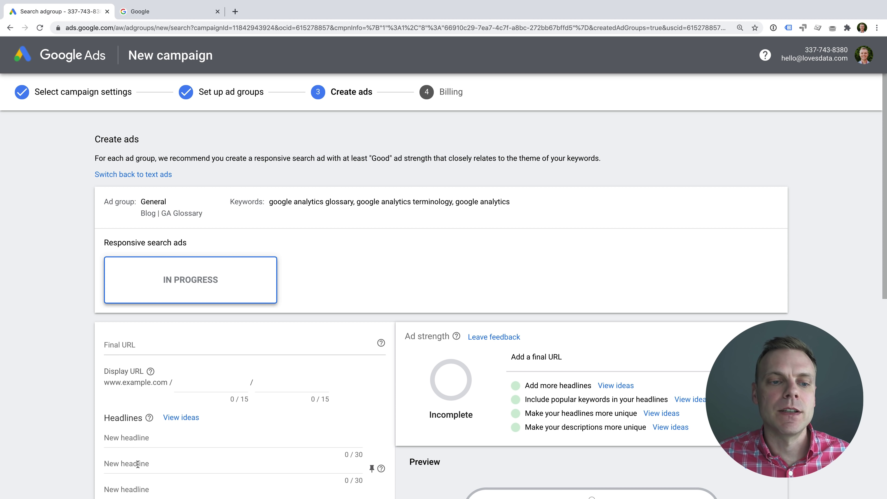
Examine the responsive search ad form for the General ad group, including its URL, headline and description fields, ad strength and preview.
scroll(137, 464, "down", 2)
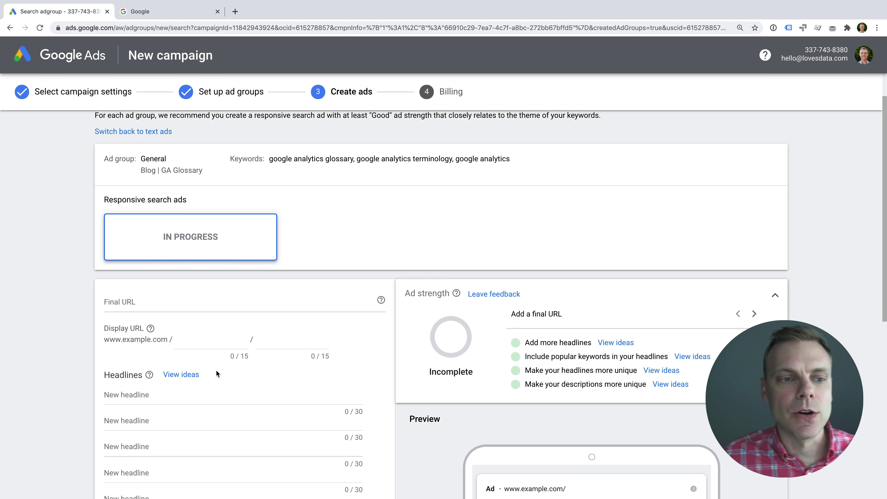
scroll(216, 377, "up", 1)
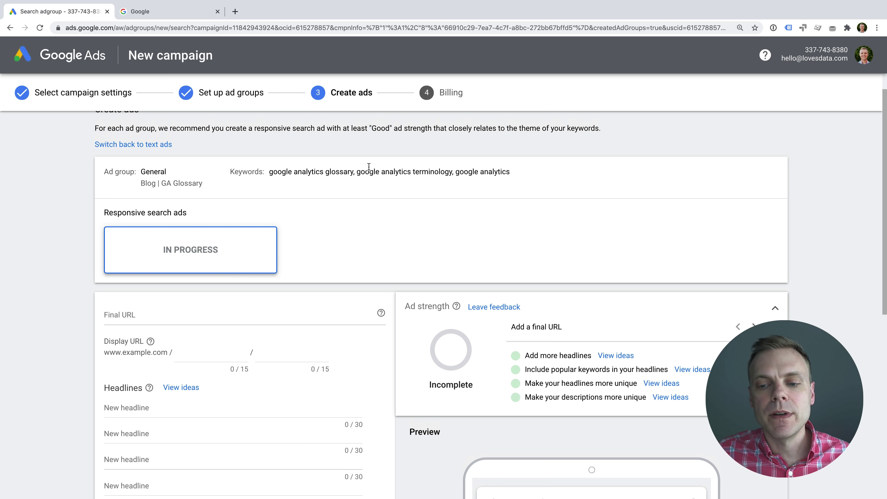
scroll(368, 167, "down", 3)
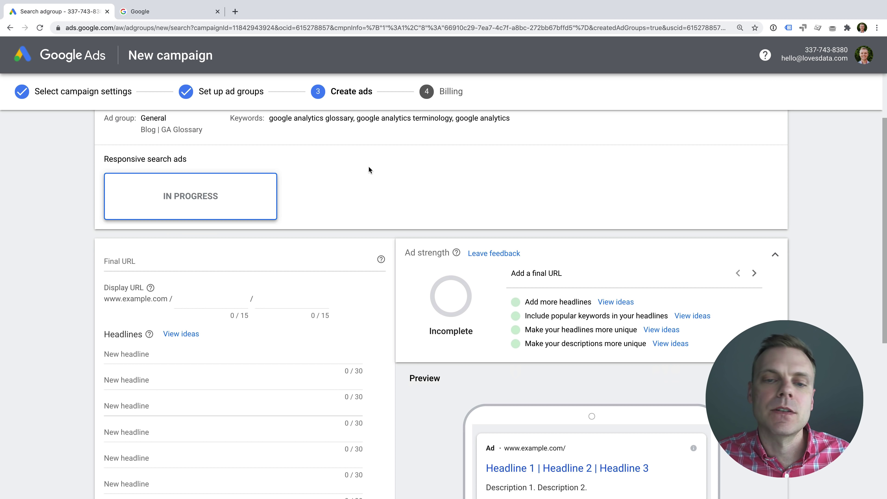
scroll(369, 170, "down", 2)
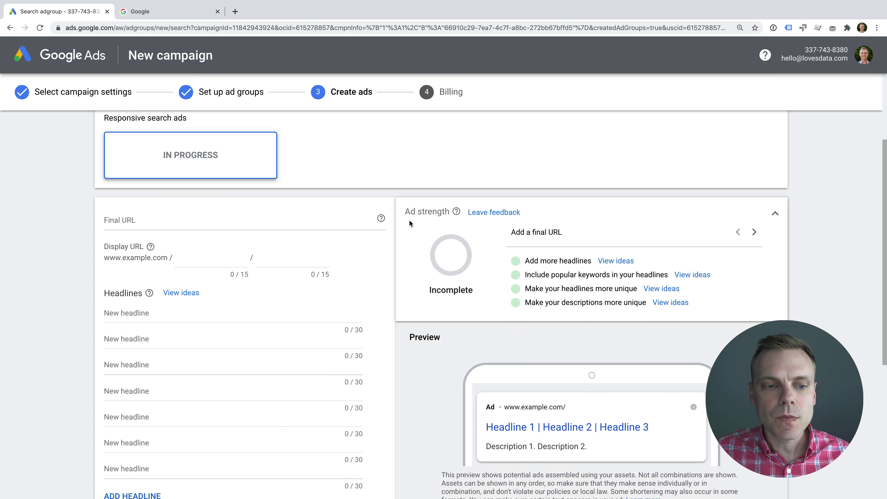
scroll(277, 167, "up", 4)
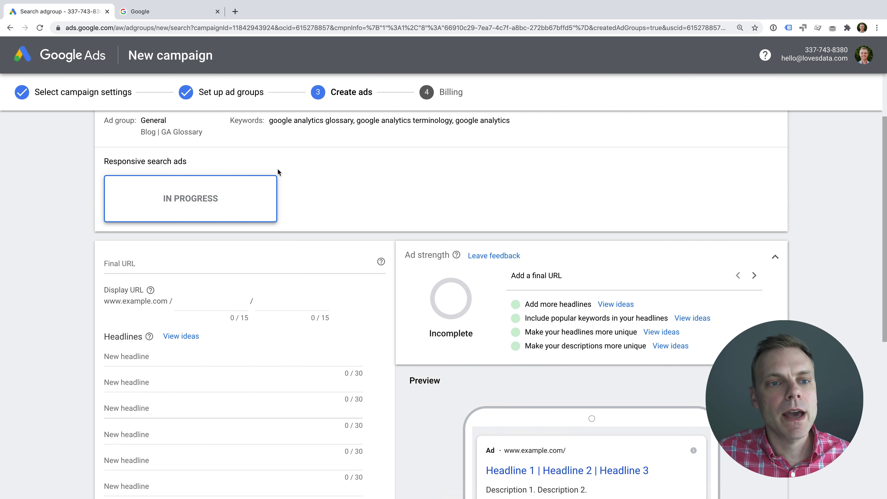
scroll(277, 167, "down", 7)
scroll(278, 171, "down", 2)
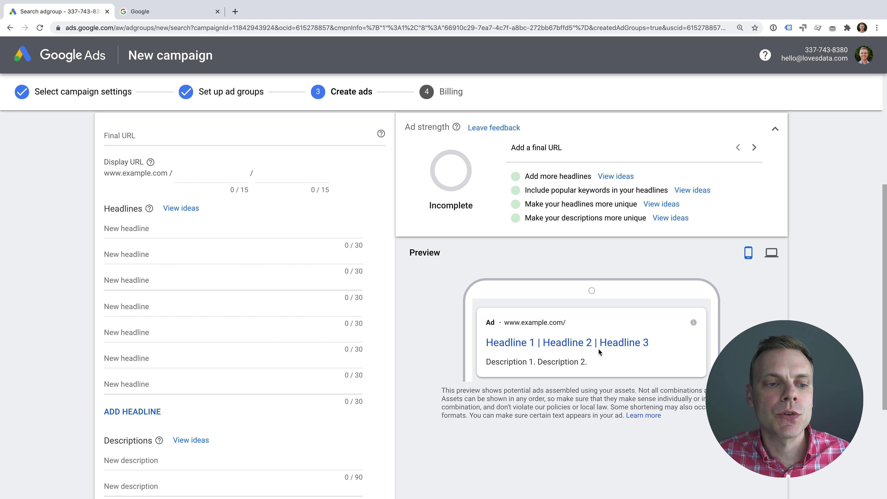
left_click(126, 231)
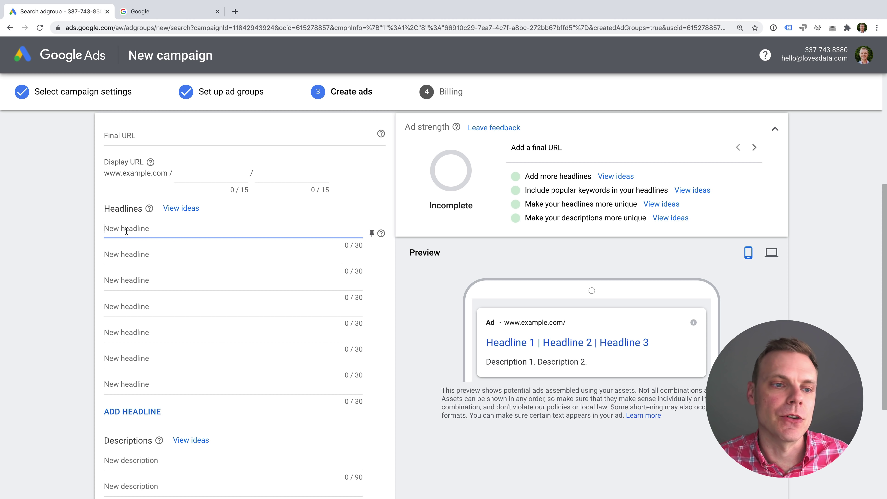
scroll(128, 223, "up", 2)
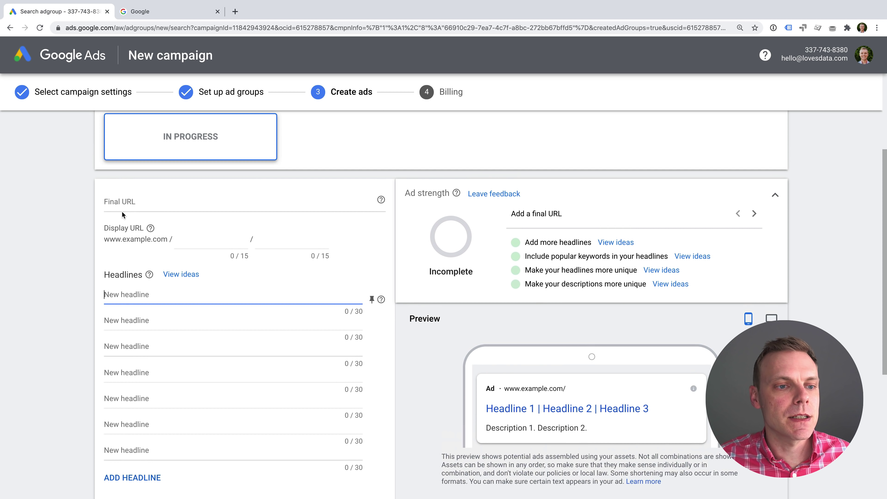
left_click(131, 204)
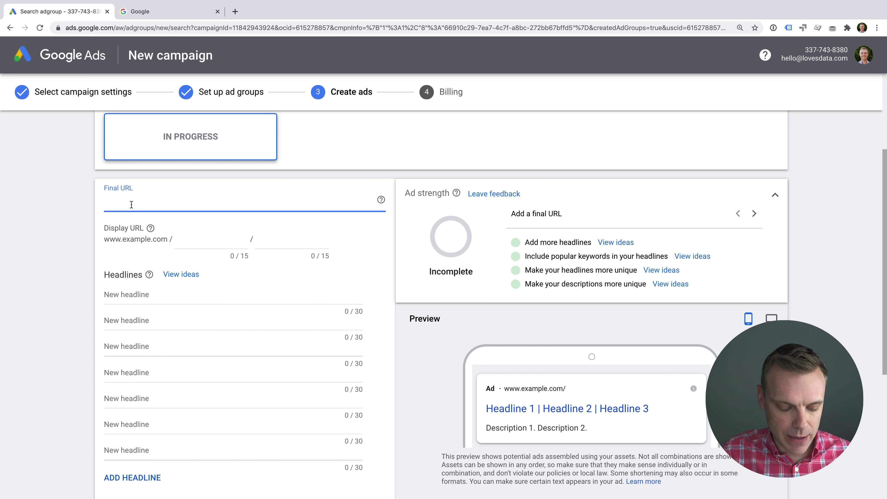
type("https:")
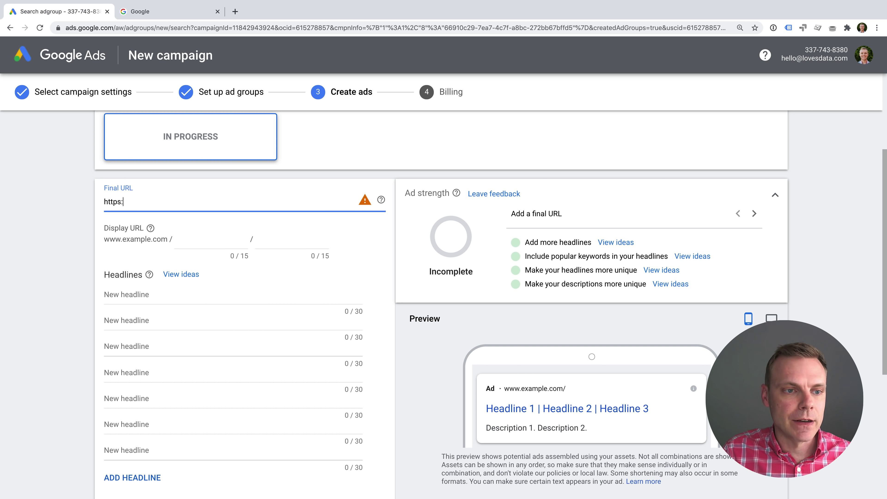
type("//www.l")
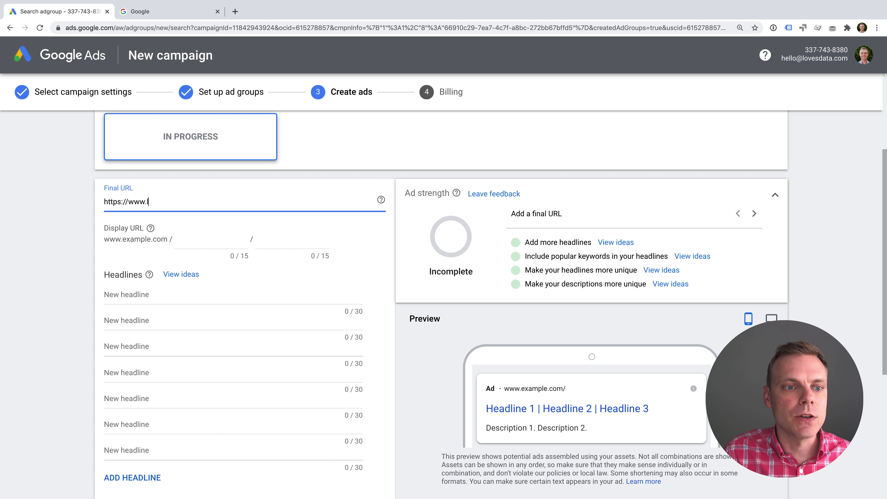
type("ovesdata.com/")
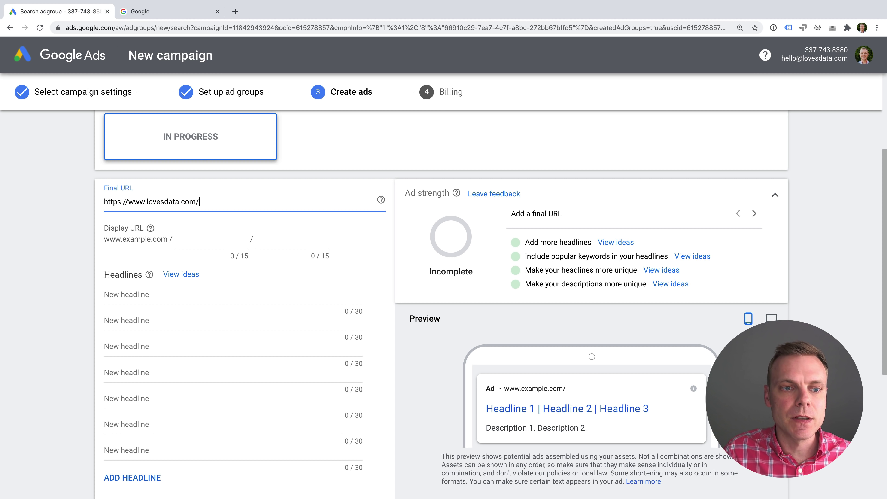
type("blog/")
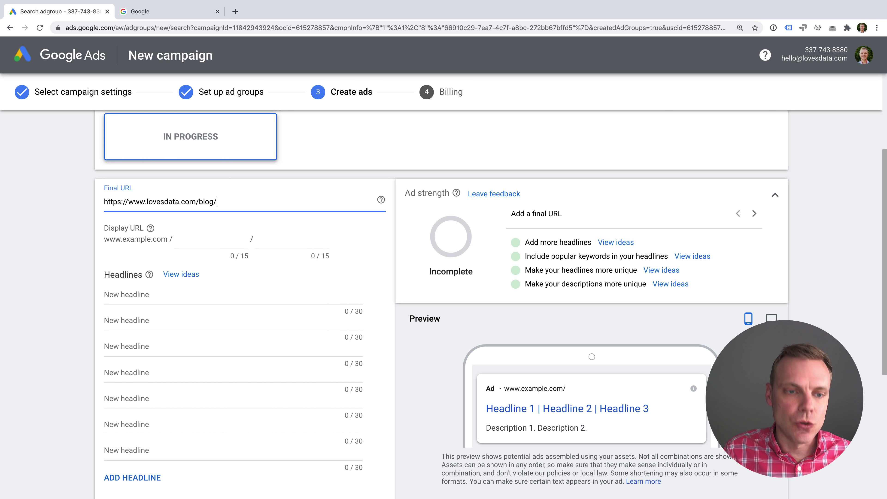
type("goo")
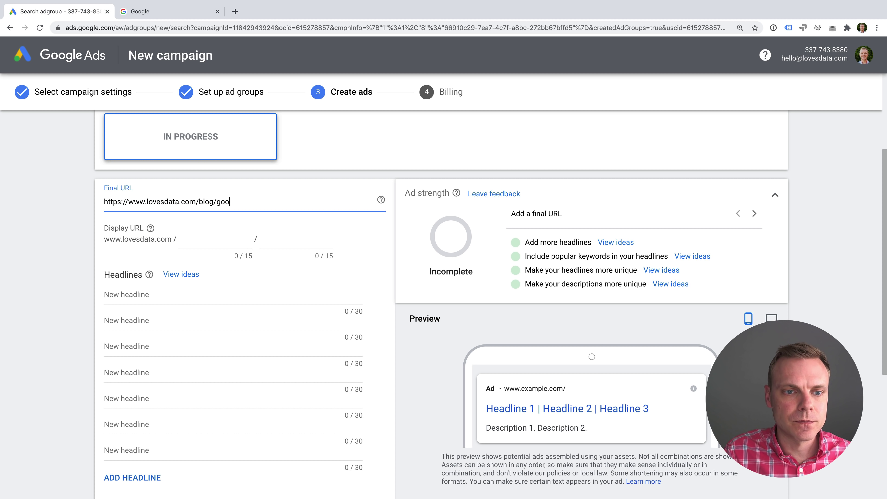
type("gle-analytics-glossary")
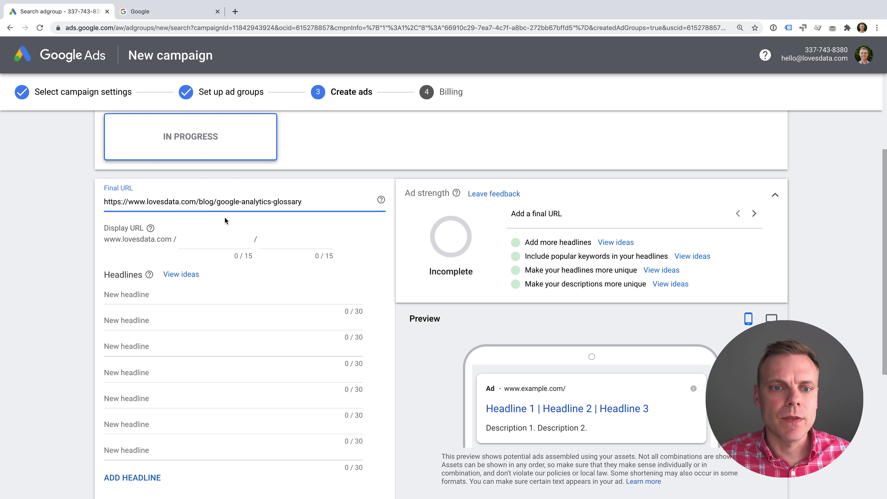
left_click(363, 245)
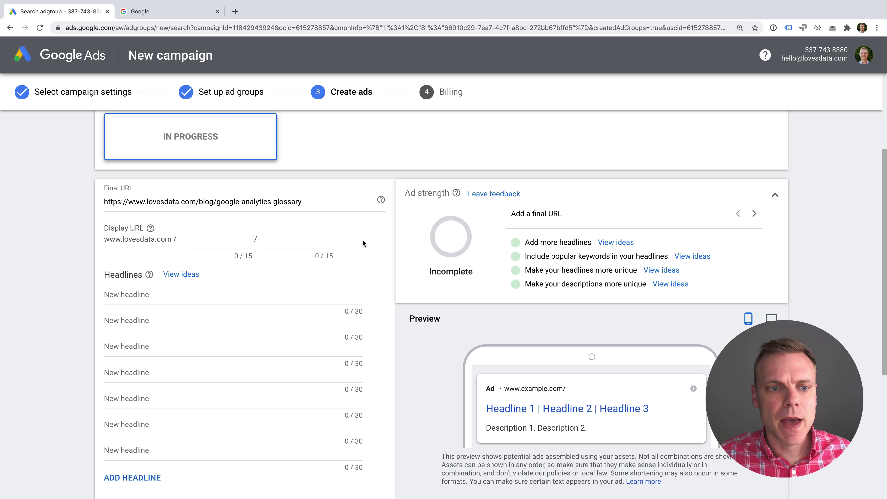
Check the display URL's domain in the ad preview and set its first path to "blog".
left_click_drag(105, 241, 167, 235)
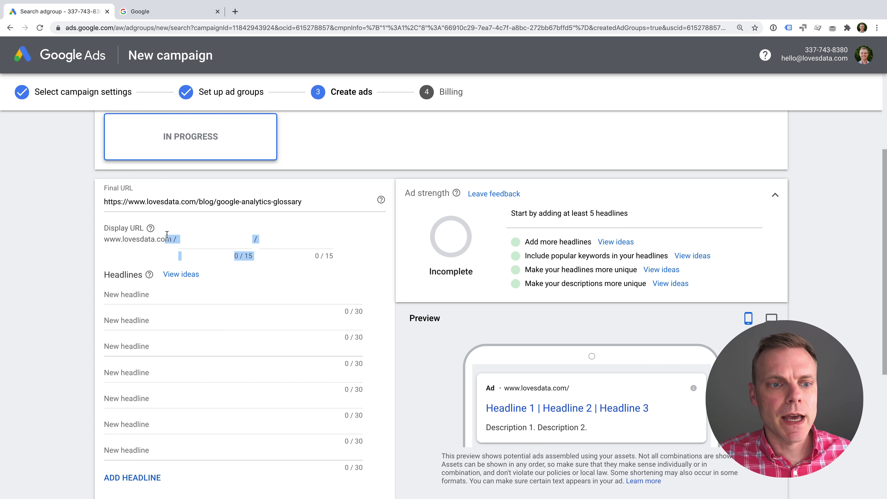
left_click(117, 241)
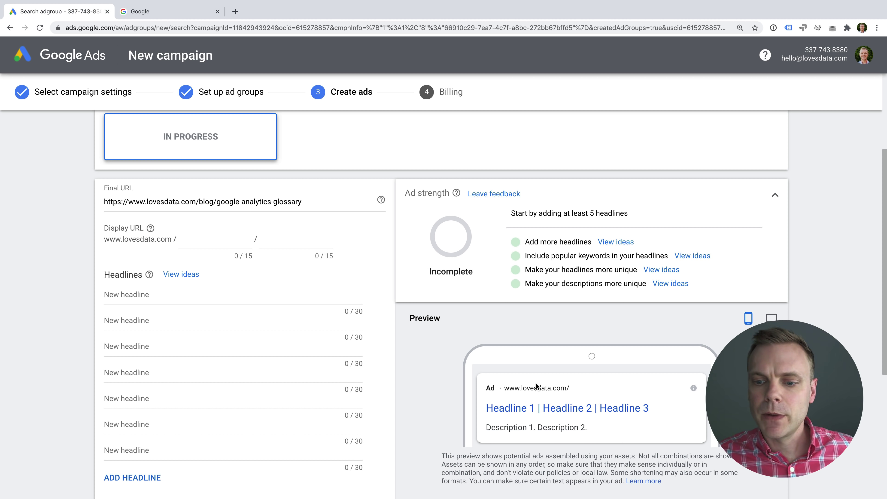
scroll(523, 389, "down", 1)
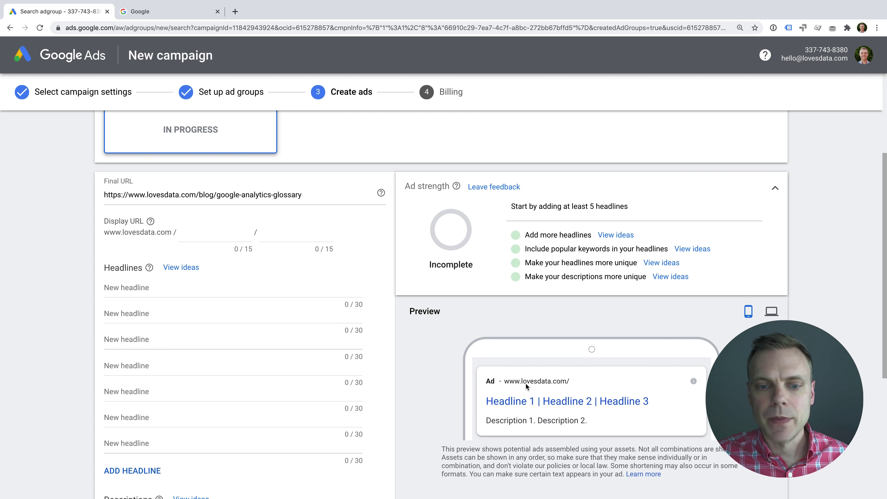
left_click(204, 234)
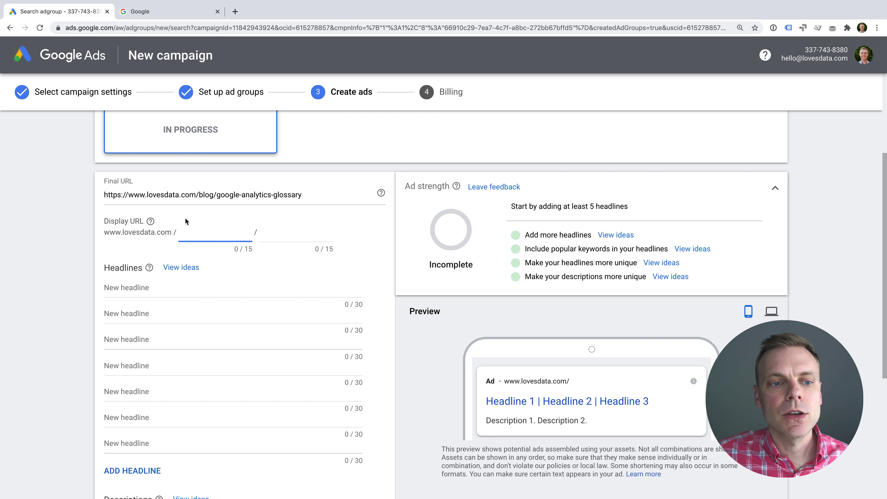
type("blog")
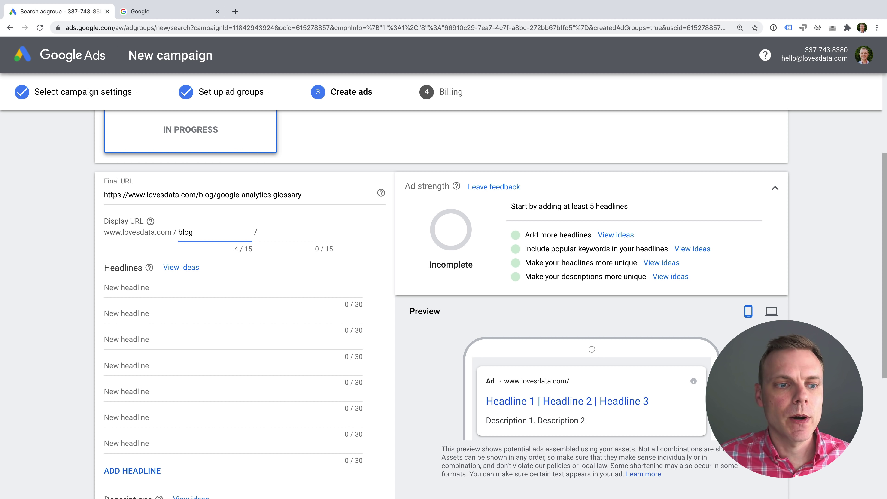
left_click(165, 252)
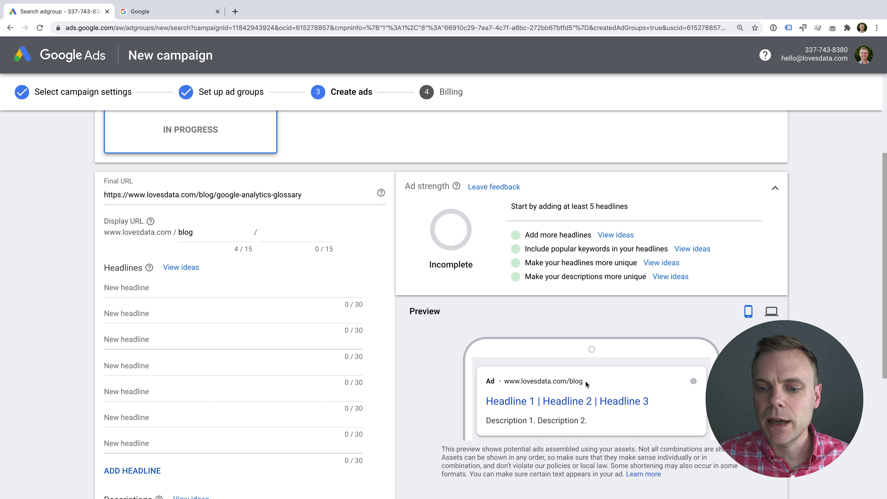
Copy "google-analytics-glossary" from the final URL into the second path of the display URL.
left_click(292, 232)
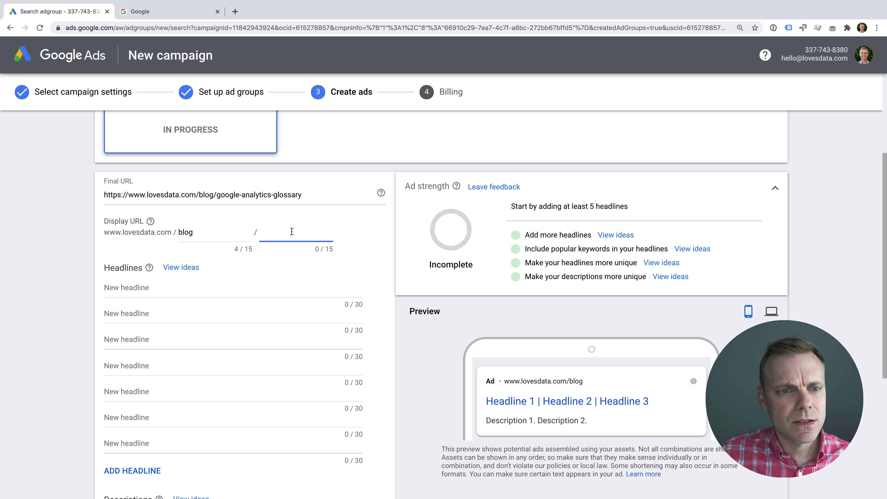
left_click(375, 195)
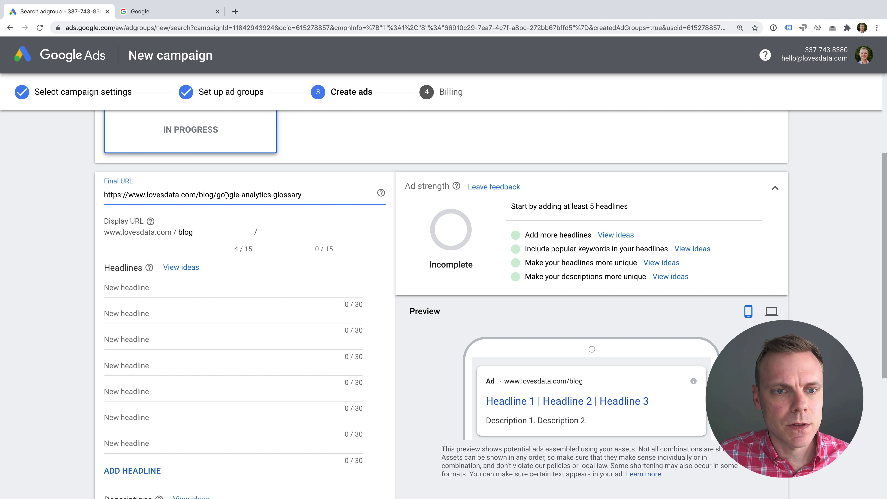
left_click_drag(216, 194, 307, 193)
key("ctrl+c")
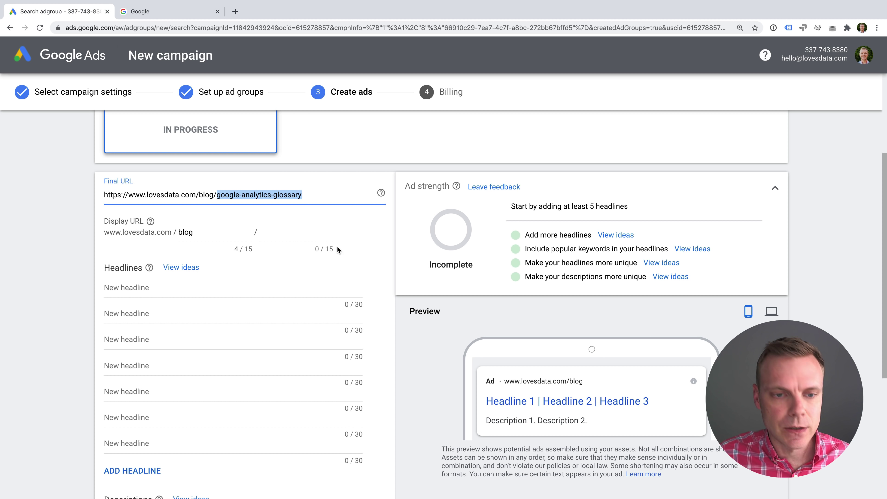
left_click(285, 240)
key("ctrl+v")
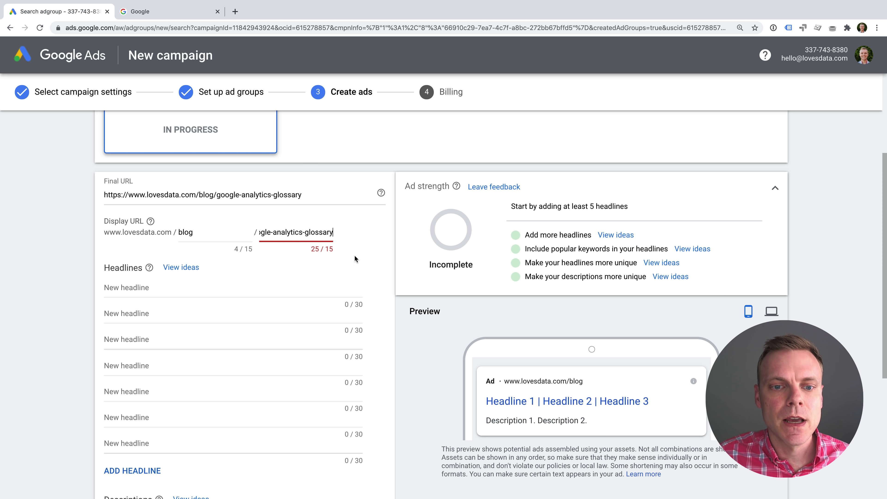
Shorten the display URL's second path to "googleanalytics" by removing "-glossary" and the remaining hyphen.
left_click_drag(302, 233, 396, 234)
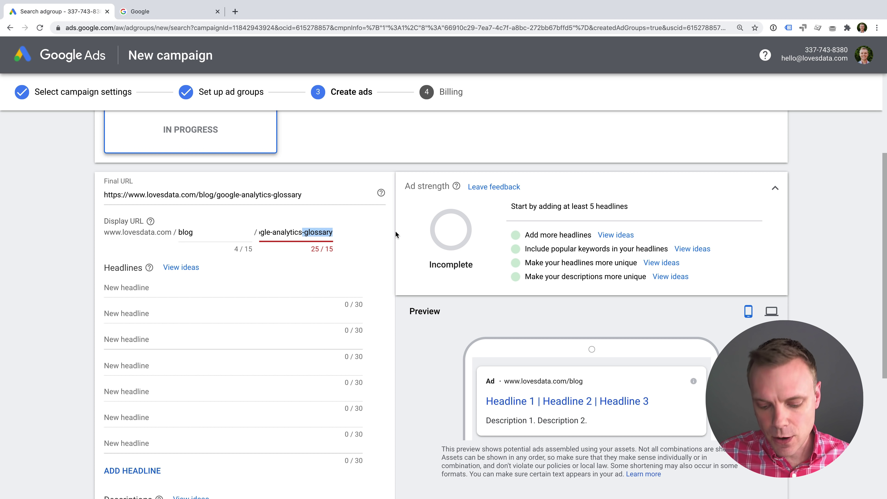
key("BackSpace")
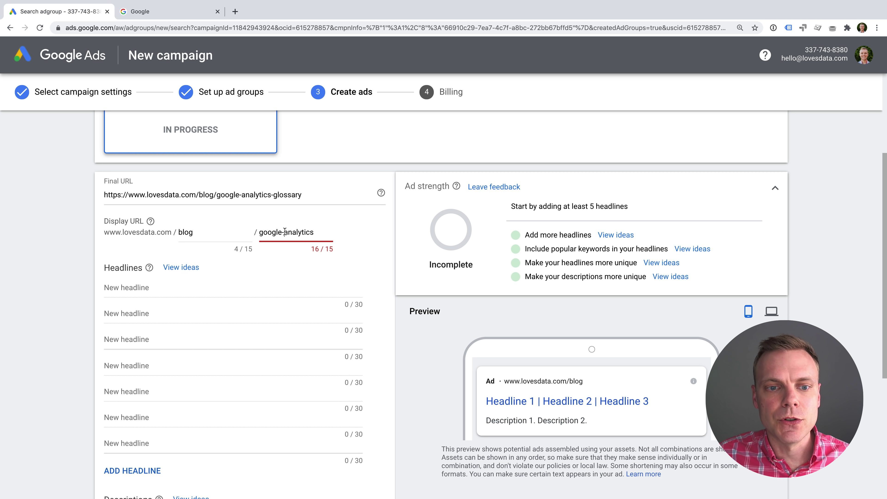
left_click(285, 232)
key("BackSpace")
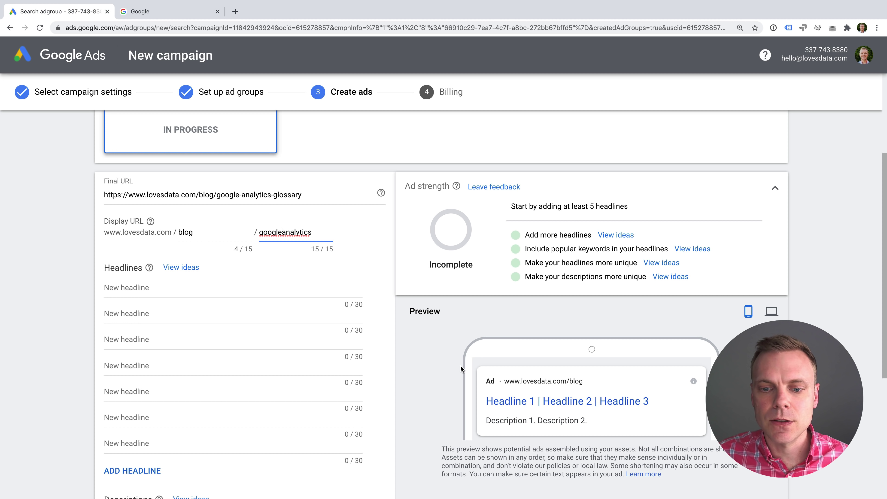
left_click(285, 258)
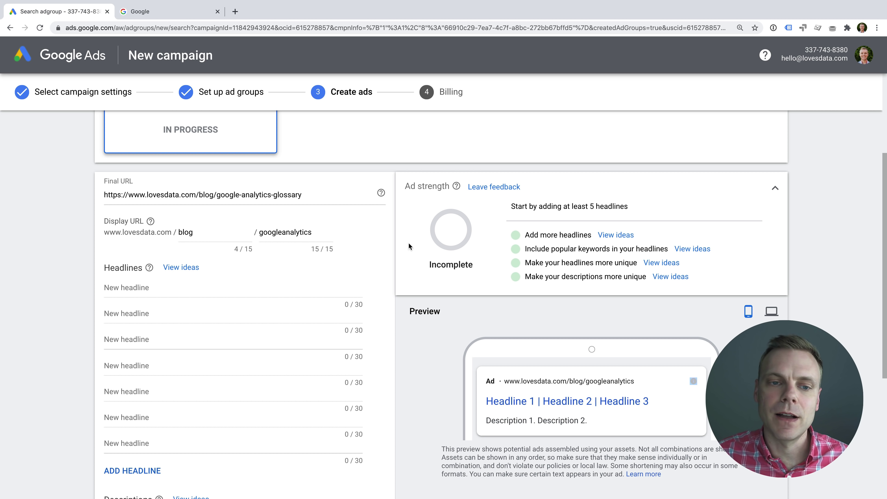
left_click_drag(259, 232, 360, 238)
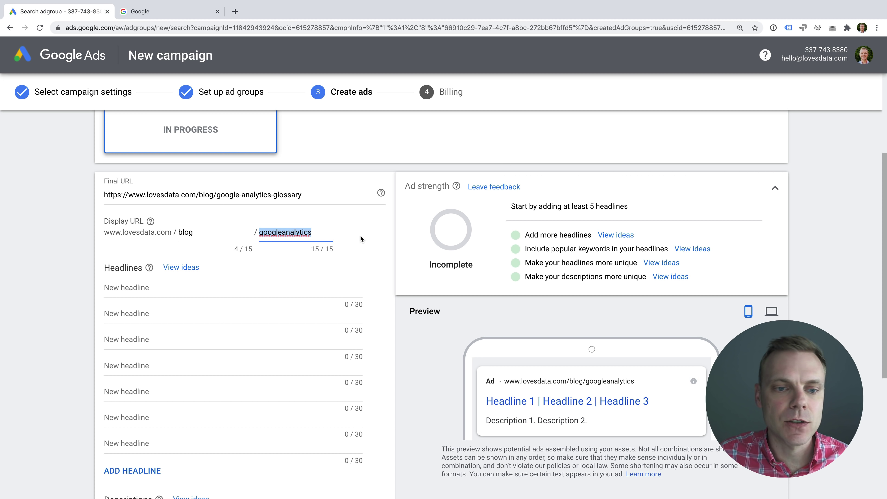
key("BackSpace")
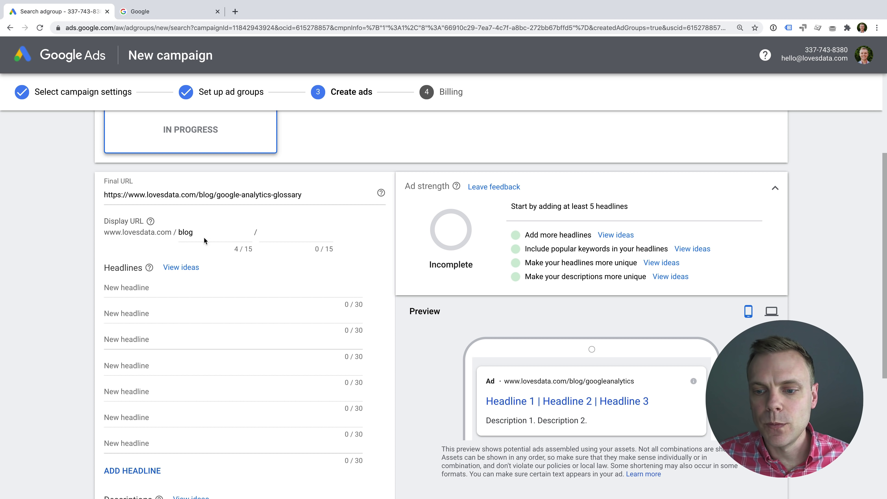
double_click(181, 232)
key("BackSpace")
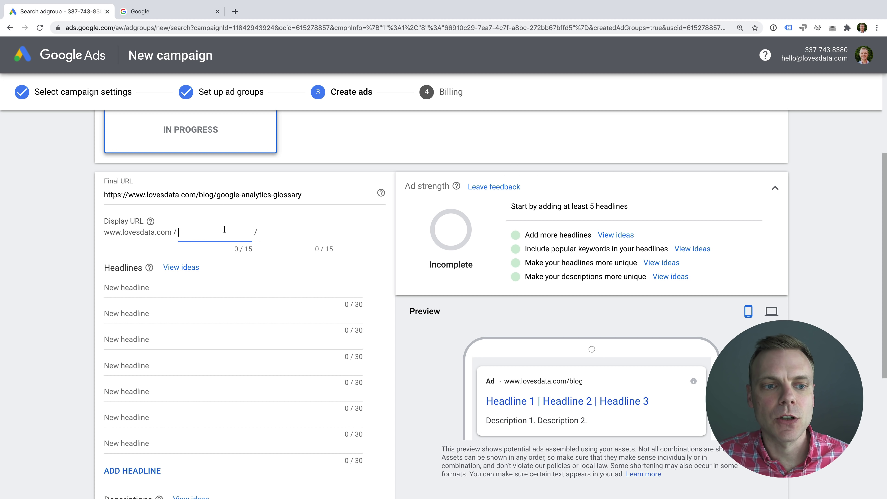
left_click(122, 244)
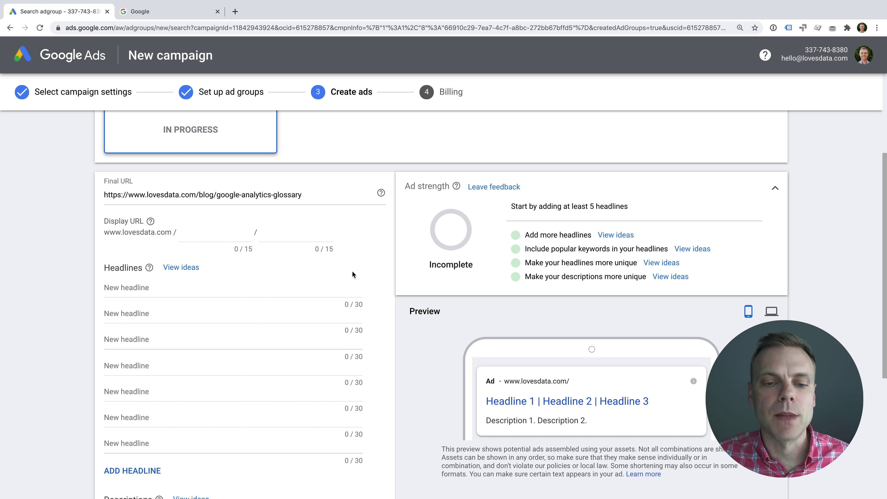
Fill the first headline with the suggested idea "Google Analytics Glossary".
scroll(381, 287, "down", 2)
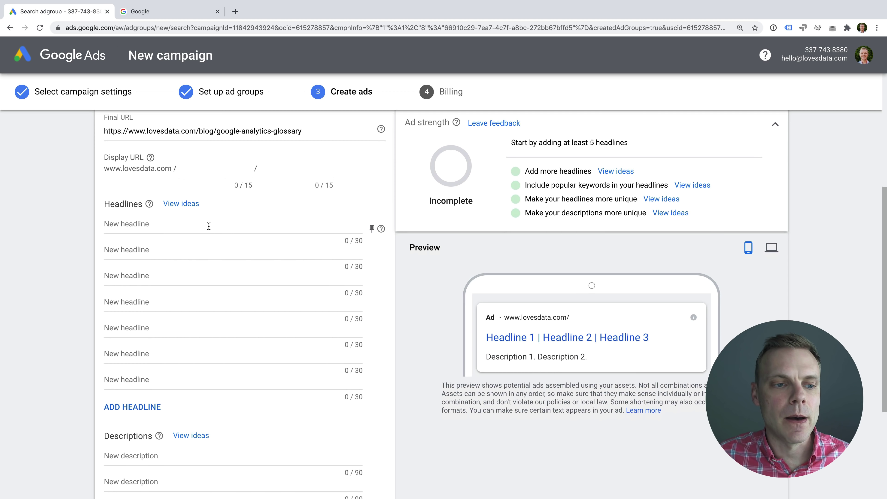
left_click(208, 225)
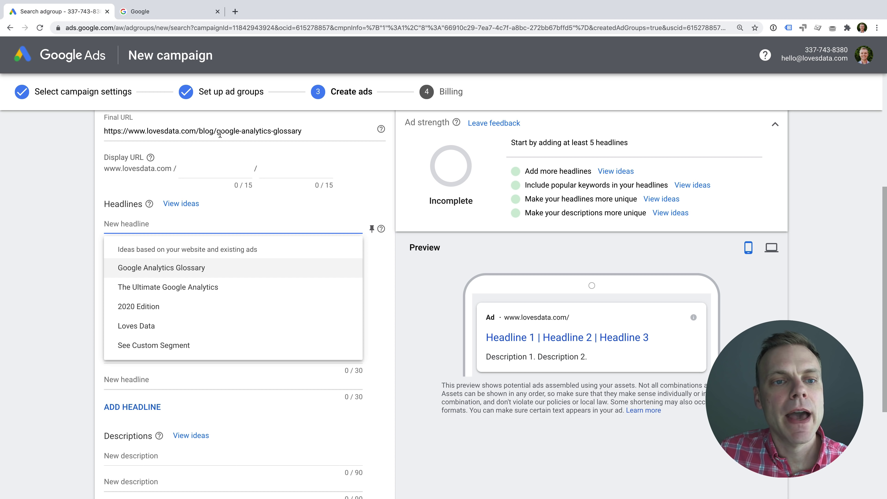
left_click(225, 267)
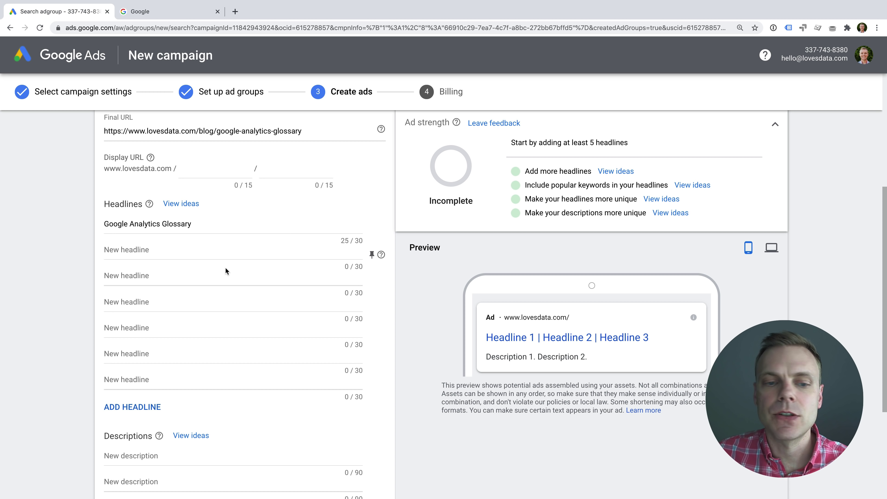
Insert the suggestion "The Ultimate Google Analytics" as the second headline and reword it to "Ultimate Google Analytics Terms".
left_click(231, 251)
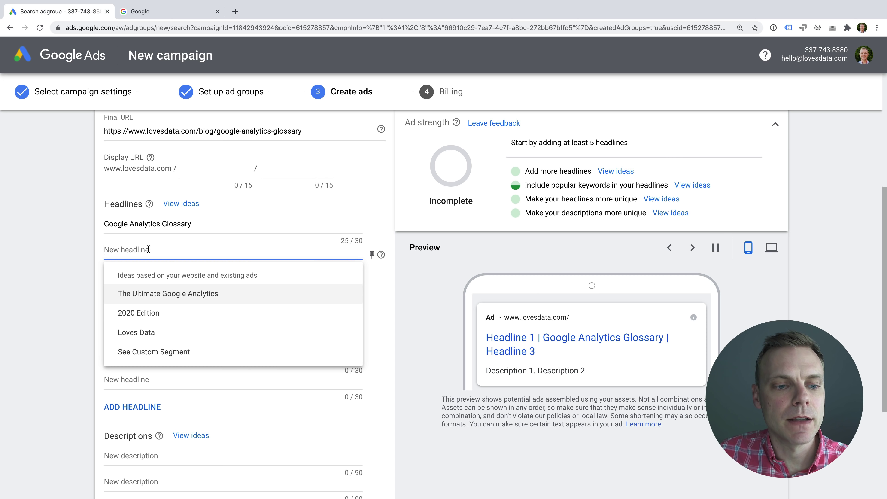
left_click(208, 293)
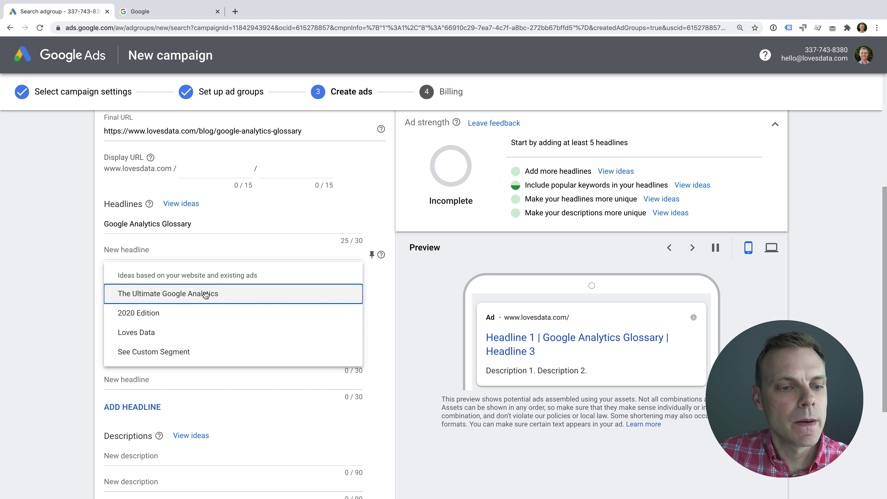
left_click(226, 251)
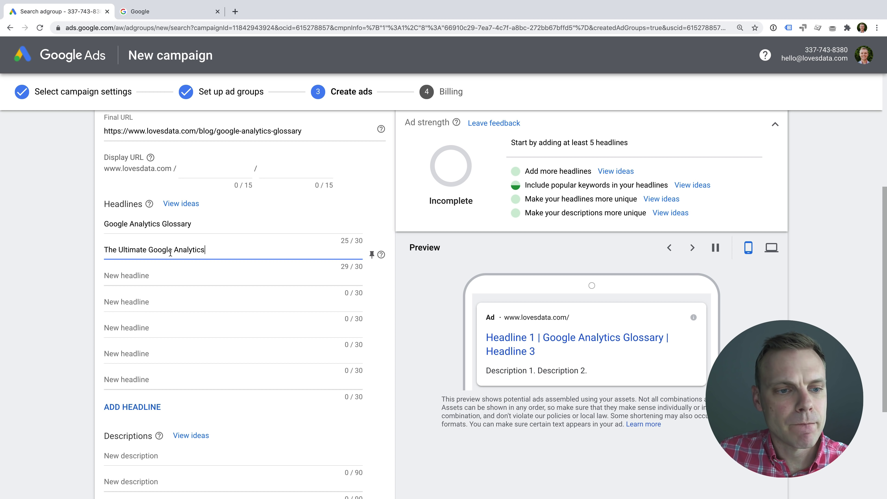
double_click(112, 249)
key("BackSpace")
left_click(193, 249)
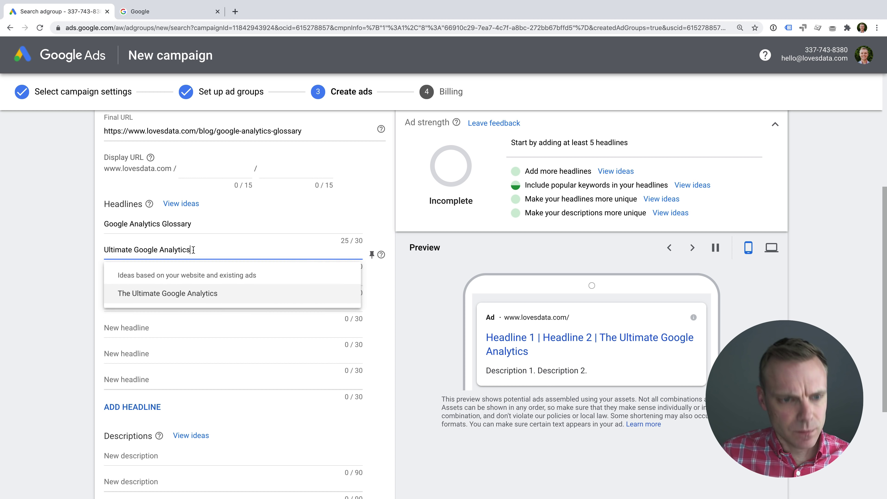
type("Te")
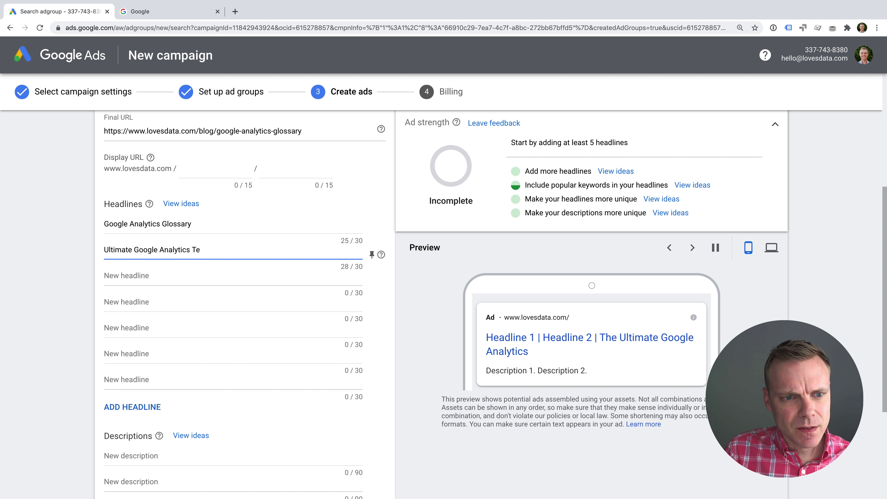
type("rms")
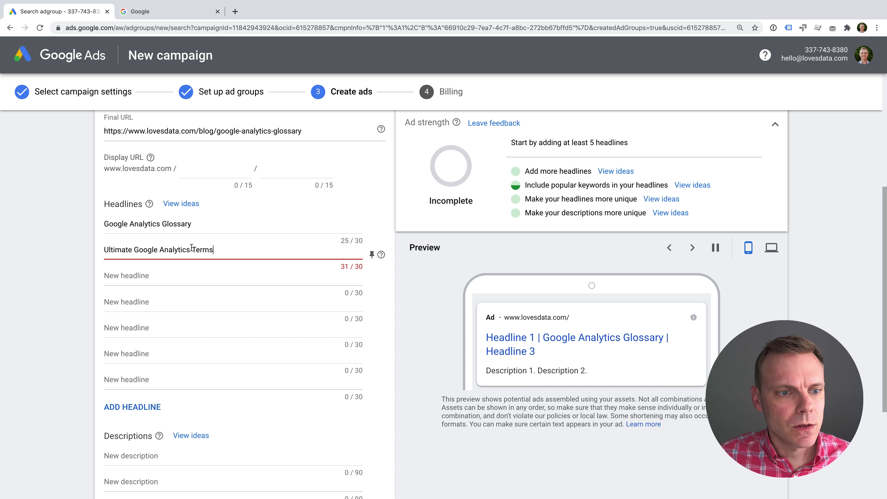
Replace "Ultimate" with "Best" in the second headline so it reads "Best Google Analytics Terms".
double_click(118, 250)
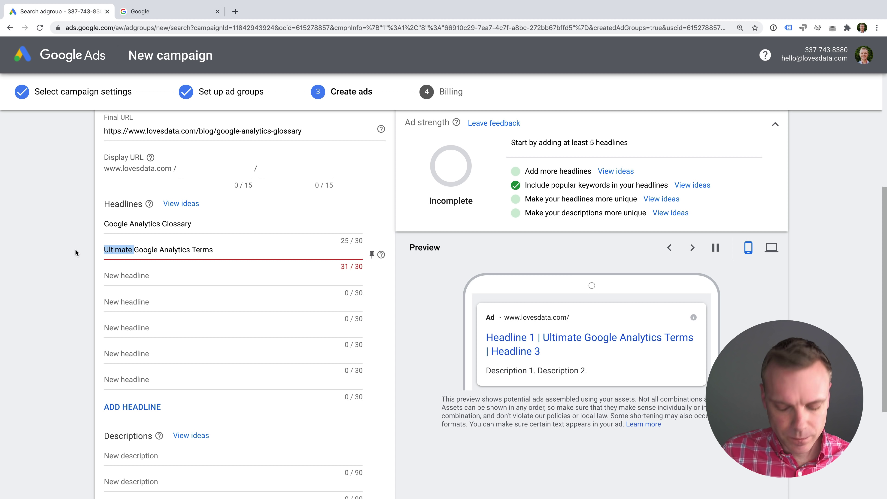
key("BackSpace")
type("Best")
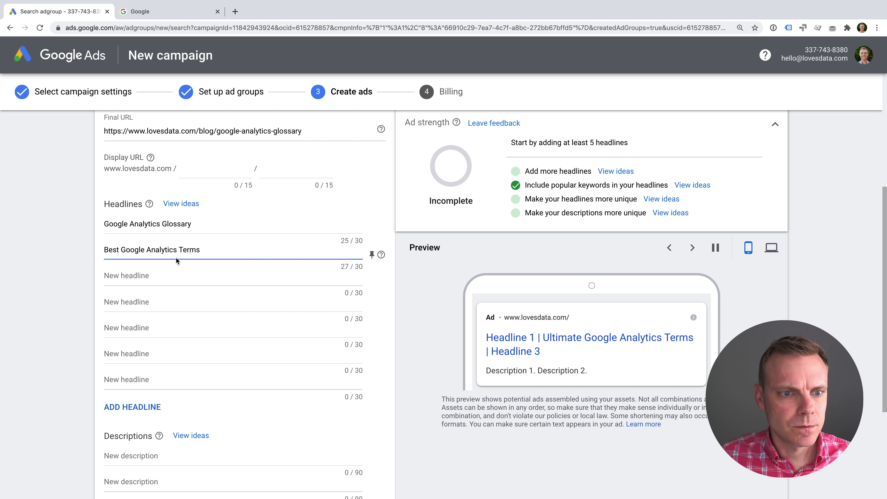
Add the suggested ideas "2020 Edition" and "Loves Data" as the third and fourth headlines.
left_click(171, 276)
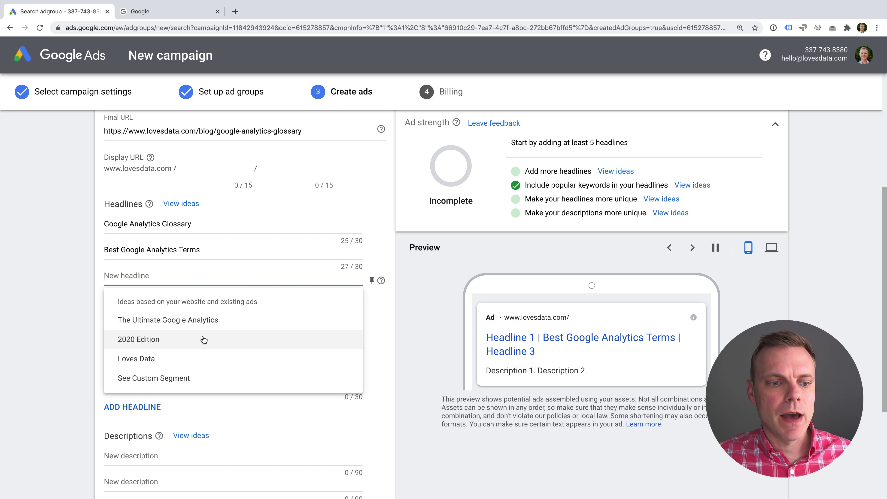
left_click(203, 340)
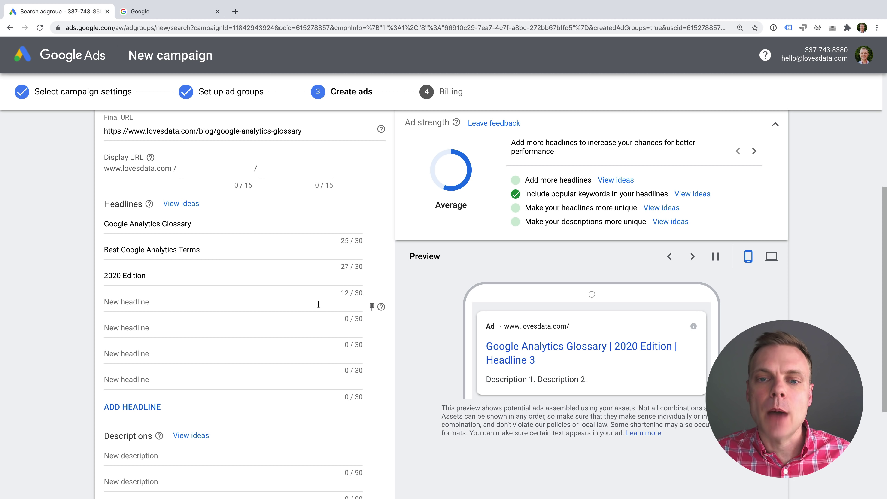
scroll(307, 297, "down", 1)
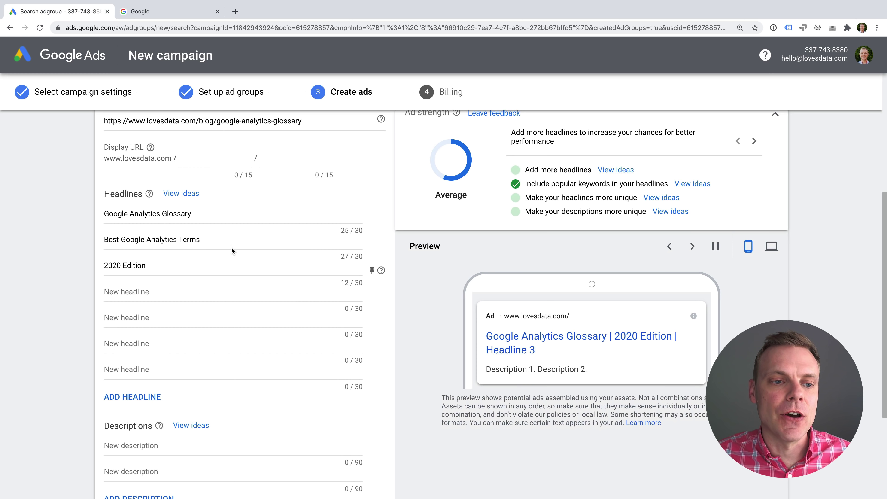
left_click(149, 290)
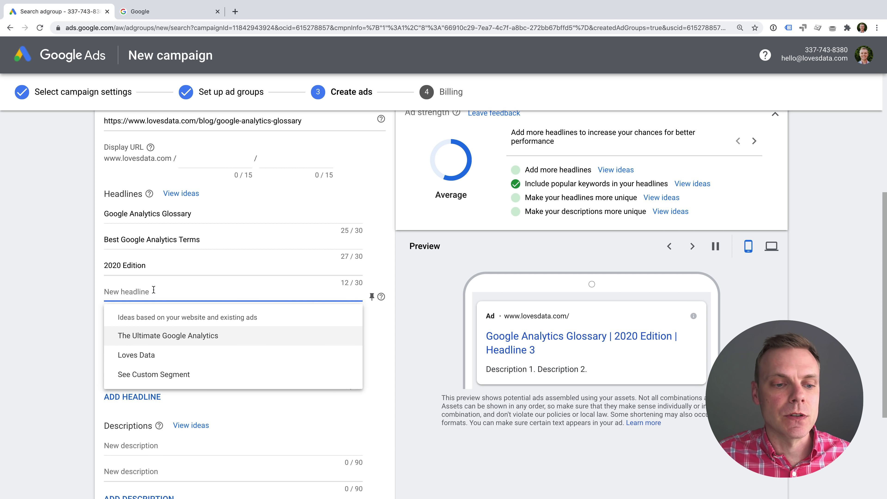
left_click(161, 351)
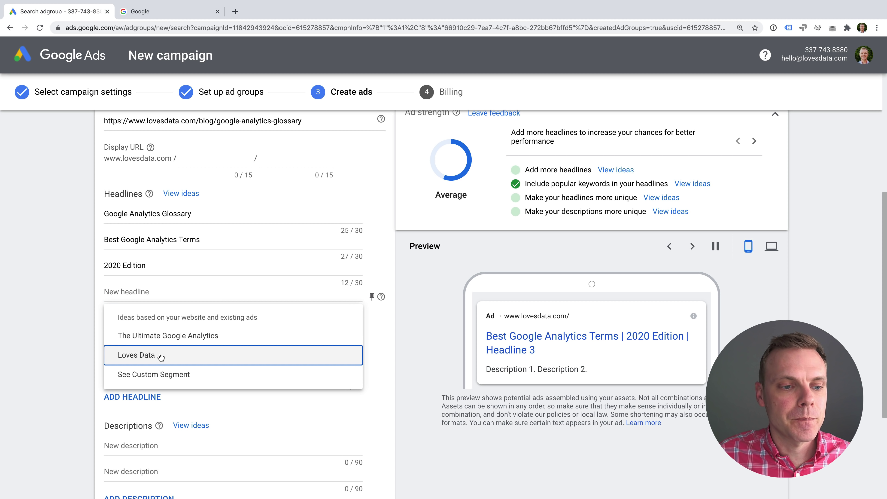
Enter "Google Analytics Dictionary" as the fifth headline.
left_click(152, 316)
type("Go")
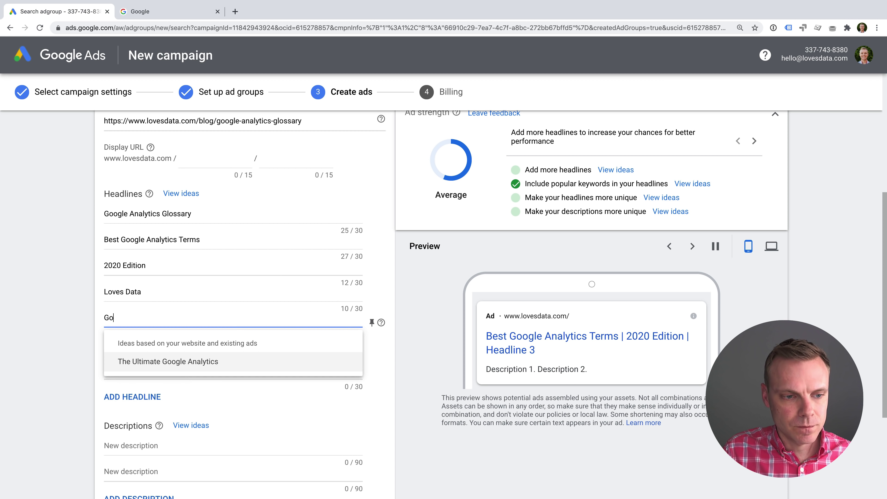
type("ogle Analytics ")
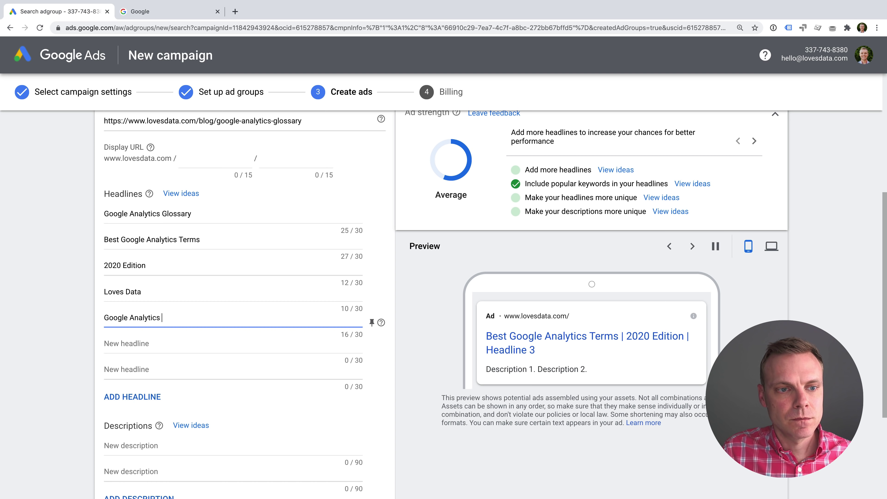
type("Diction")
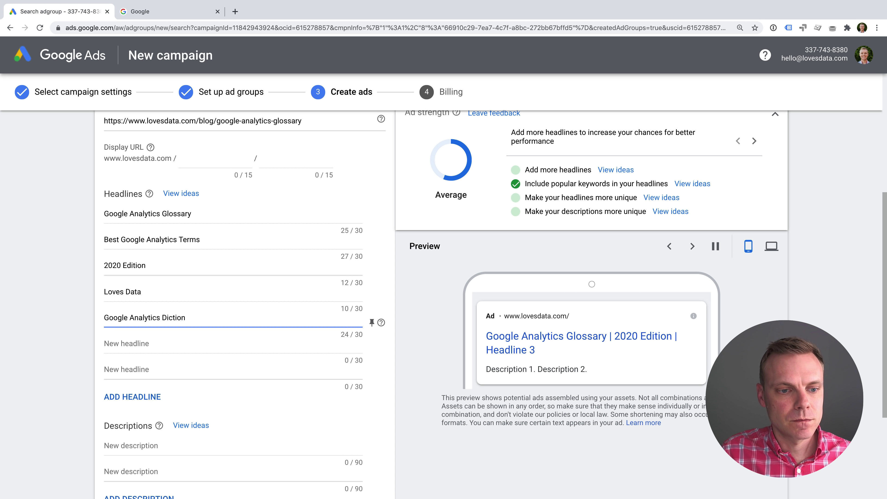
type("ary")
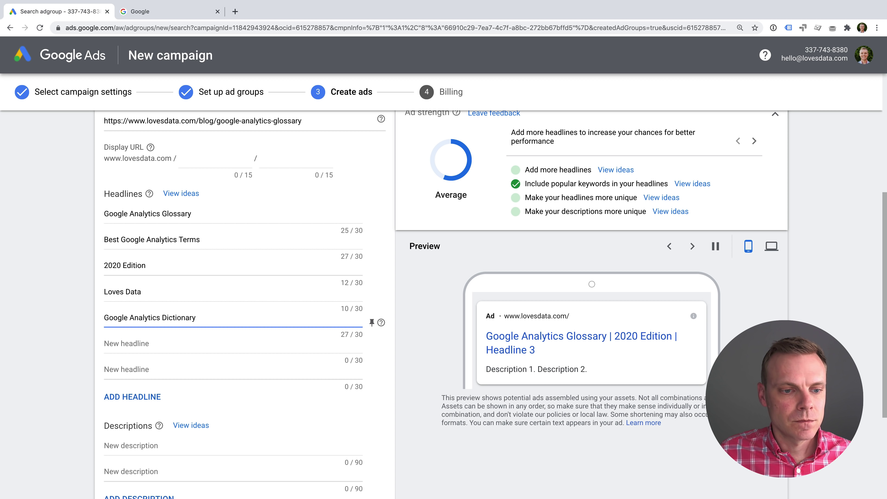
Enter "GA Terms You Need To Know" as the sixth headline.
left_click(169, 344)
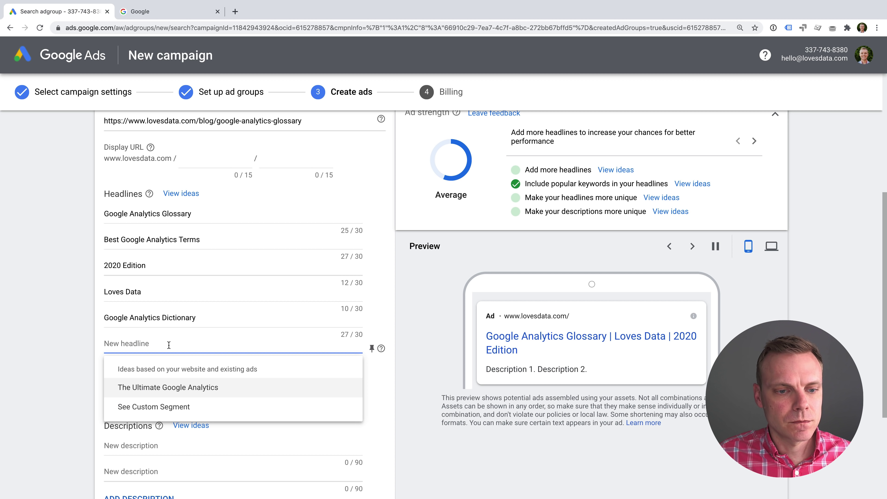
type("GA")
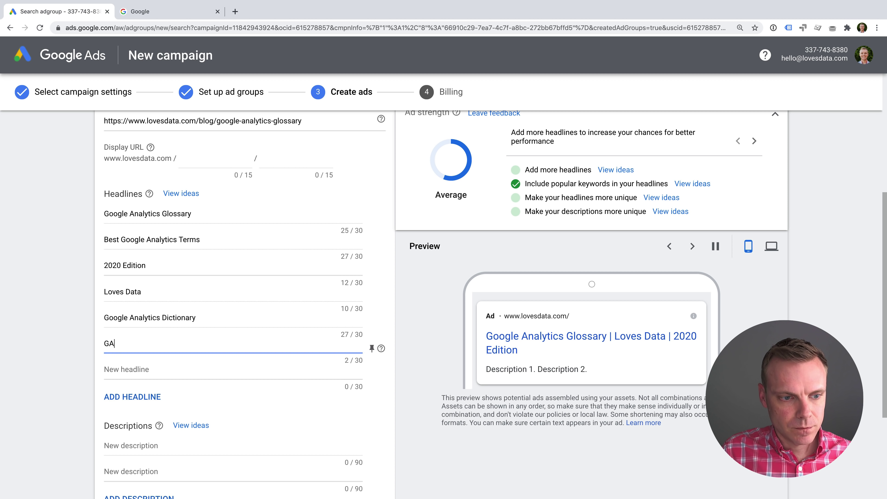
type(" Terms You Nee")
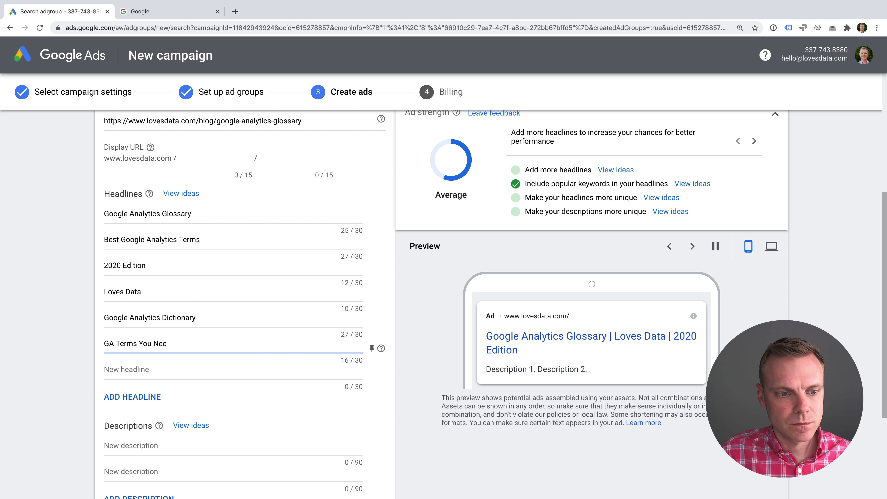
type("d To Know")
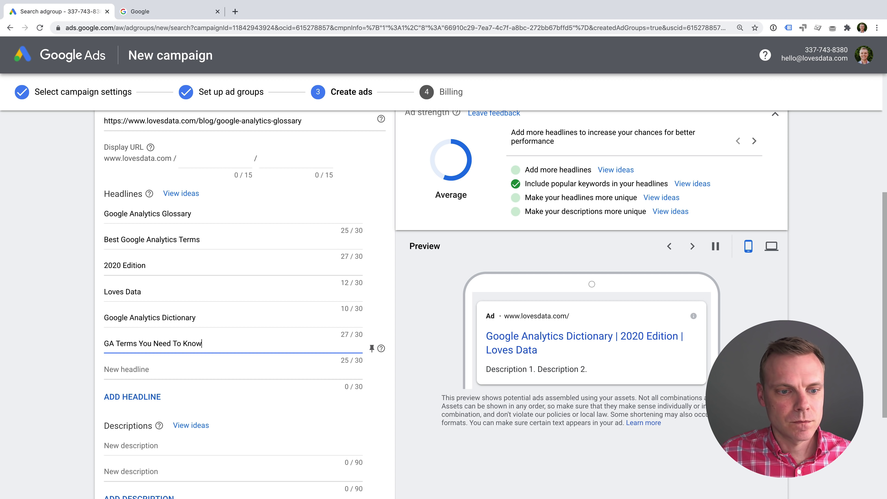
left_click(386, 300)
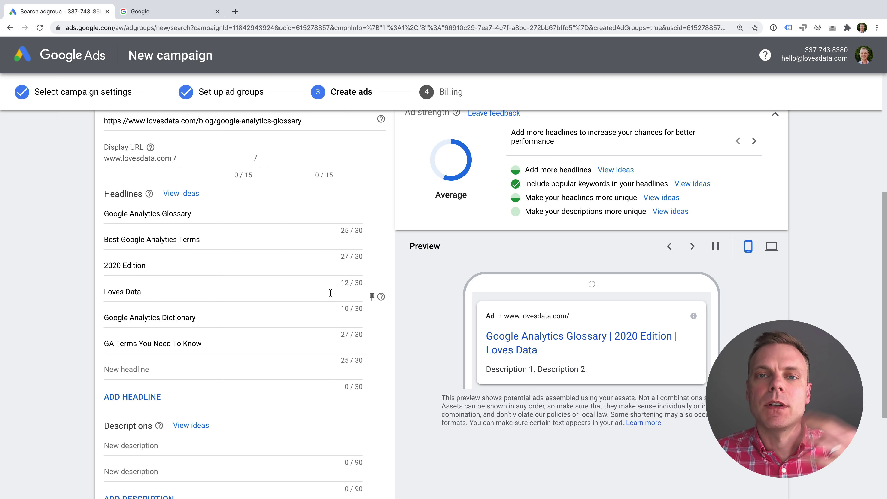
Fill the first description with the suggested idea "Understand the most important Google Analytics terminology".
scroll(296, 307, "down", 4)
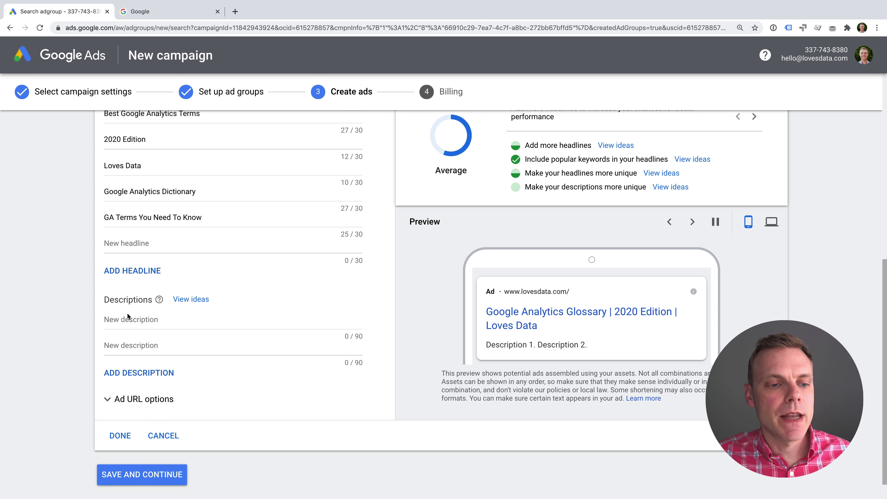
left_click(130, 317)
scroll(262, 324, "down", 1)
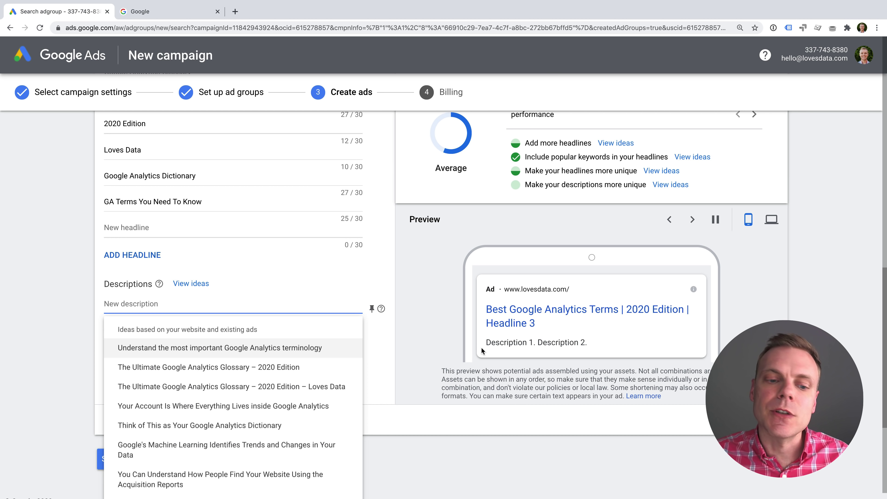
left_click(304, 292)
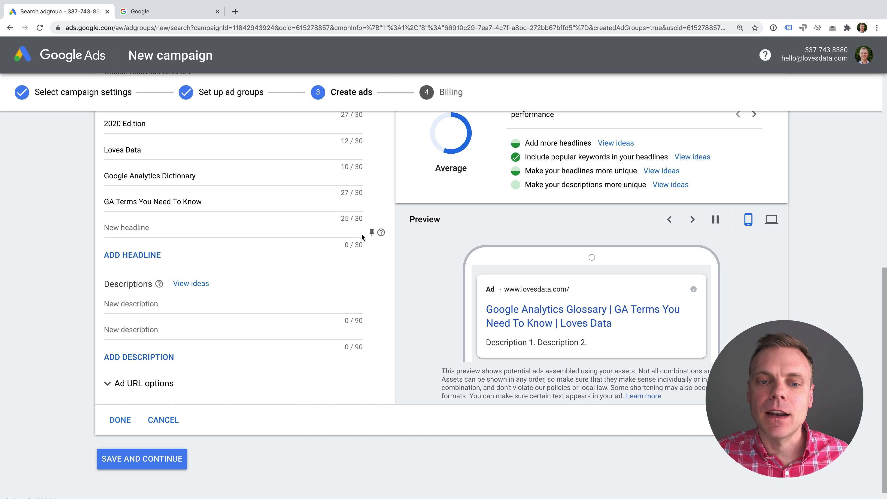
left_click(175, 304)
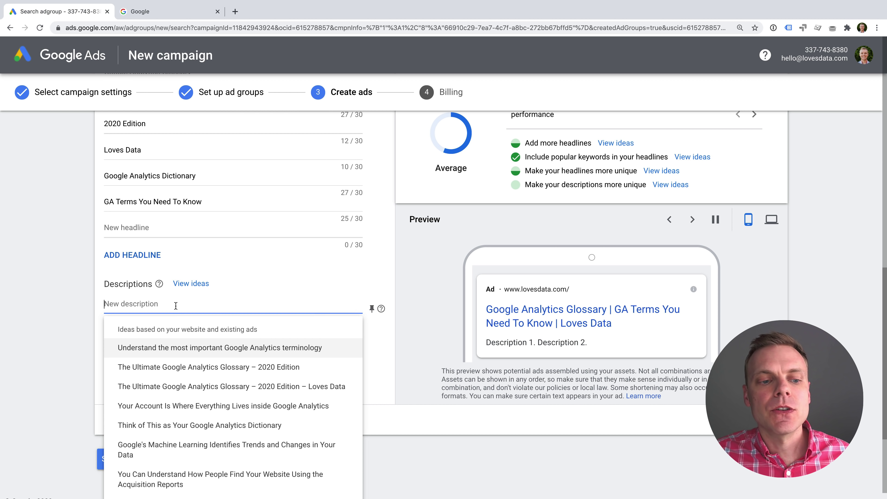
left_click(222, 351)
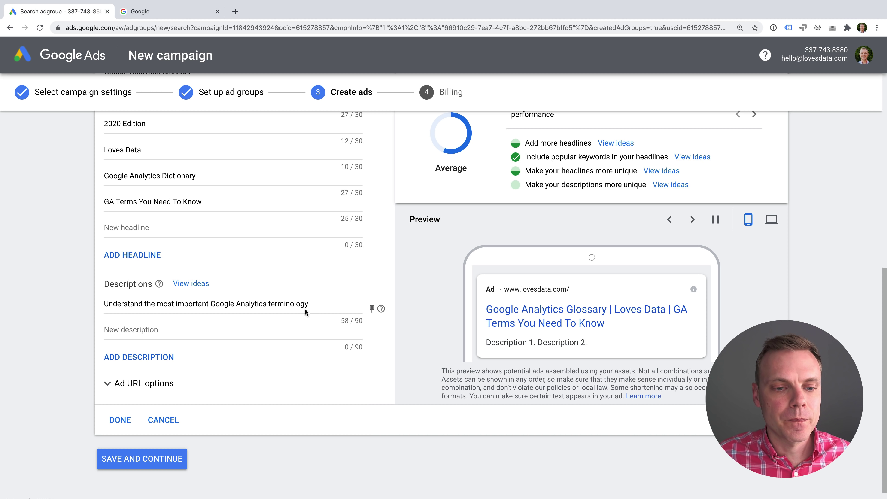
Enter "Learn the most important terms in Google Analytics. Free PDF download available." as the second description.
left_click(281, 331)
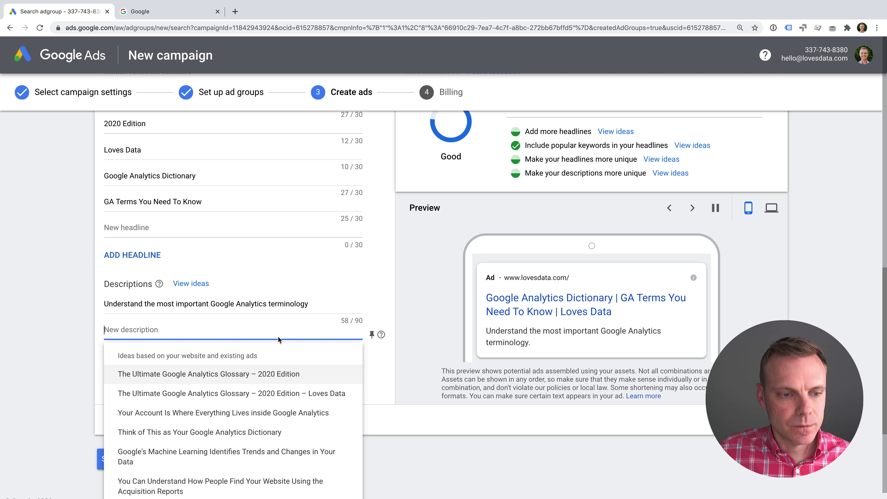
type("Learn the ")
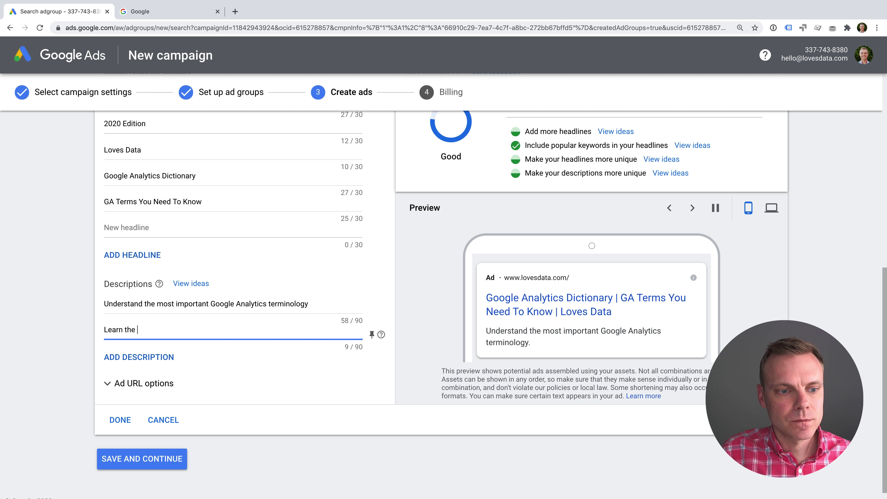
type("most important terms ")
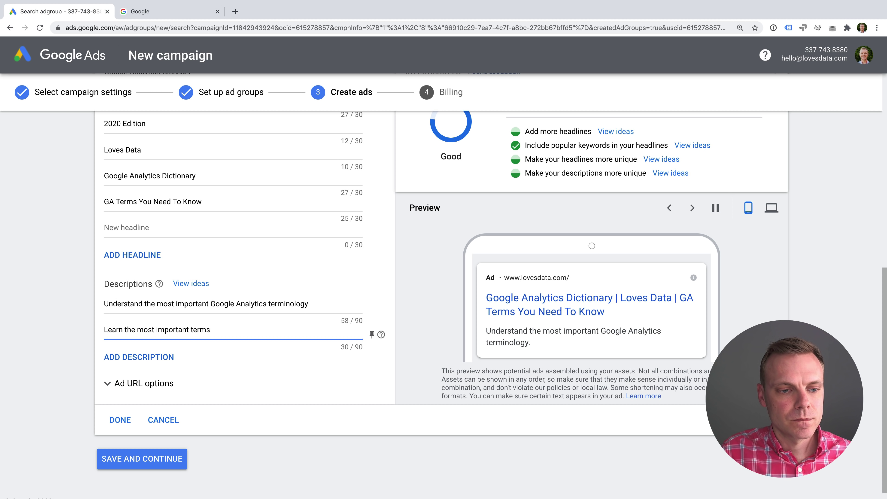
type("in Google Analyti")
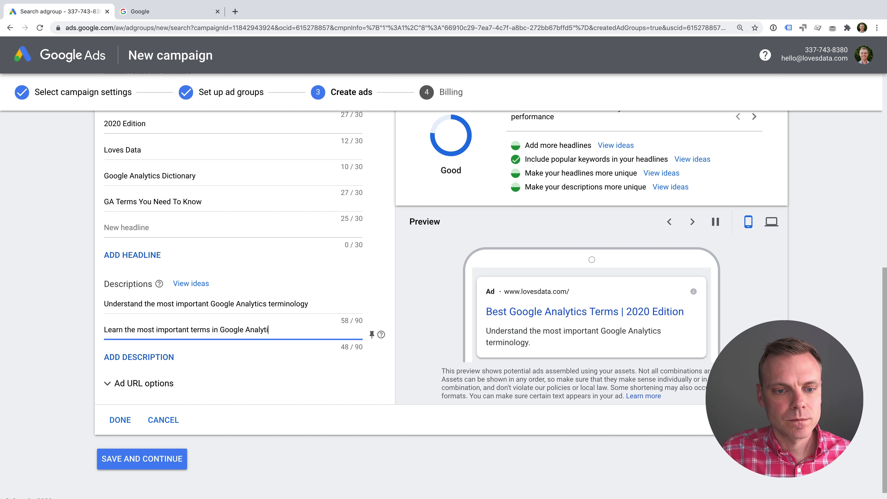
type("cs. Free")
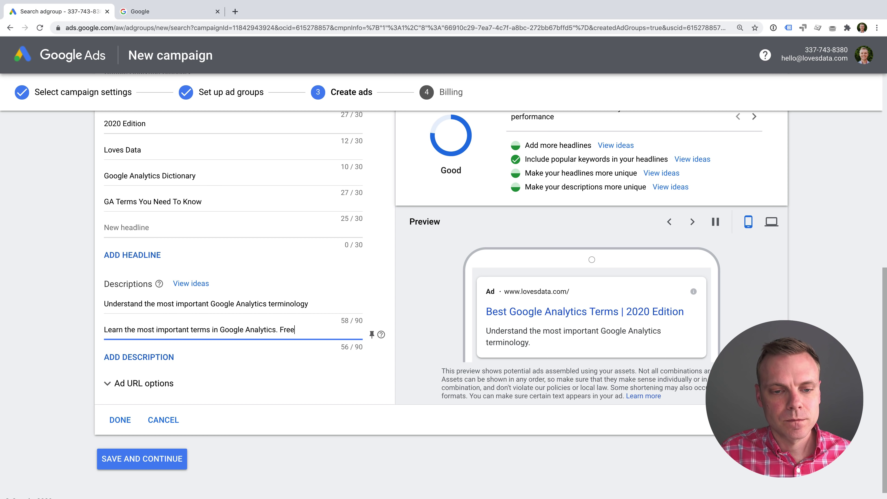
type(" PDF ")
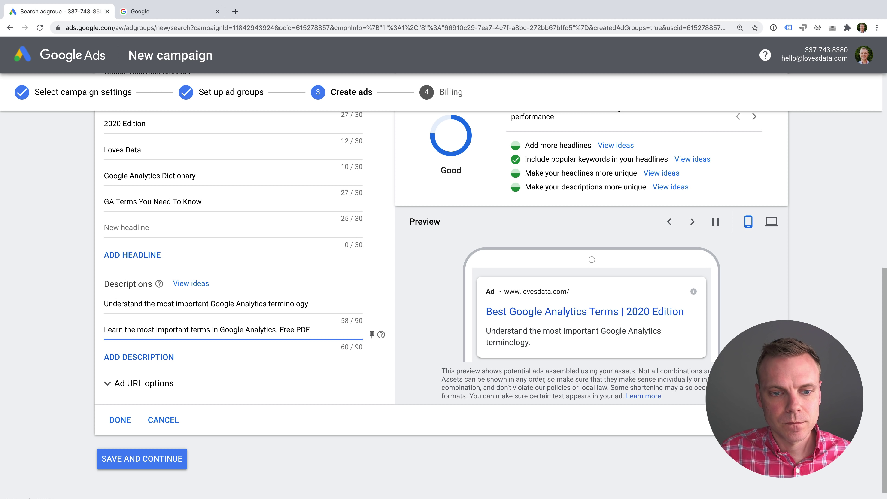
type(" download")
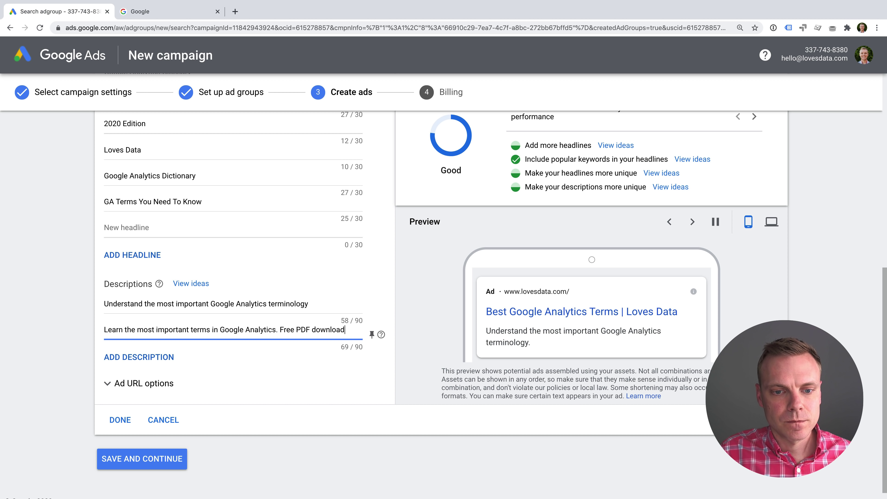
type(" available.")
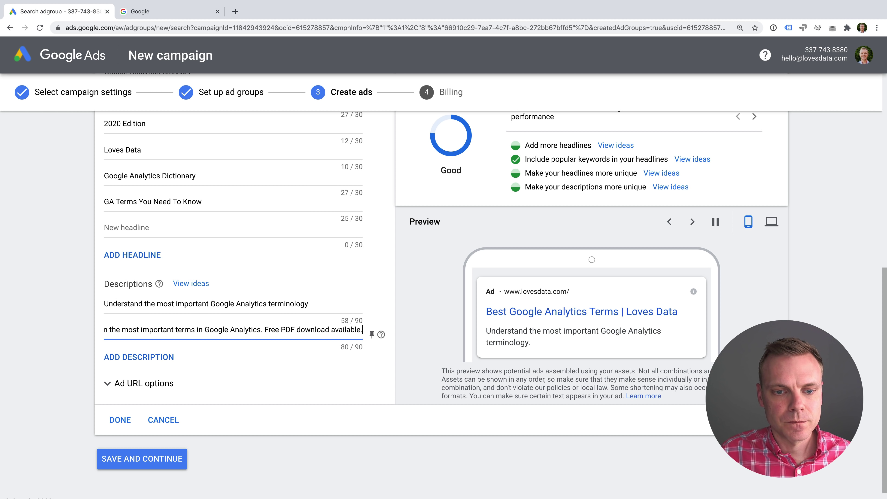
Append ". Learn the terms now!" to the first description, and save the ad to continue to billing.
left_click(283, 312)
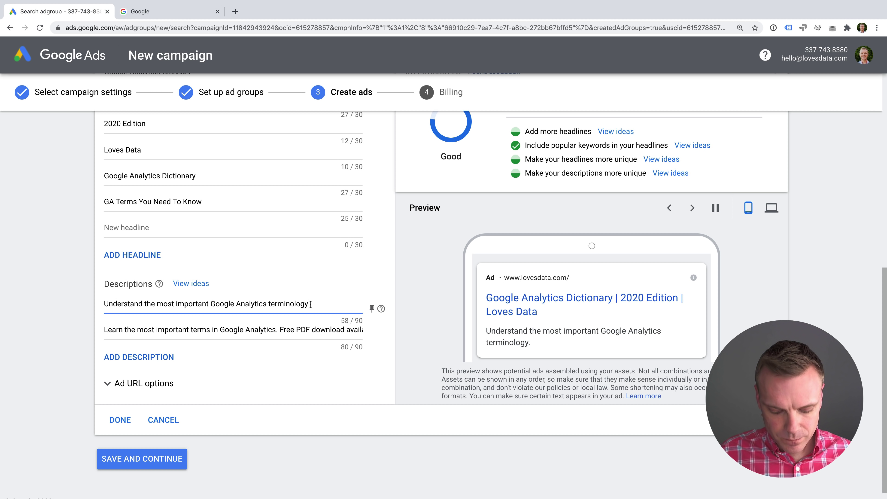
type(".")
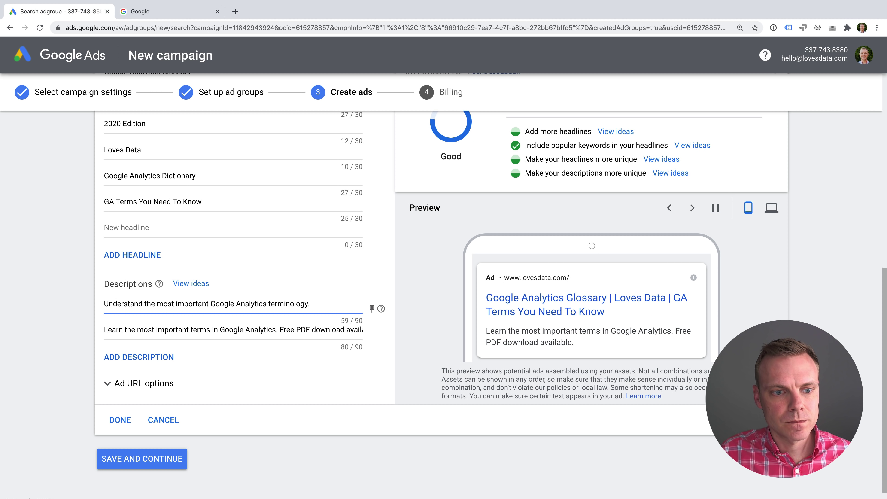
type(" Learn the terms")
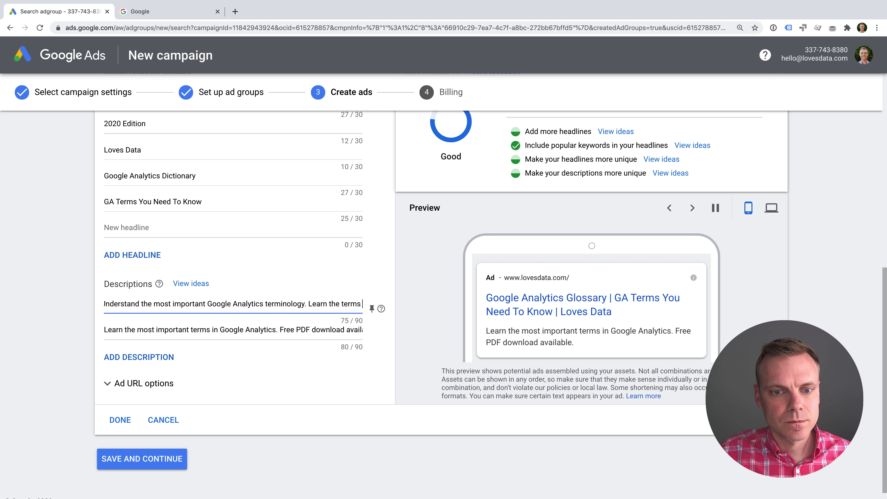
type(" now!")
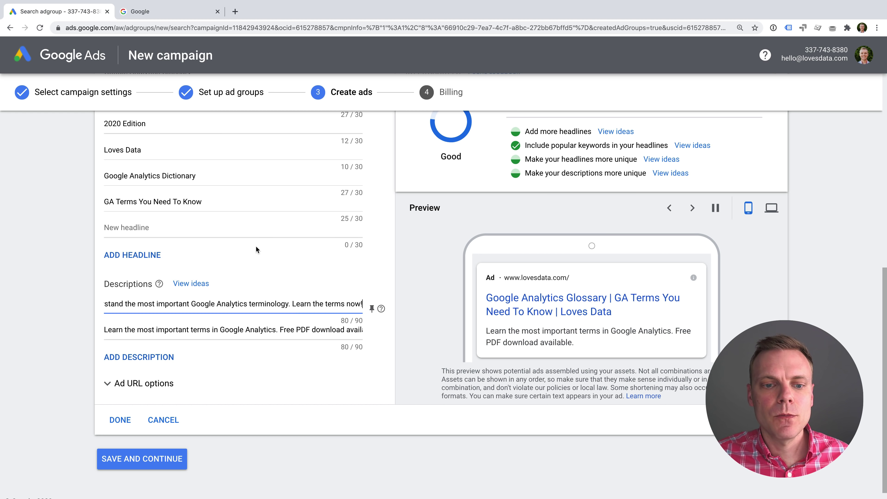
scroll(249, 335, "down", 1)
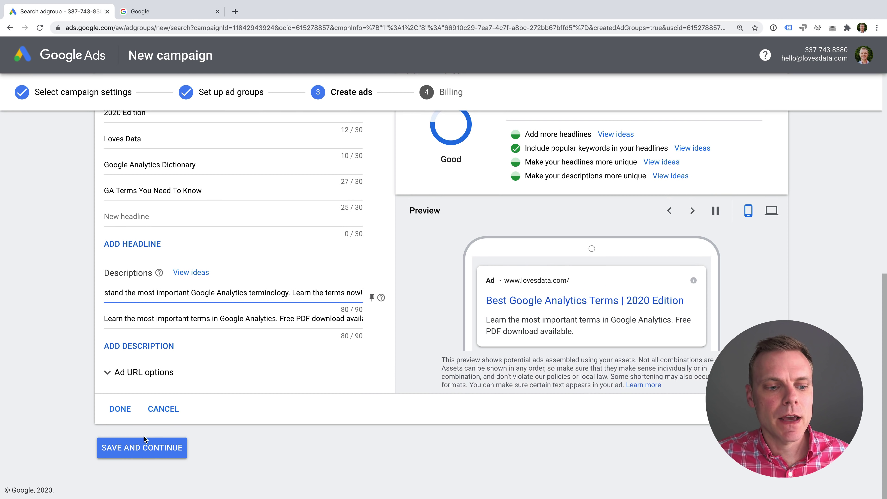
left_click(155, 449)
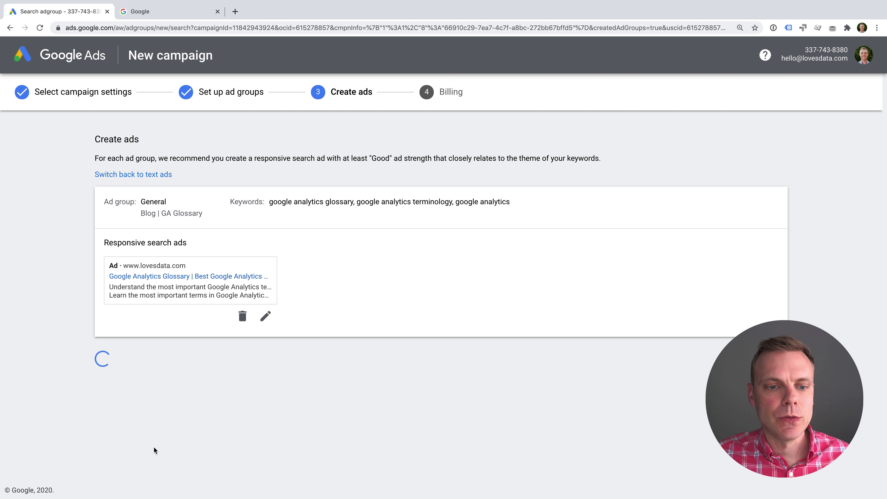
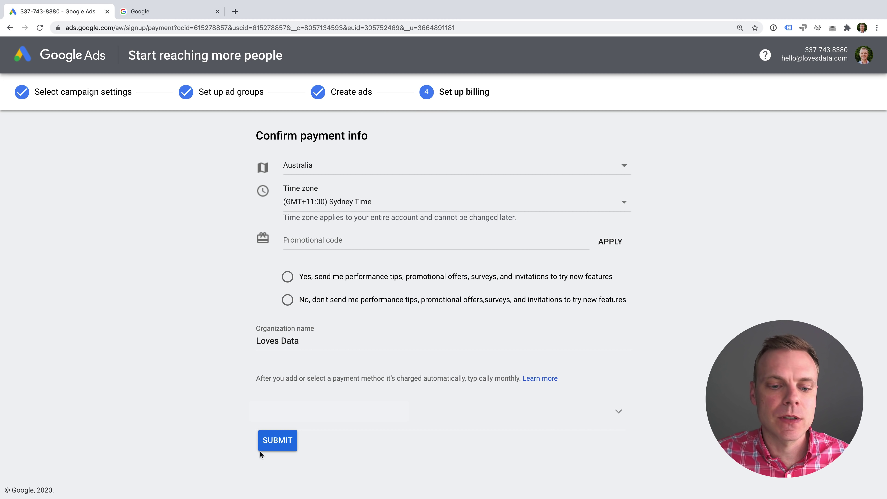
Submit the payment info with performance tips and promotional offers declined, and proceed to the account's campaign overview.
left_click(274, 441)
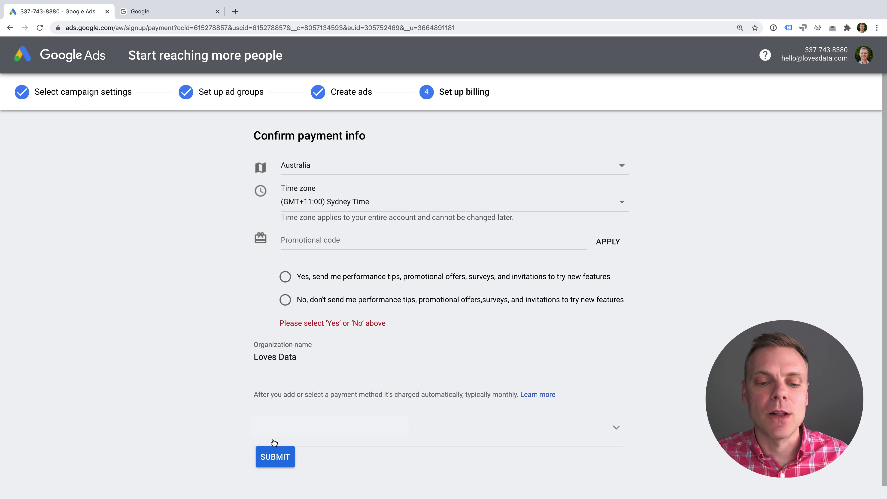
triple_click(296, 300)
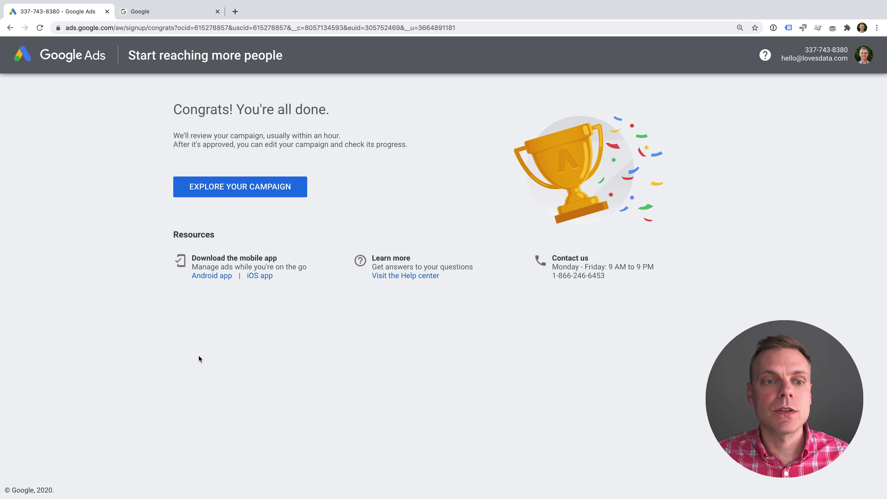
left_click(268, 186)
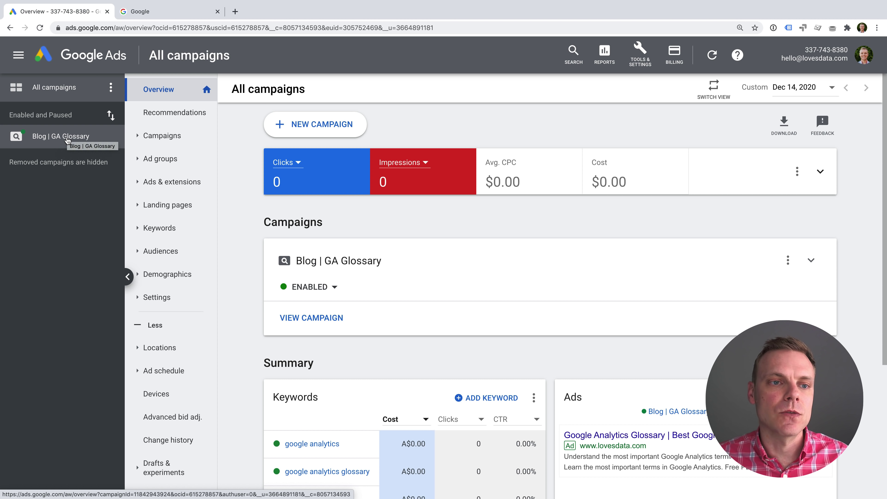
Pause the "Blog | GA Glossary" campaign in the campaigns list.
left_click(179, 136)
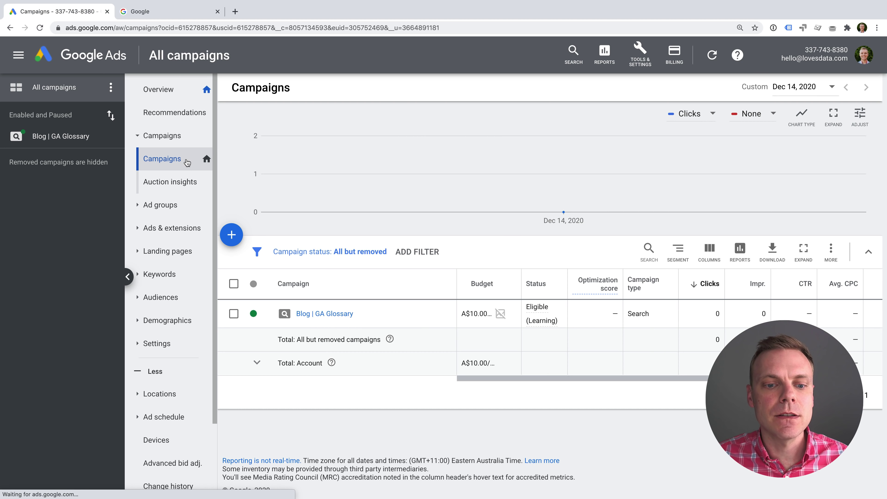
left_click(264, 315)
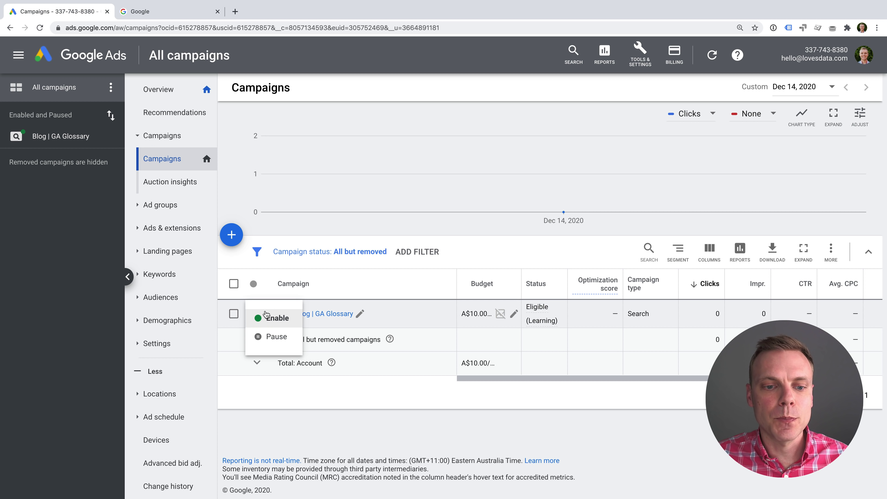
left_click(277, 337)
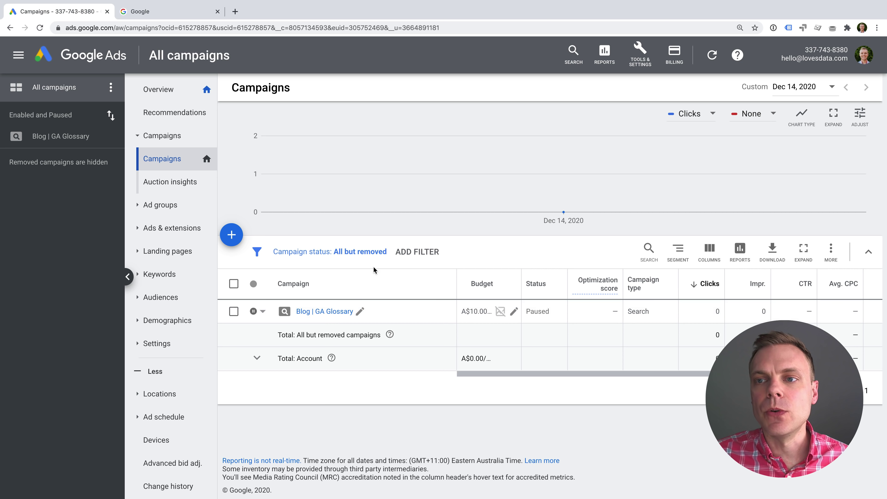
Open the "Blog | GA Glossary" campaign and view the overview of its General ad group.
left_click(320, 312)
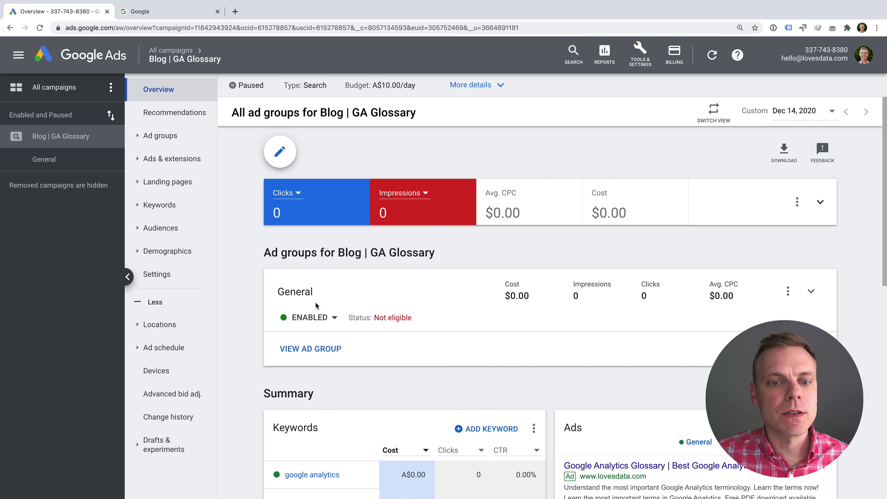
left_click(66, 162)
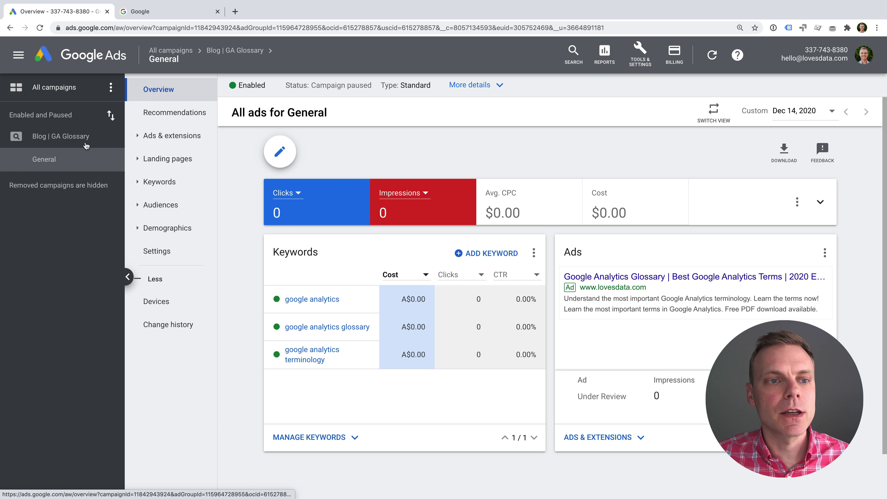
Review the General ad group's ads and its search keywords.
left_click(176, 144)
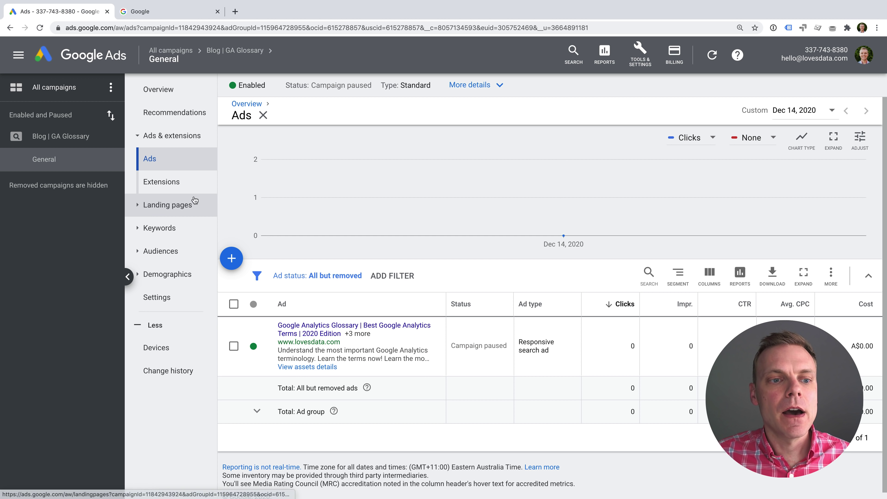
left_click(171, 229)
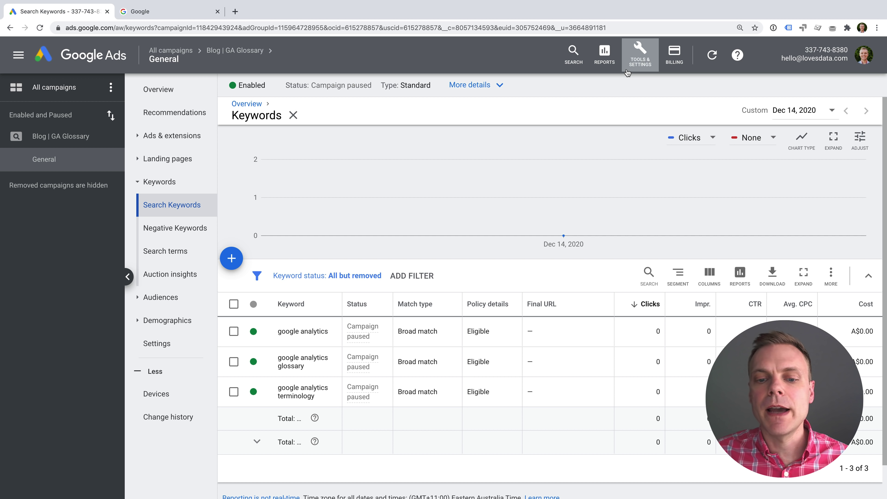
Open Keyword Planner and start discovering new keywords.
left_click(636, 62)
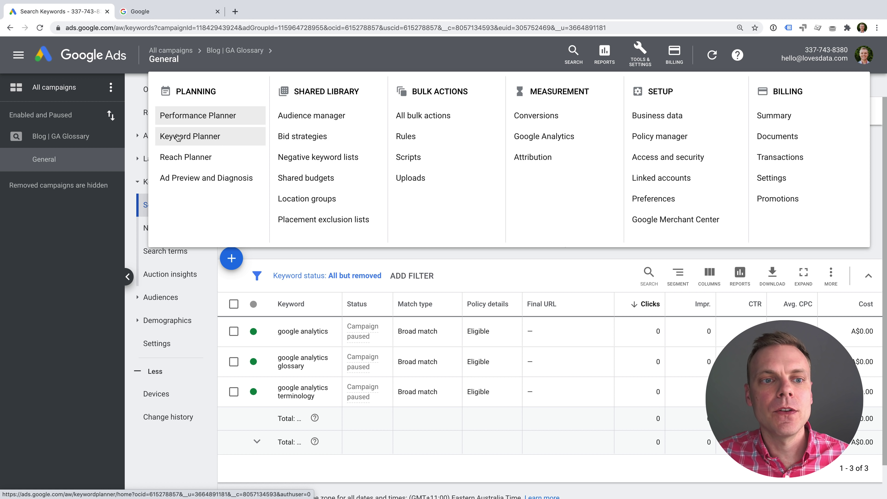
left_click(232, 140)
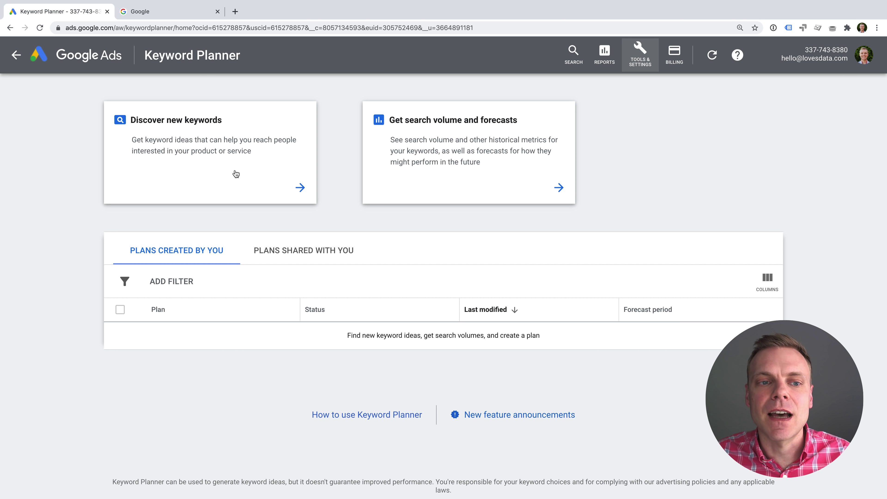
left_click(243, 165)
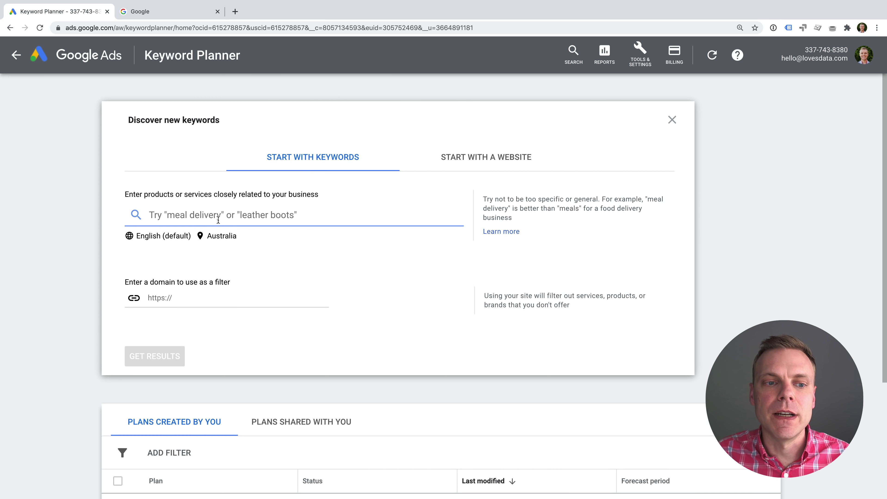
Get keyword ideas for the seed keywords "google analytics glossary" and "google analytics terms".
type("goo")
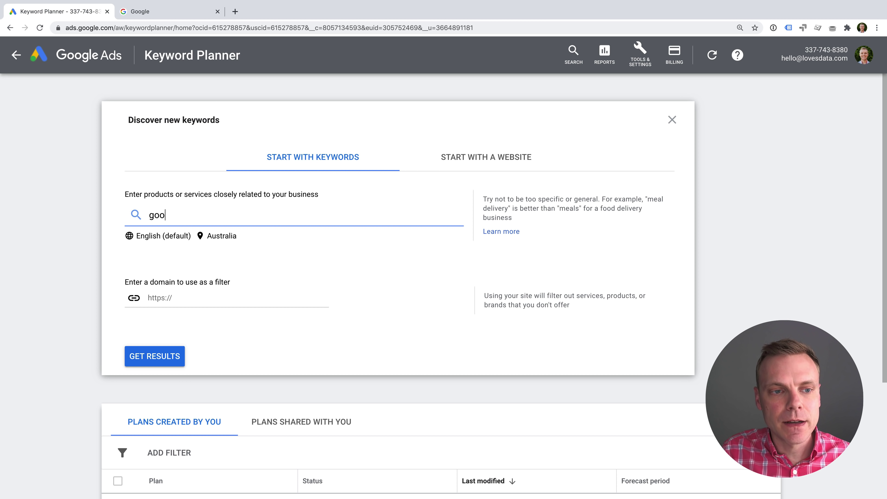
type("gle analytics")
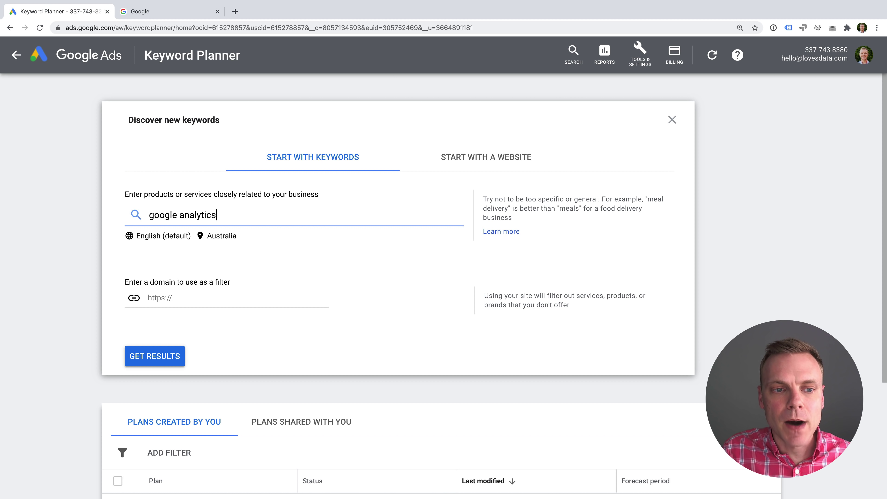
type(" go")
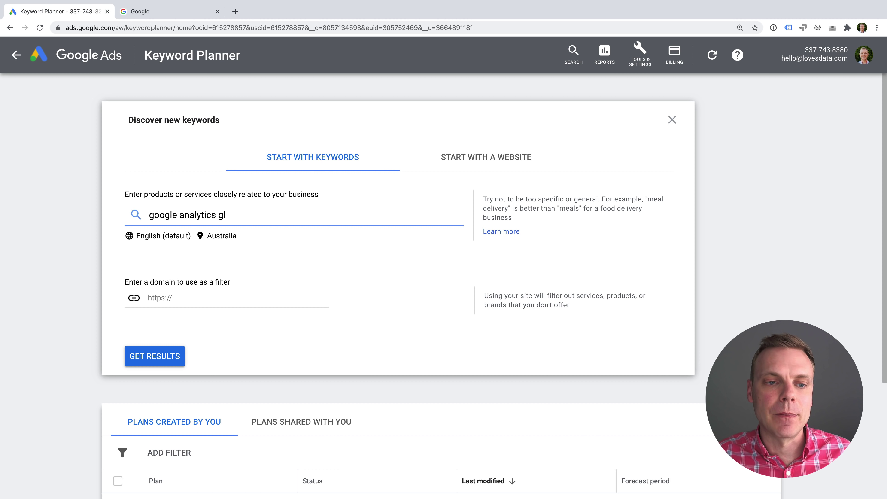
type("lossary")
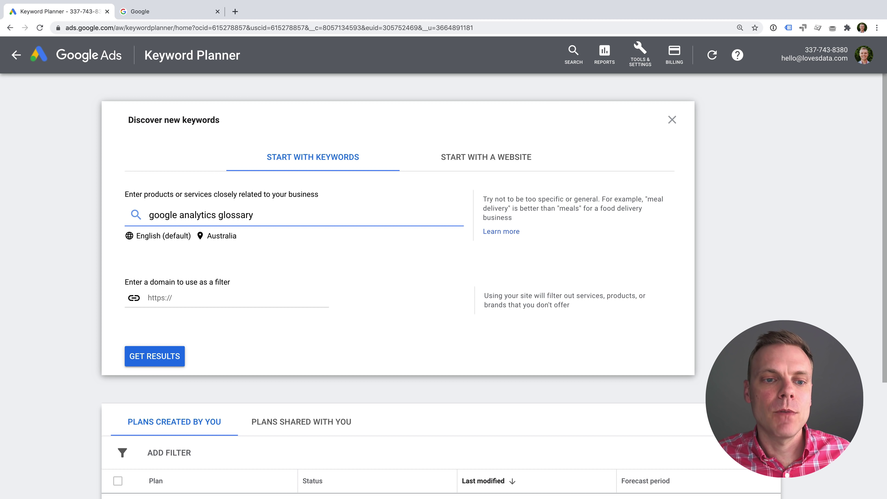
key("Return")
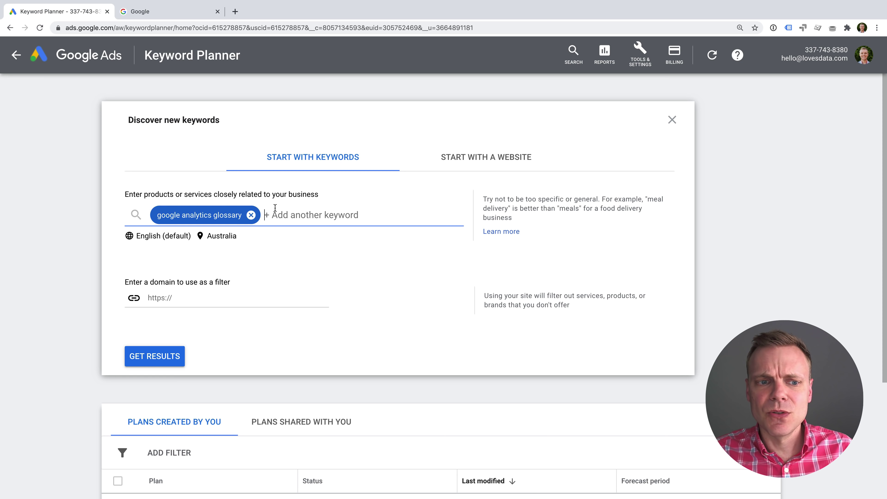
type("google")
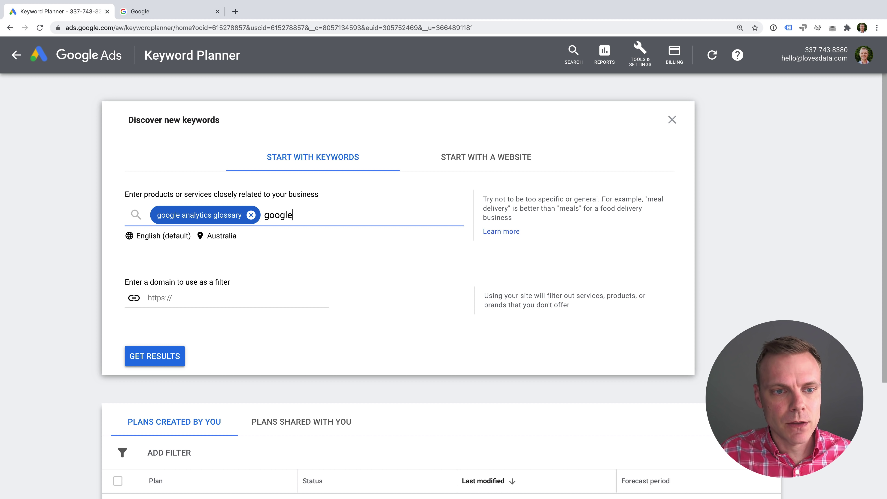
type(" analytics terms")
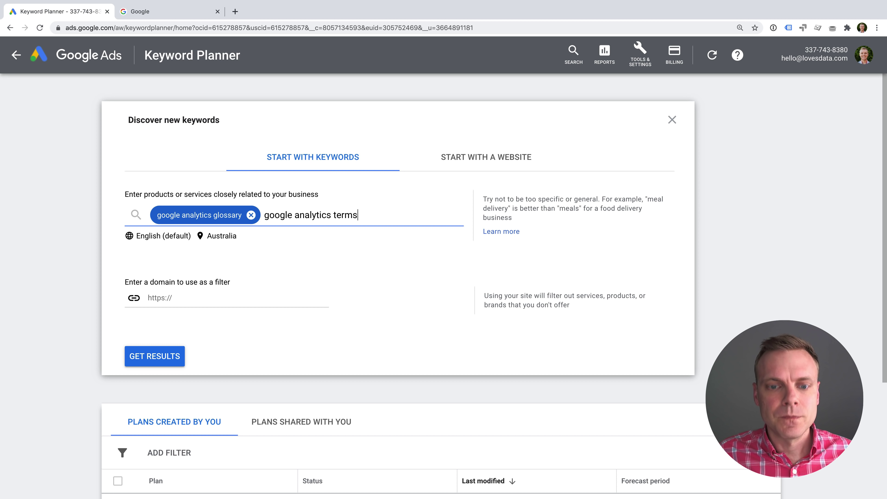
key("Return")
left_click(154, 377)
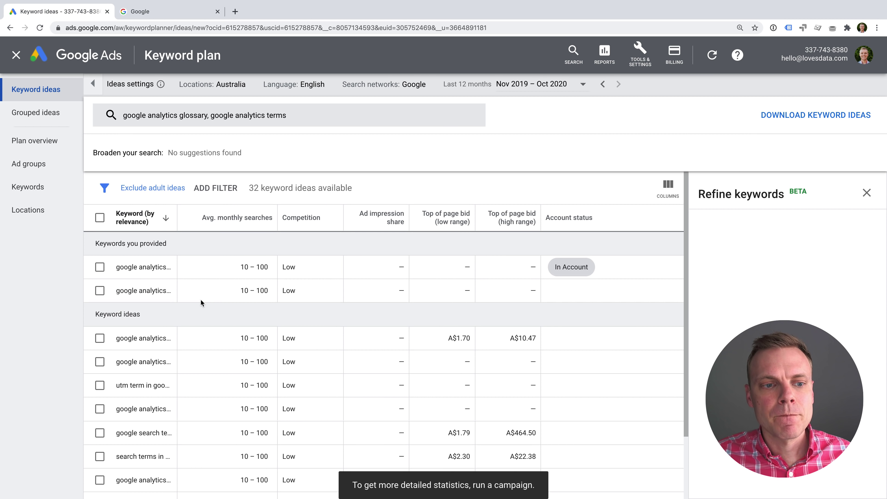
Widen the keyword column to show full names and examine the suggested keyword ideas.
left_click_drag(178, 217, 237, 209)
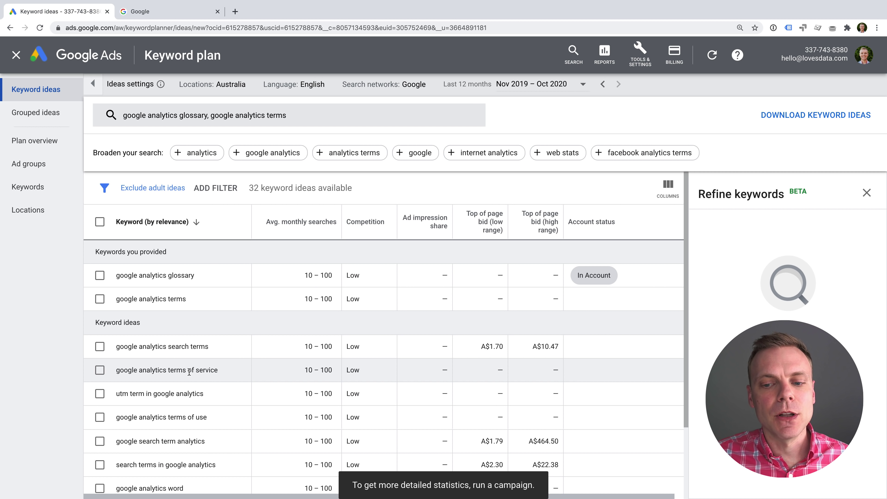
scroll(190, 358, "down", 1)
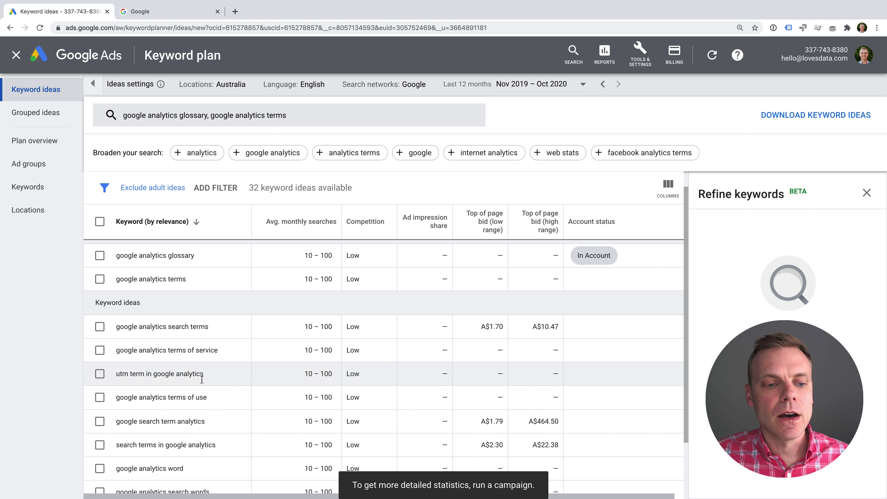
scroll(205, 402, "down", 3)
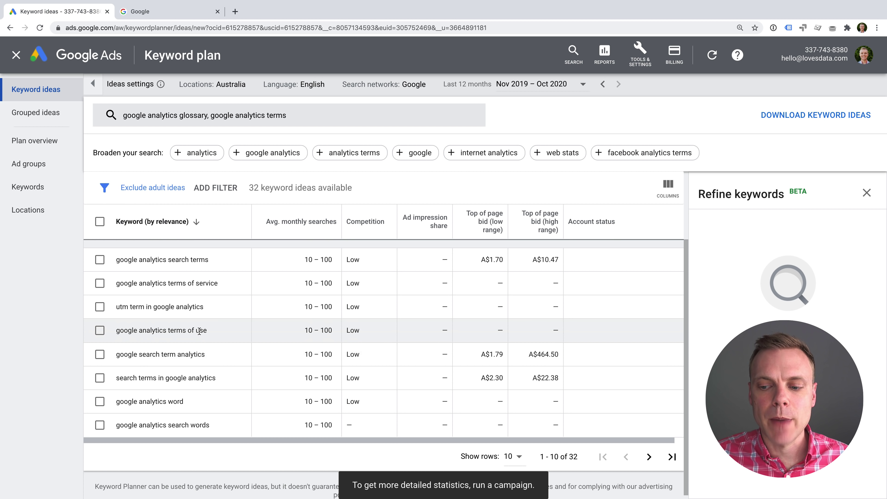
scroll(199, 330, "up", 1)
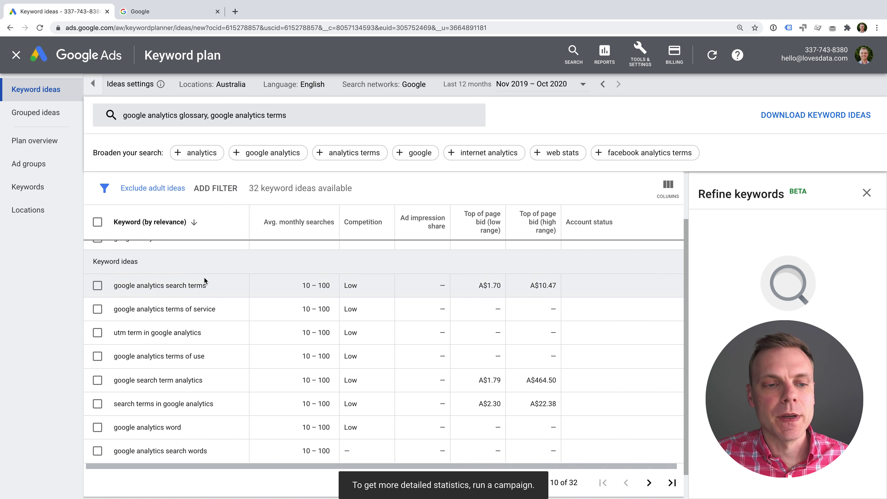
scroll(202, 276, "up", 3)
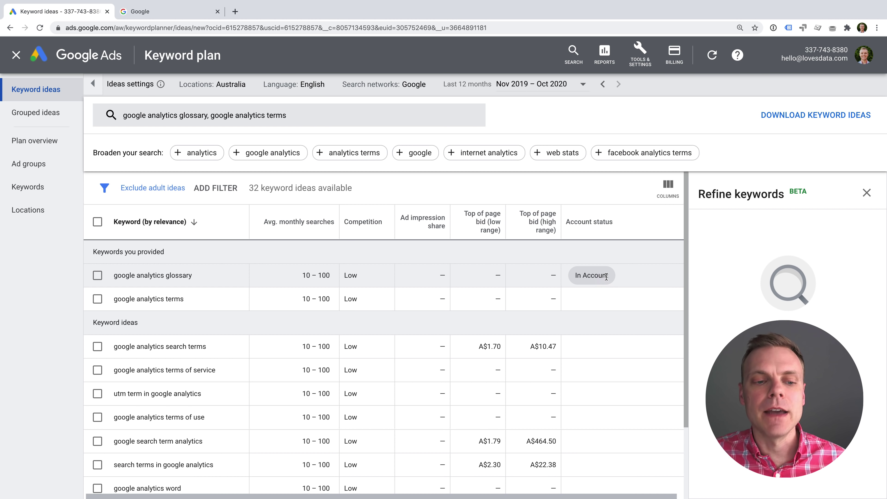
Select the keyword "google analytics terms" and choose the existing campaign Blog | GA Glossary as its destination.
left_click(98, 300)
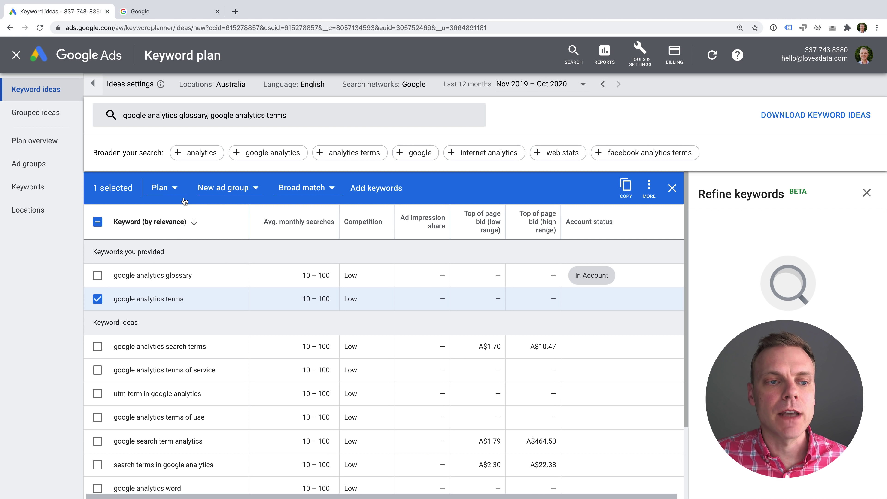
left_click(171, 190)
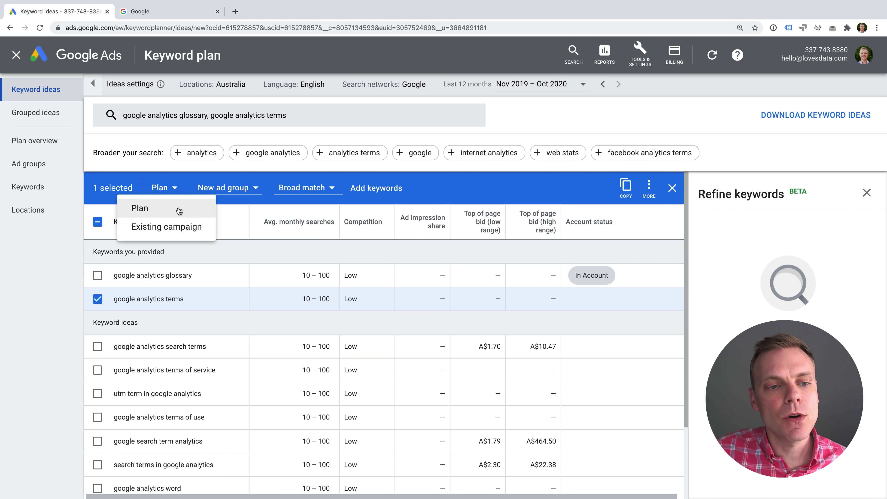
left_click(192, 230)
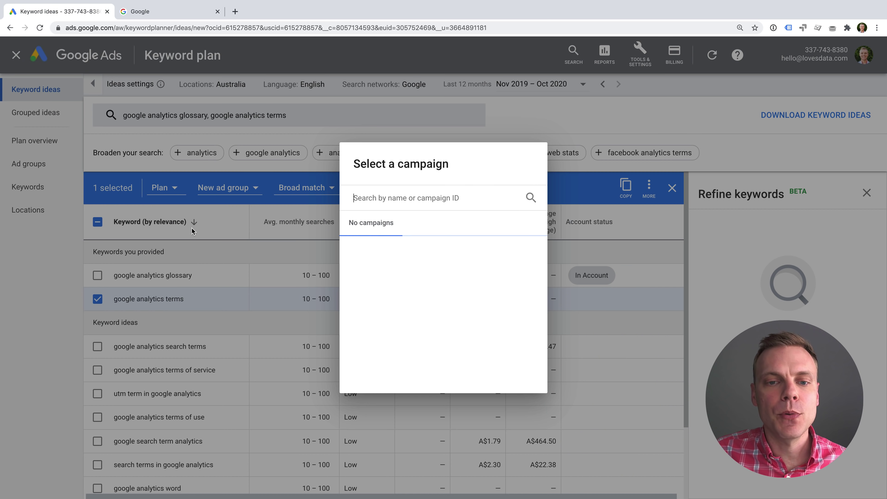
left_click(414, 248)
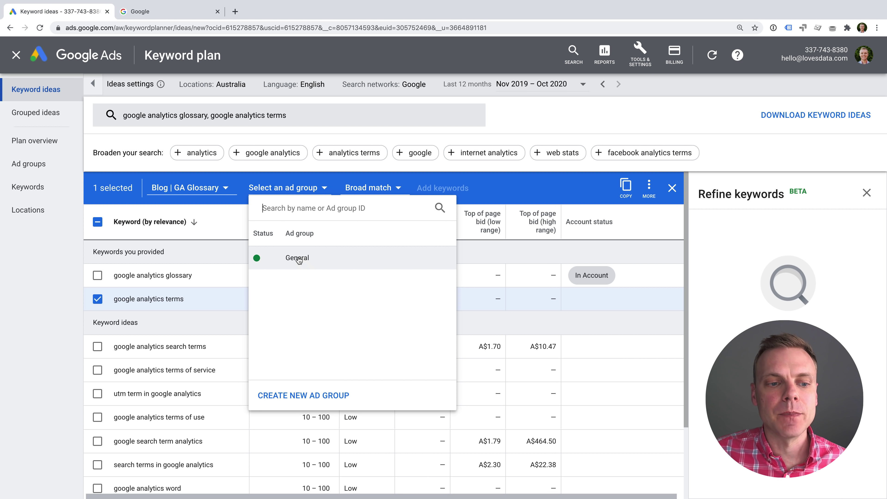
Create a new ad group named Terms and add the selected keyword to it.
left_click(317, 396)
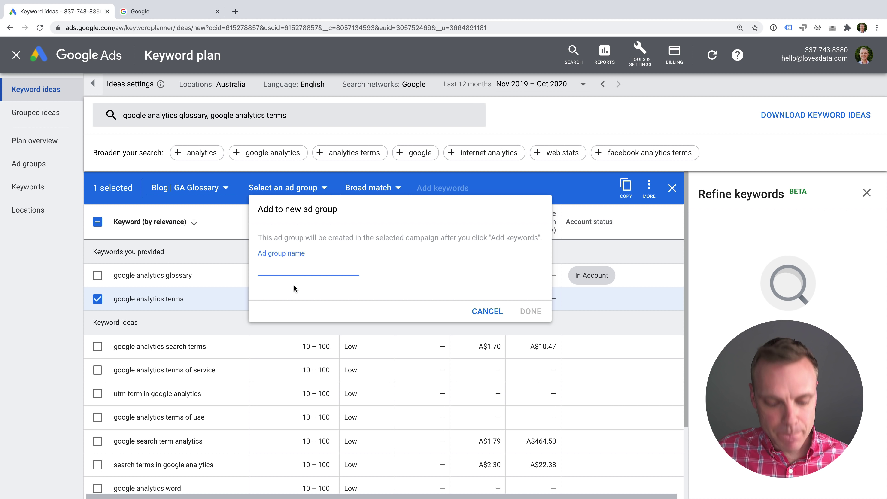
type("Terms")
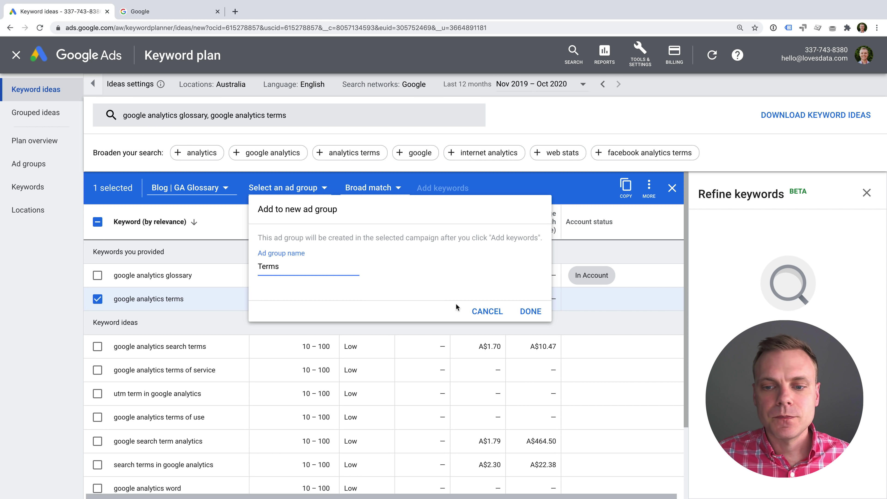
left_click(529, 311)
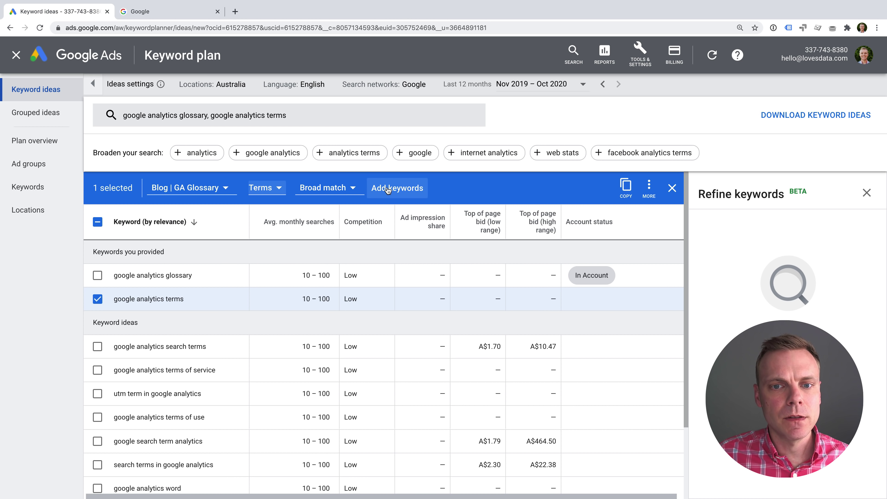
left_click(403, 189)
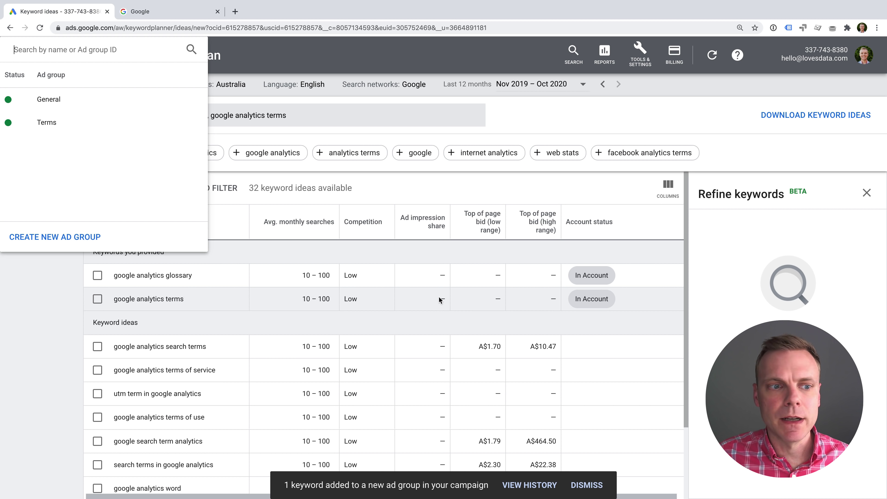
left_click(72, 308)
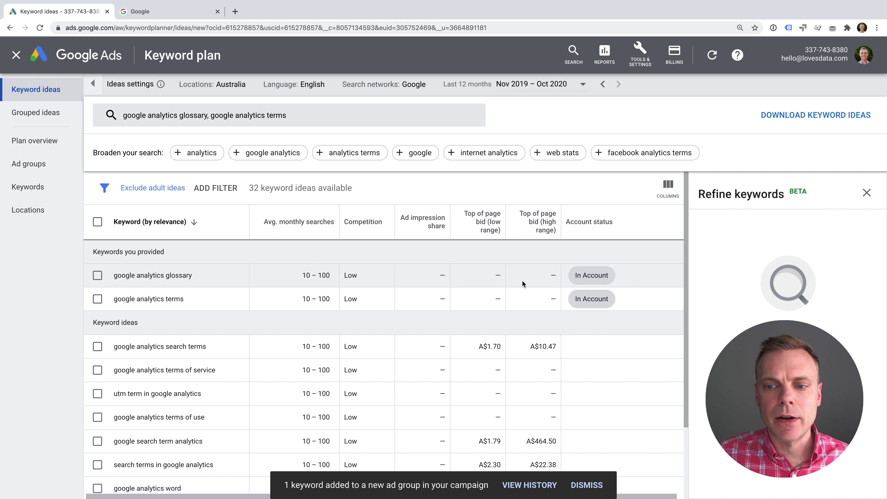
Add "google analytics terminology" to the seed keywords and get the updated keyword ideas.
scroll(573, 302, "down", 2)
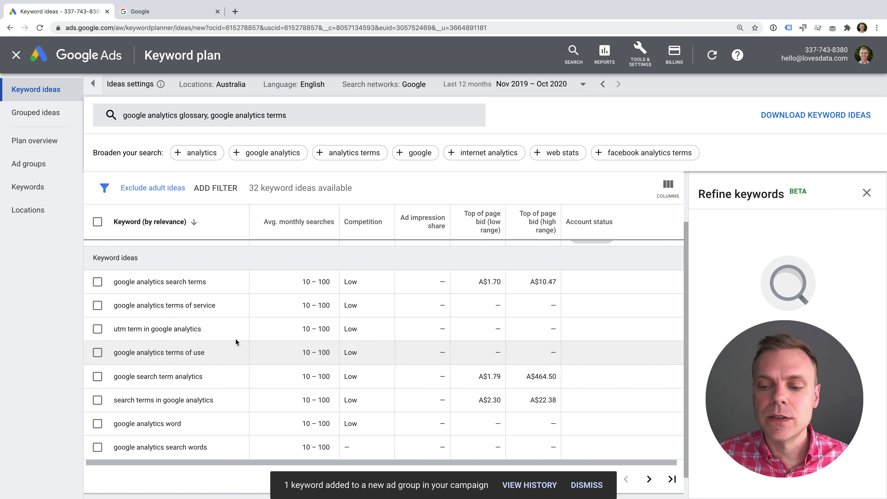
left_click(287, 115)
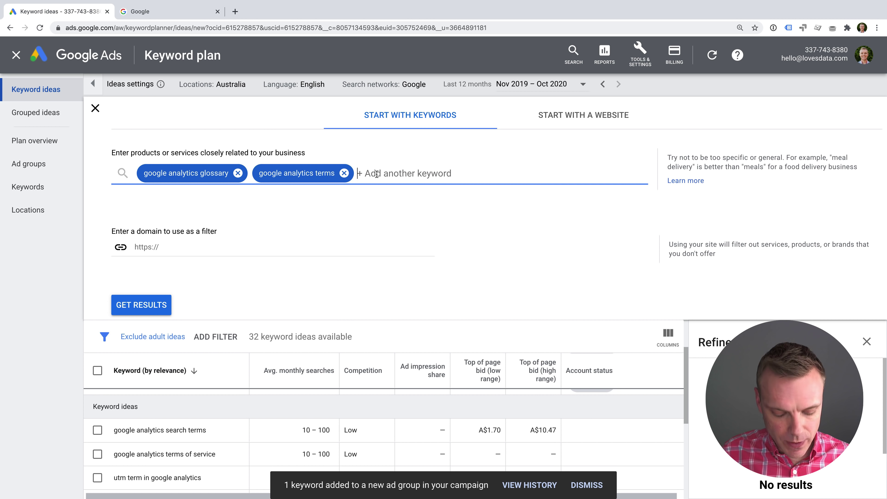
type("google ana")
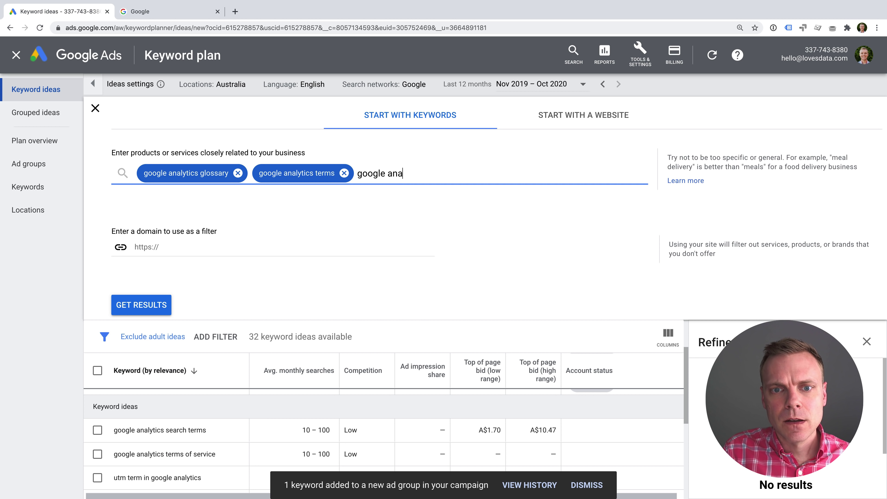
type("lytics termi")
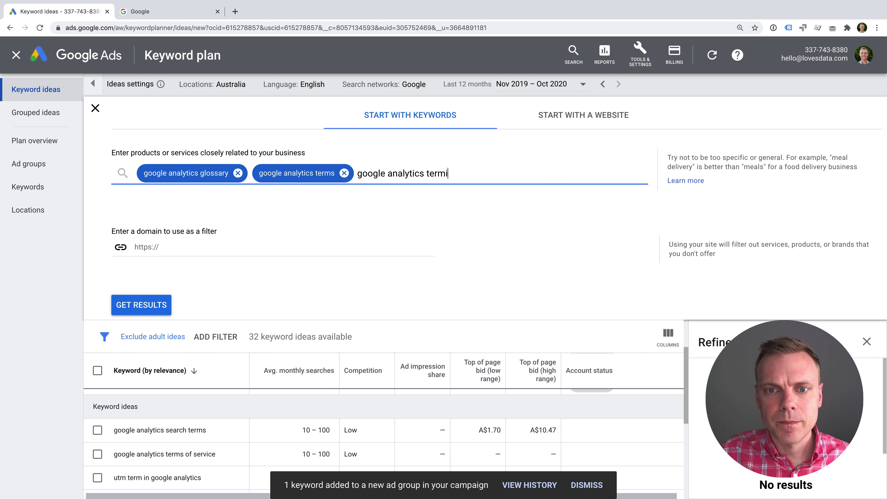
type("nology")
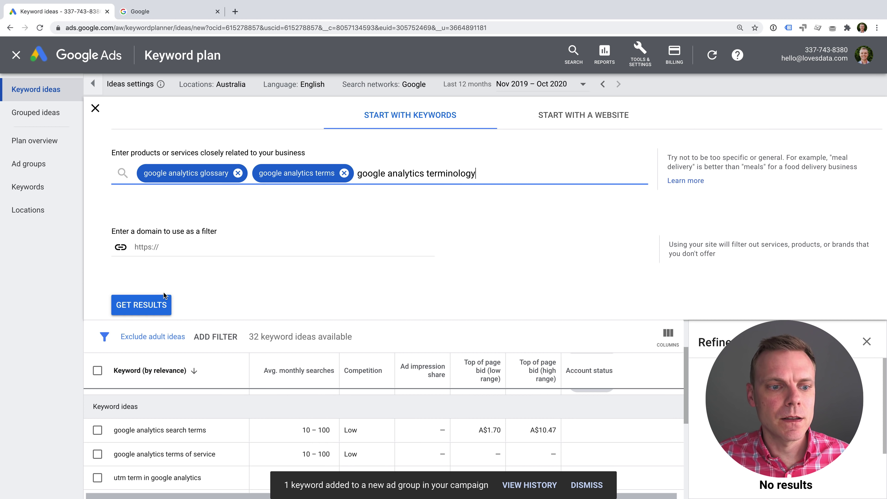
left_click(164, 300)
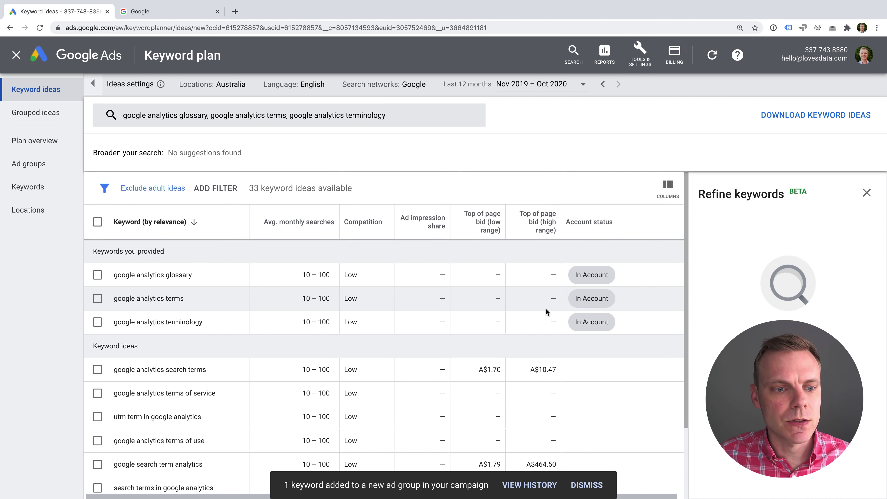
Add the keyword ideas "google analytics glossary pdf" and "google analytics glossary 2018" to the General ad group of Blog | GA Glossary.
scroll(546, 309, "down", 2)
scroll(549, 306, "down", 2)
scroll(549, 306, "down", 2)
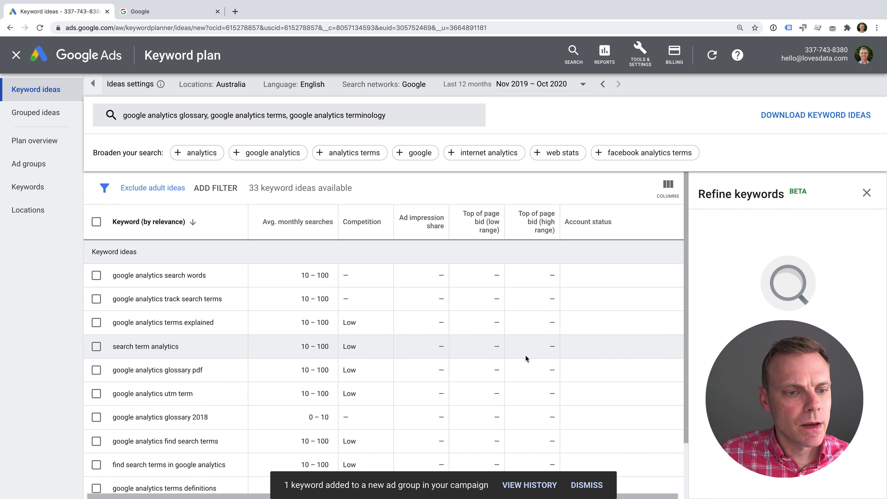
scroll(526, 352, "down", 2)
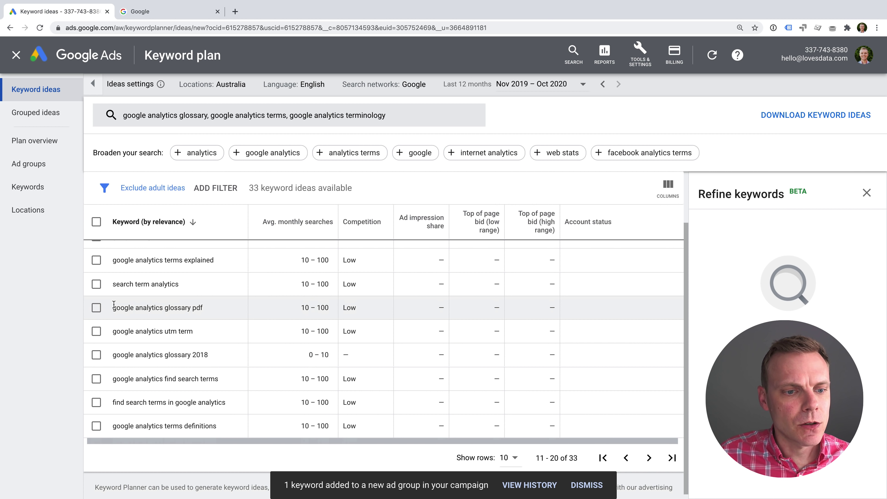
left_click(96, 308)
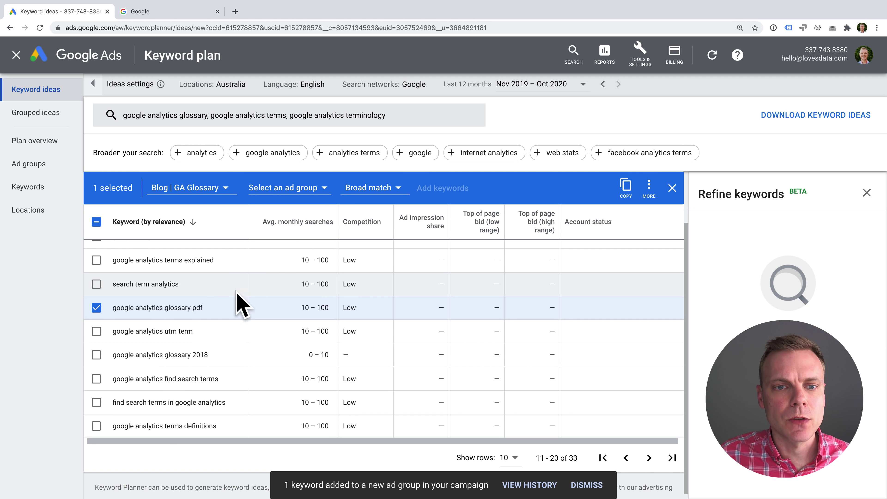
left_click(222, 189)
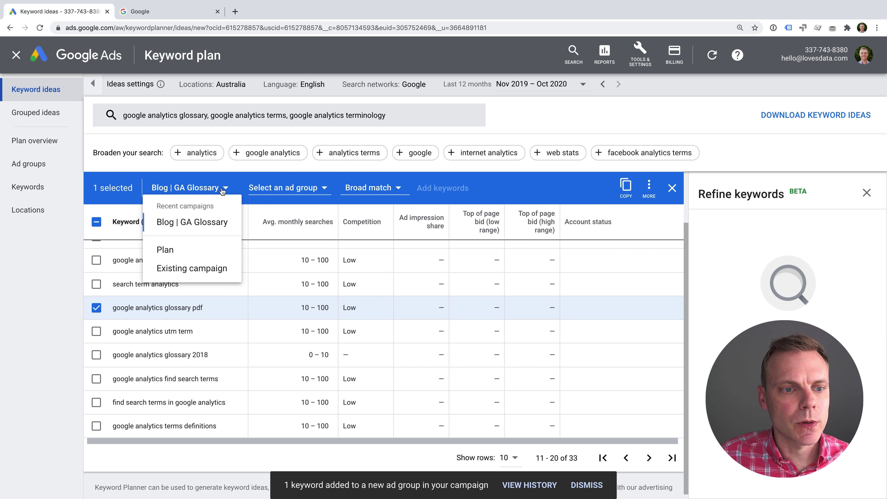
left_click(209, 267)
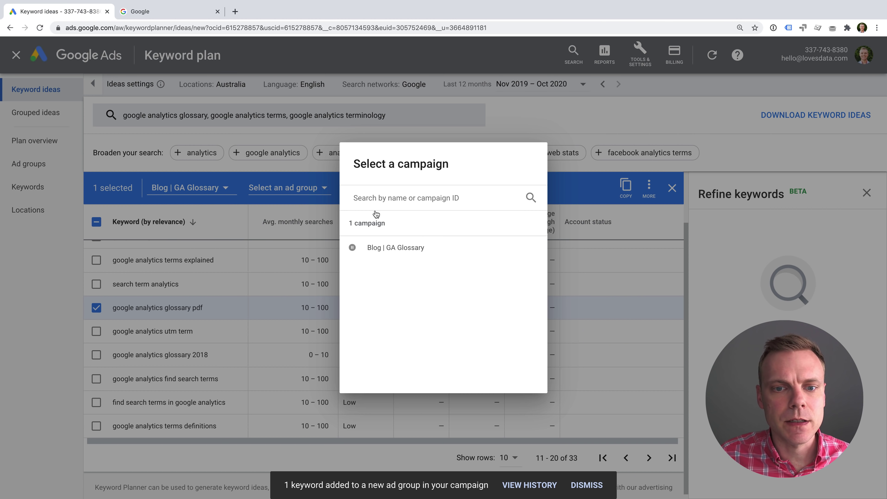
left_click(398, 248)
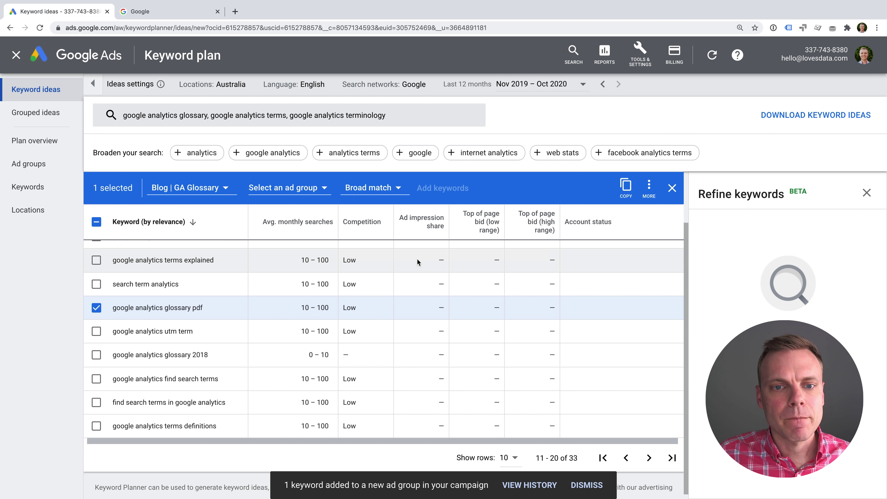
left_click(327, 189)
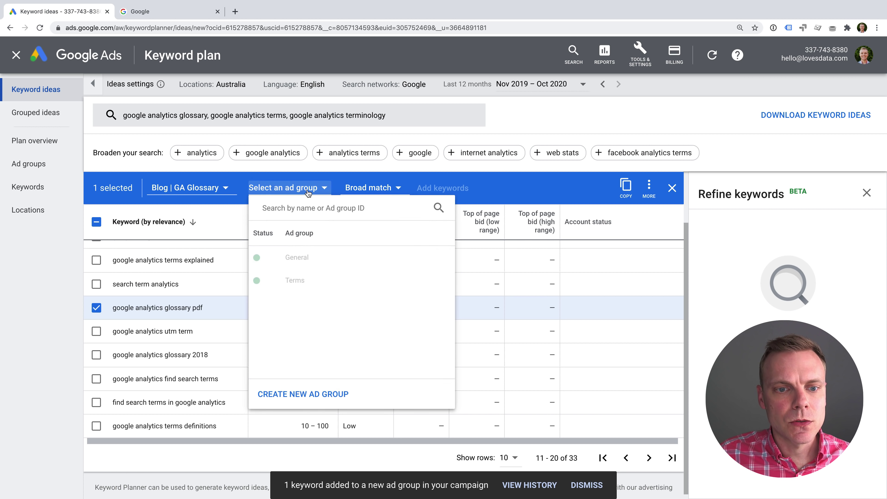
left_click(316, 260)
left_click(401, 187)
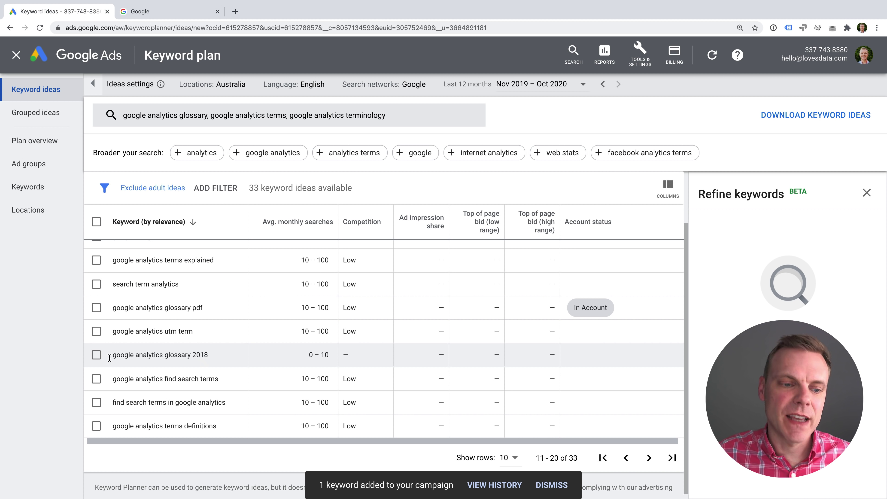
left_click(97, 355)
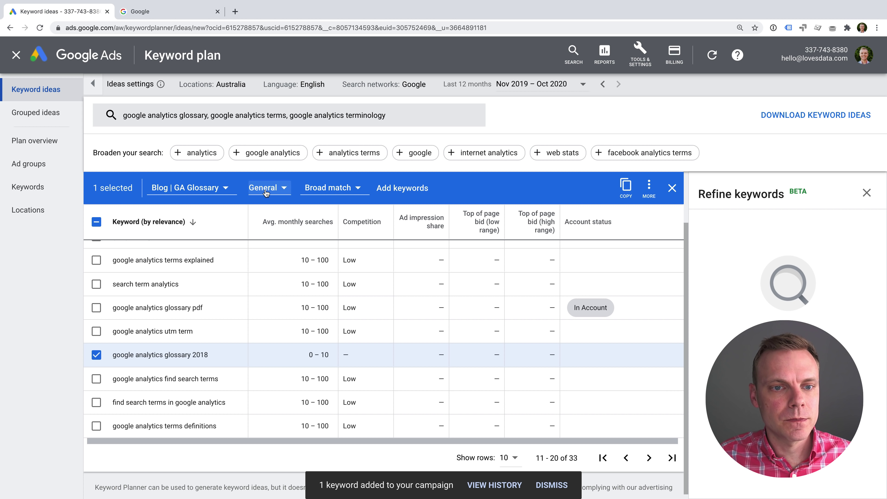
left_click(401, 188)
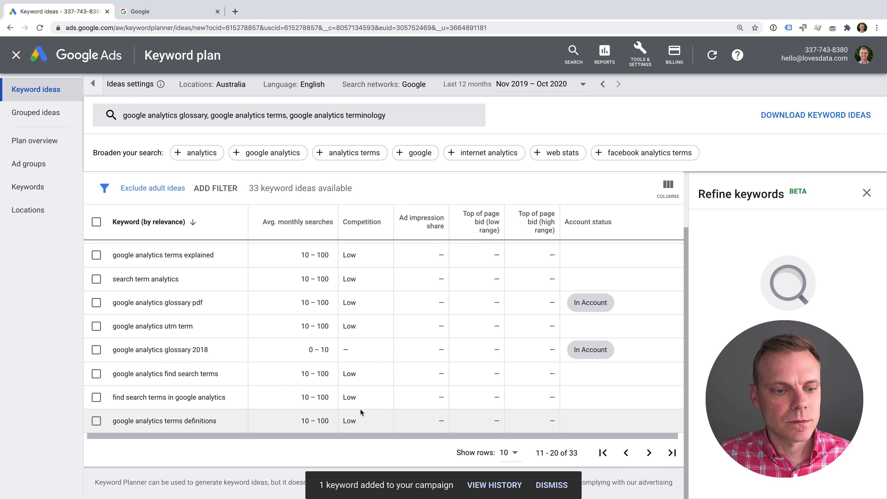
Add the keyword ideas "google analytics terms definitions" and "google analytics key terms" to the Terms ad group.
left_click(96, 420)
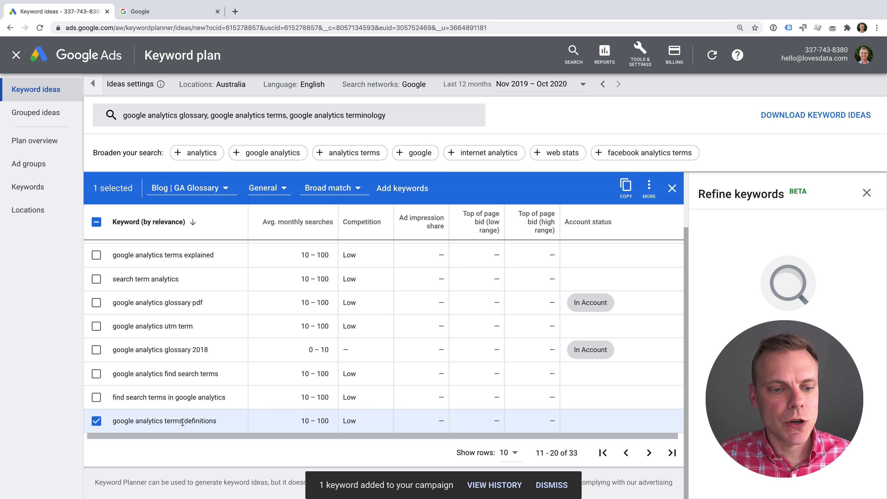
left_click(266, 188)
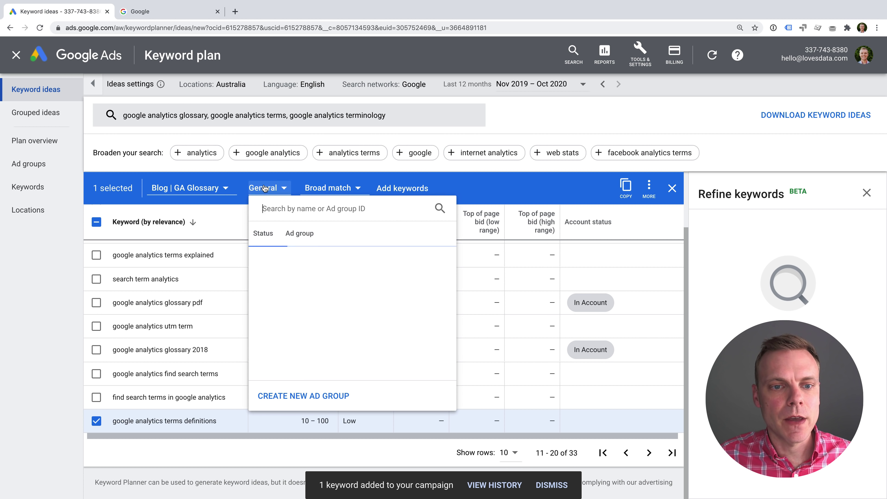
left_click(296, 281)
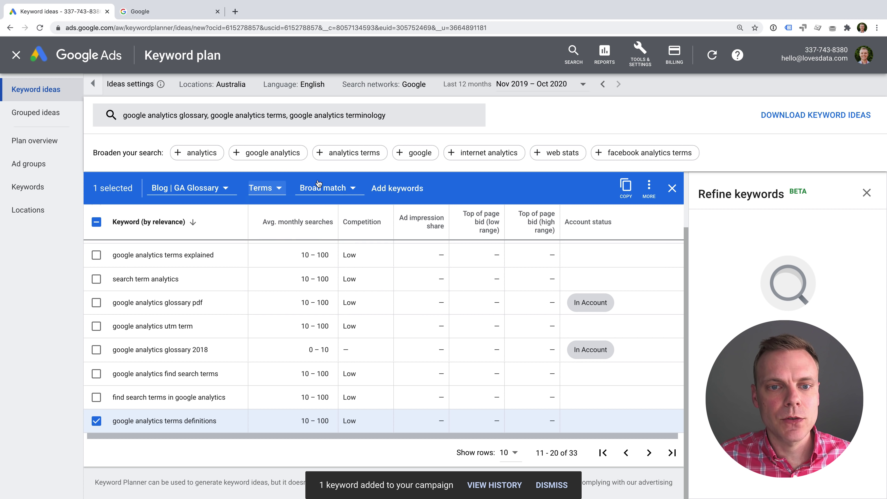
left_click(387, 188)
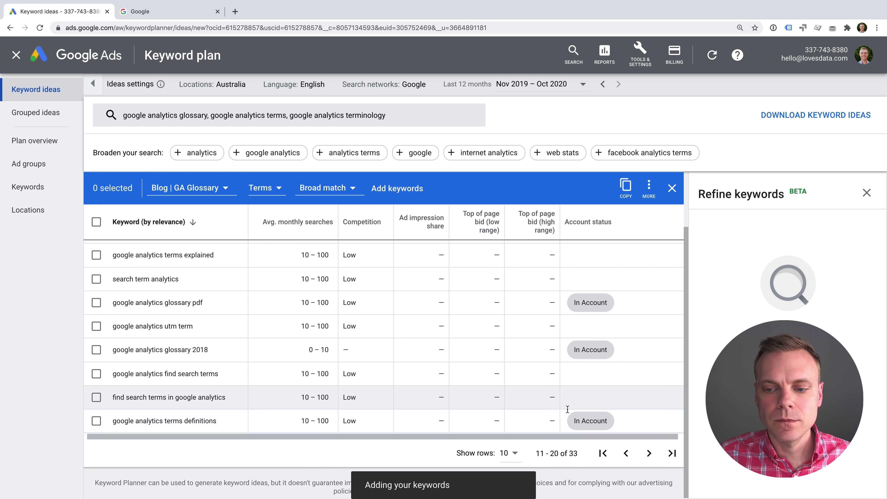
left_click(648, 454)
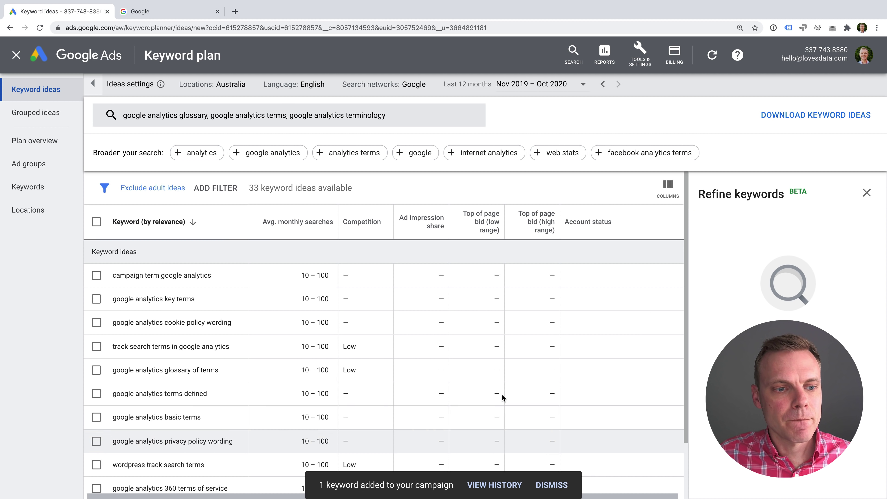
left_click(96, 298)
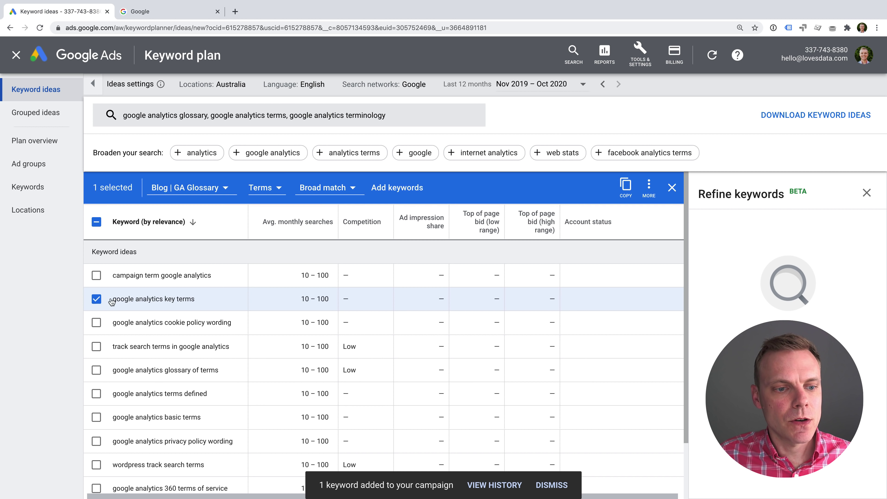
left_click(403, 189)
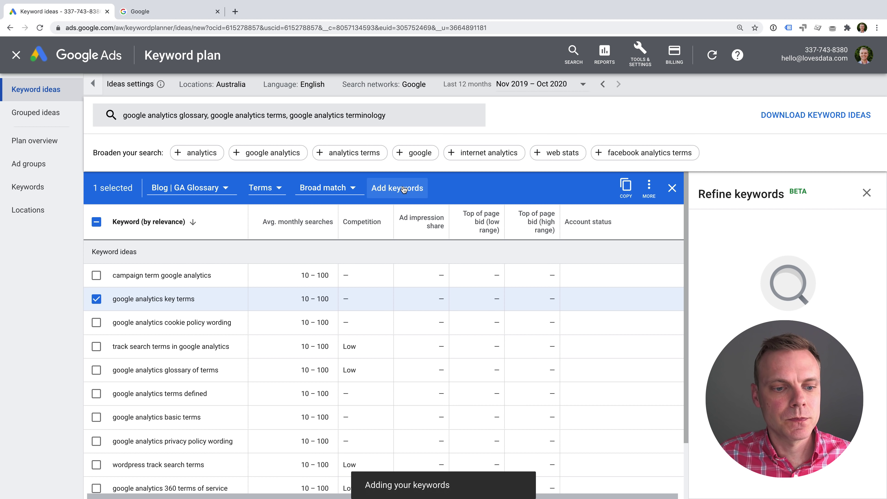
Add the keyword idea "google analytics glossary of terms" to the General ad group.
left_click(97, 370)
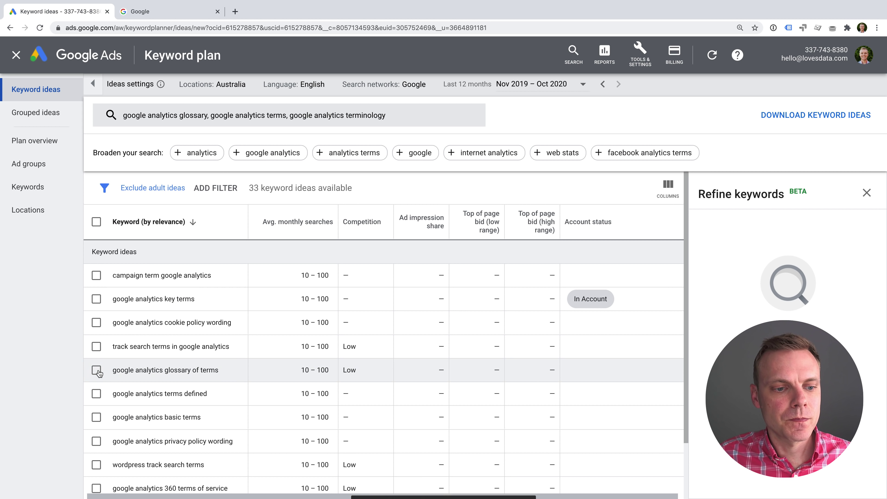
left_click(269, 188)
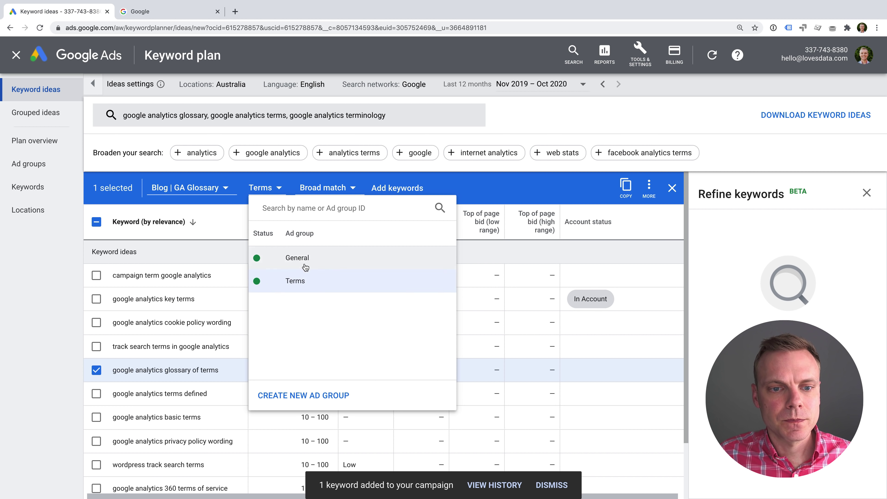
left_click(326, 248)
left_click(402, 188)
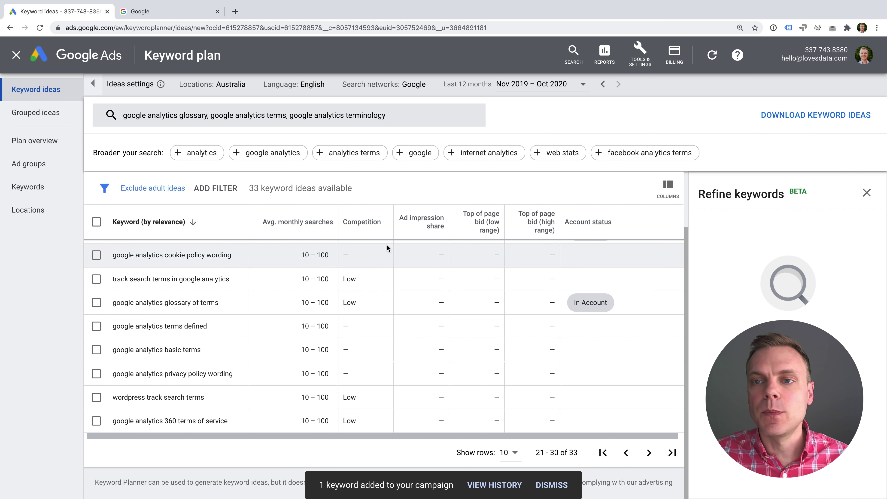
Leave Keyword Planner and open the list of ad groups for the Blog | GA Glossary campaign.
left_click(16, 55)
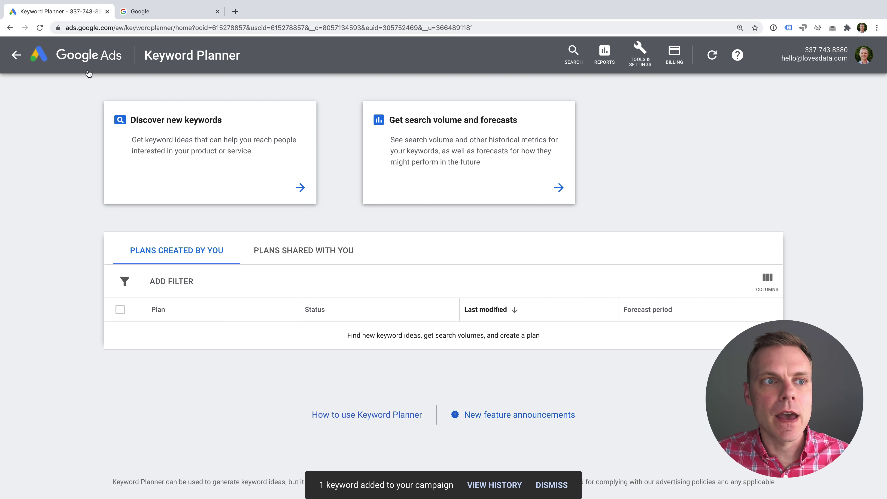
left_click(17, 57)
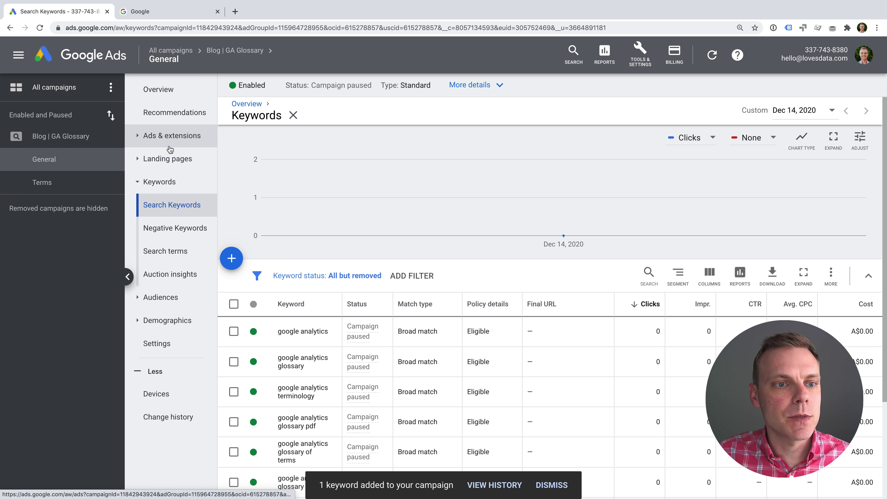
left_click(41, 137)
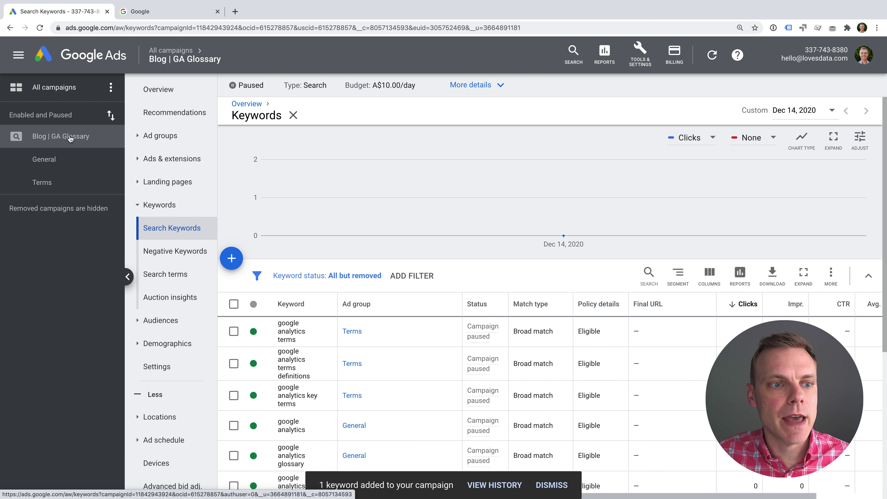
left_click(142, 137)
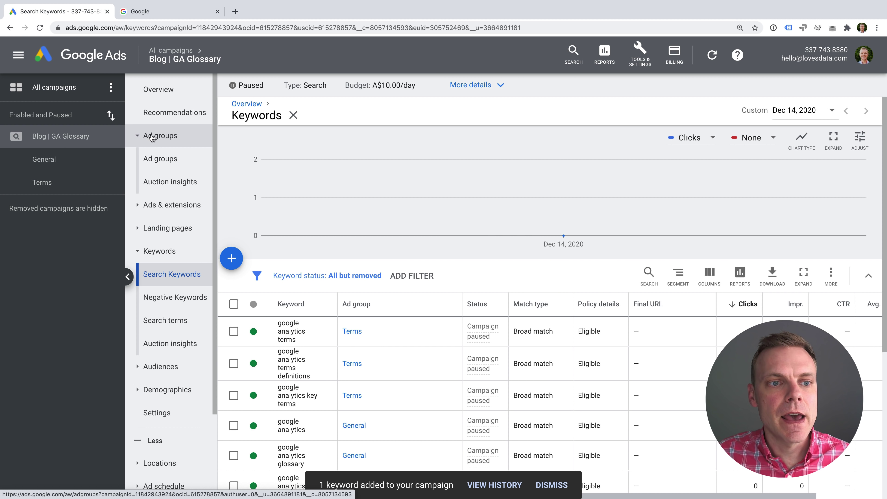
left_click(163, 159)
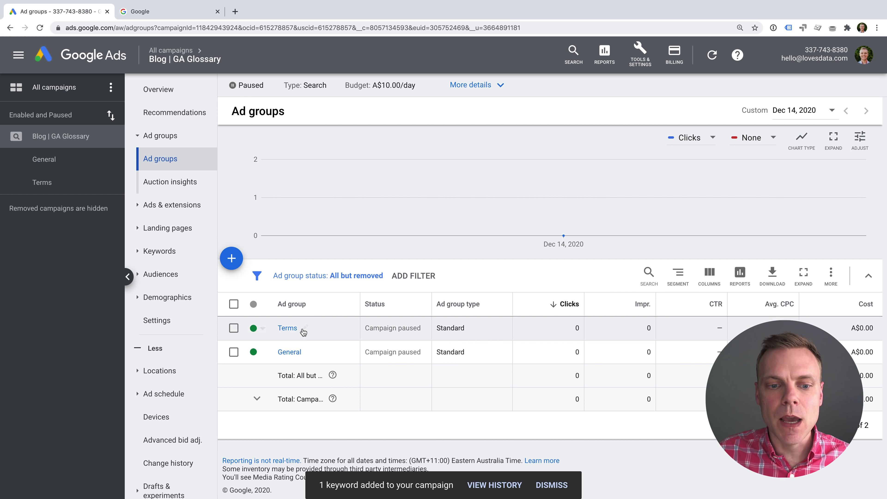
Rename the General ad group as Glossary.
left_click(307, 352)
left_click_drag(285, 366, 350, 366)
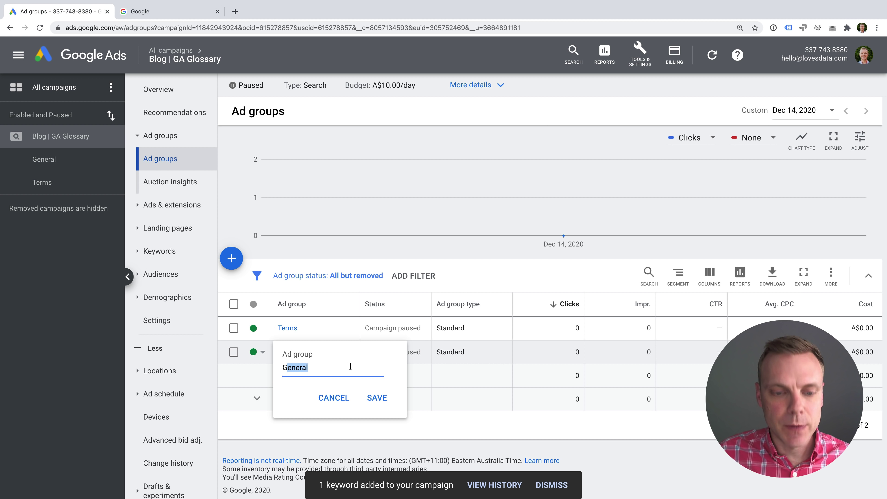
type("lossary")
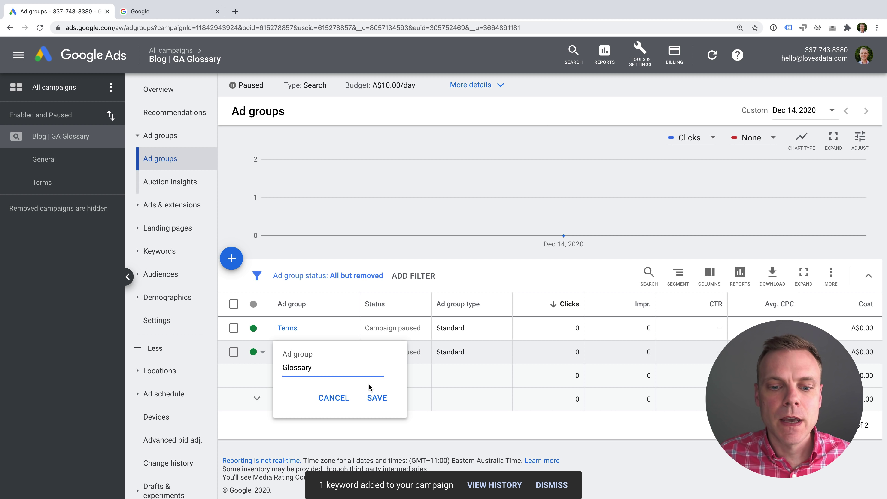
left_click(377, 398)
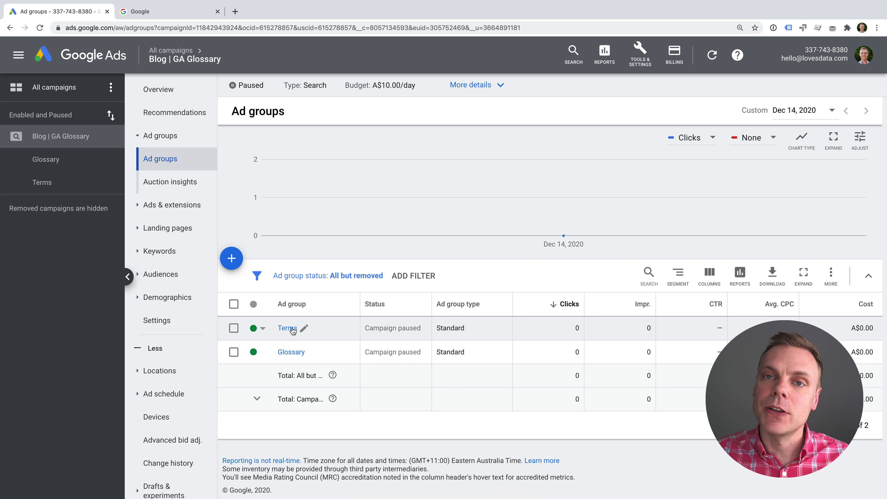
Open the Glossary ad group and show its full list of search keywords.
left_click(291, 352)
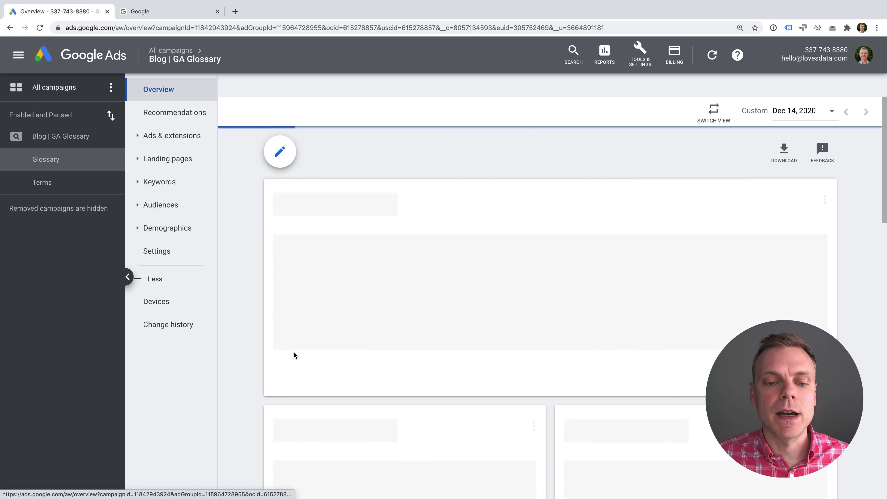
left_click(160, 188)
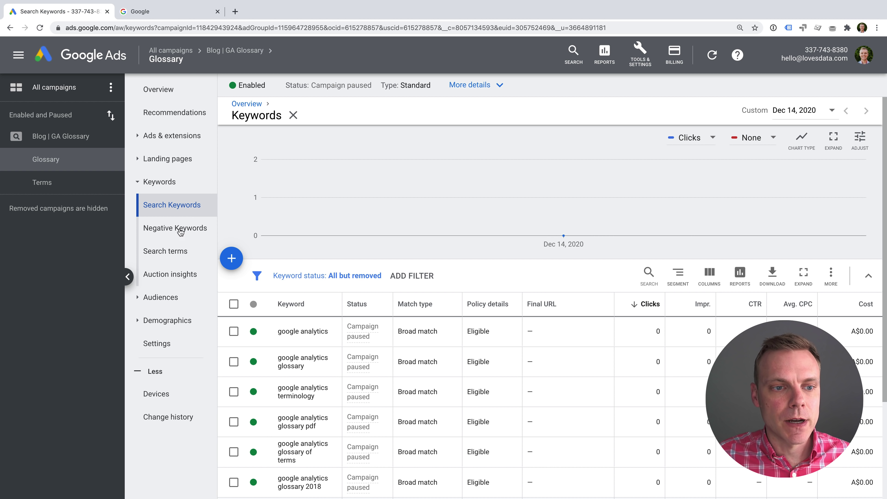
scroll(398, 317, "down", 2)
scroll(398, 316, "down", 1)
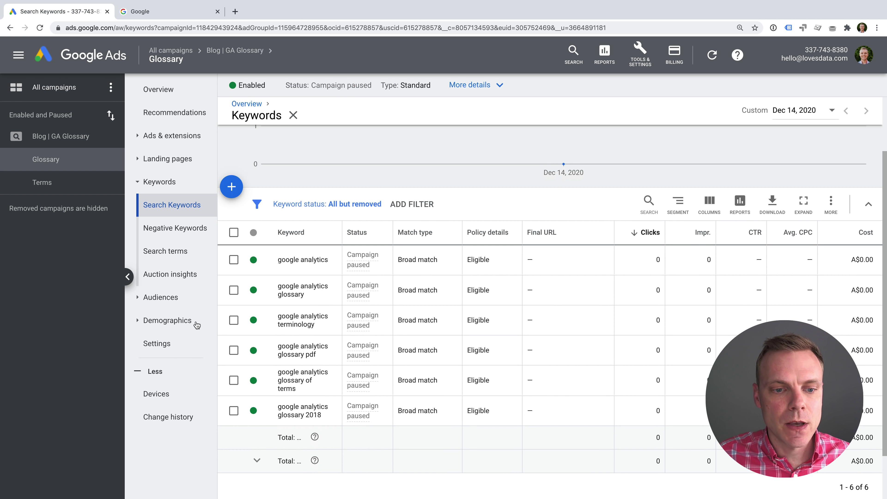
Copy the text of the keyword "google analytics terminology" and permanently remove that keyword from the Glossary ad group.
left_click(233, 316)
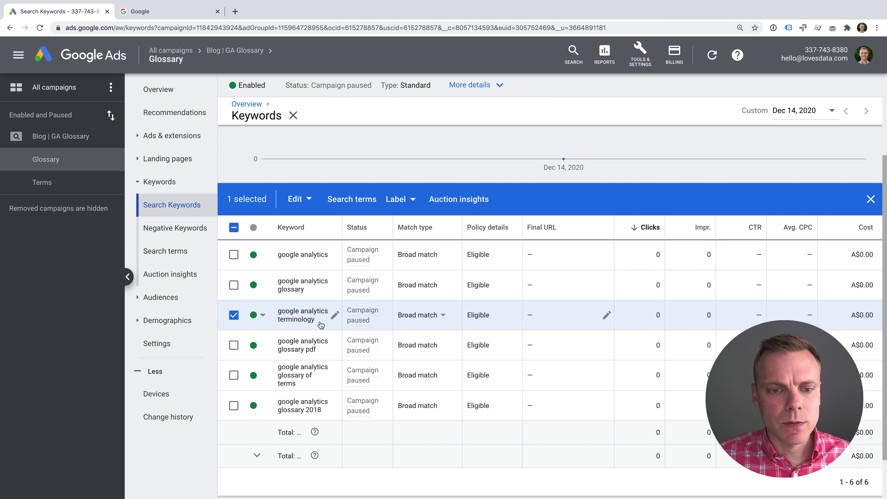
left_click(334, 315)
key("super+c")
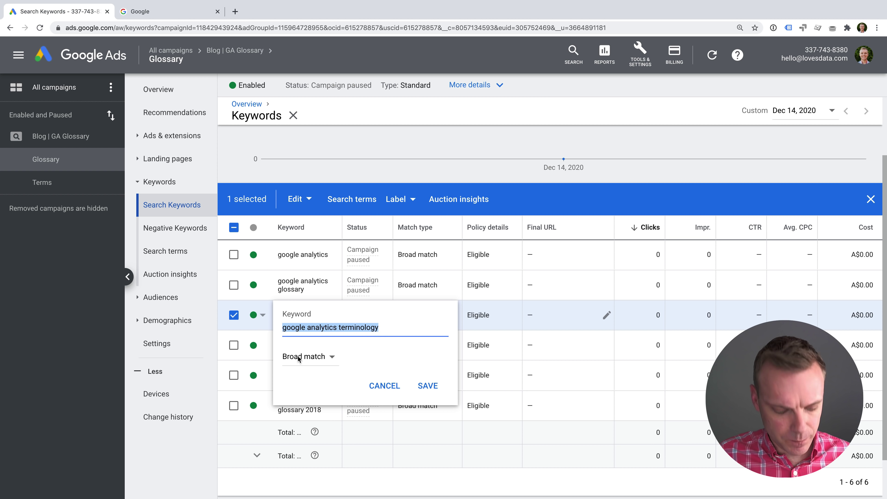
left_click(384, 386)
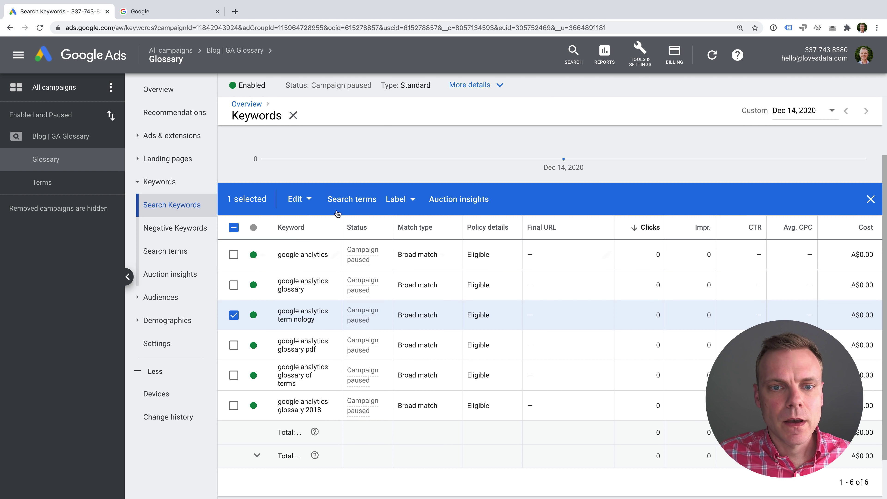
left_click(293, 202)
left_click(291, 310)
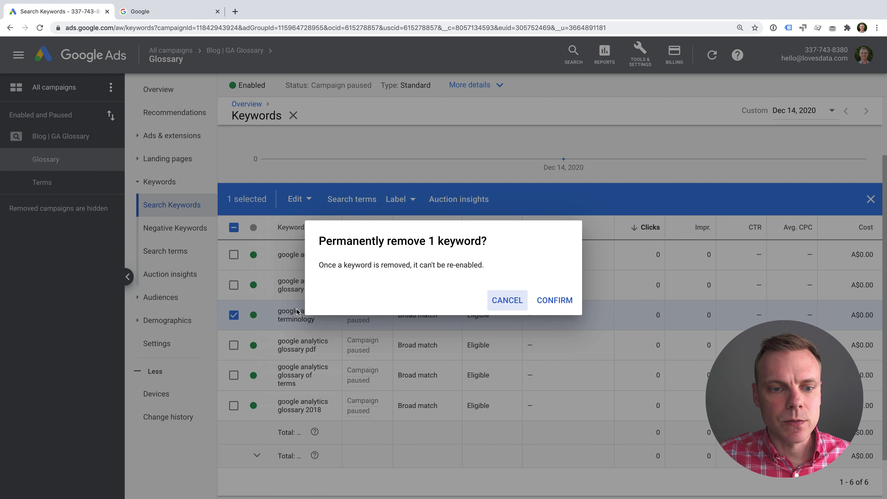
left_click(551, 301)
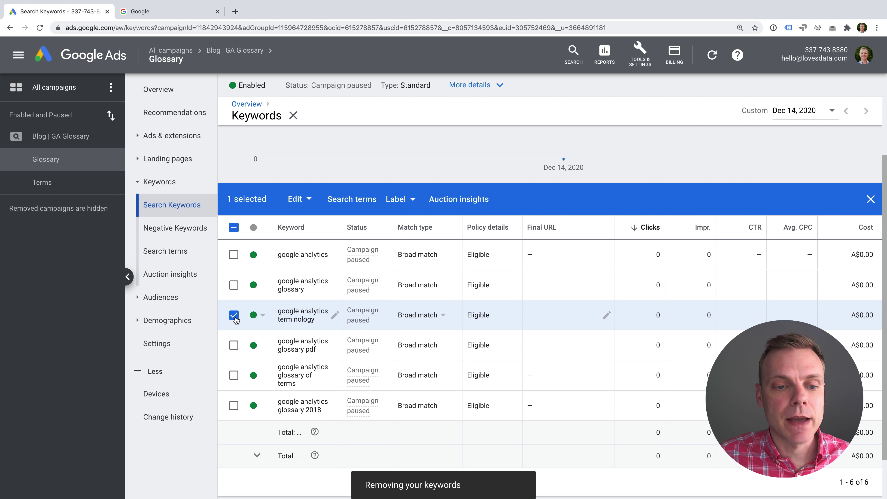
Permanently remove the generic keyword "google analytics" from the Glossary ad group.
left_click(233, 254)
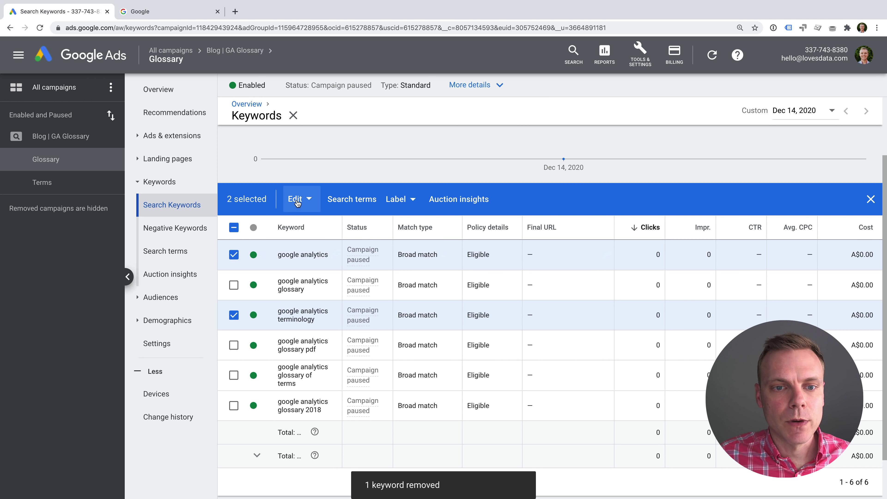
left_click(296, 199)
left_click(274, 309)
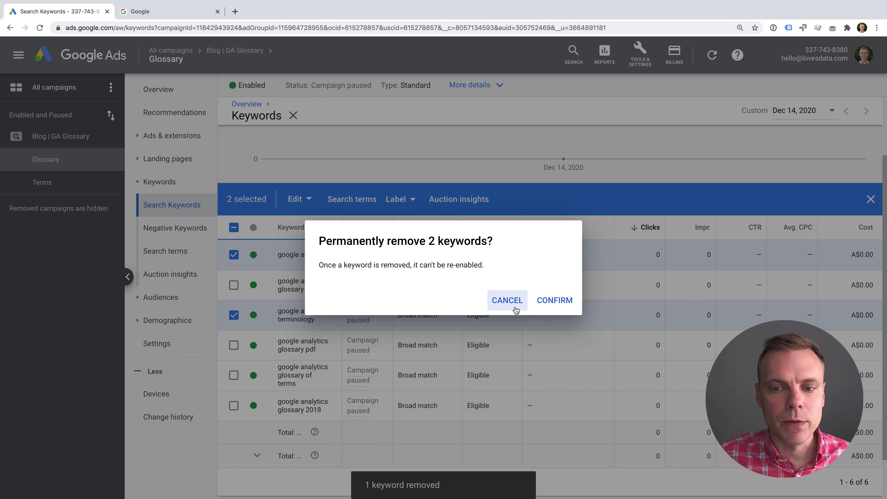
left_click(545, 300)
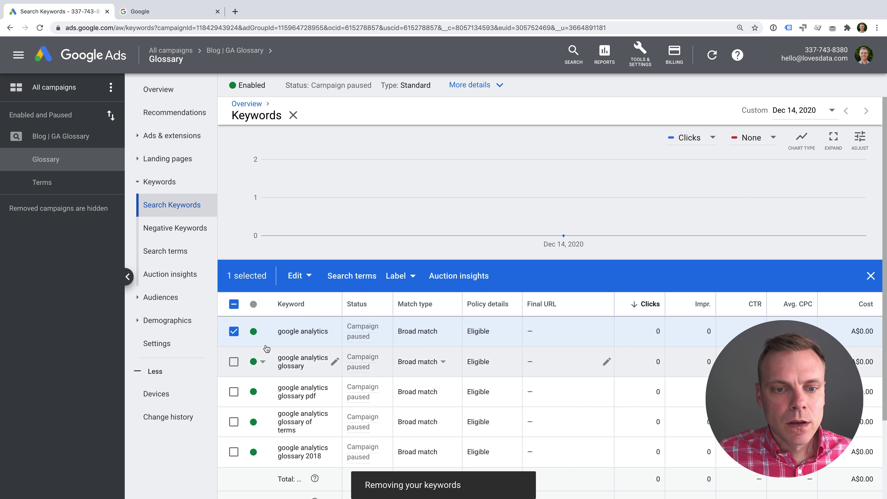
left_click(297, 275)
left_click(201, 245)
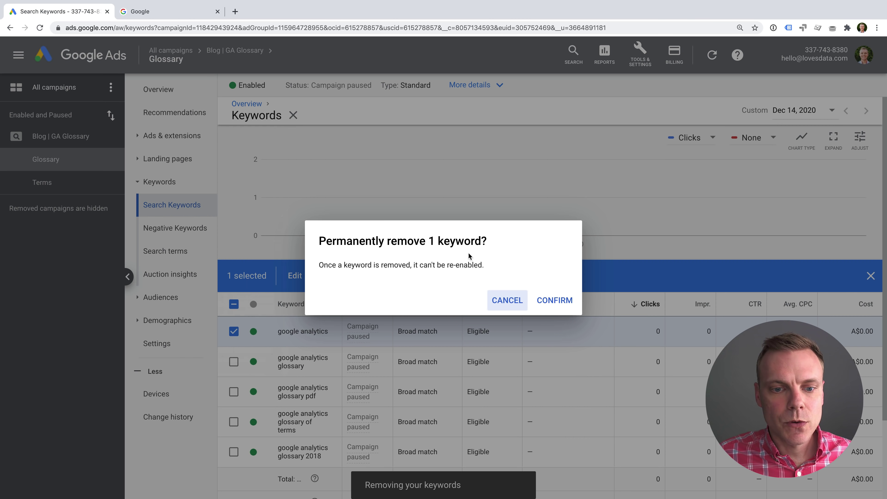
left_click(545, 296)
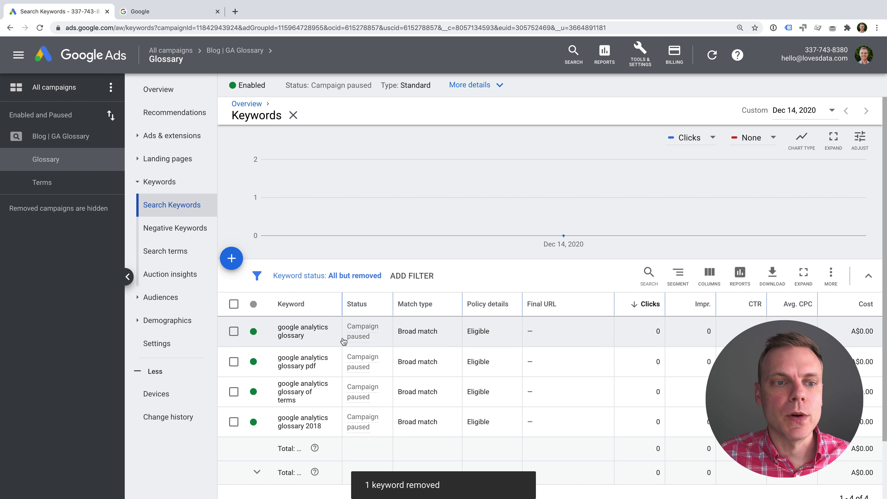
Open the Terms ad group and enter the copied keyword "google analytics terminology" as a new keyword.
left_click(80, 182)
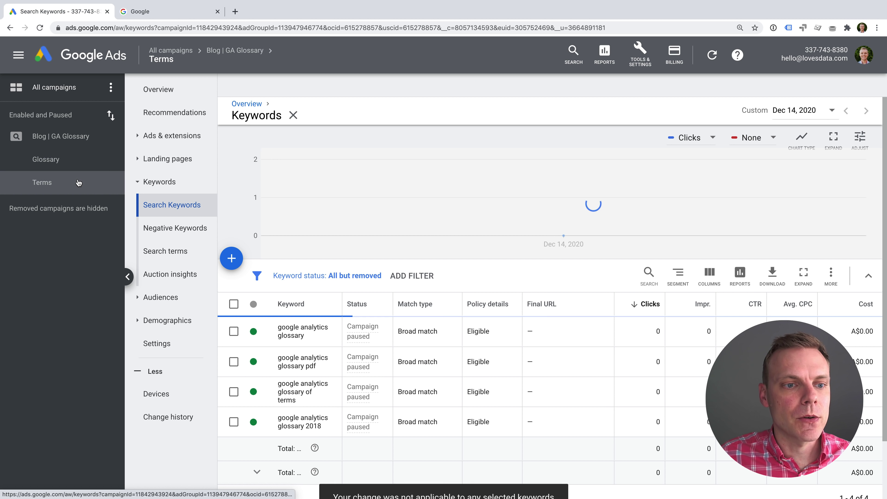
left_click(231, 259)
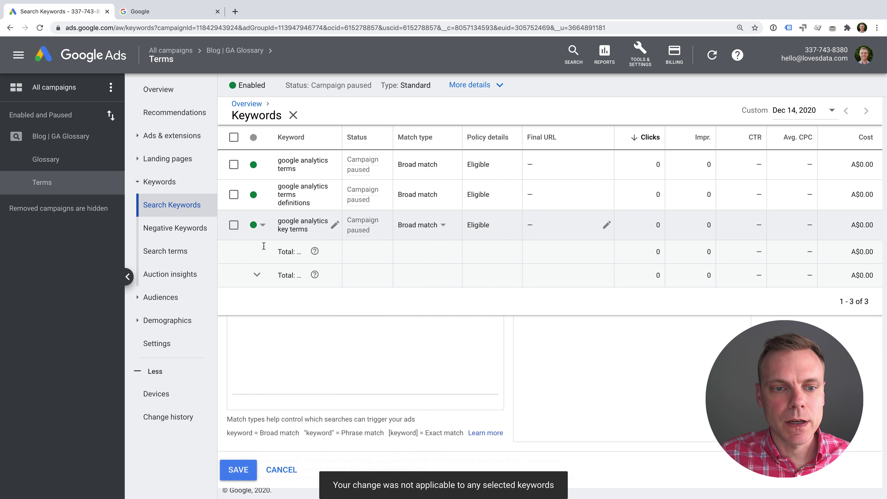
left_click(271, 212)
key("super+v")
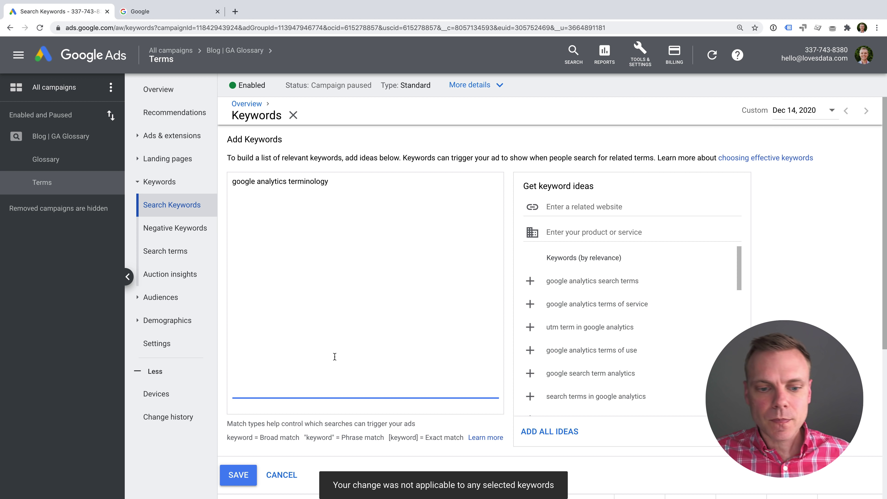
Check the match type notation and enclose the new keyword "google analytics terminology" in quotation marks for phrase match.
scroll(310, 408, "down", 1)
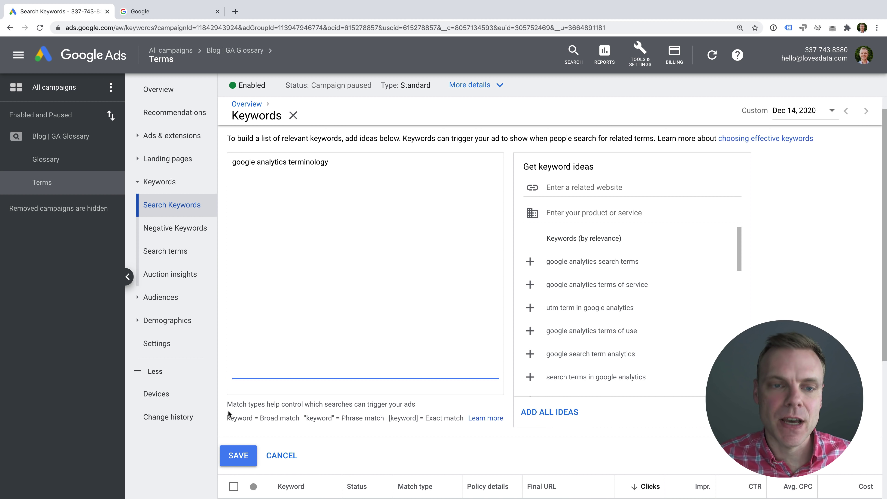
triple_click(233, 161)
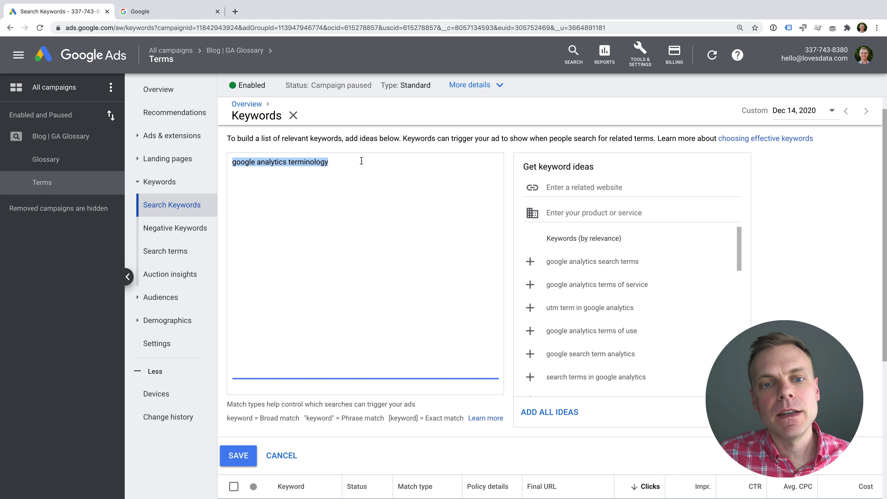
left_click(231, 161)
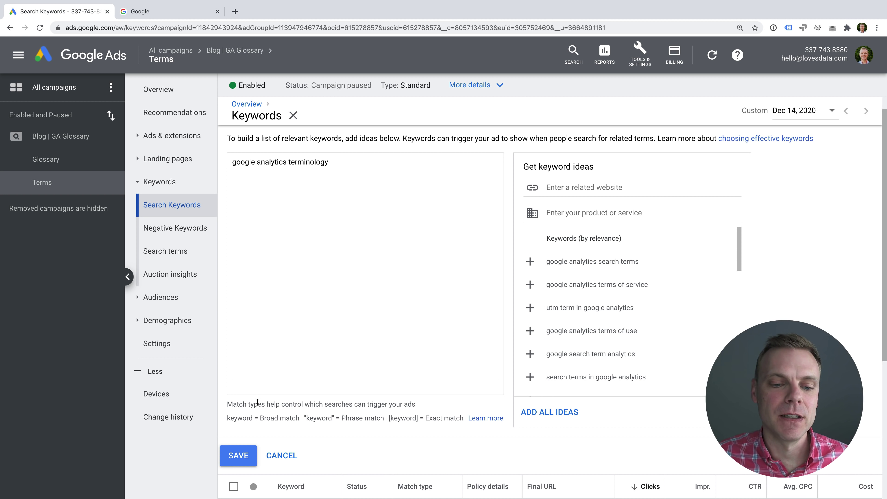
scroll(257, 401, "down", 1)
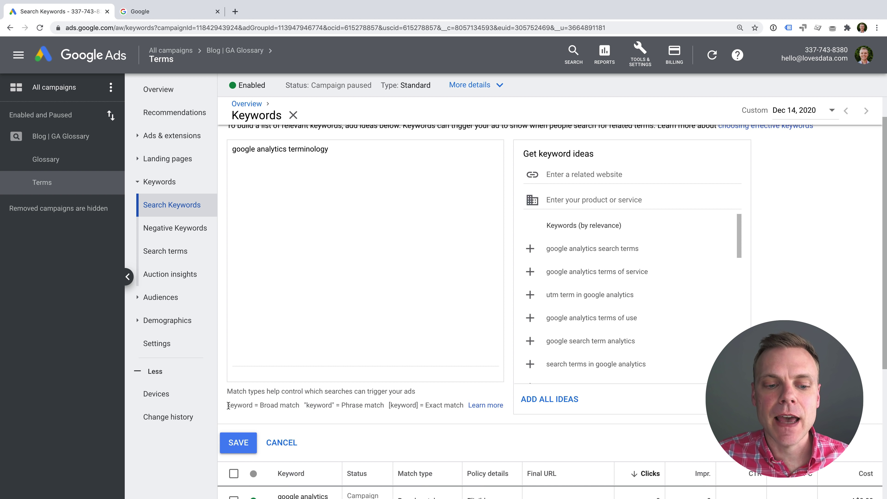
left_click_drag(227, 404, 299, 407)
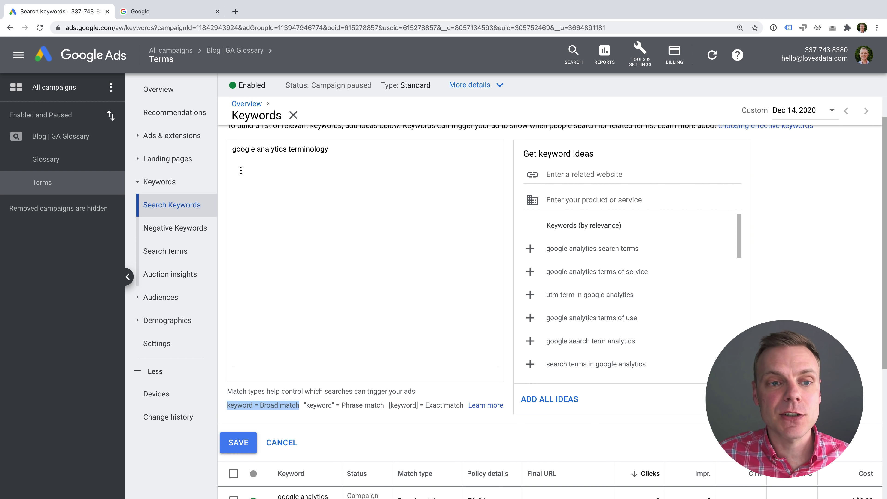
left_click_drag(304, 404, 335, 405)
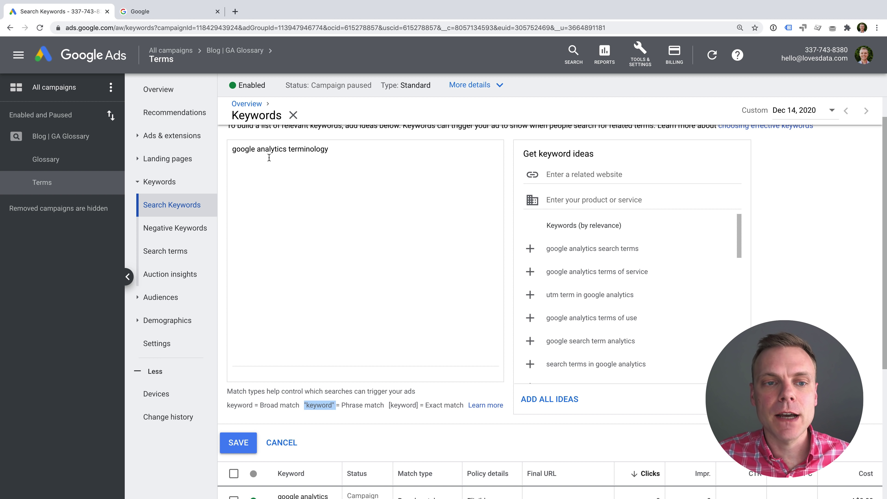
left_click(231, 149)
type("\"")
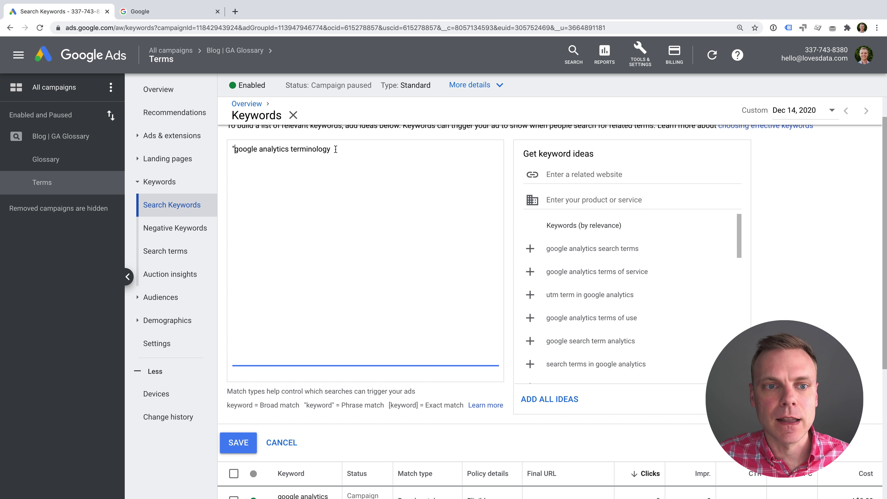
left_click(336, 149)
type("\"")
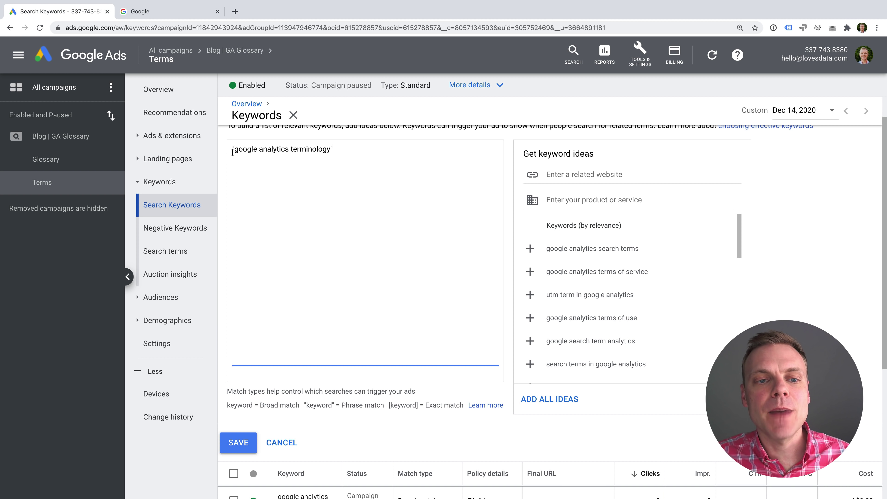
Replace the quotation marks around the new keyword with square brackets for exact match.
left_click_drag(234, 149, 329, 147)
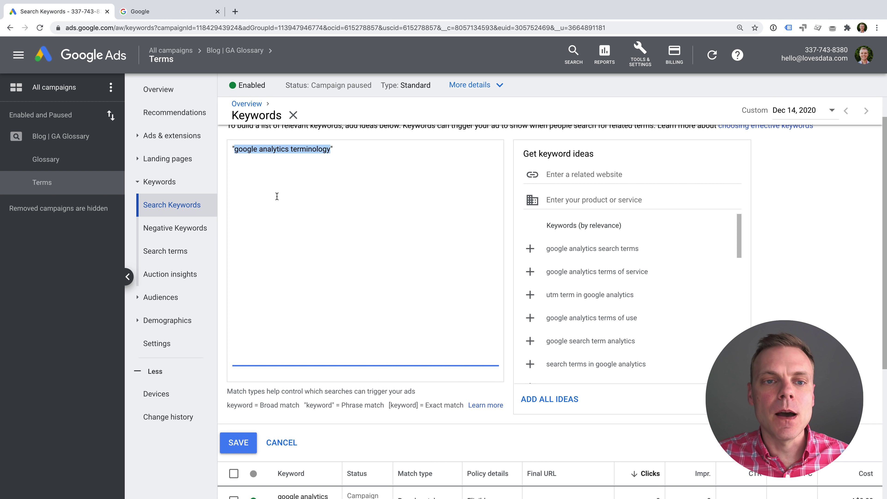
left_click(234, 149)
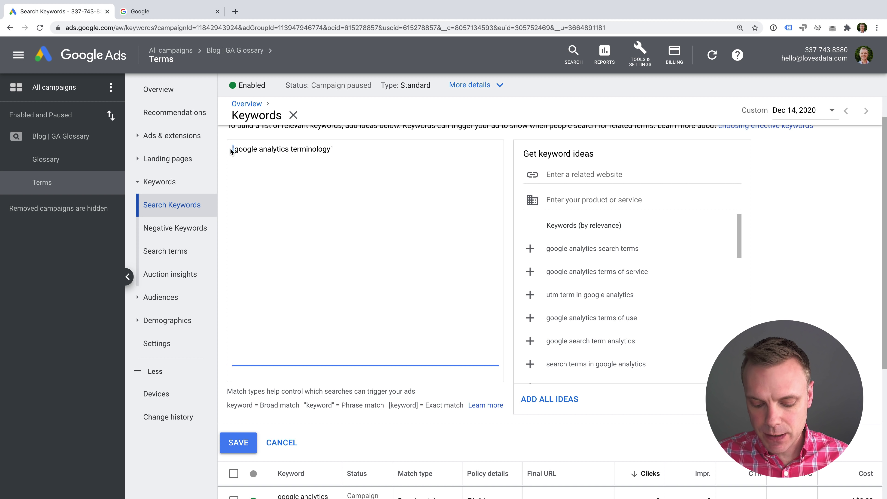
type("[")
left_click_drag(328, 149, 339, 147)
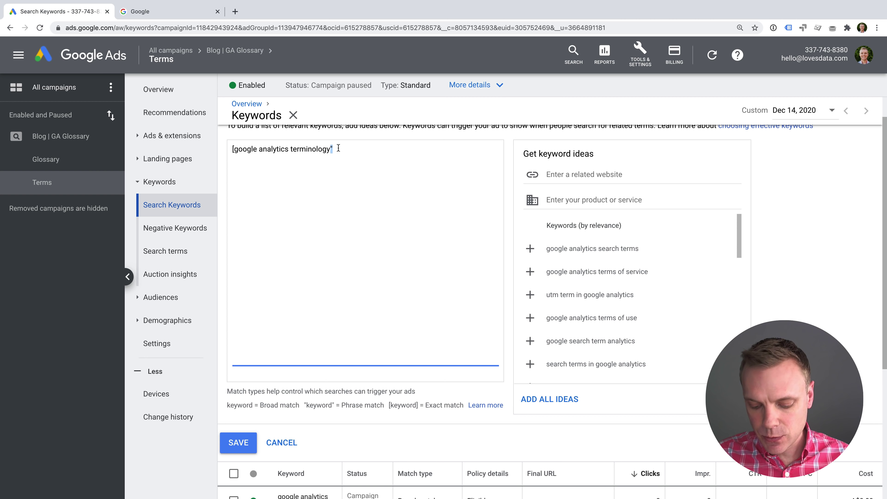
type("]")
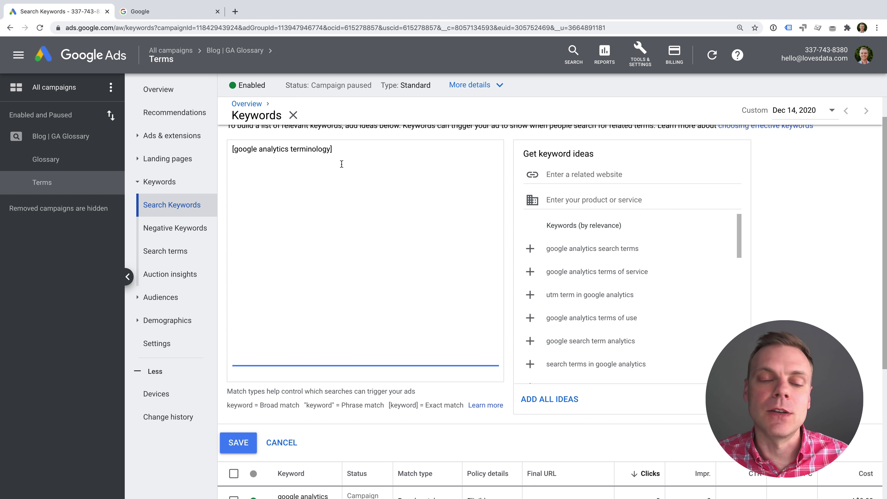
Remove the square brackets from the new keyword so it reads google analytics terminology.
key("BackSpace")
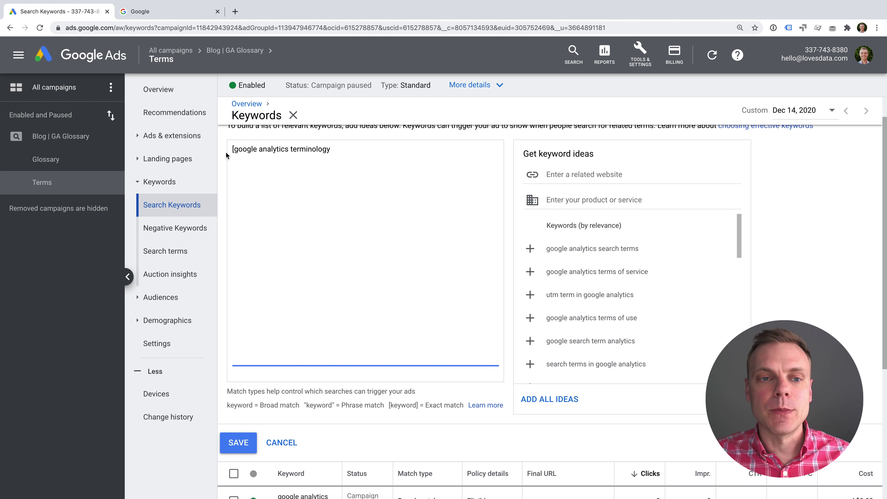
left_click(234, 149)
key("BackSpace")
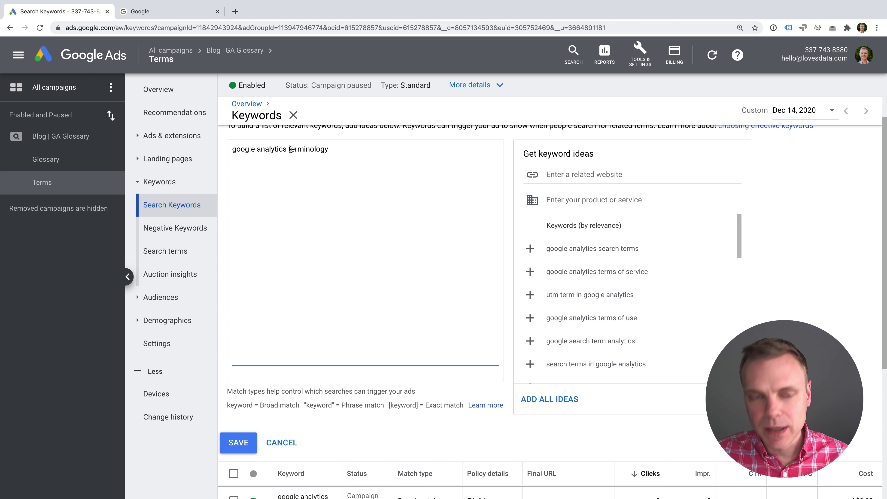
Put a plus sign before "terminology" and save the new keyword "google analytics +terminology" to the Terms ad group.
type("+")
left_click_drag(289, 150, 345, 150)
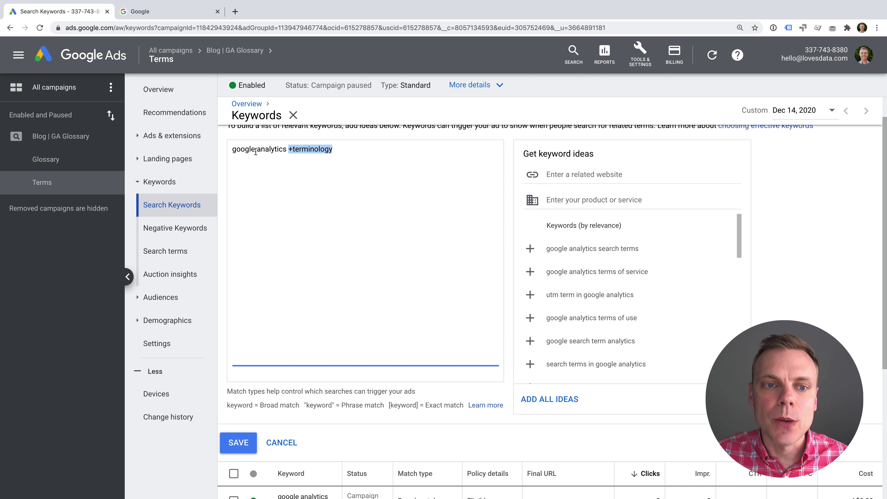
left_click(358, 146)
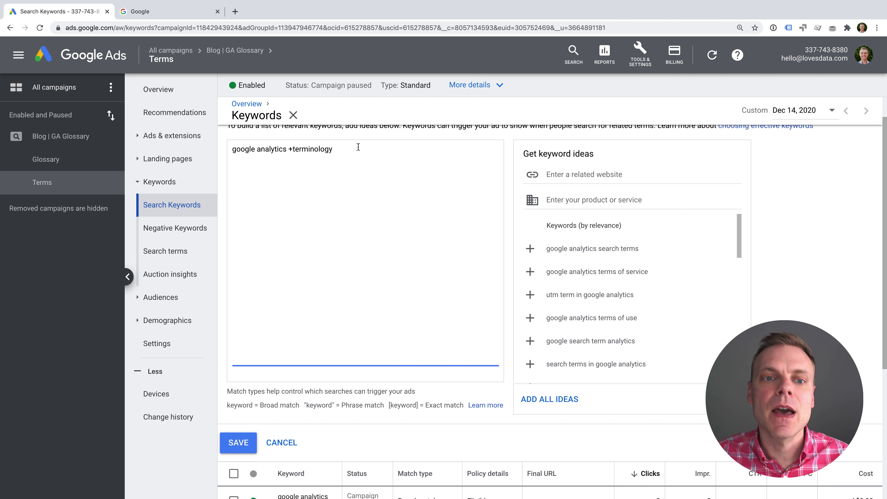
left_click_drag(293, 149, 345, 148)
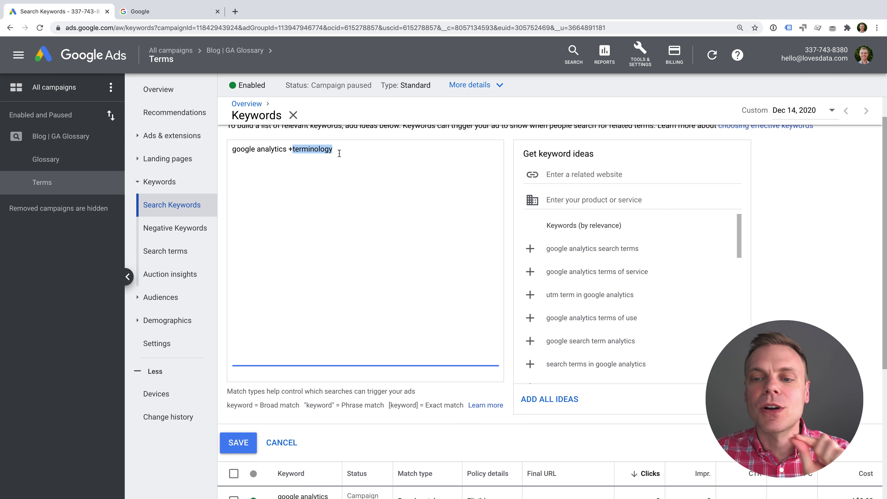
left_click_drag(289, 150, 364, 150)
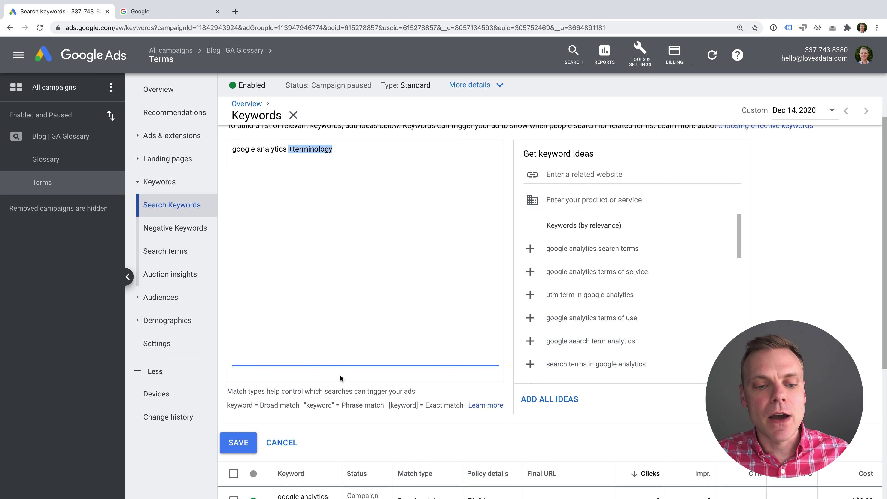
left_click(244, 443)
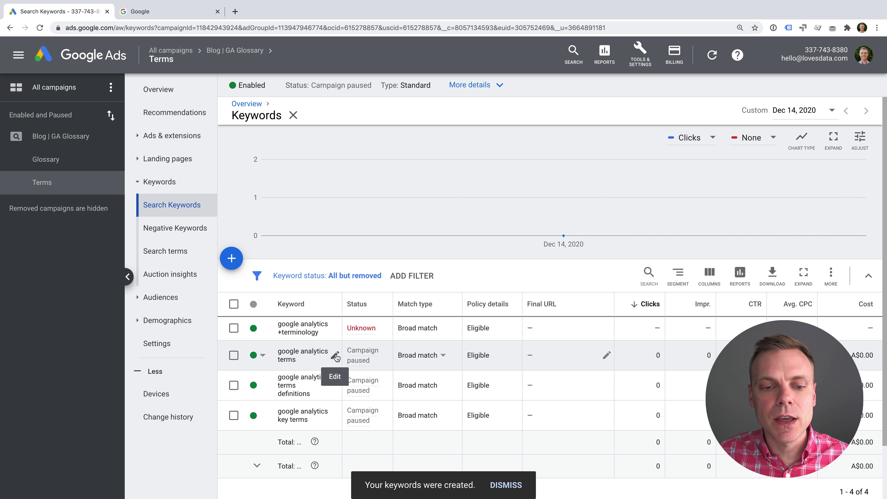
Change the keyword "google analytics terms" to "google analytics +terms" and save it.
left_click(336, 359)
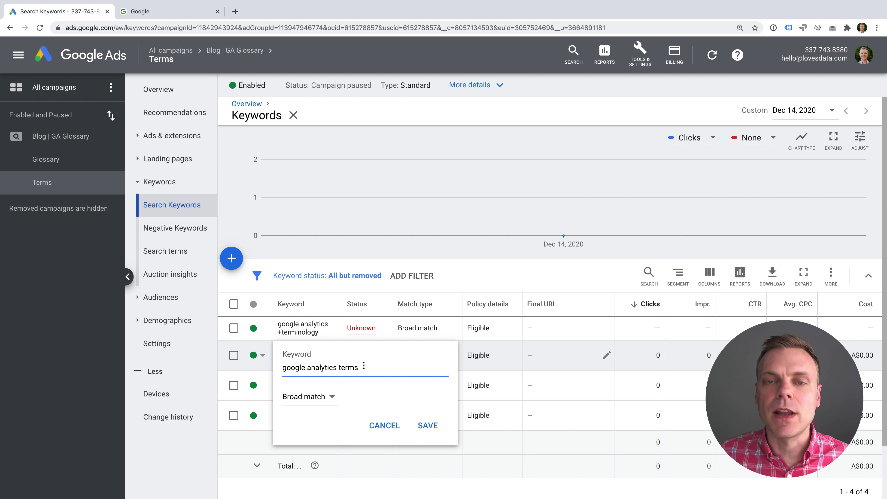
type("+")
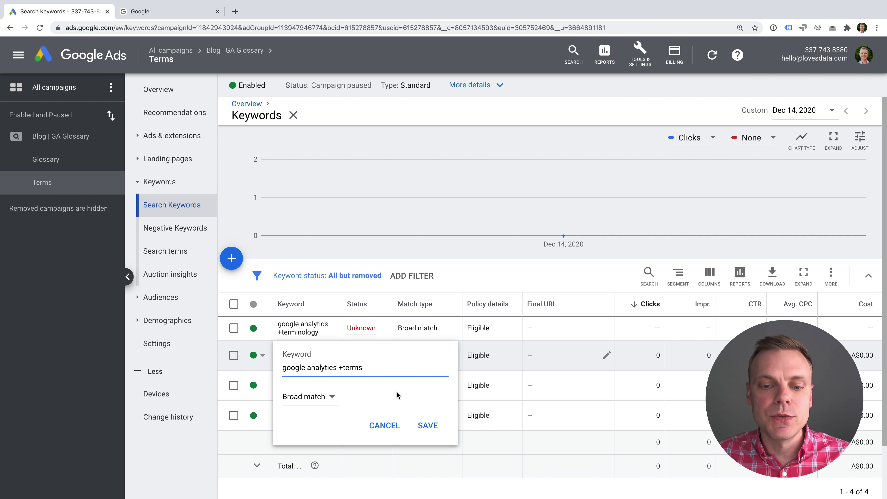
left_click(427, 425)
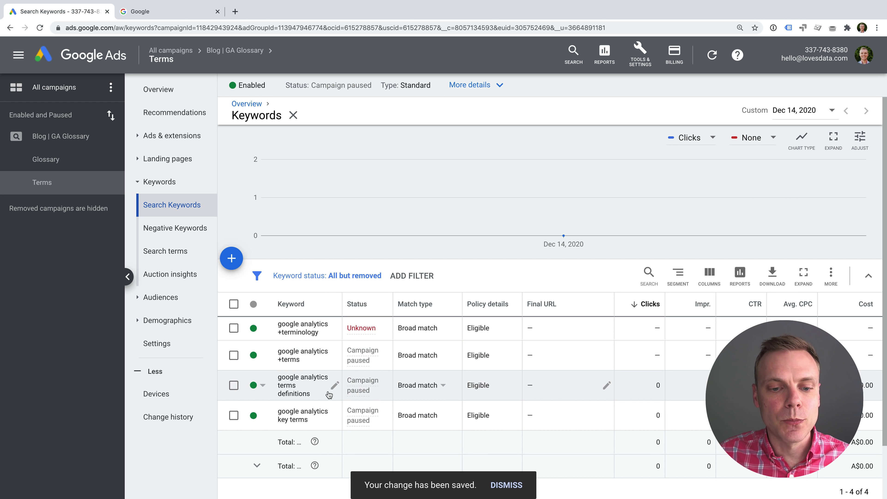
Change the keyword "google analytics terms definitions" to "google analytics +terms +definitions" and save it.
left_click(335, 385)
left_click(340, 395)
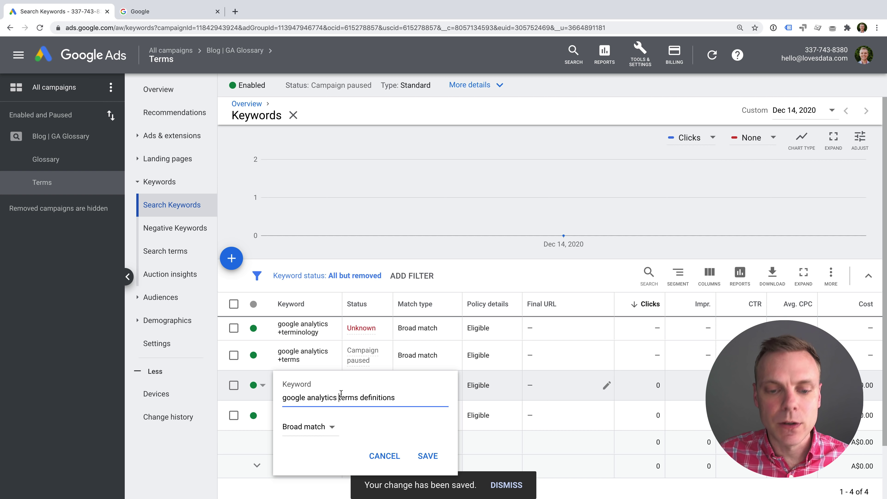
type("+")
left_click(365, 397)
type("+")
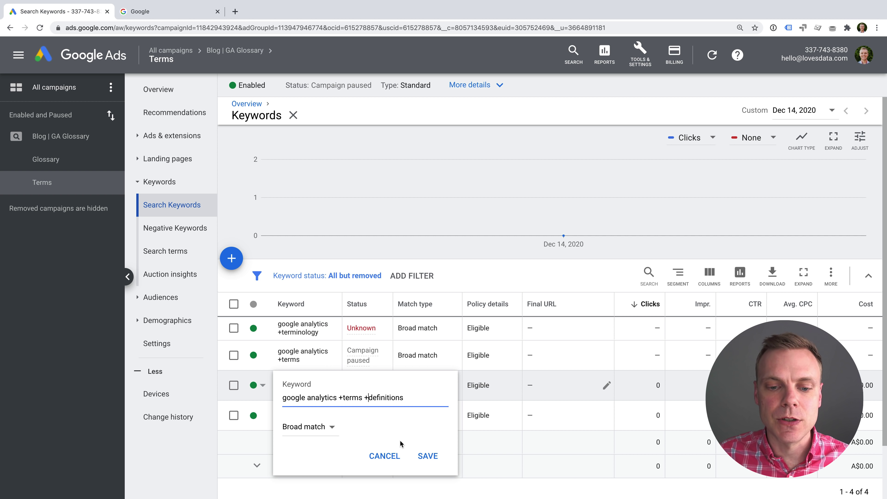
left_click(426, 460)
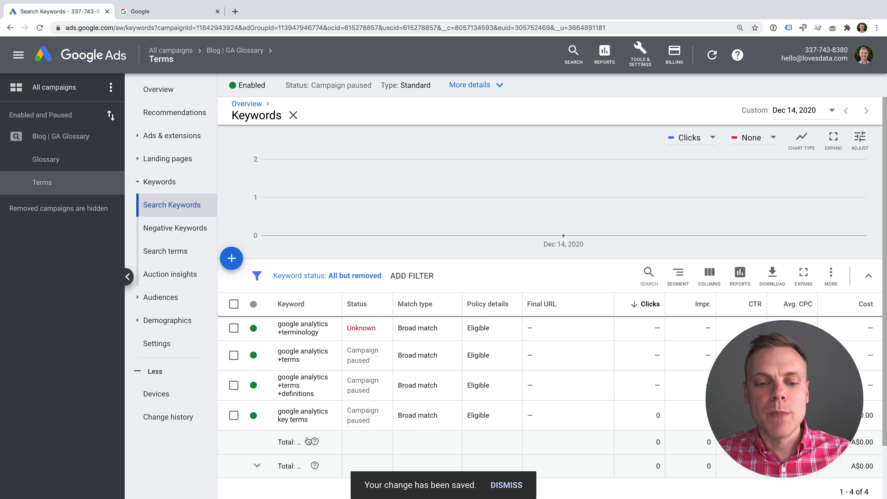
Change the keyword "google analytics key terms" to "google analytics +key +terms" and save it.
left_click(328, 417)
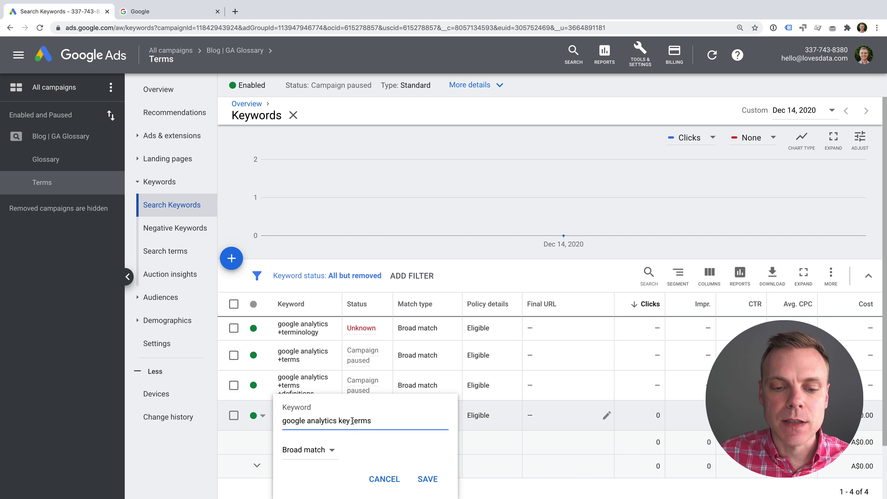
left_click(351, 421)
type("+")
left_click(338, 421)
type("+")
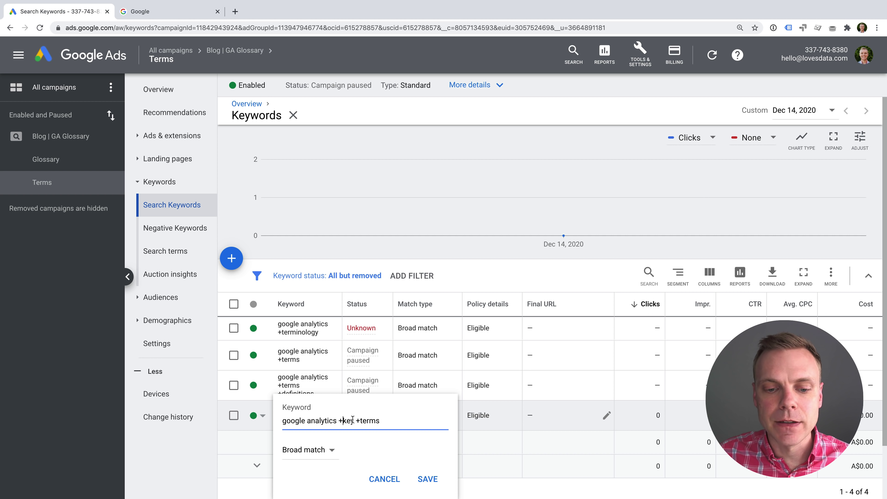
left_click(424, 479)
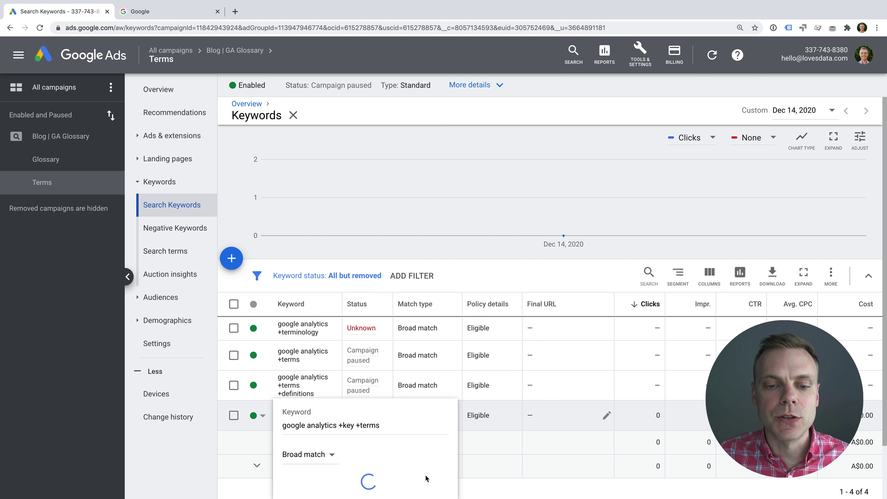
In the Glossary ad group, change the keyword "google analytics glossary" to "google analytics +glossary" and save it.
left_click(93, 159)
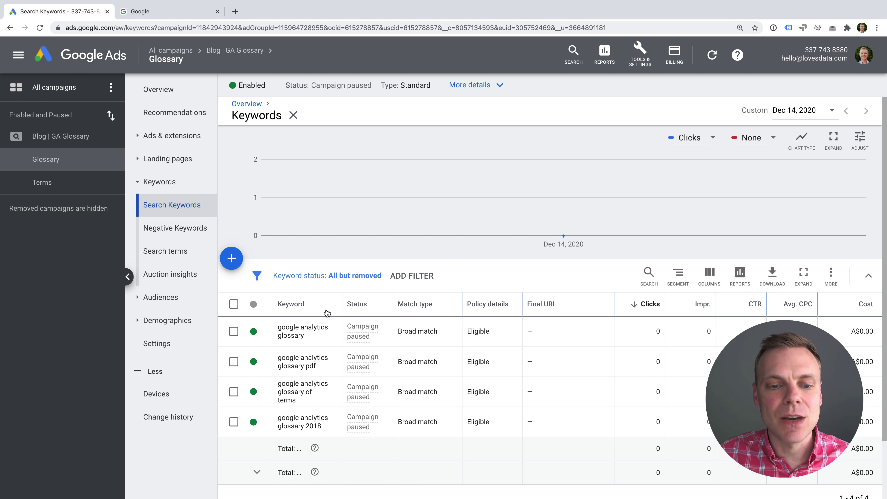
left_click(334, 335)
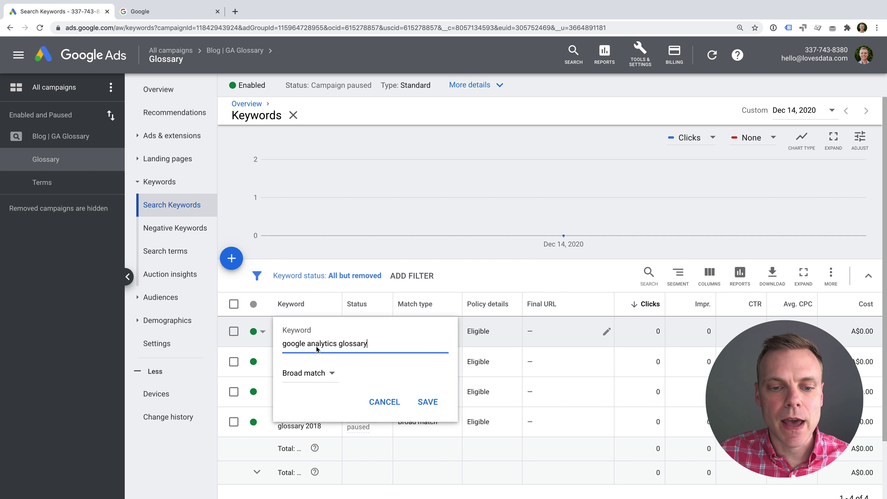
left_click(339, 344)
type("+")
left_click(427, 402)
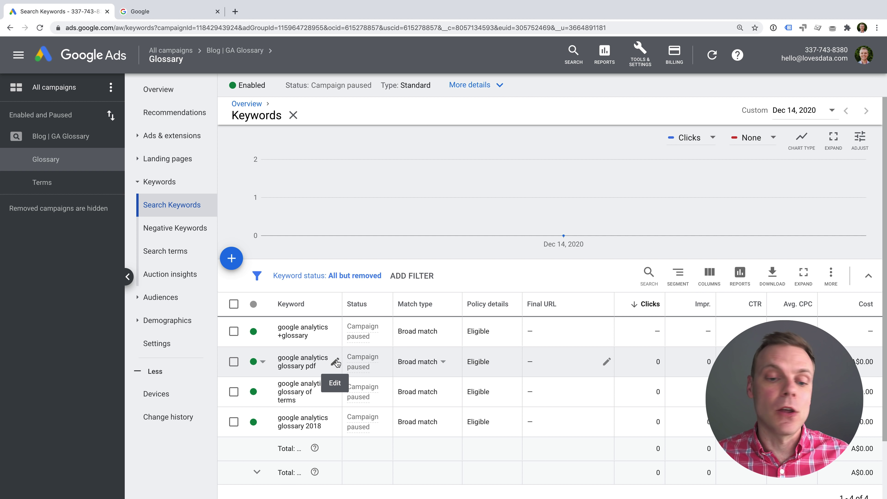
Change the keyword "google analytics glossary pdf" to "google analytics +glossary +pdf" and save it.
left_click(336, 362)
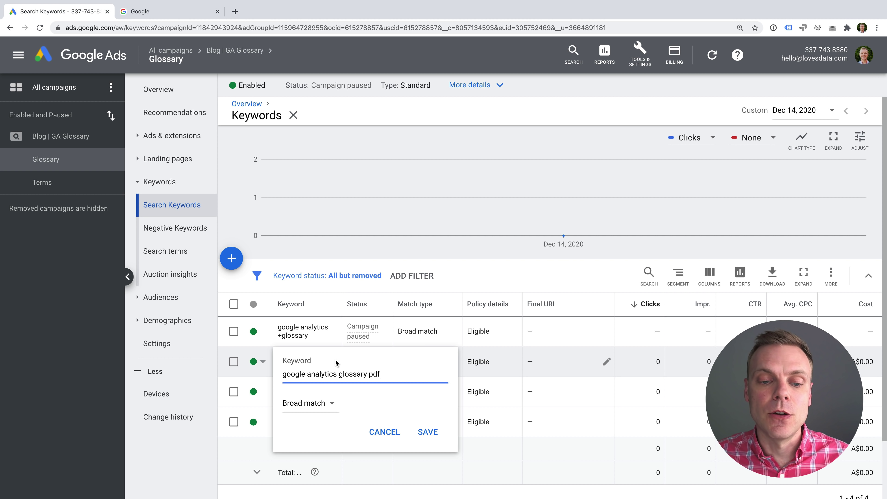
left_click(339, 374)
type("+")
left_click(373, 375)
type("+")
left_click(428, 431)
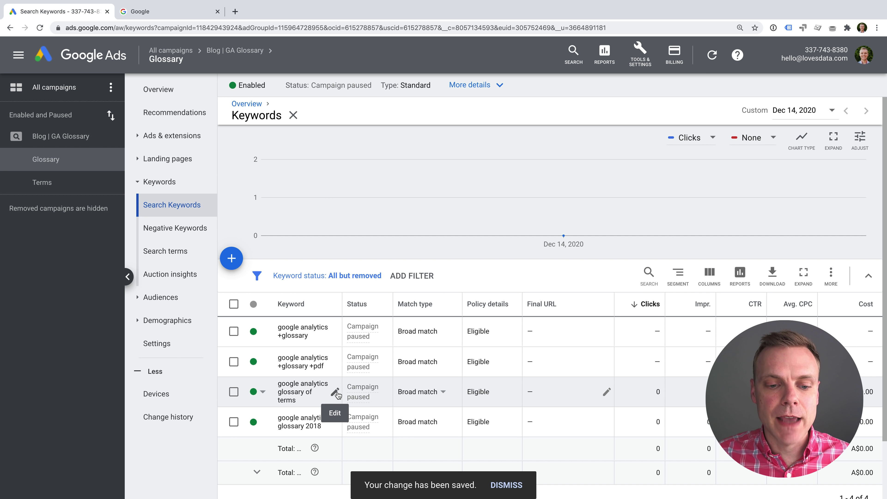
Change the keyword "google analytics glossary of terms" to "google analytics +glossary of terms" and save it.
left_click(338, 395)
left_click(337, 402)
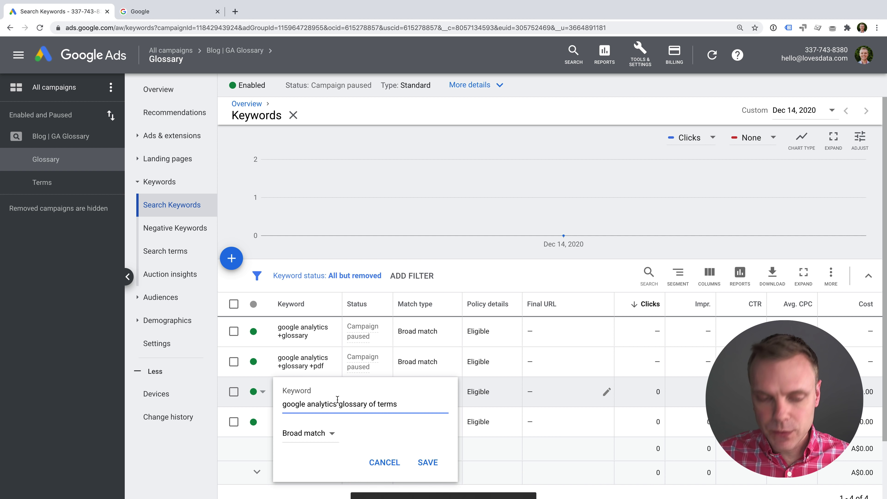
type("+")
left_click(428, 462)
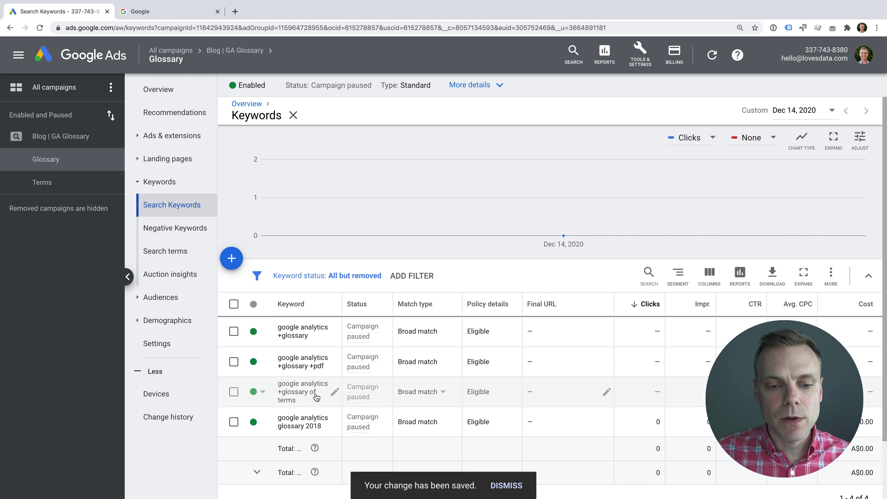
Change the keyword "google analytics glossary 2018" to "google analytics +glossary 2018" and save it.
left_click(337, 423)
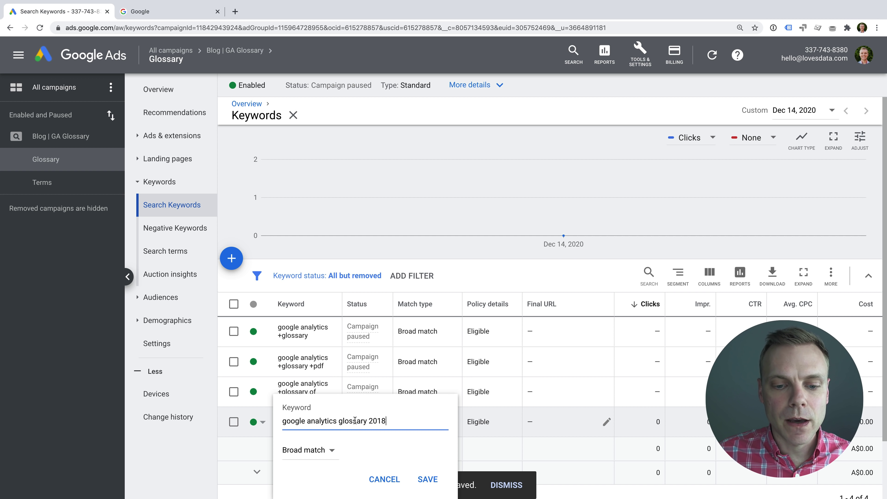
left_click(341, 421)
type("+")
left_click(426, 479)
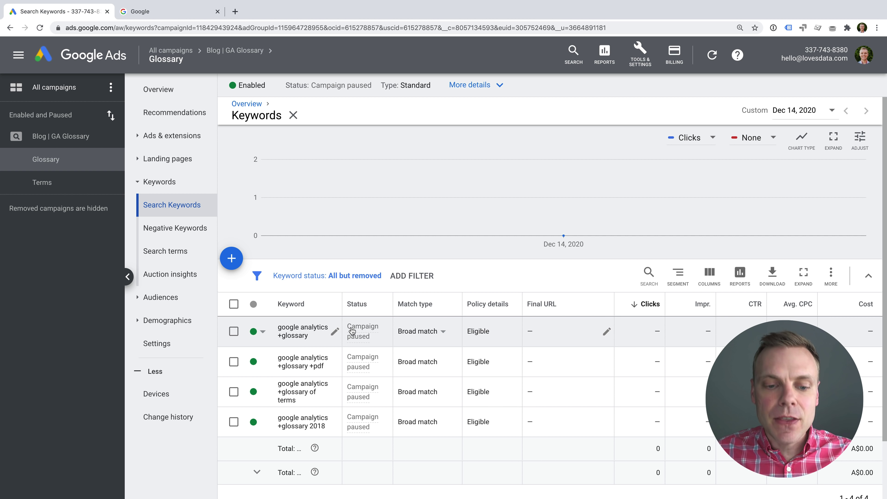
Check the Terms ad group's keywords and its list of ads.
mouse_move(343, 337)
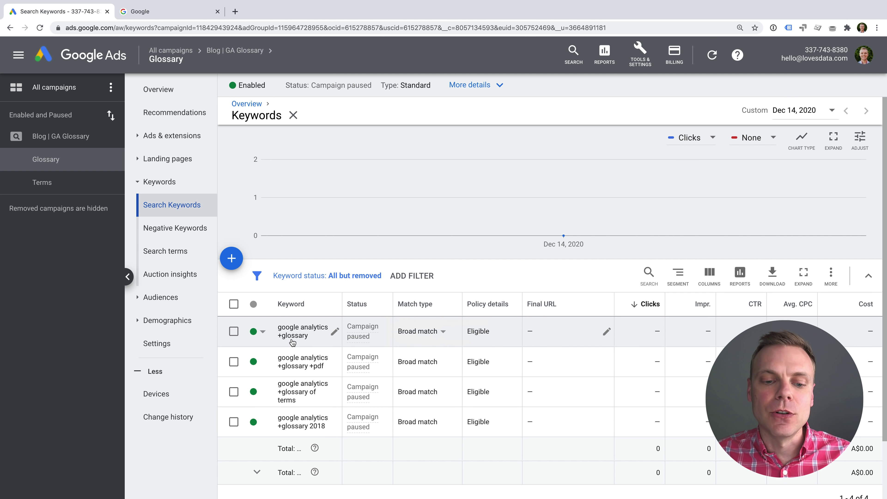
left_click(93, 186)
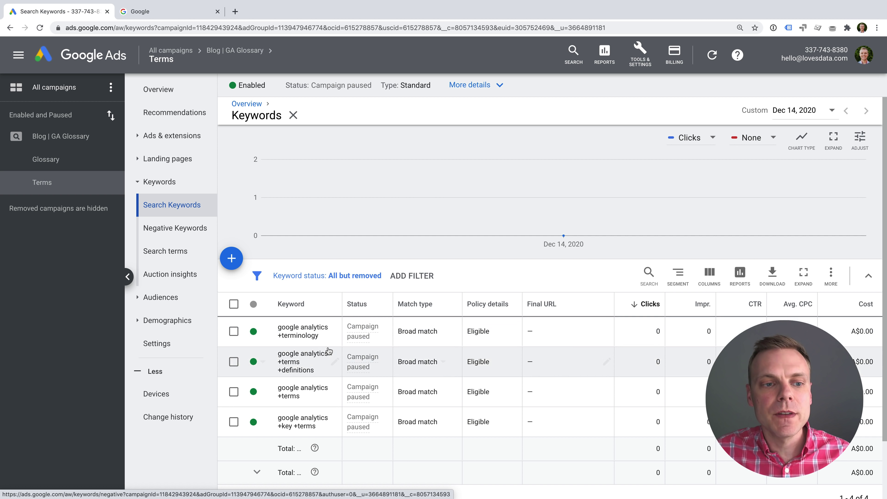
left_click(189, 139)
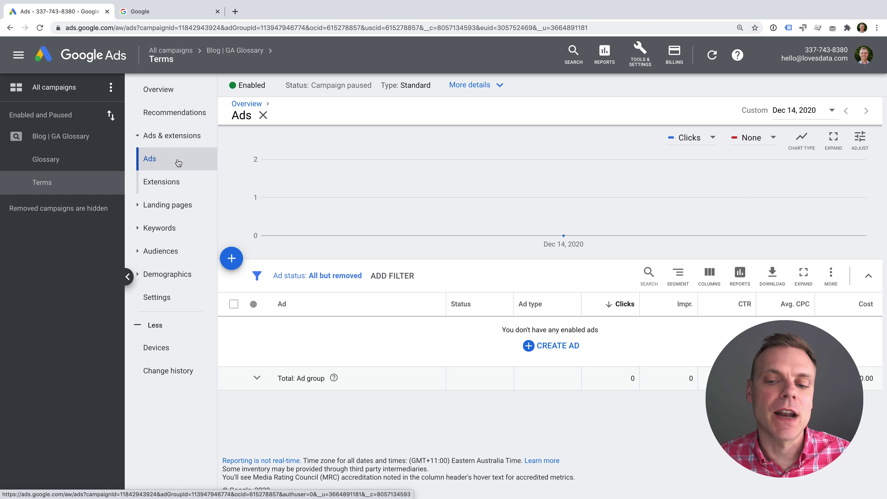
Open the Glossary ad group's responsive search ad for editing and review its headlines and descriptions.
left_click(57, 160)
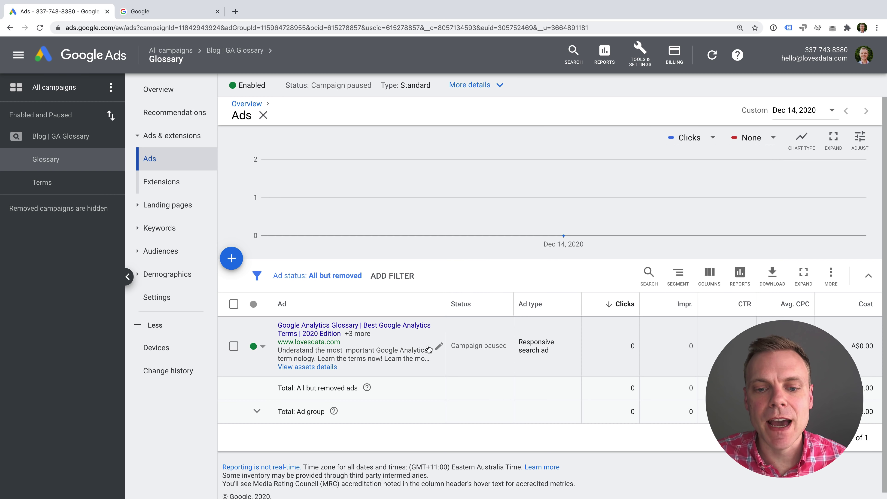
left_click(441, 348)
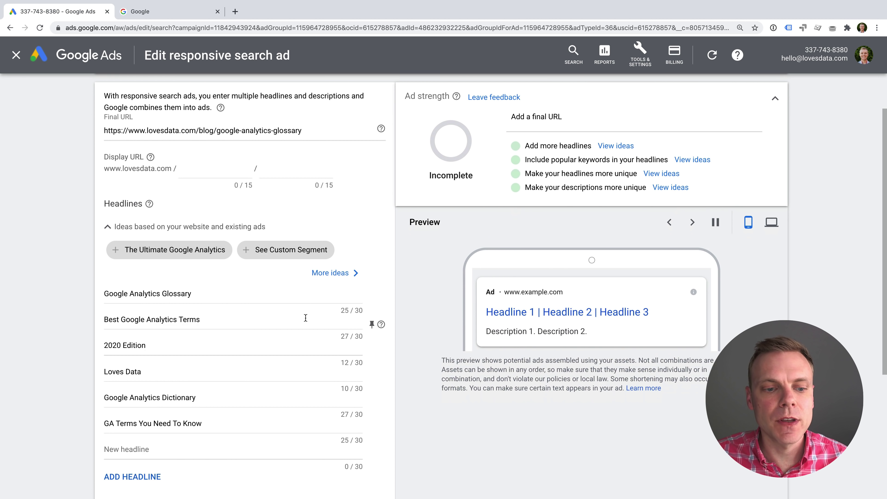
scroll(241, 268, "down", 5)
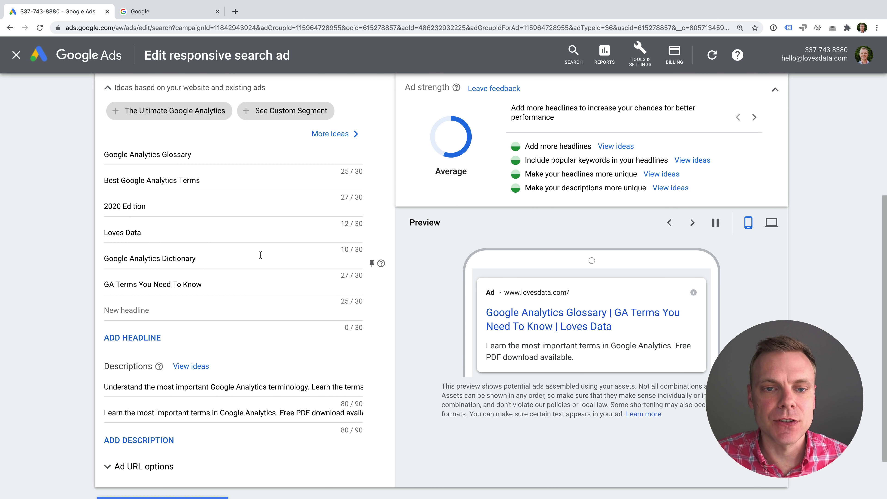
scroll(262, 251, "up", 5)
scroll(262, 253, "up", 1)
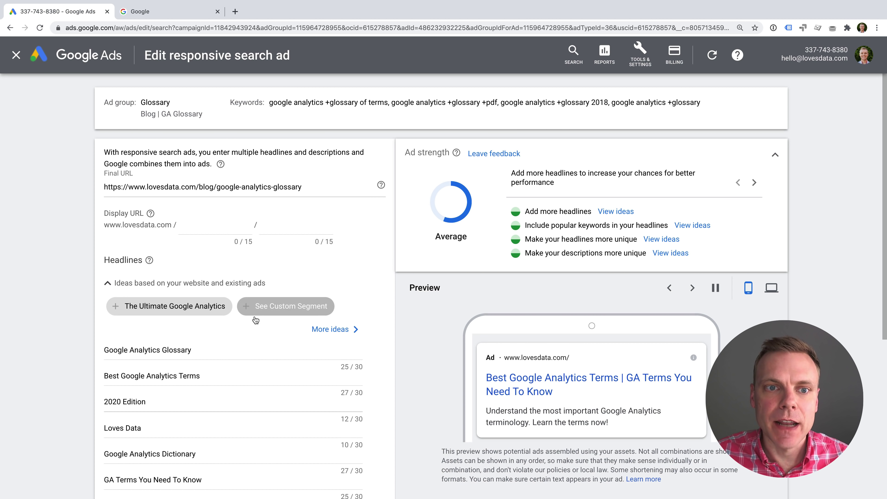
scroll(316, 338, "down", 3)
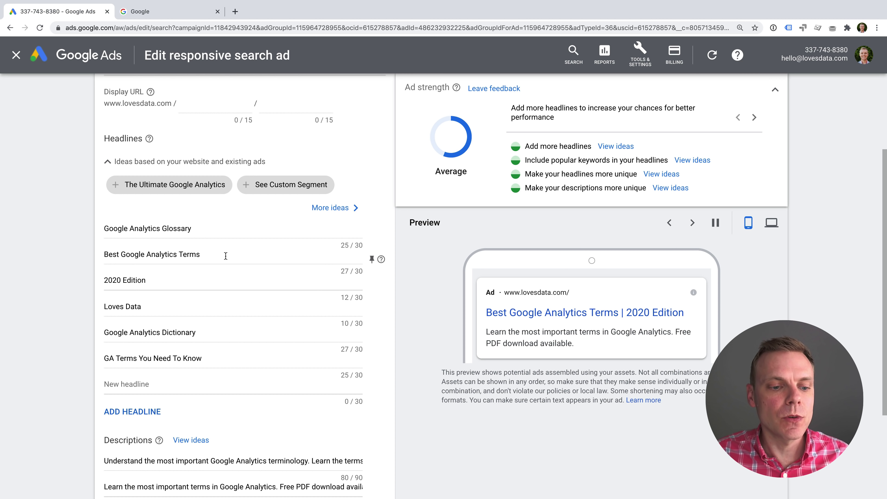
Add another headline field and change the headline "GA Terms You Need To Know" to "GA Glossary Of Important Terms".
left_click(147, 412)
scroll(134, 371, "down", 3)
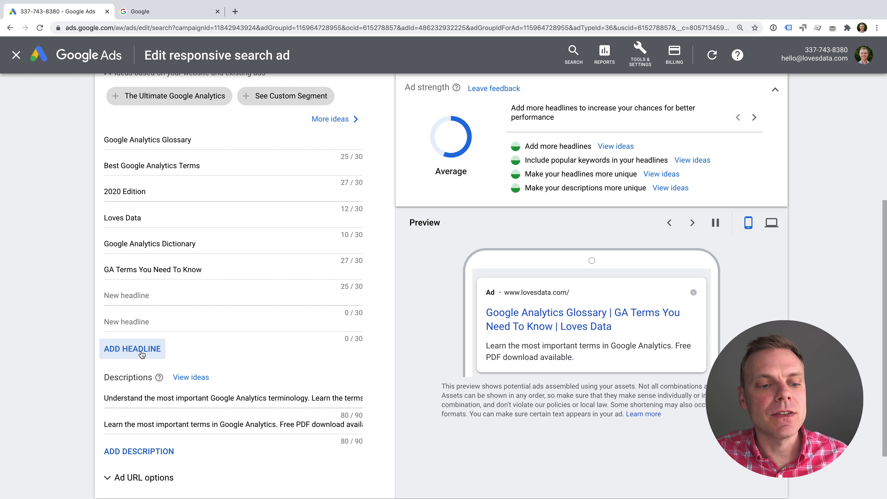
scroll(155, 347, "up", 2)
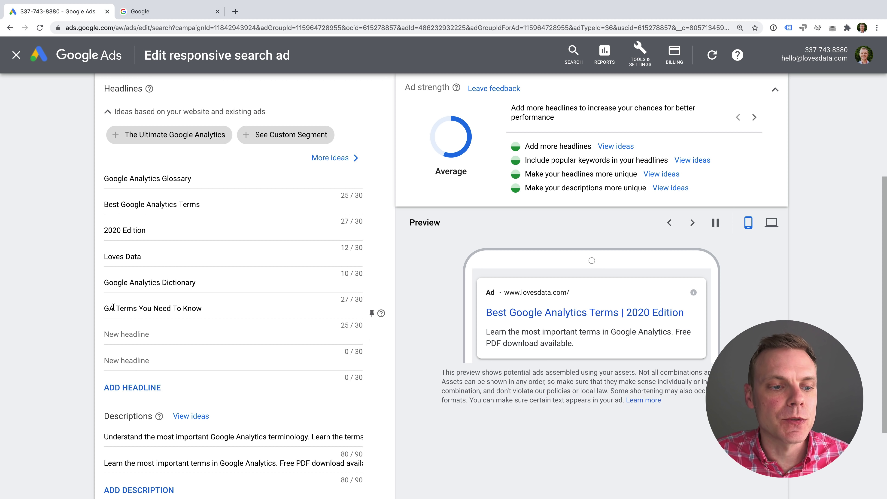
double_click(128, 307)
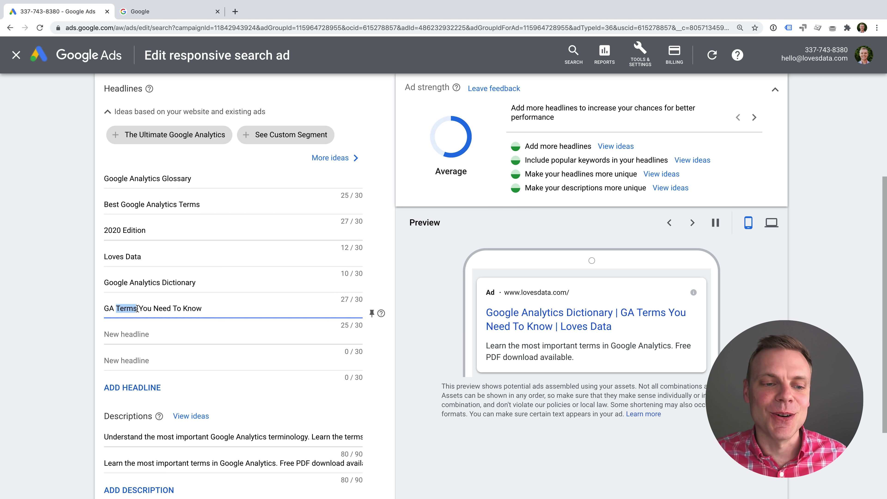
type("Glossary,")
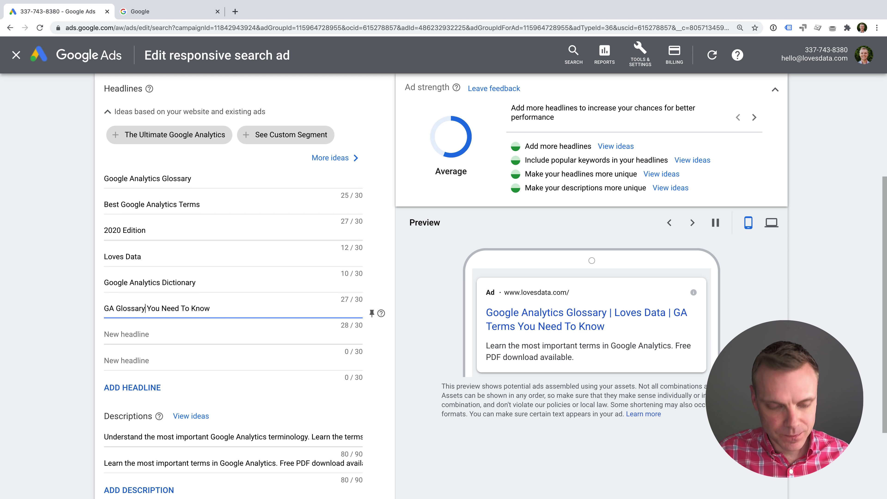
key("super+a")
type("GA Glossary Of Important Terms")
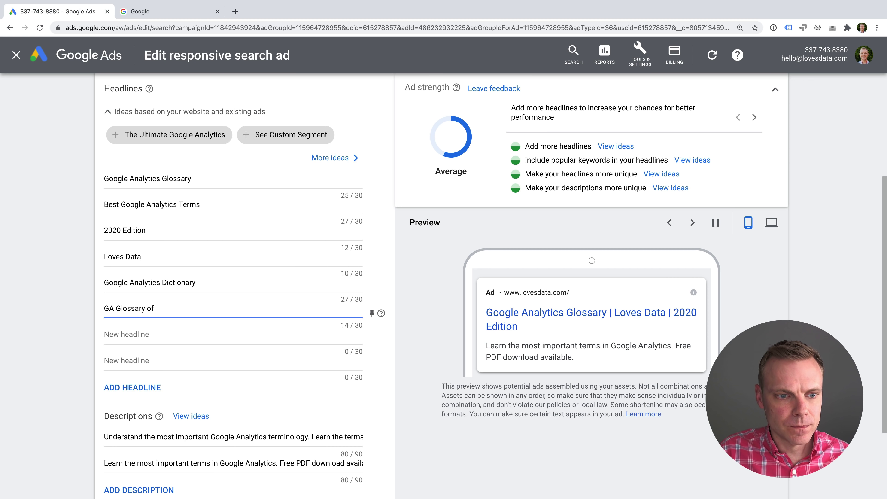
Fill the two empty headlines with "Google Analytics Glossary 2020" and "Ultimate GA Glossary".
left_click(137, 335)
type("Google Analytics Glossary 2020")
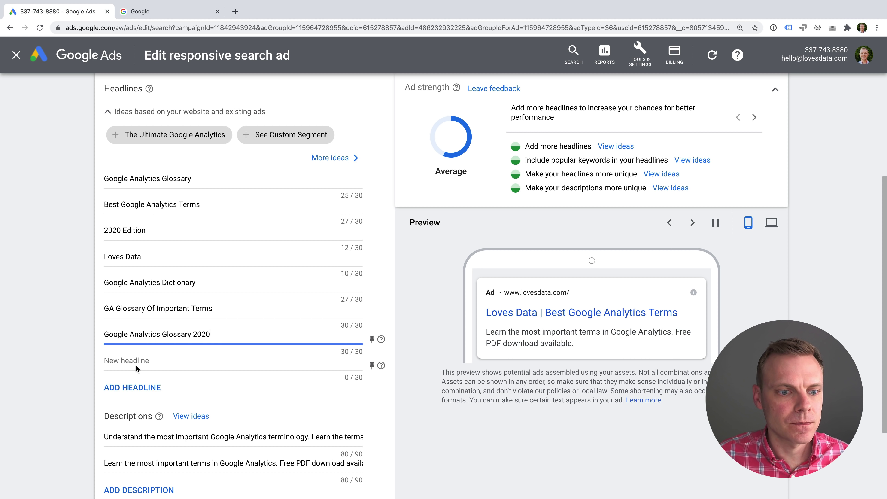
left_click(141, 361)
type("Ultimate GA Glossary")
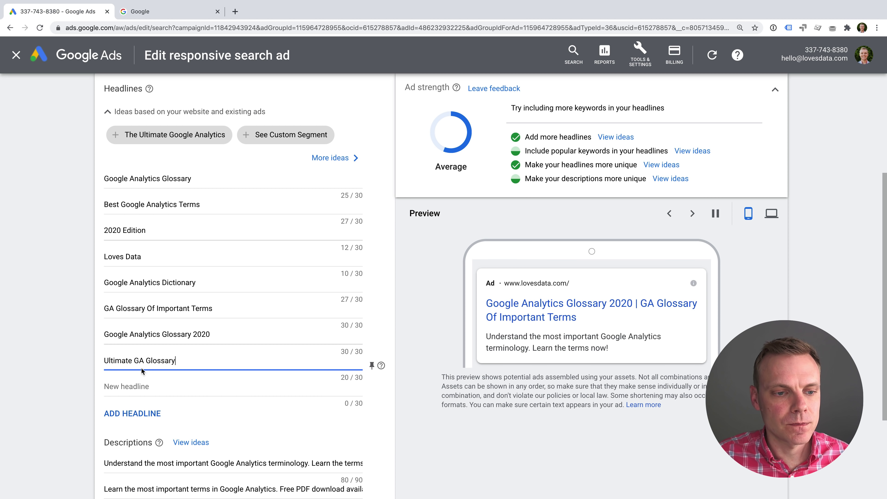
Add the headlines "Learn Important Terms Today" and "Download Your Copy Now" to the responsive search ad.
left_click(171, 386)
type("Learn Important Terms Today")
left_click(146, 411)
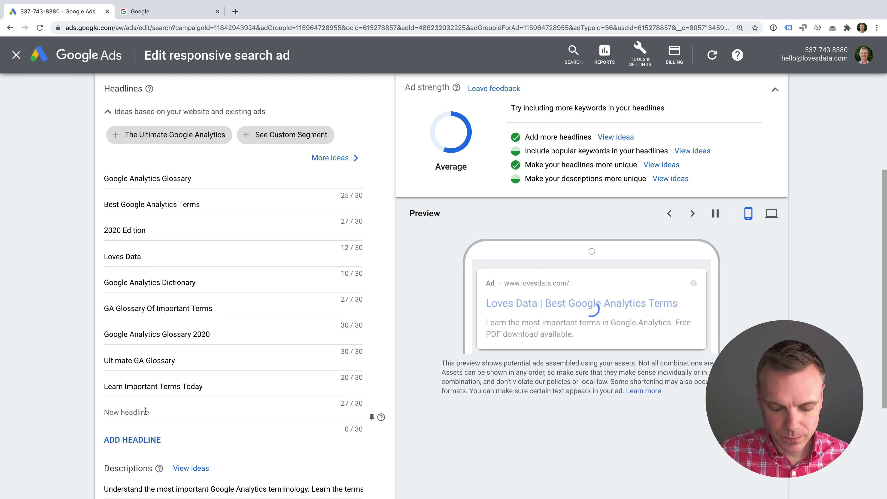
type("Download Your Copy NOw")
key("BackSpace")
key("BackSpace")
type("ow")
key("Tab")
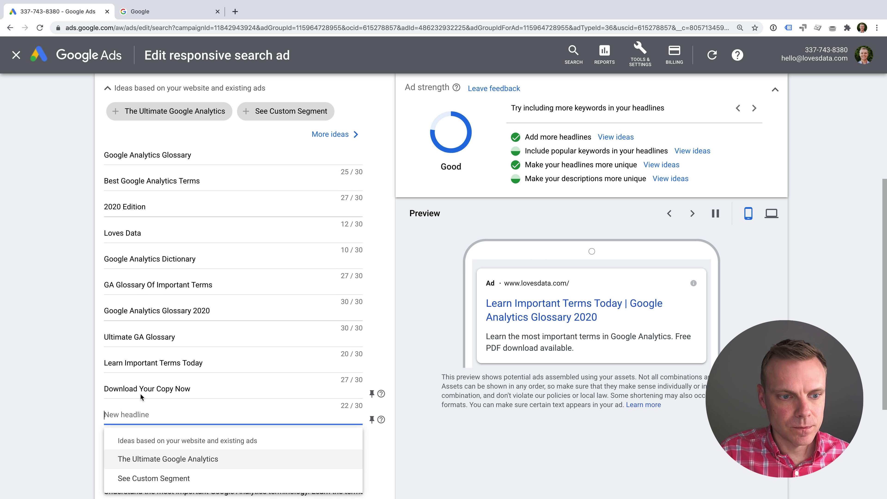
Enter "What is a 'Custom Segment'?" as the next headline, with single quotation marks around Custom Segment.
type("What is a Custom Segment anywa")
key("BackSpace")
key("BackSpace")
key("BackSpace")
key("BackSpace")
key("BackSpace")
key("BackSpace")
type("'?")
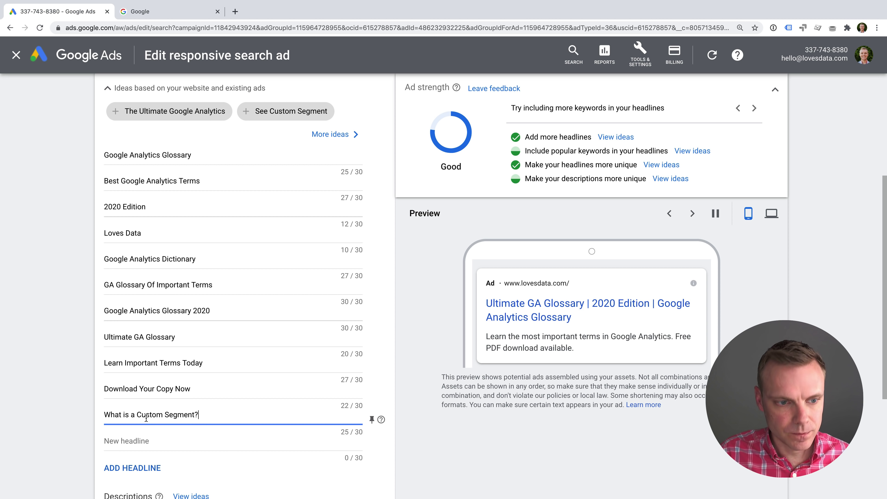
left_click(137, 415)
type("'")
Enter "Important Terminology" as the next headline of the responsive search ad.
left_click(189, 439)
type("All The Important Terms")
key("BackSpace")
key("BackSpace")
key("BackSpace")
key("BackSpace")
key("BackSpace")
key("BackSpace")
key("BackSpace")
key("BackSpace")
key("BackSpace")
key("BackSpace")
key("BackSpace")
key("BackSpace")
key("BackSpace")
key("BackSpace")
key("BackSpace")
key("BackSpace")
key("BackSpace")
key("BackSpace")
key("BackSpace")
key("BackSpace")
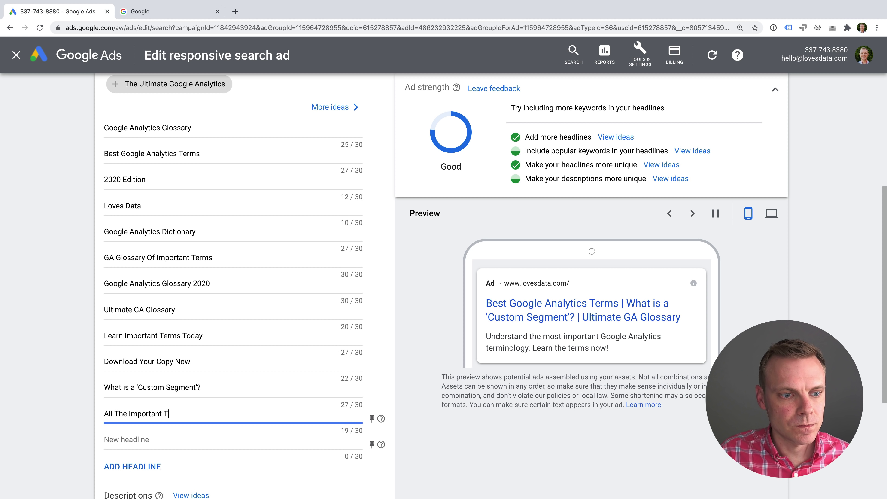
type("Important Terms")
key("BackSpace")
type("inology")
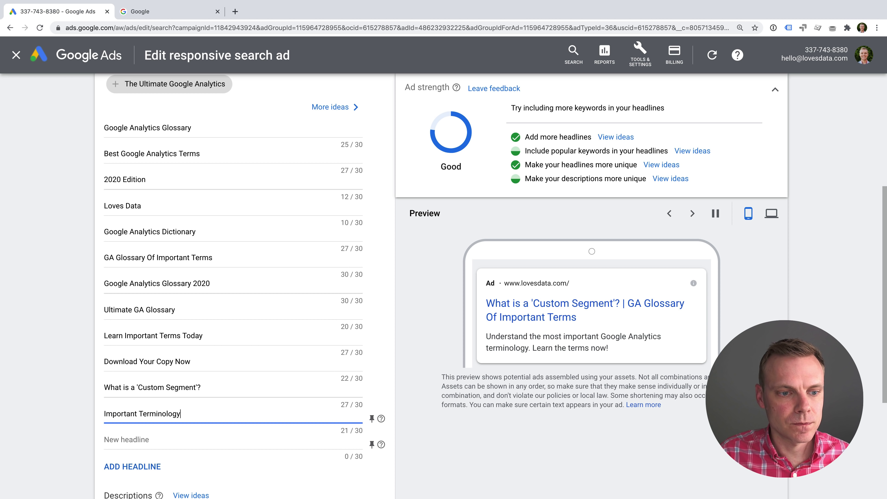
Reword the last headline as "Important GA Terminology" and add the headline "From A to Z, Get Your Glossary".
key("alt+Left")
type("GA")
key("Tab")
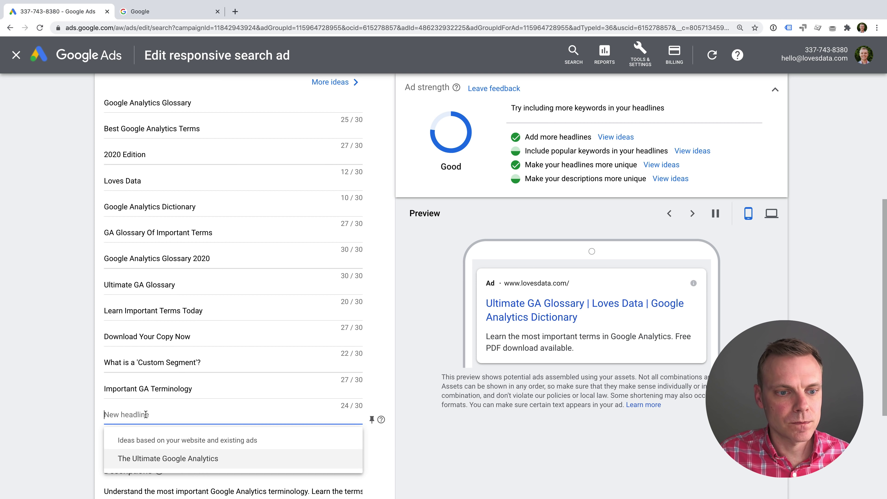
type("From A to Z, Get Your Glossary")
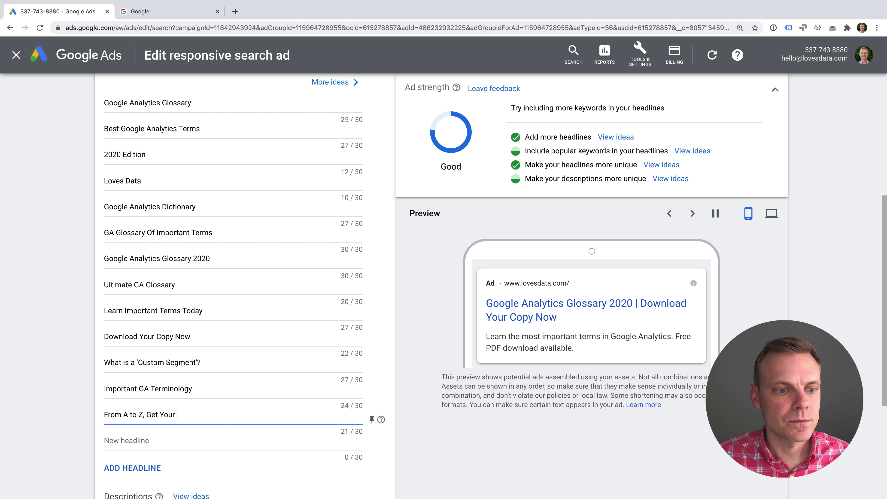
key("Tab")
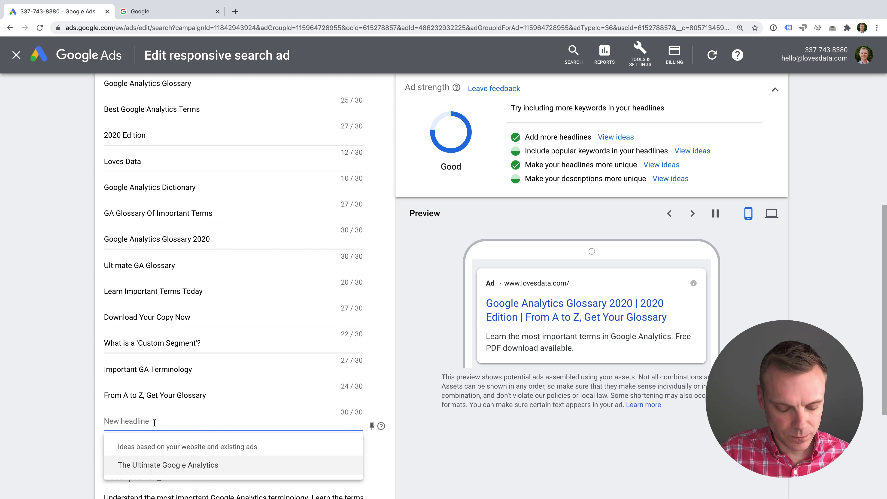
Fill the last two headlines with "Free PDF Glossary To Download" and "Master Google Analytics".
type("Free PDF Glossary To Download")
key("Tab")
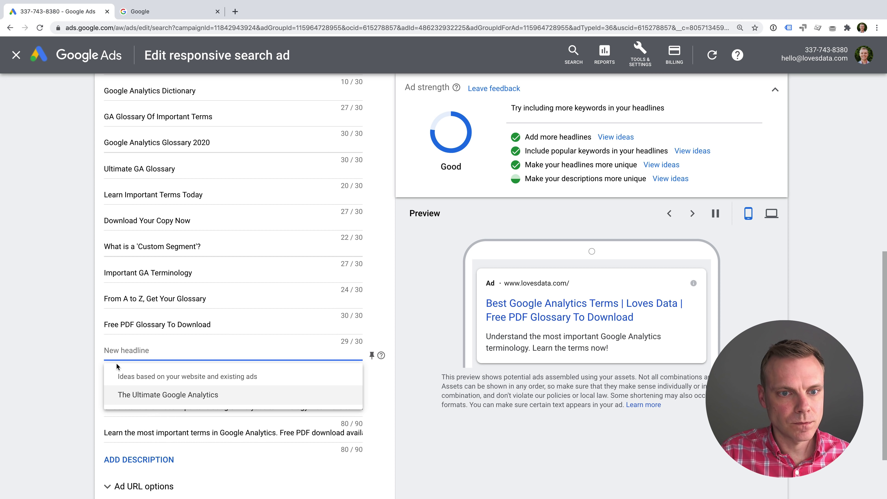
type("Master Google Analytics")
left_click(75, 389)
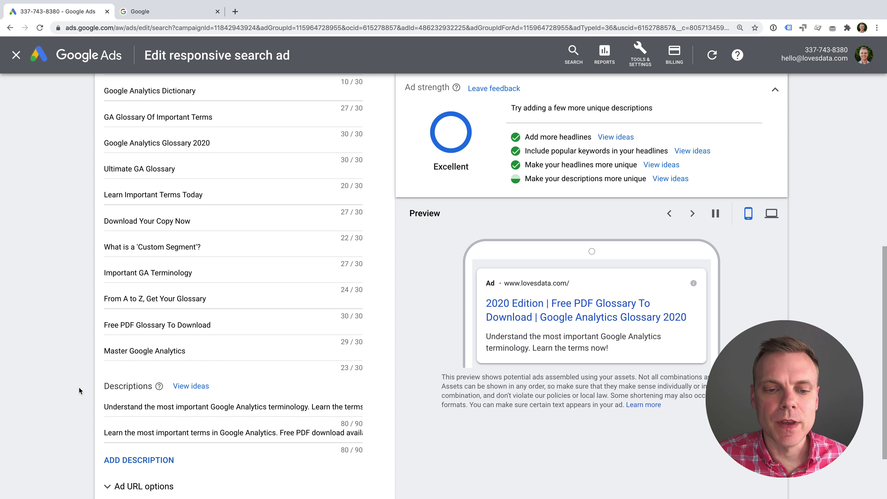
Add a third description reading "Get the 2020 edition of the Google Analytics Glossary from Loves Data. Get it today!".
scroll(78, 387, "down", 2)
scroll(144, 405, "down", 2)
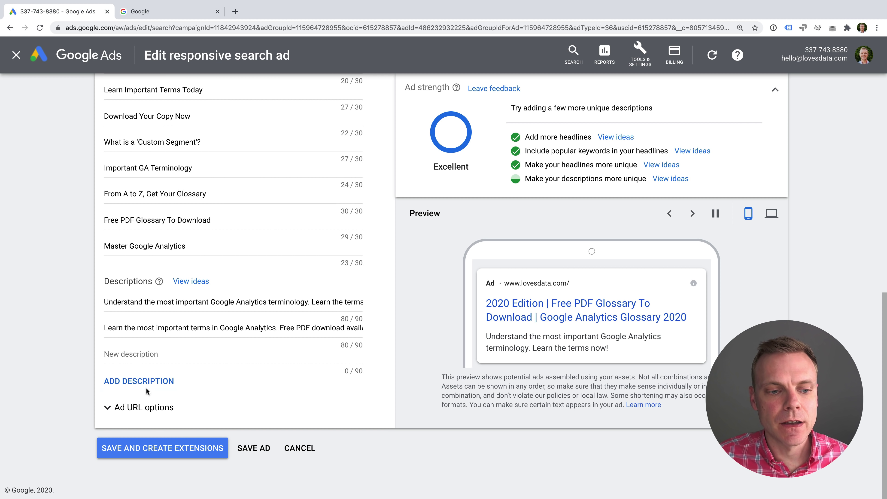
left_click(145, 382)
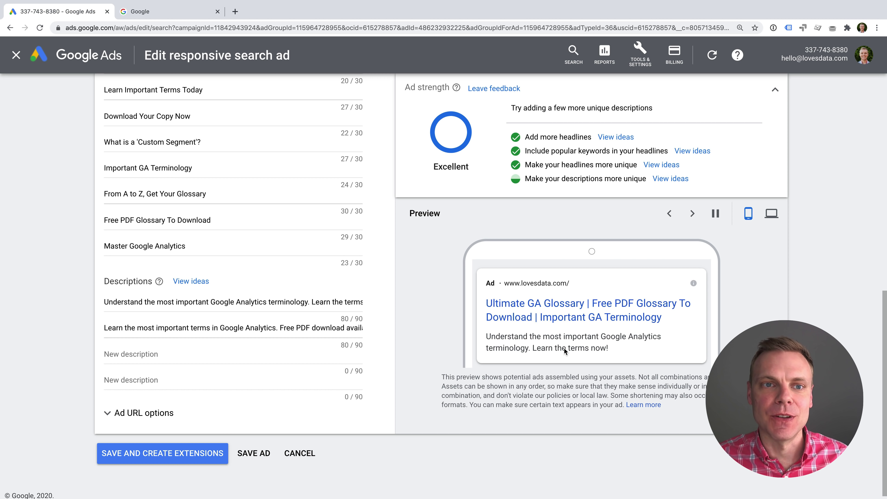
left_click(146, 353)
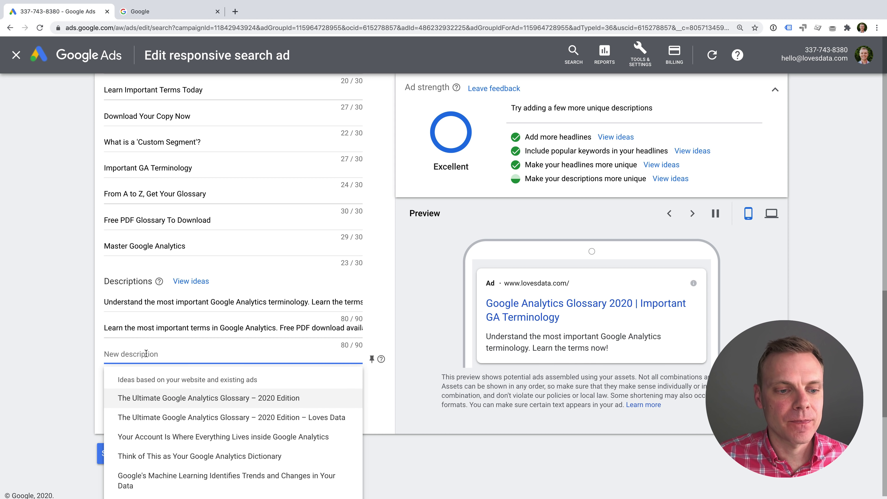
type("Get the 2020 edition of the Google Analytics G")
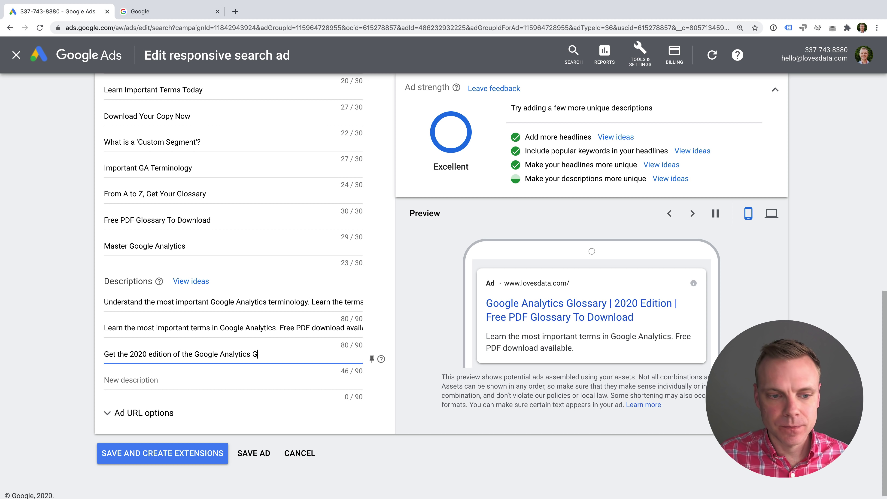
type("lossary from Loves Data. Get it today!")
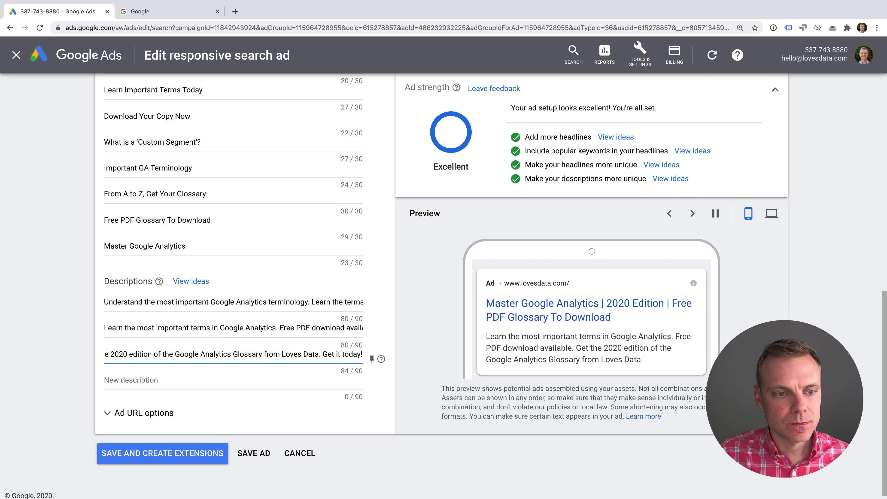
Enter "Think of this as your Google Analytics Dictionary. All of the terms in a glossary." as the fourth description and save the ad.
left_click(140, 379)
type("Think ")
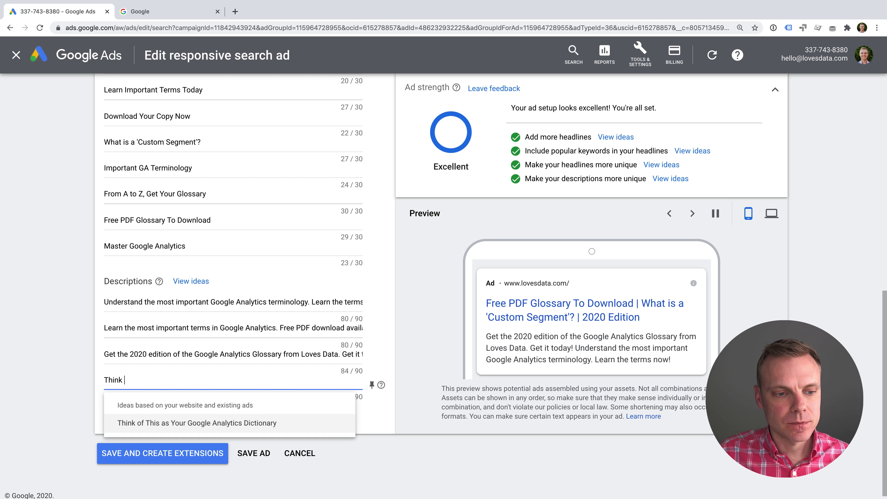
type("of this as your Google Analytics Dictionary. All ")
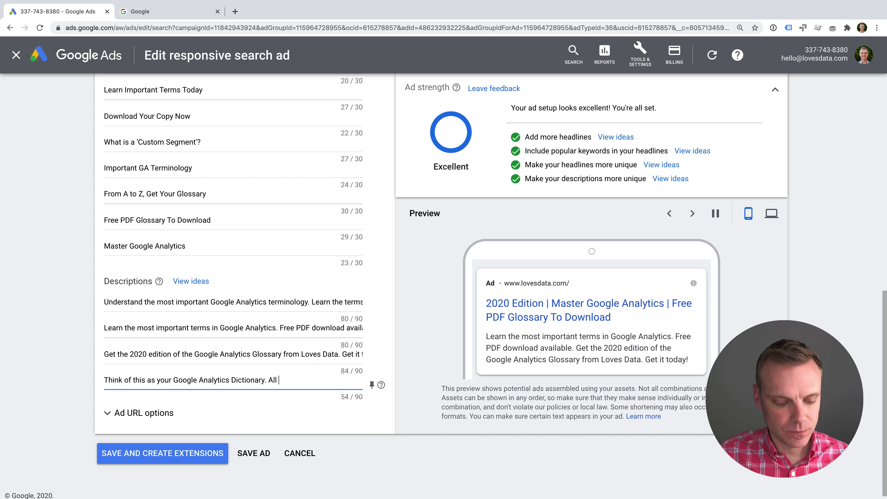
type("of the important terms in a glossary.")
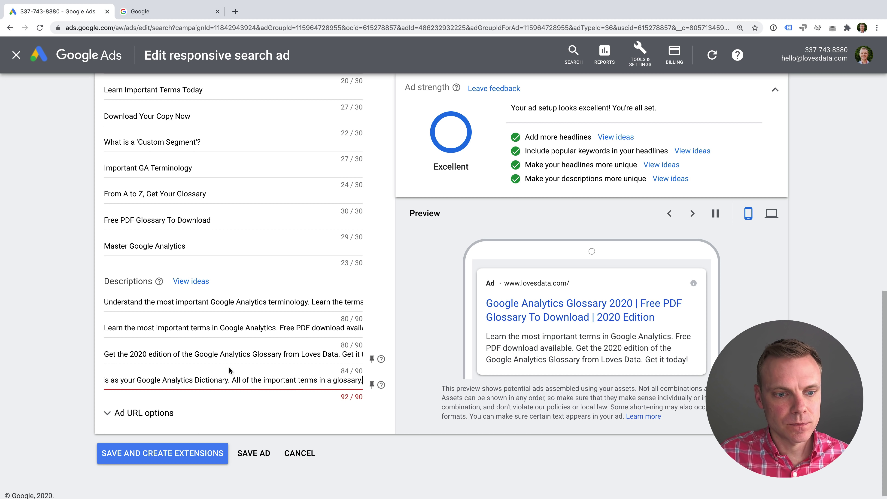
left_click_drag(264, 380, 299, 379)
key("BackSpace")
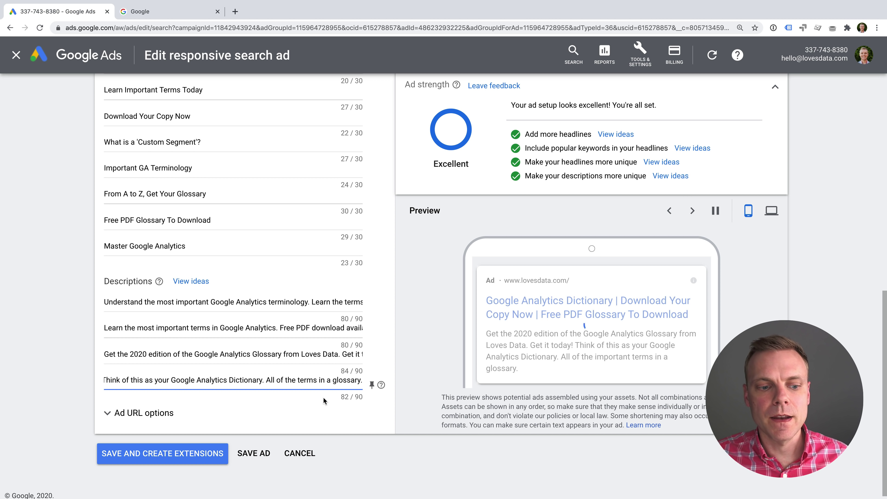
left_click(257, 451)
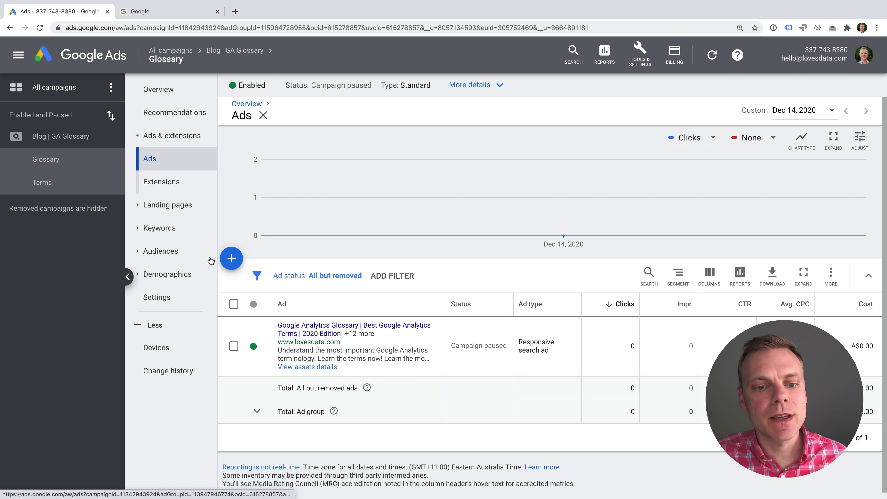
Copy the Glossary ad group's responsive search ad and paste it into the Terms ad group of the Blog | GA Glossary campaign.
left_click(234, 346)
left_click(297, 275)
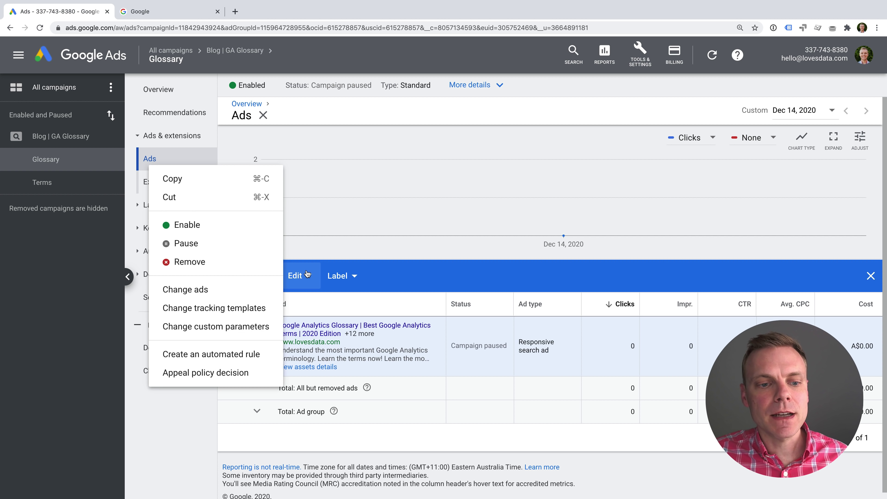
left_click(231, 179)
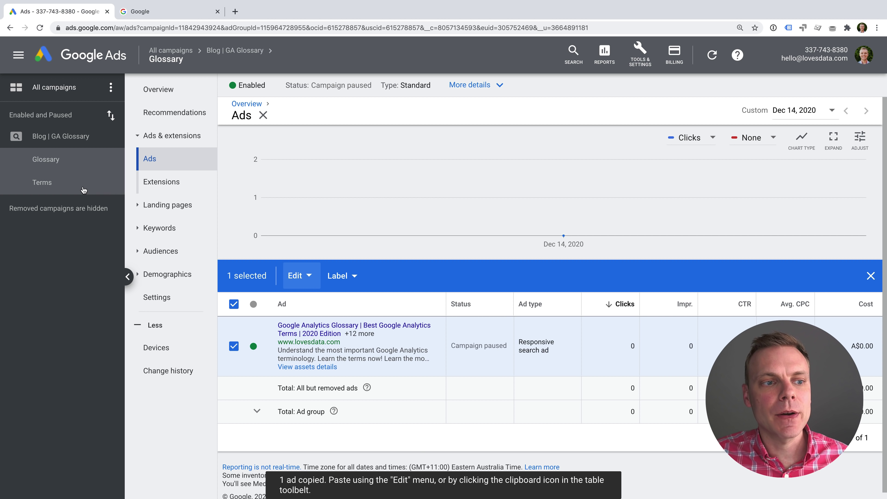
left_click(119, 174)
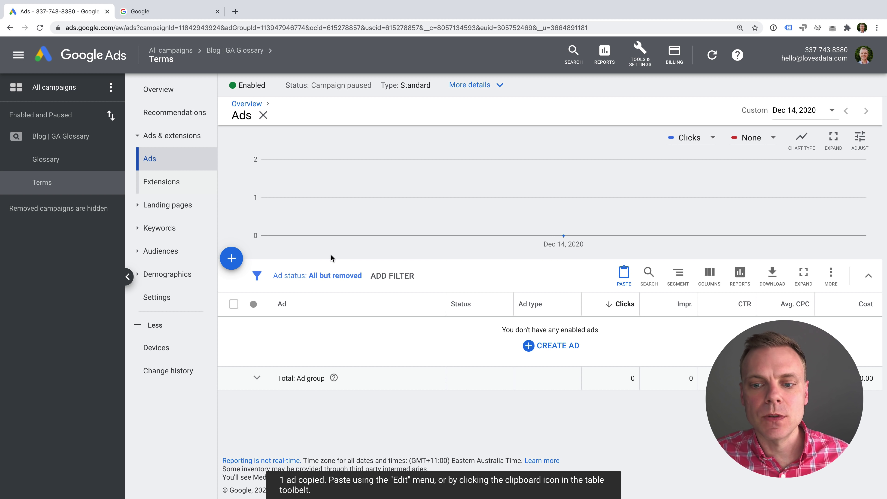
left_click(624, 274)
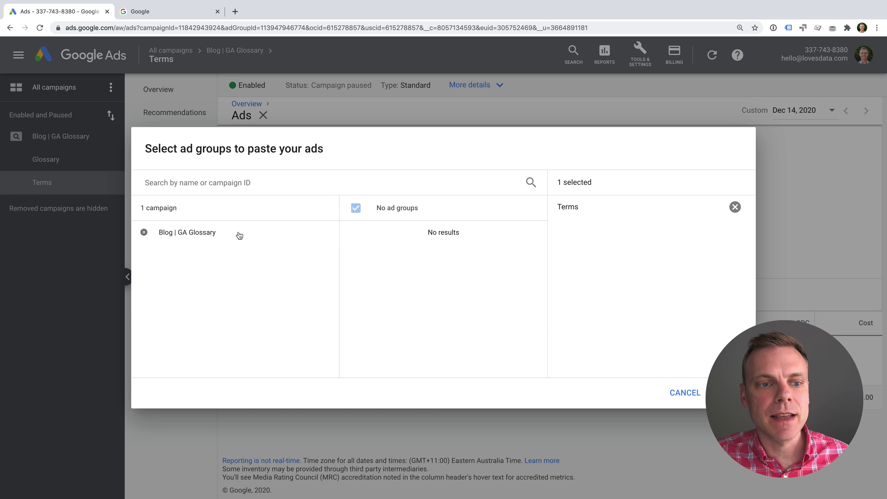
left_click(239, 235)
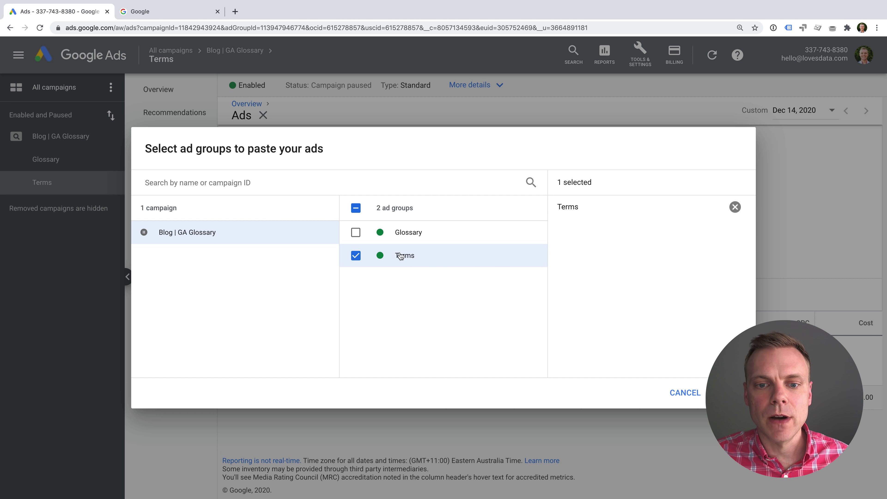
left_click(730, 392)
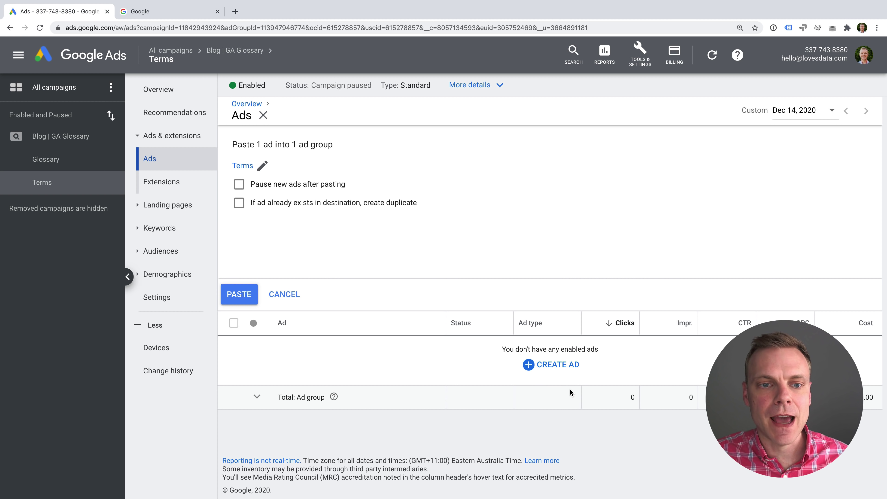
left_click(241, 297)
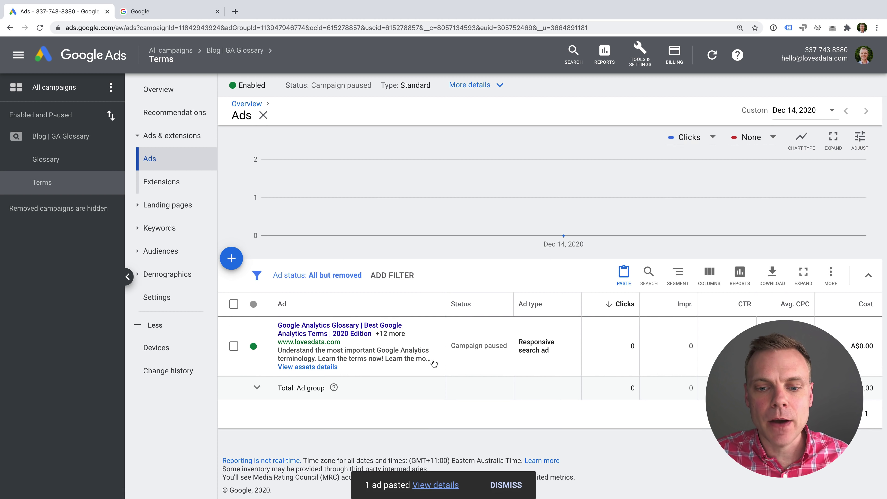
Open the pasted ad in the Terms ad group for editing and change its first headline to "Google Analytics Terms".
left_click(437, 346)
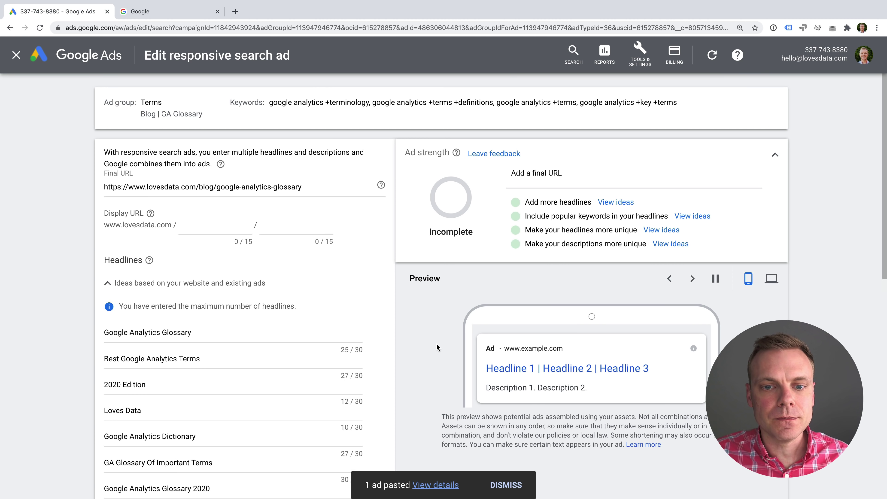
scroll(160, 255, "down", 3)
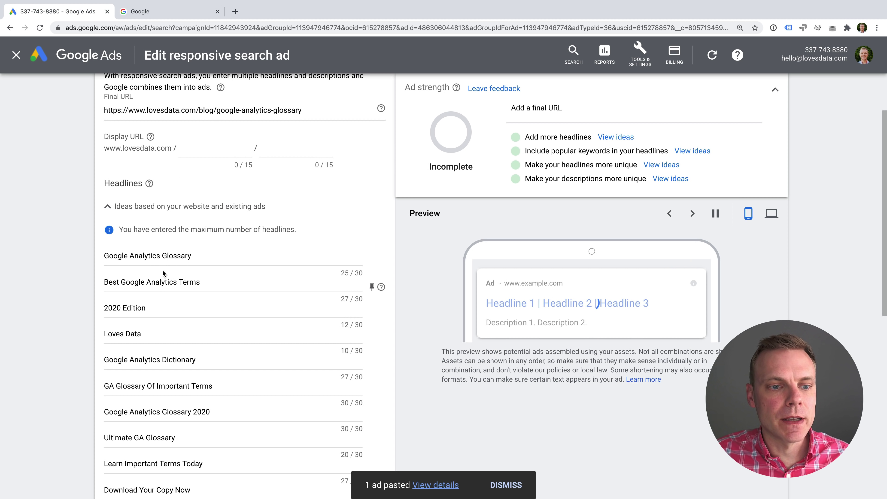
left_click(225, 255)
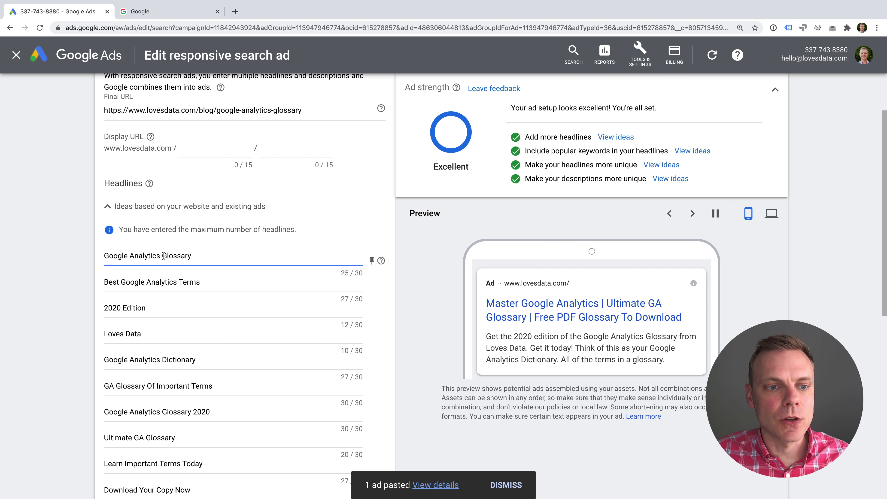
left_click_drag(162, 255, 211, 254)
type("Ter")
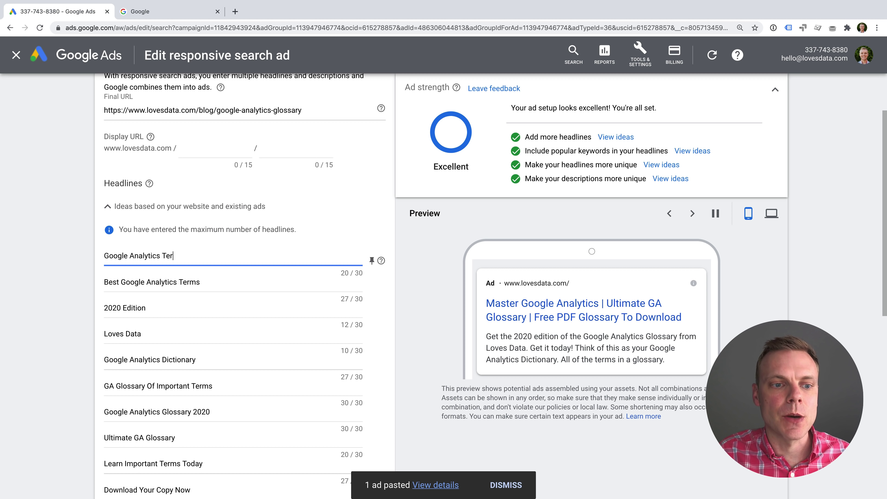
type("ms")
left_click(199, 282)
key("BackSpace")
type("ino")
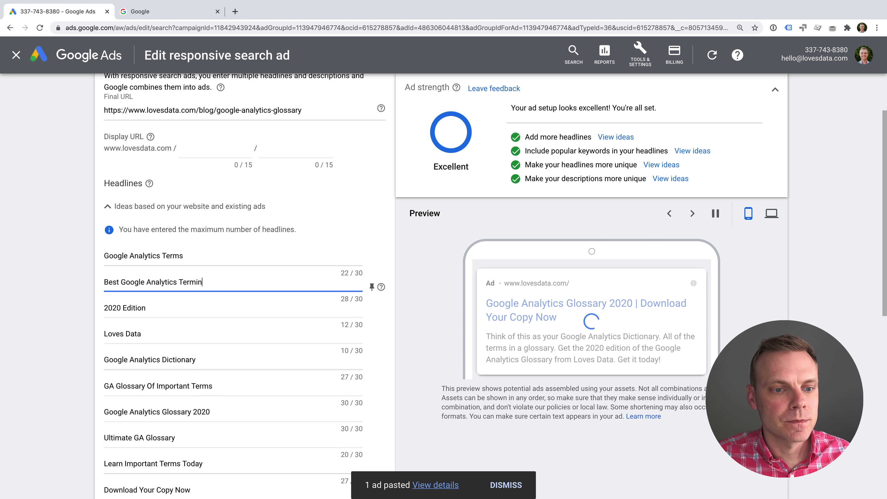
key("BackSpace")
key("BackSpace")
key("BackSpace")
type("s")
Change the seventh headline to "Google Analytics Terminology" and the eighth headline to "Ultimate GA Terms 2020".
scroll(212, 281, "down", 3)
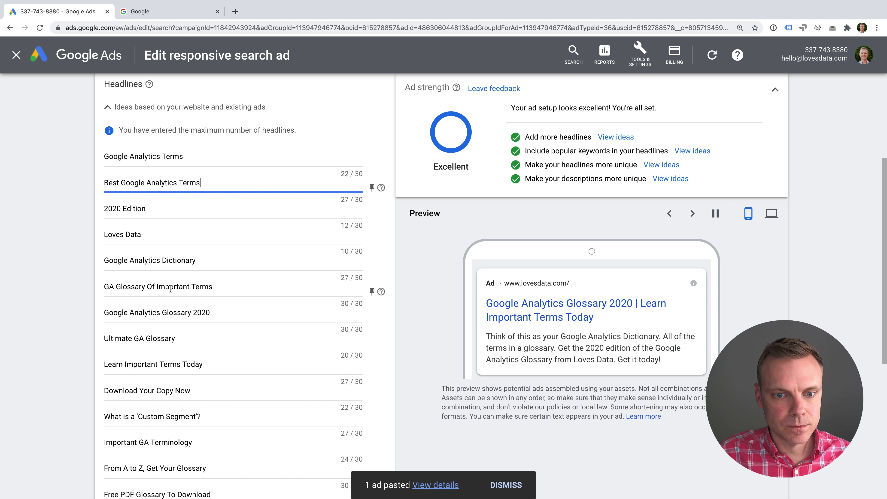
left_click_drag(162, 312, 191, 311)
type("Terminl")
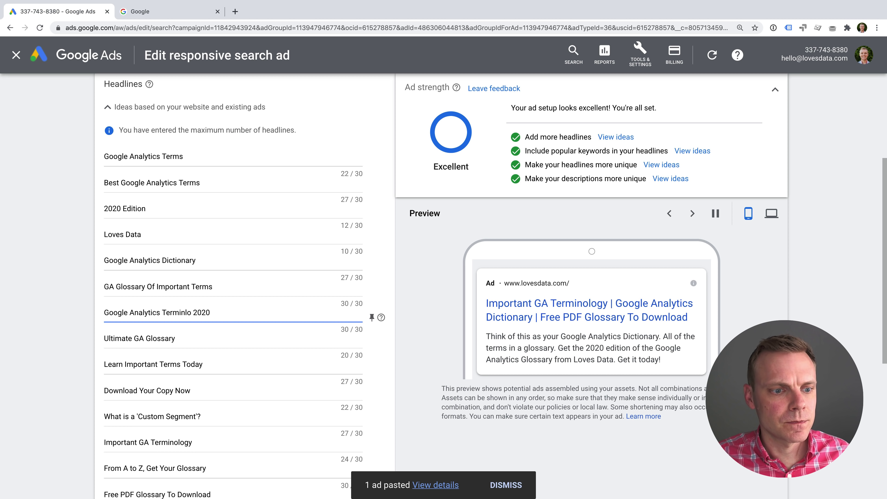
key("BackSpace")
type("ology")
left_click_drag(204, 312, 241, 312)
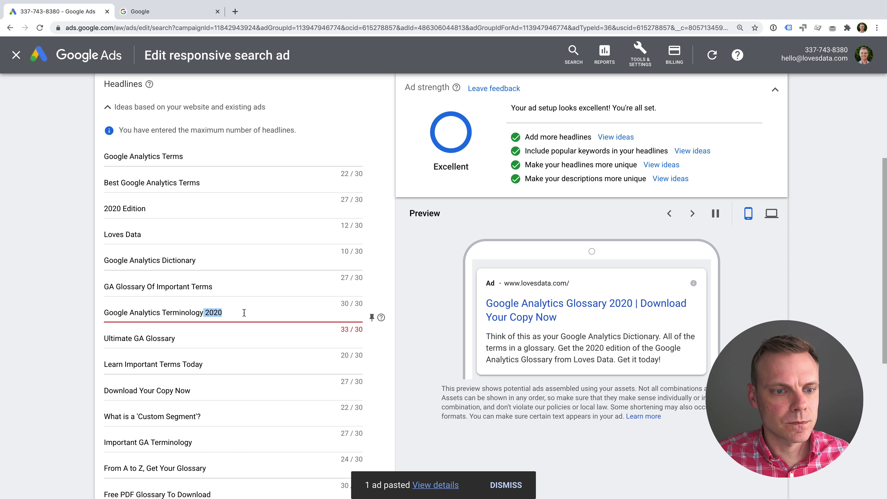
key("BackSpace")
double_click(164, 338)
type("Terms 2020")
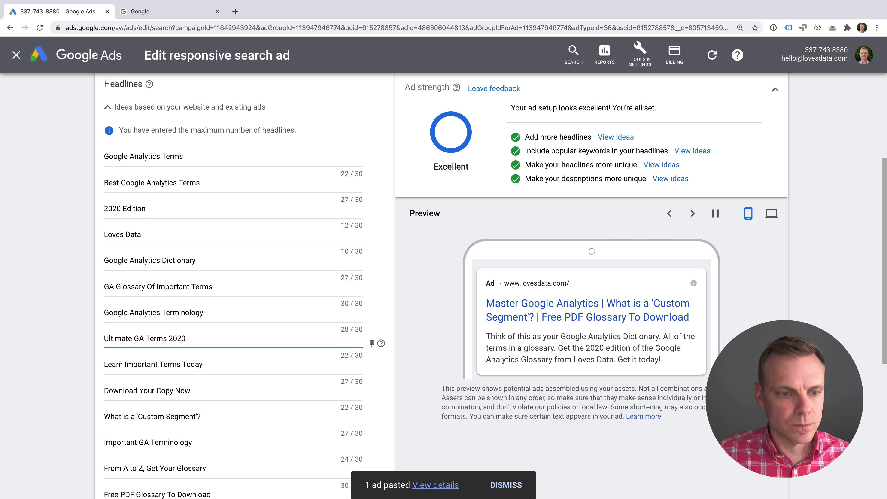
Change the "From A to Z" headline to "From A to Z, Learn Terminology" and the free PDF headline to "Free PDF Of Terms To Download".
scroll(158, 338, "down", 2)
scroll(210, 337, "down", 2)
left_click(178, 312)
left_click_drag(146, 312, 207, 312)
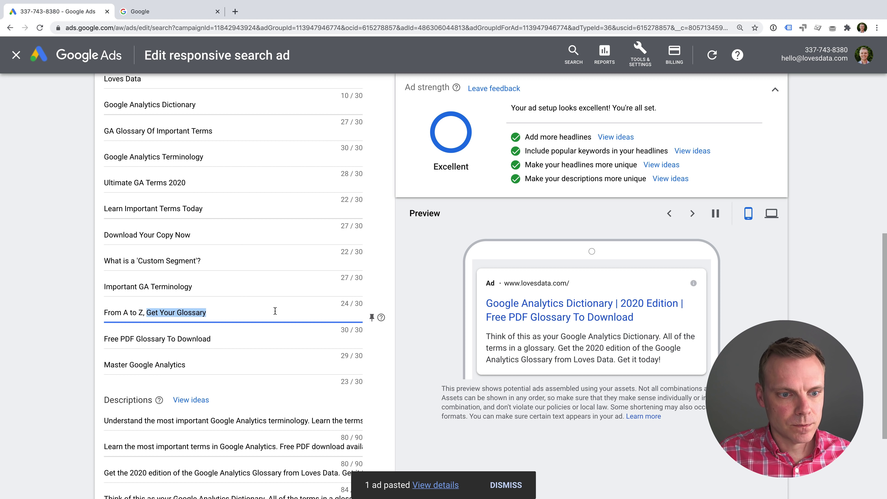
type("Learn Terminology")
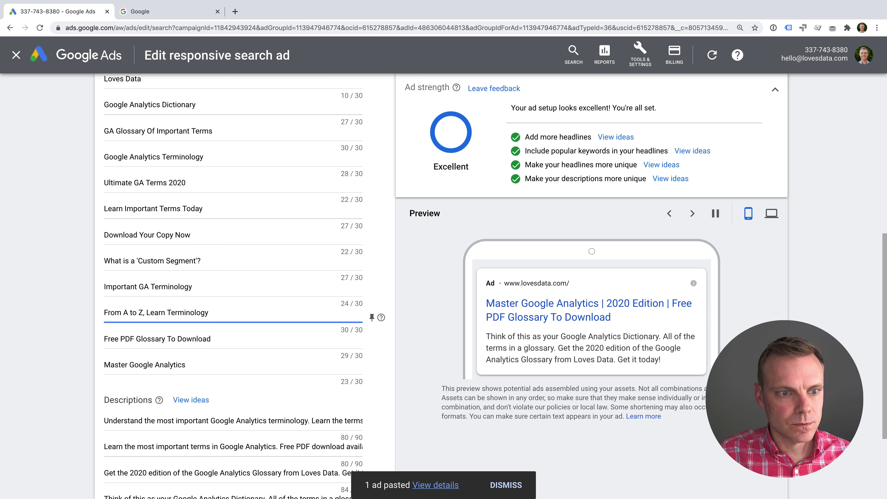
double_click(164, 338)
type("Of Terms")
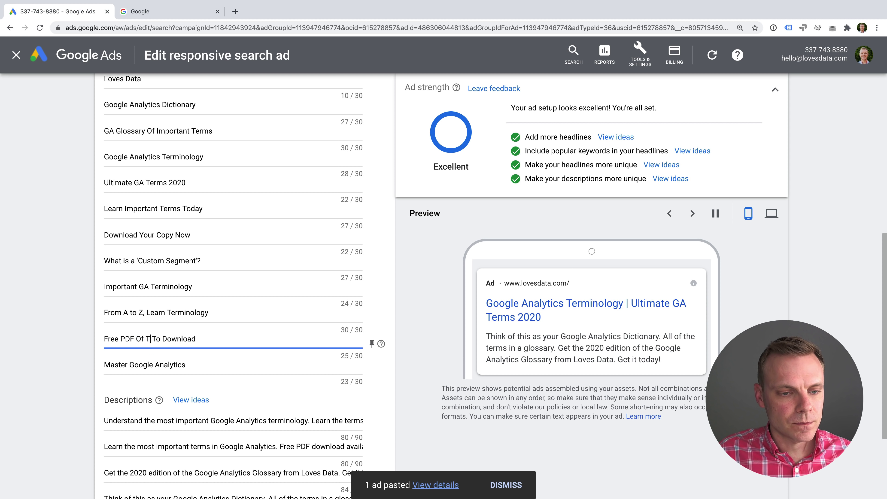
Check the four descriptions of the Terms ad group's responsive search ad and save the edited ad.
scroll(317, 327, "down", 3)
left_click(318, 328)
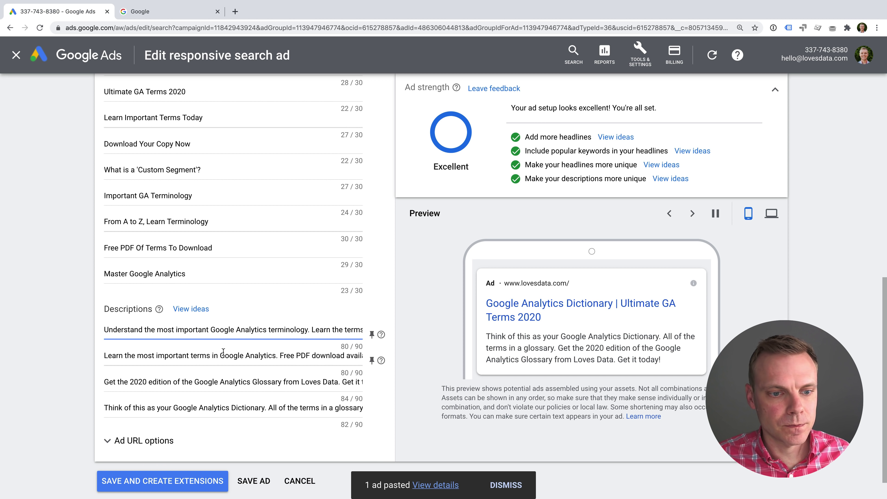
left_click(210, 355)
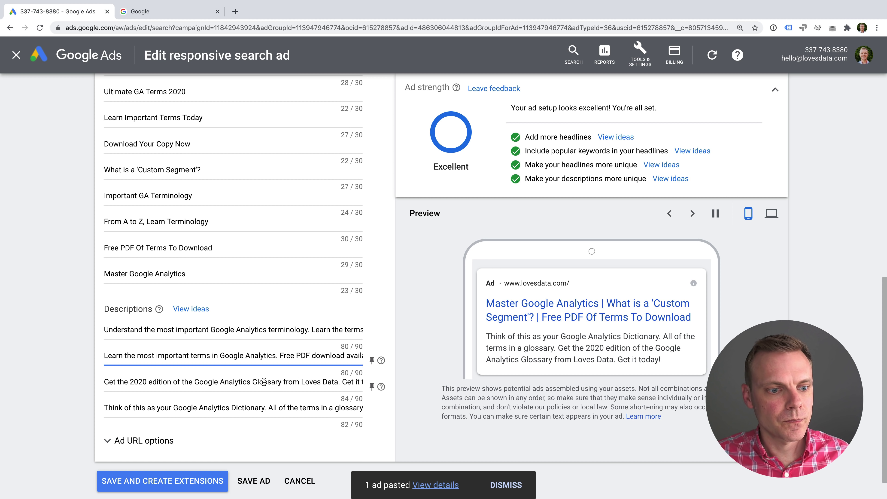
left_click(300, 407)
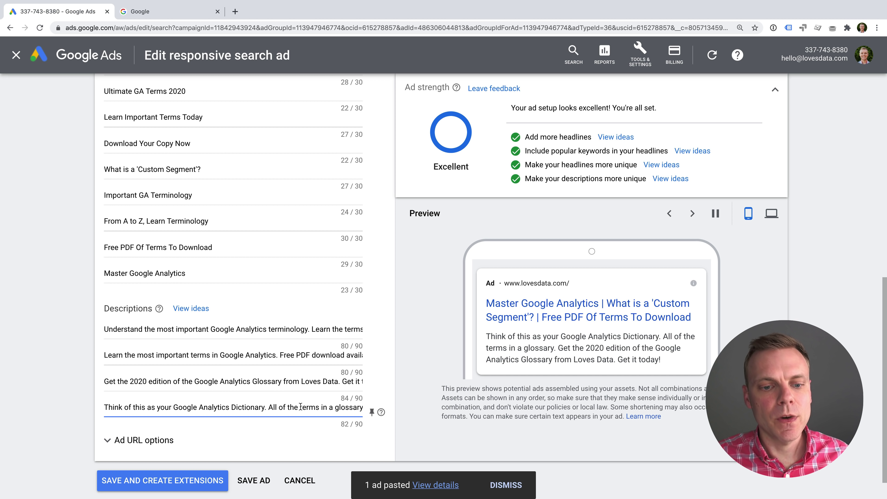
left_click(260, 481)
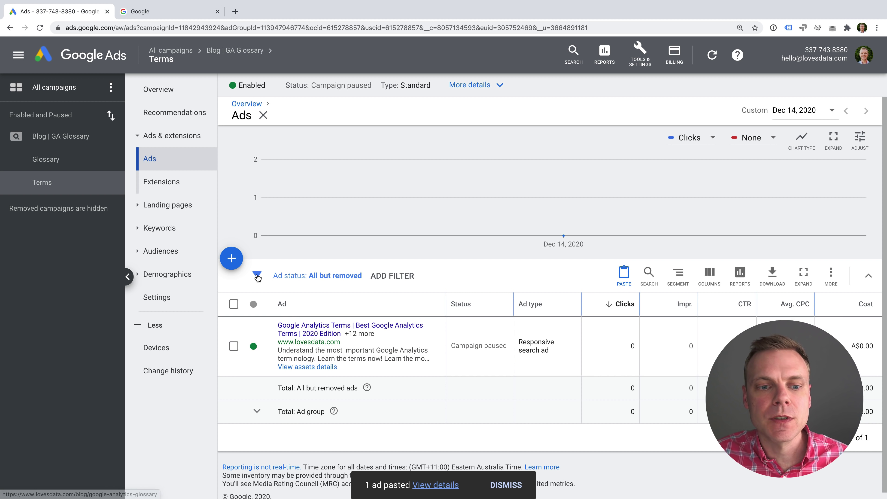
Look over the blank call ad form for the Terms ad group, and return to the ad group's ads.
left_click(231, 258)
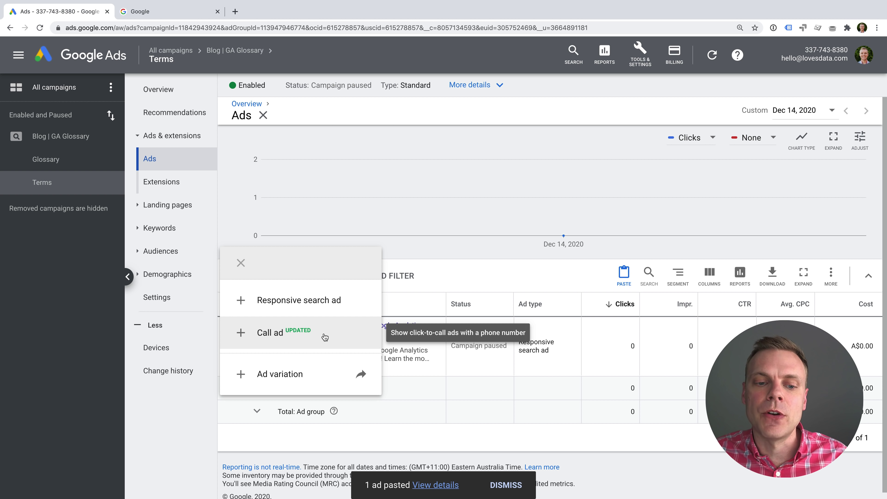
left_click(324, 335)
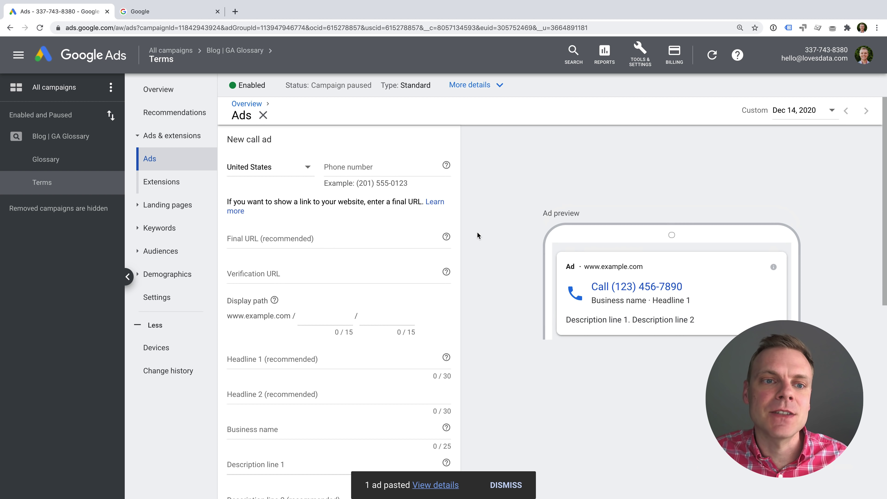
left_click(262, 116)
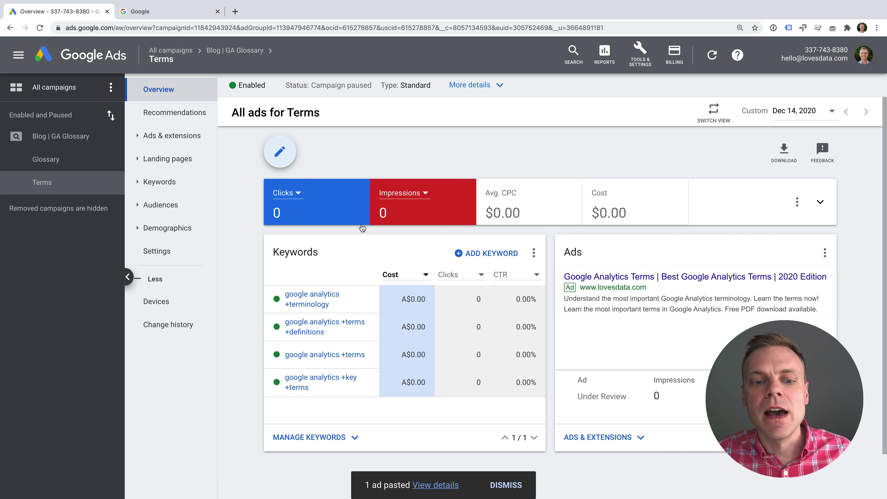
left_click(192, 134)
left_click(177, 158)
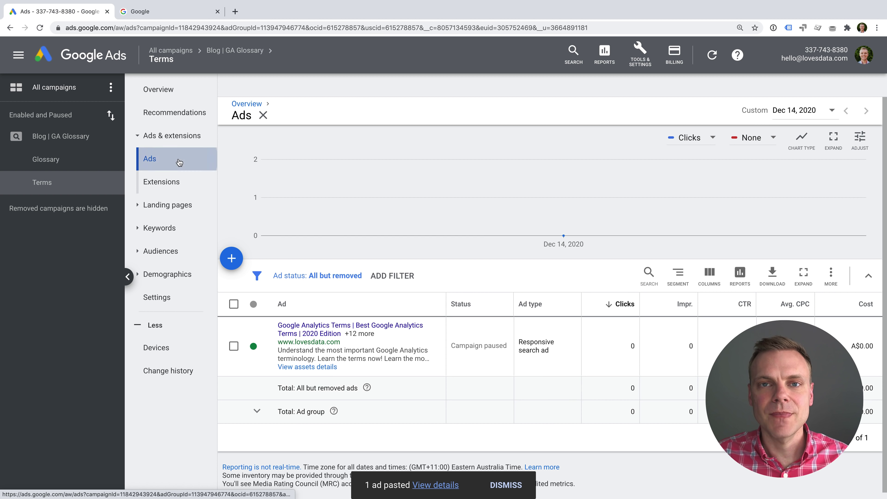
Draft an ad variation for text ads in all campaigns that replaces "Google Analytics" with "GA" in headlines.
left_click(232, 261)
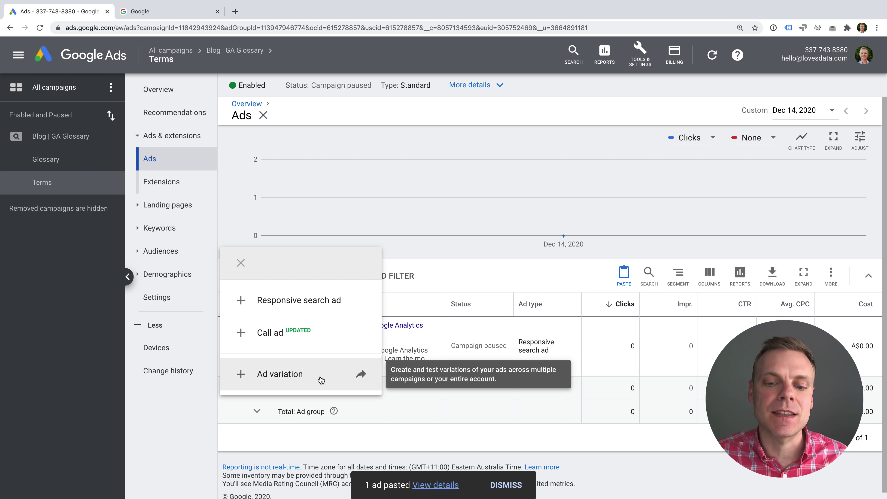
left_click(321, 380)
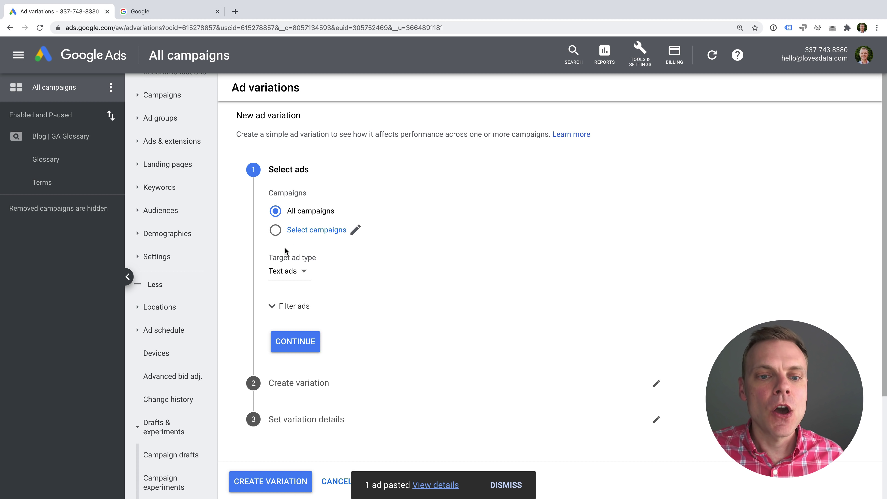
left_click(309, 344)
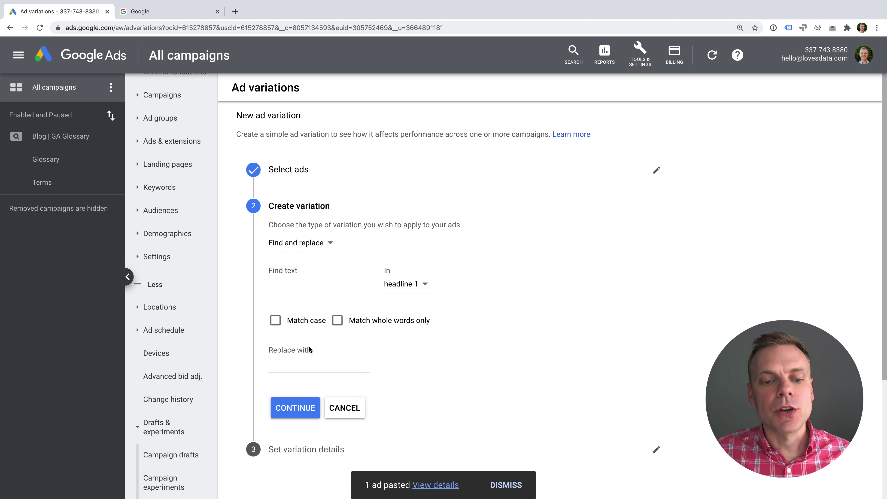
left_click(284, 290)
type("Google Analytics")
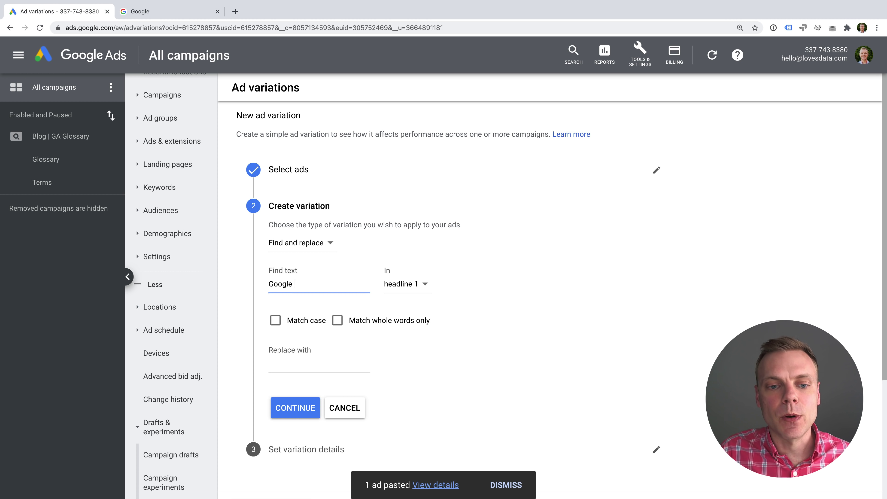
left_click(422, 284)
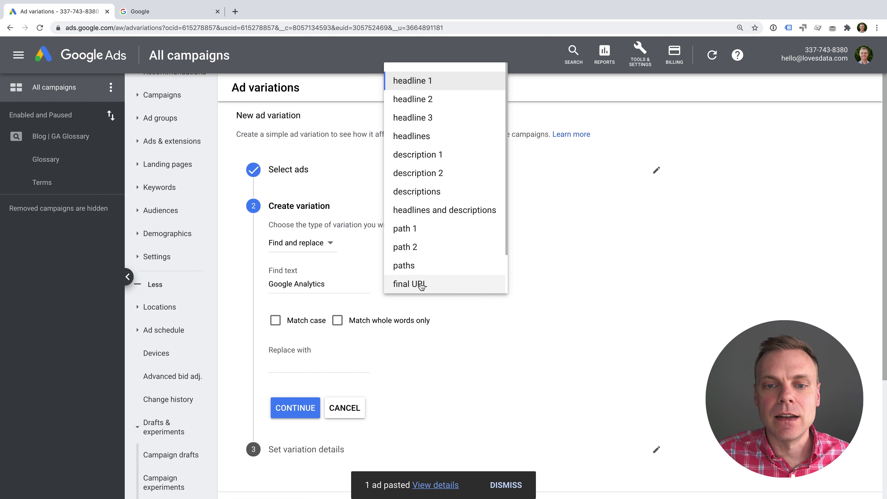
left_click(421, 137)
left_click(314, 360)
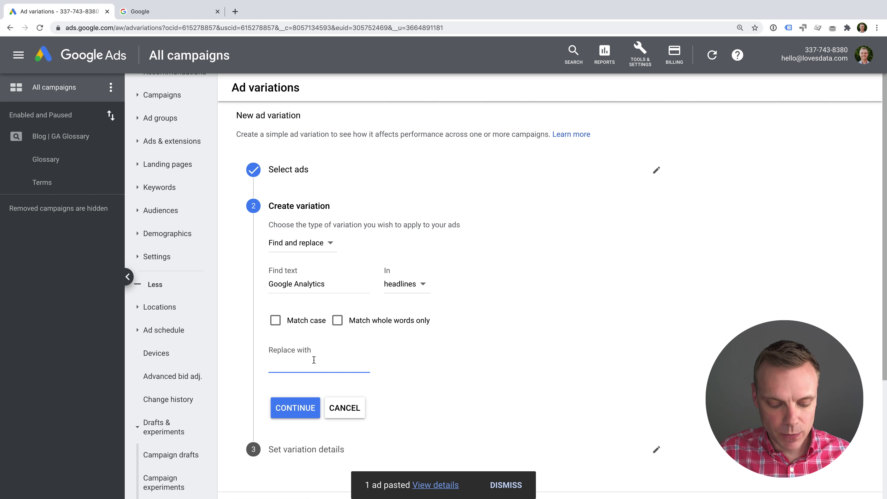
type("GA")
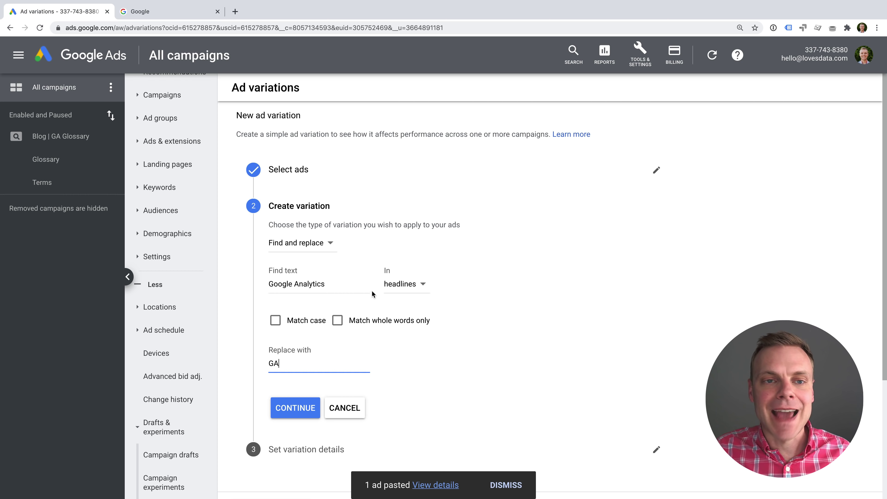
Examine the daily budget and the bidding settings, including the maximum CPC bid limit, of the Blog | GA Glossary campaign.
scroll(189, 224, "up", 3)
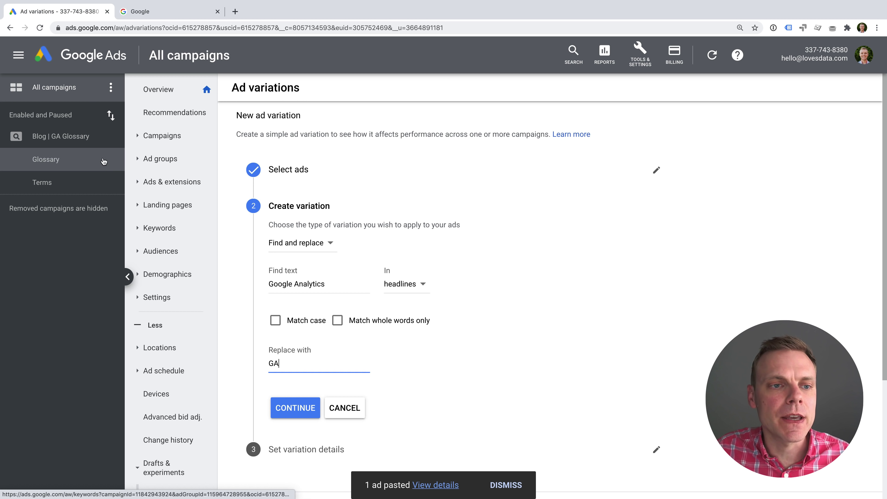
left_click(85, 139)
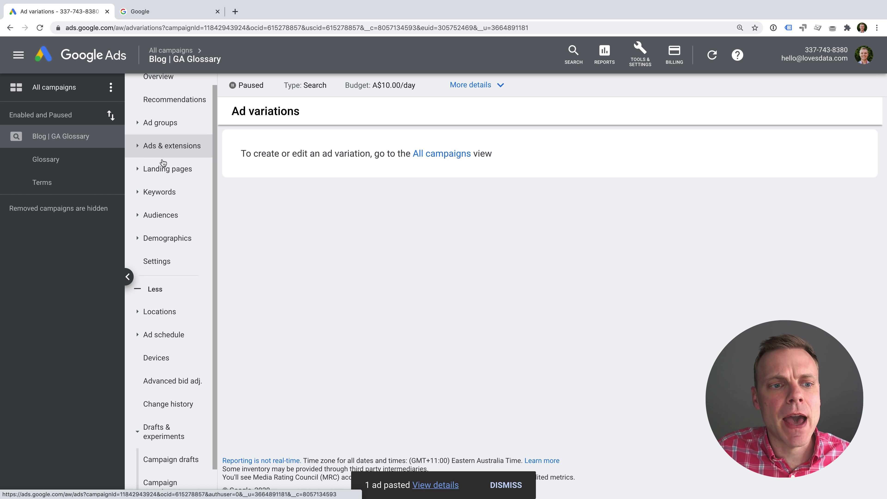
scroll(192, 158, "up", 1)
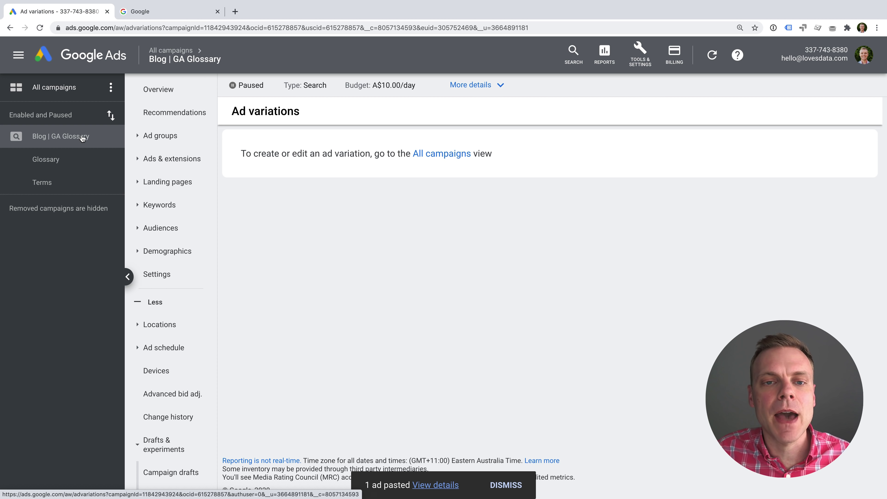
left_click(156, 274)
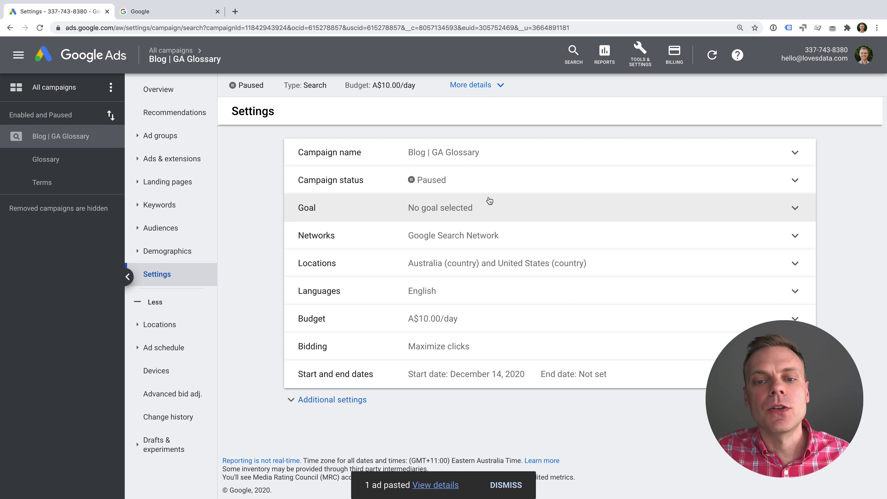
left_click(475, 322)
scroll(494, 311, "down", 4)
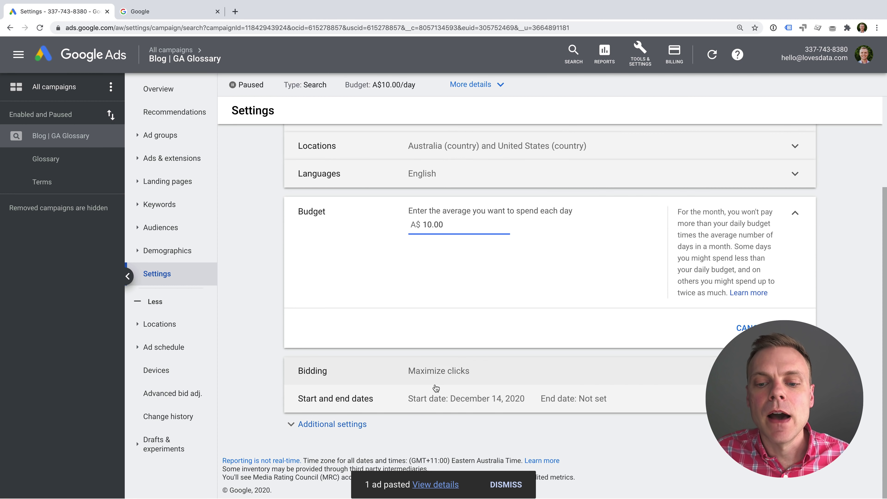
left_click(466, 375)
scroll(461, 365, "down", 2)
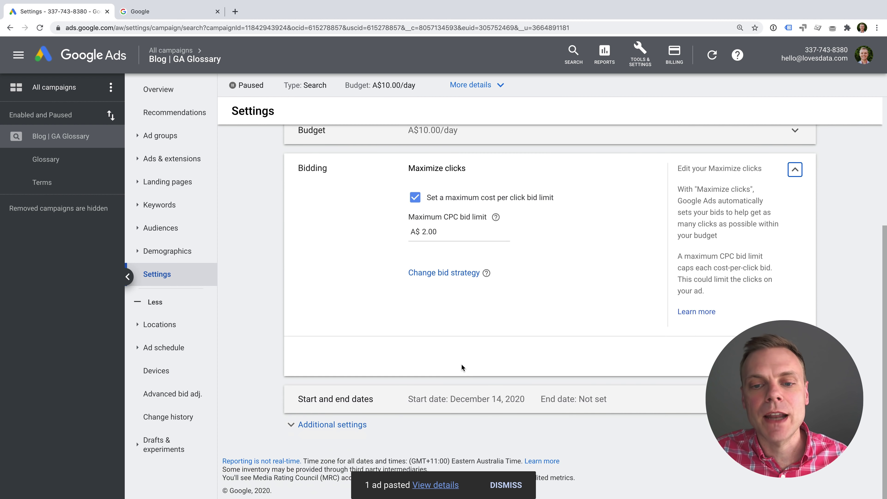
left_click(423, 232)
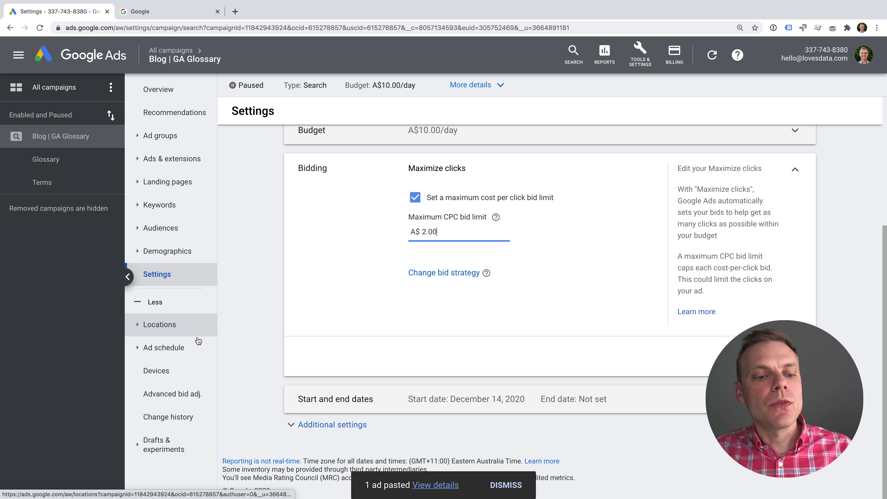
Set the campaign's bid adjustment for mobile phones to an increase of 100% and save it.
left_click(174, 369)
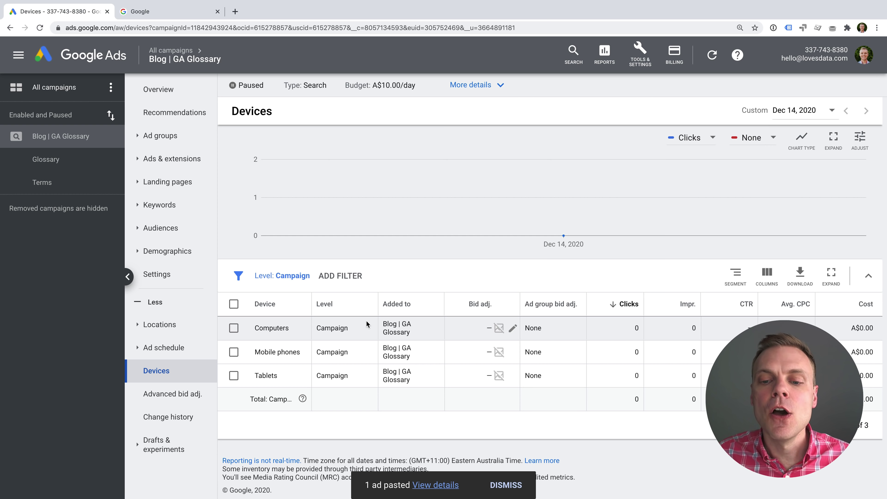
left_click(512, 352)
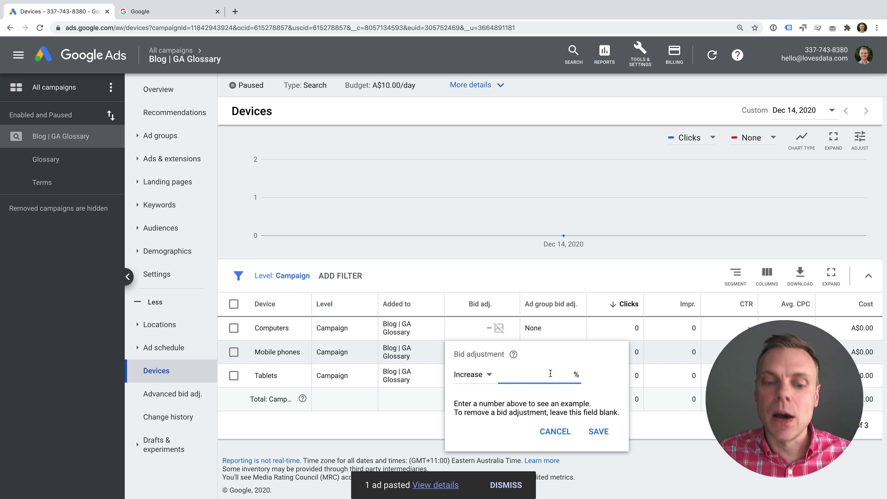
type("100")
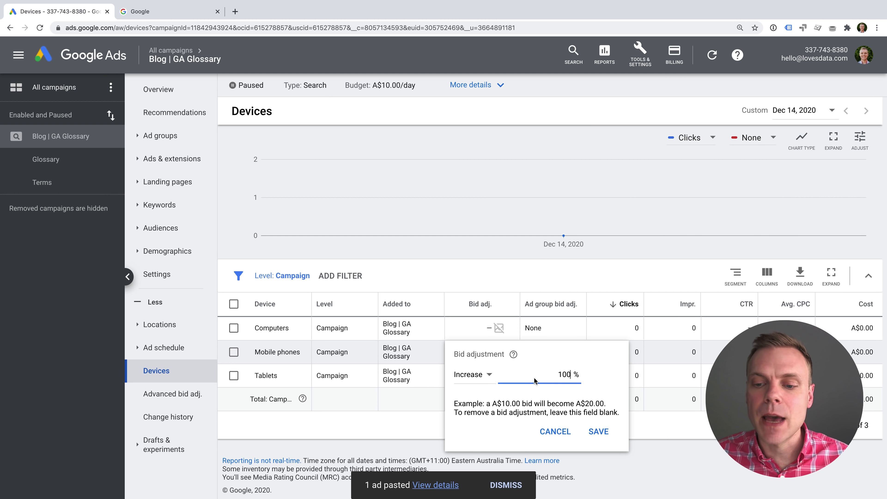
left_click(599, 432)
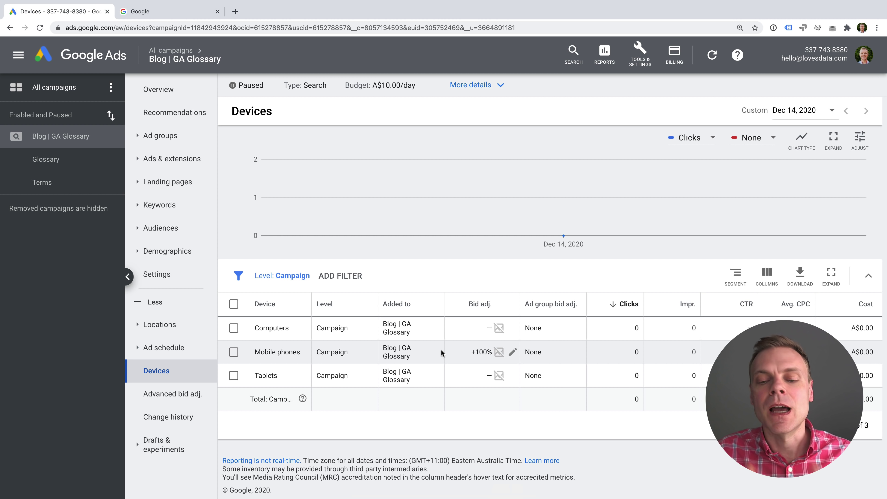
Read the help on bid adjustments, then remove the mobile phones bid adjustment and save.
left_click(512, 352)
mouse_move(513, 355)
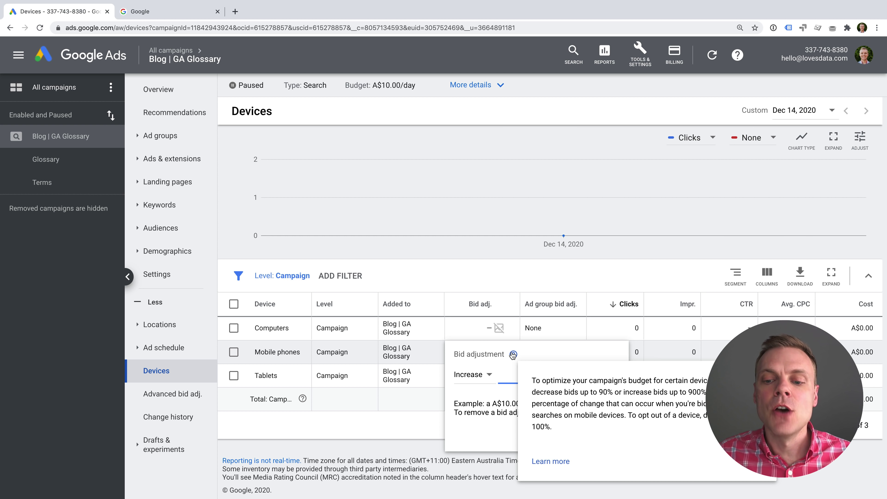
left_click(577, 375)
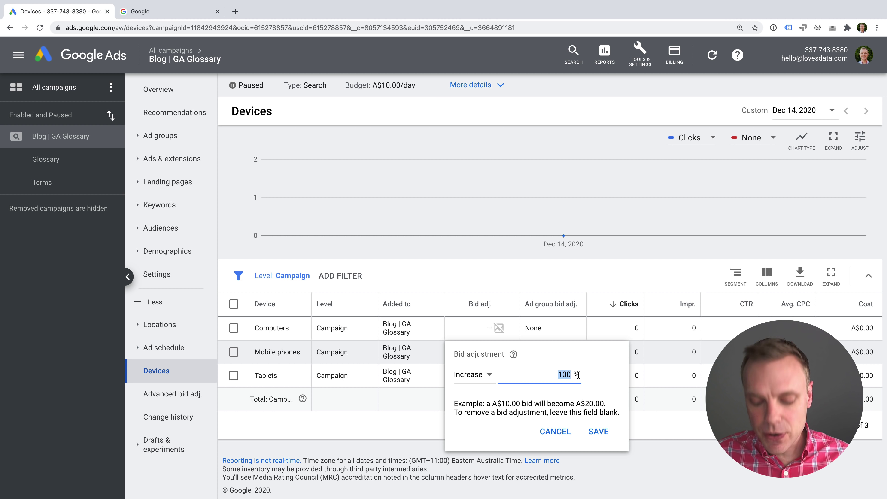
key("BackSpace")
left_click(598, 430)
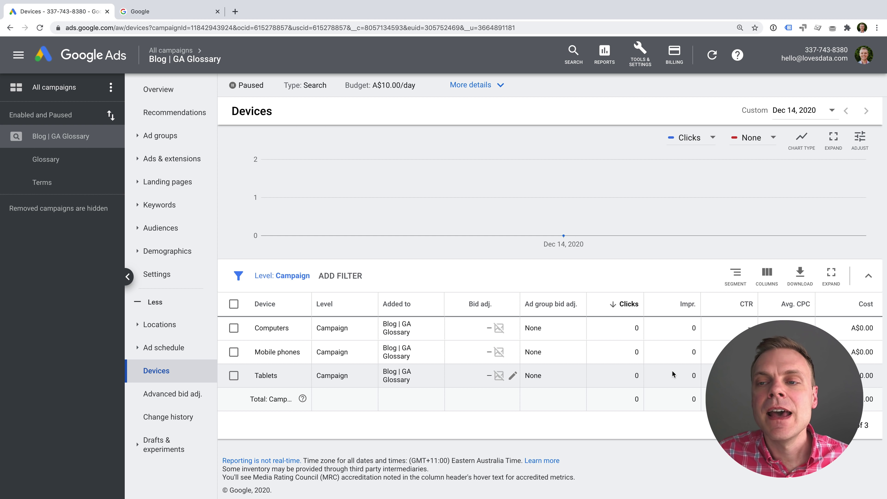
View the account's conversion tracking page, return to the campaign's device list, and look over the available account tools.
left_click(645, 65)
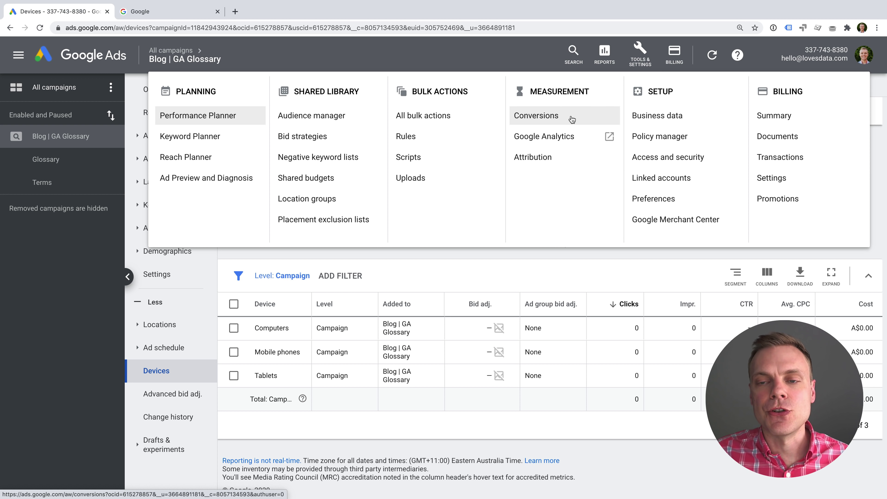
left_click(572, 118)
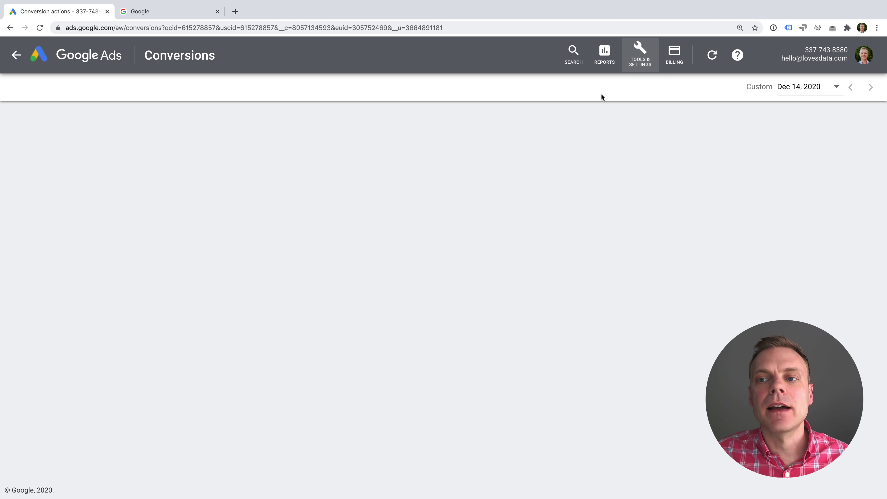
left_click(640, 56)
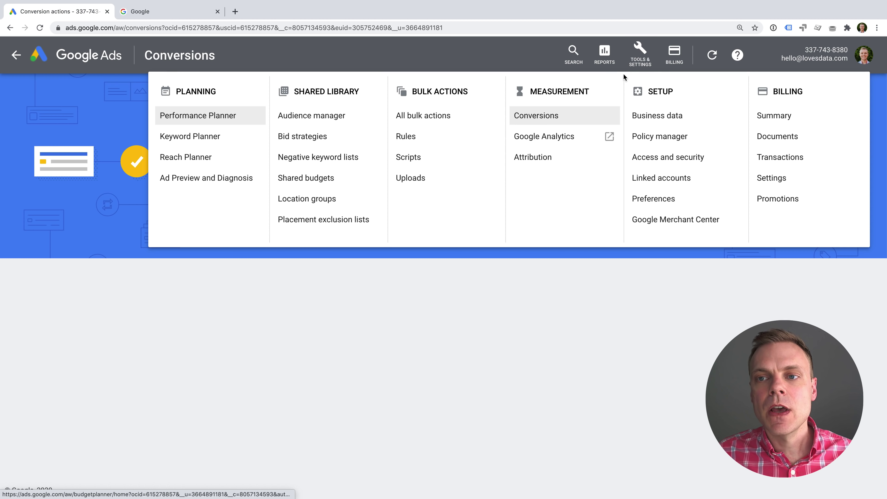
left_click(640, 56)
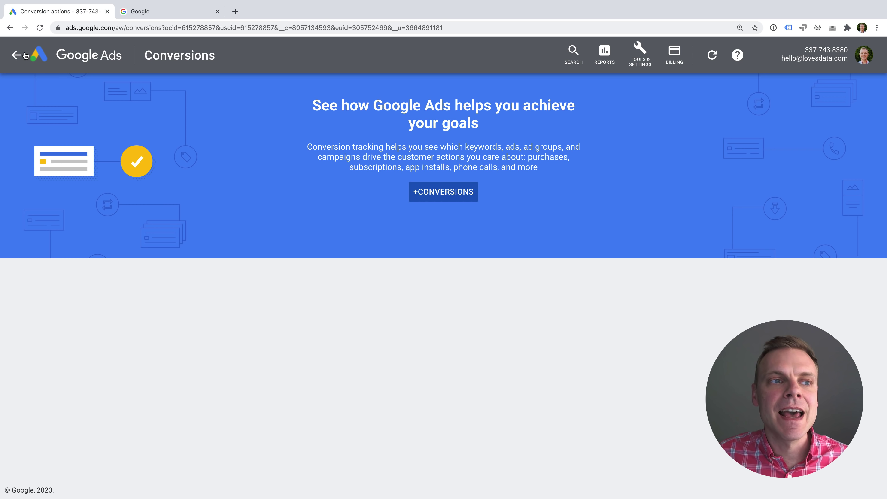
left_click(16, 55)
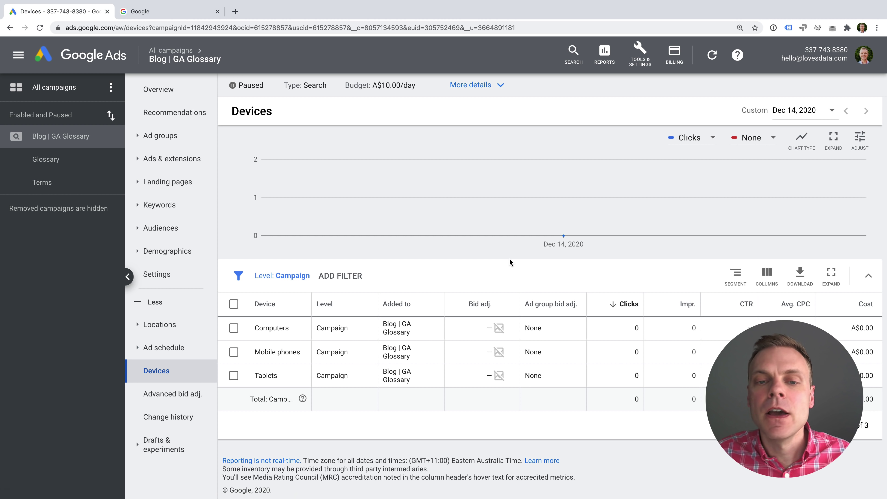
left_click(640, 56)
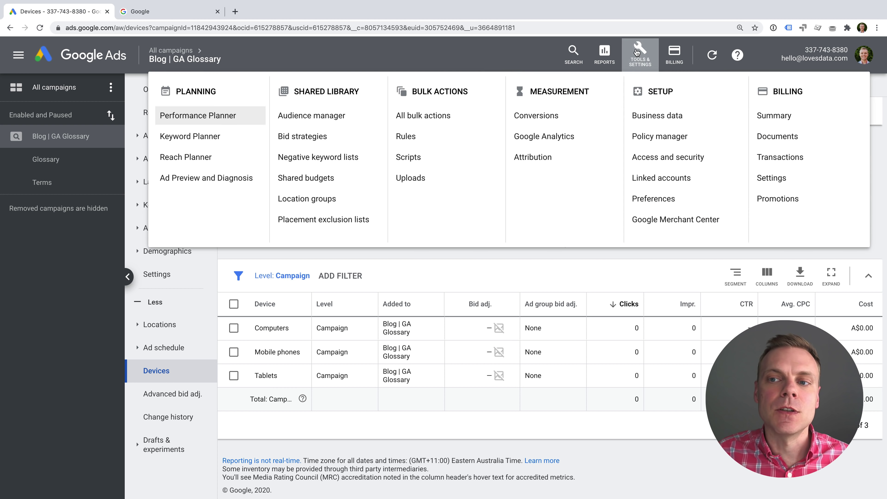
Start a new conversion action, examine the sources available for importing conversions such as Google Analytics (UA), then leave without creating it.
left_click(558, 116)
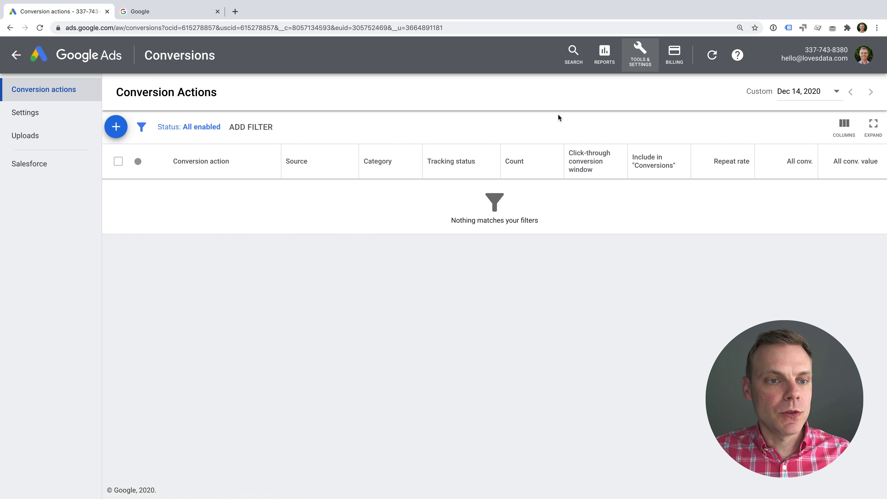
left_click(120, 129)
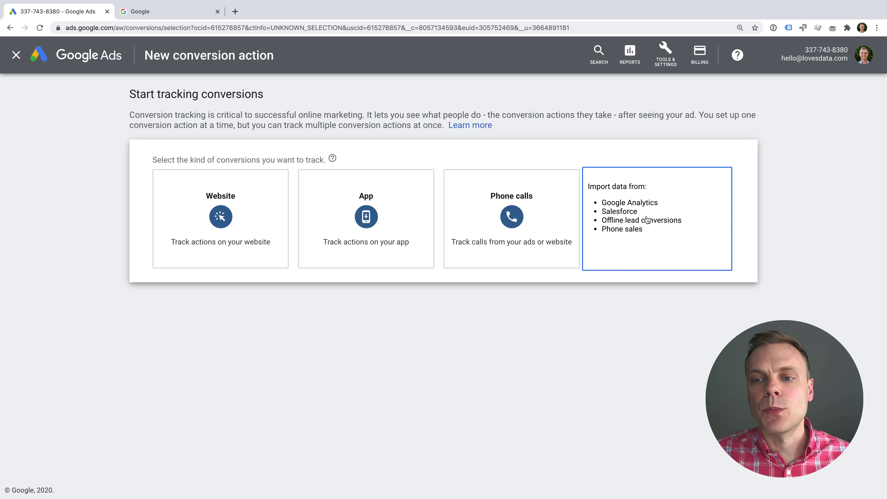
left_click(650, 217)
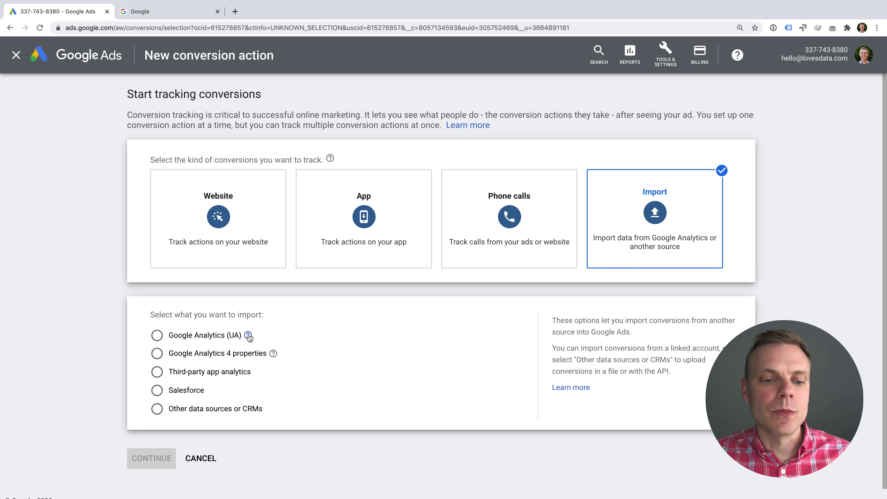
mouse_move(247, 335)
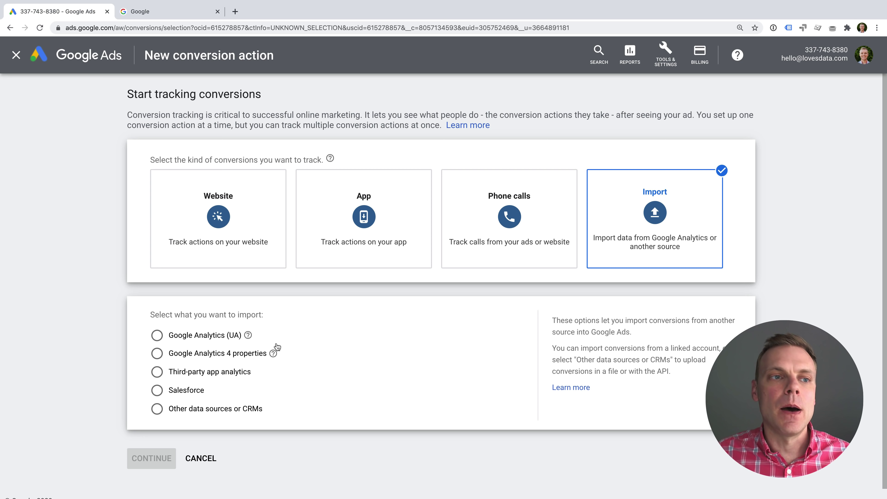
left_click(15, 54)
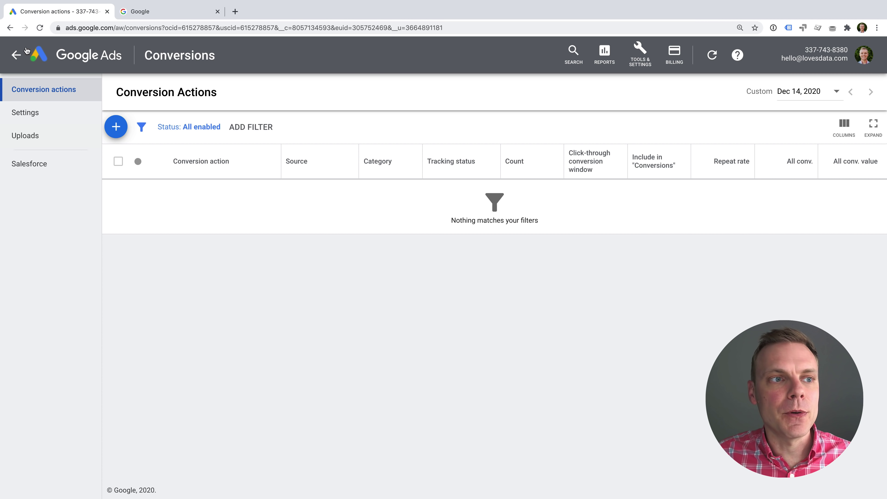
Return to the Blog | GA Glossary campaign and change its status to Enabled.
left_click(16, 54)
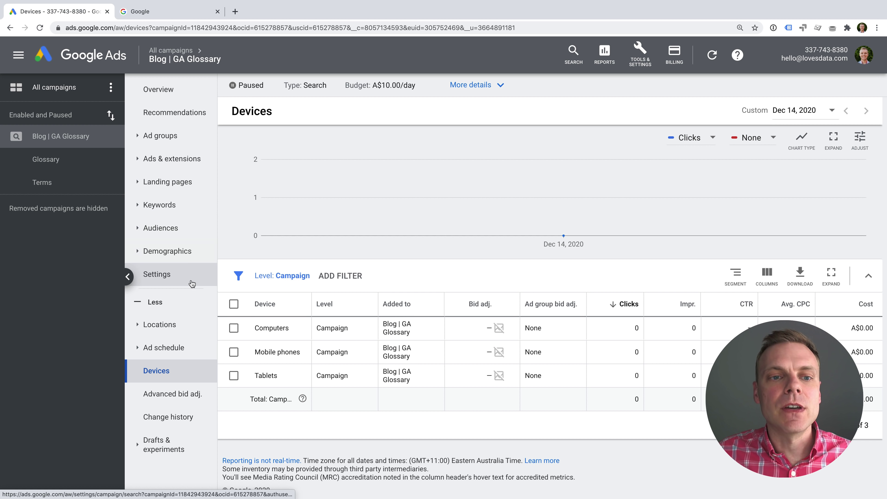
left_click(245, 86)
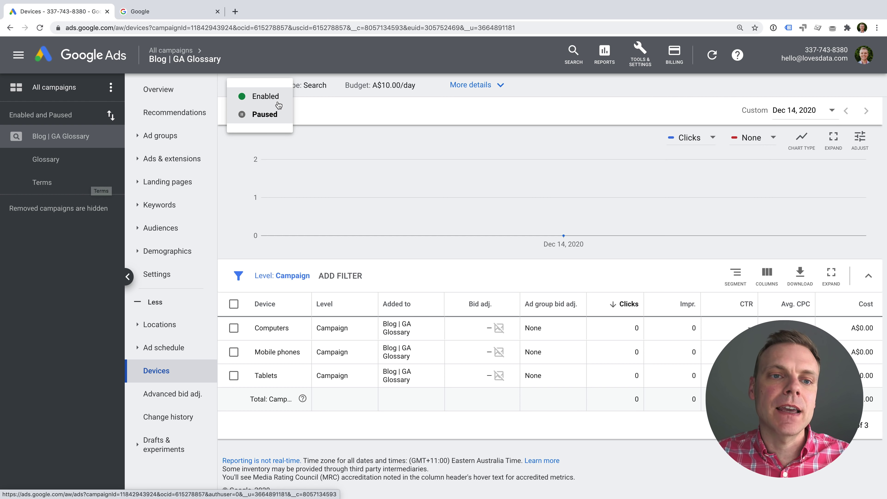
left_click(286, 98)
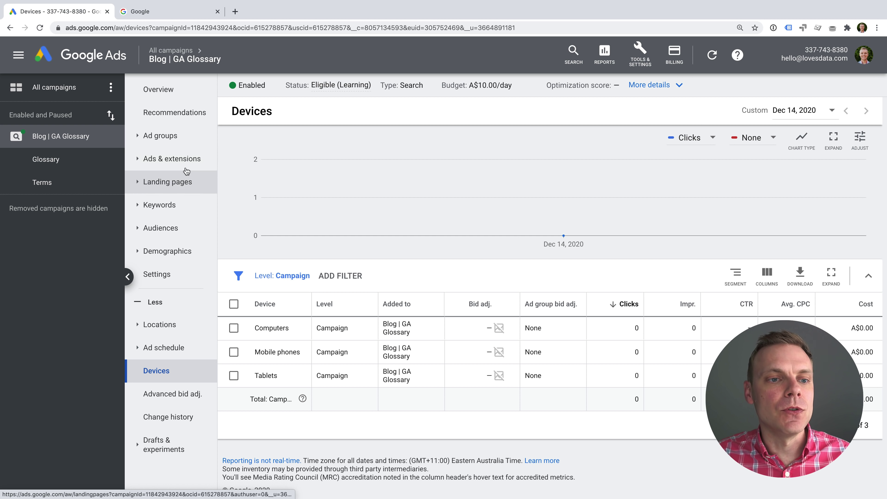
Check the eligibility details of the first search keyword, then the approval status of the campaign's ads.
left_click(177, 205)
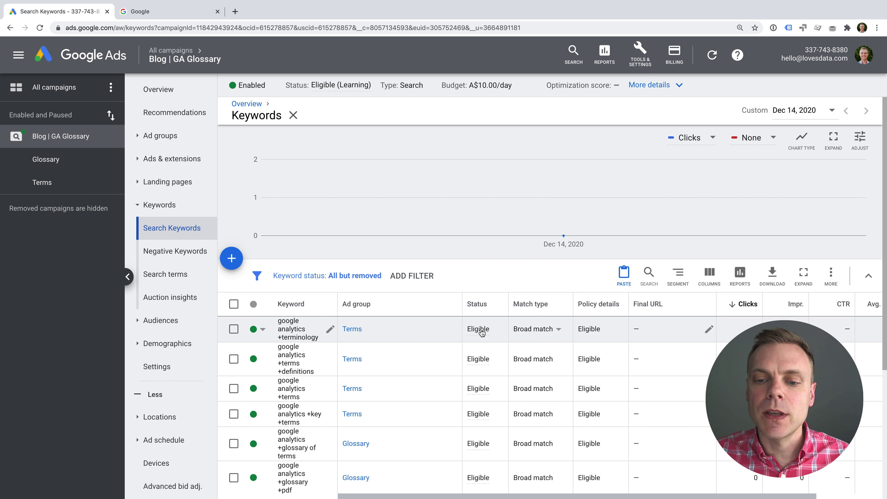
mouse_move(481, 331)
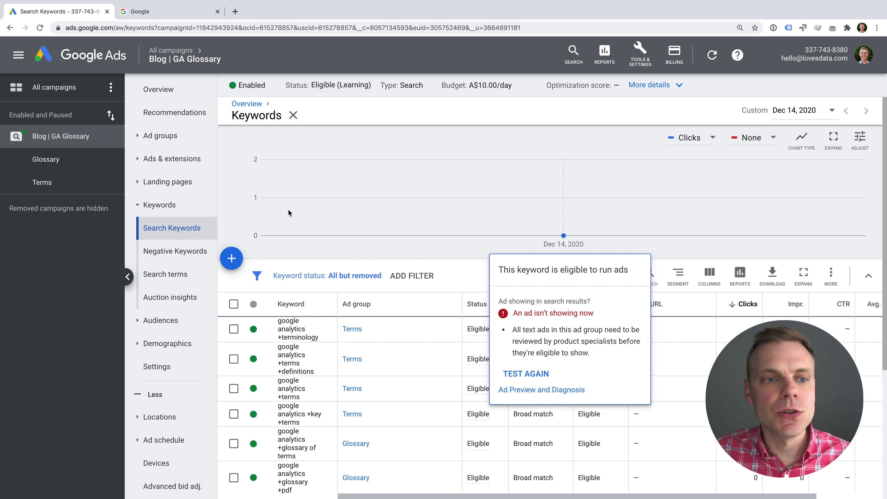
left_click(173, 159)
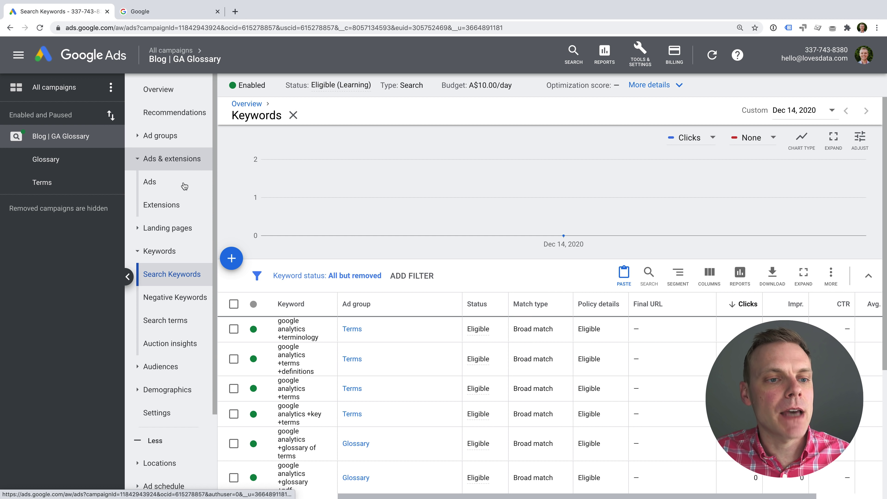
left_click(184, 186)
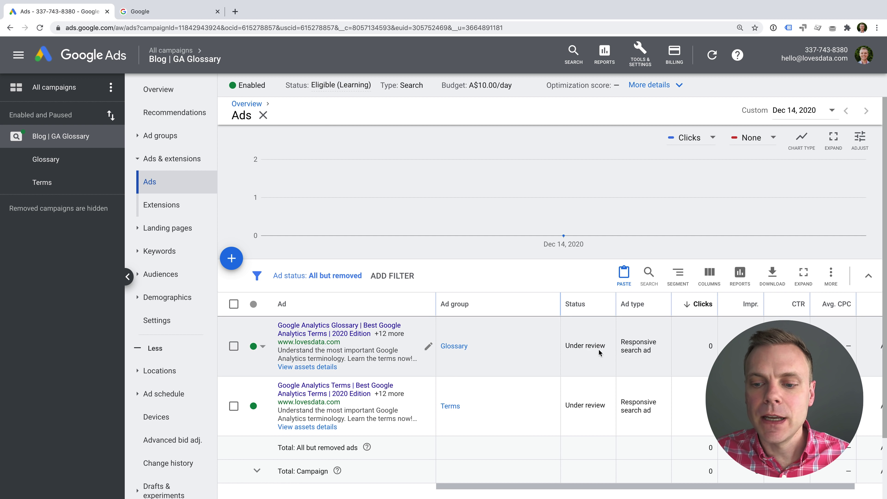
left_click_drag(565, 346, 613, 349)
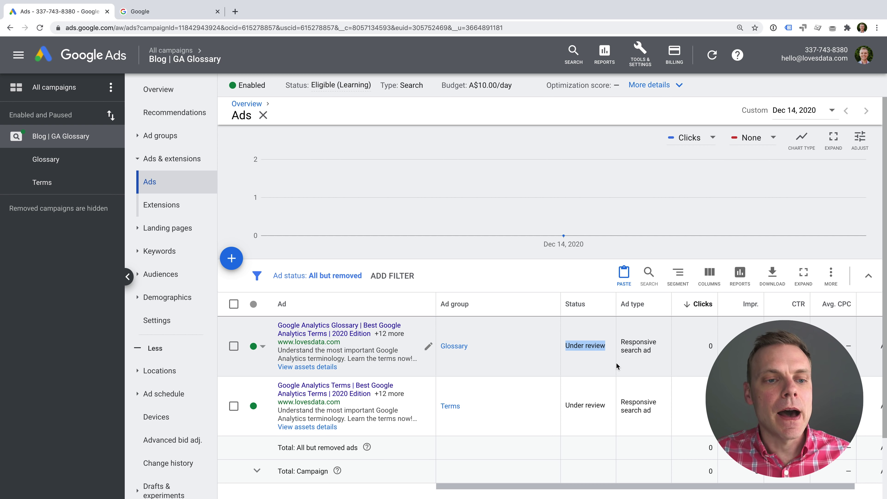
Diagnose whether an ad shows for "google analytics glossary" with the Ad Preview and Diagnosis tool, then return to the campaign's ads.
left_click(635, 64)
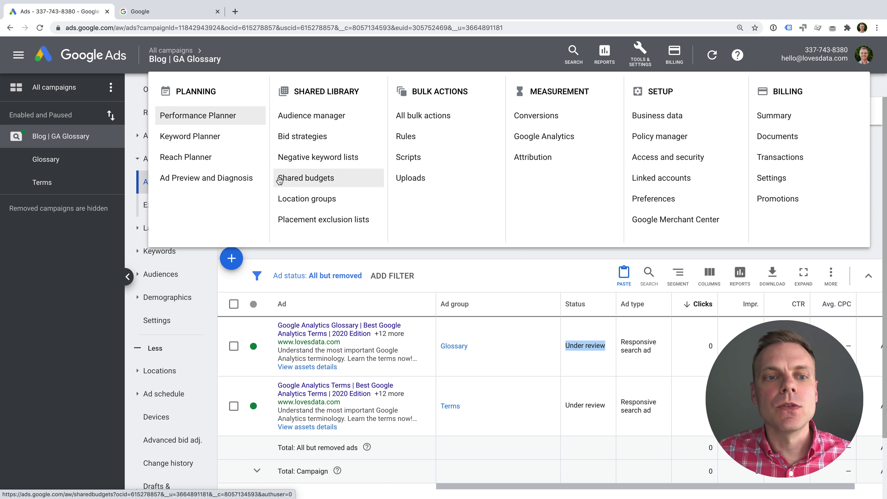
left_click(206, 181)
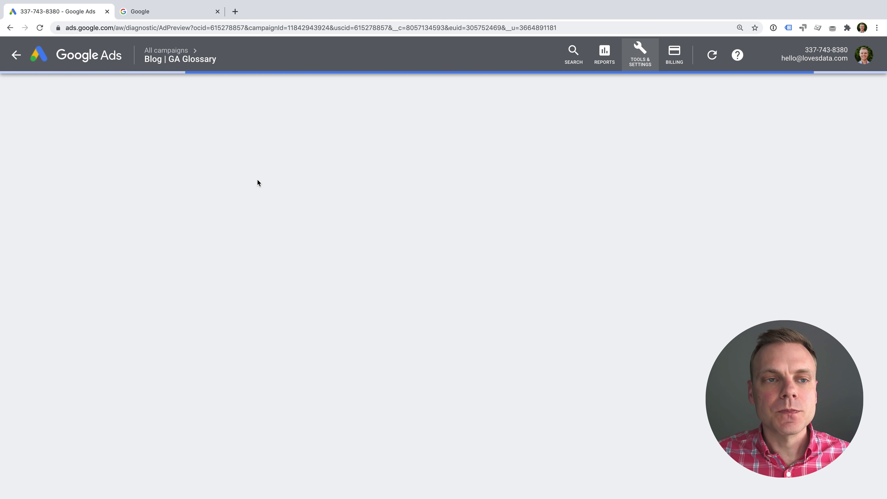
left_click(641, 55)
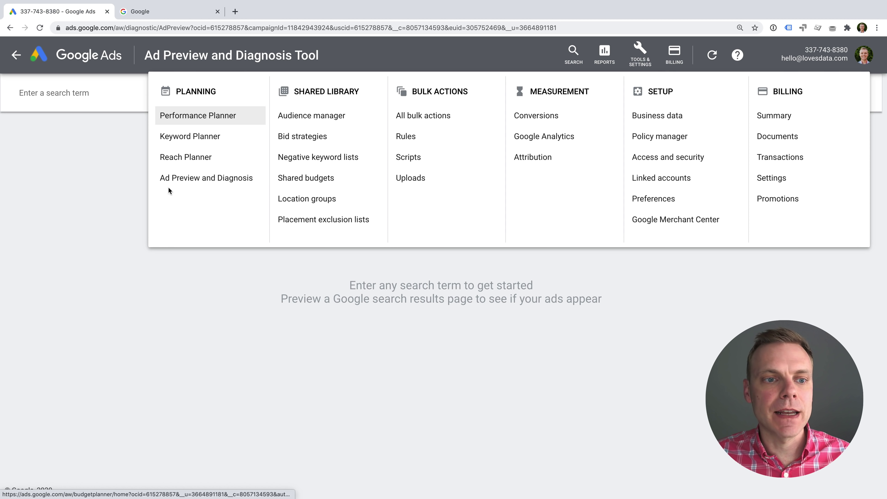
left_click(78, 93)
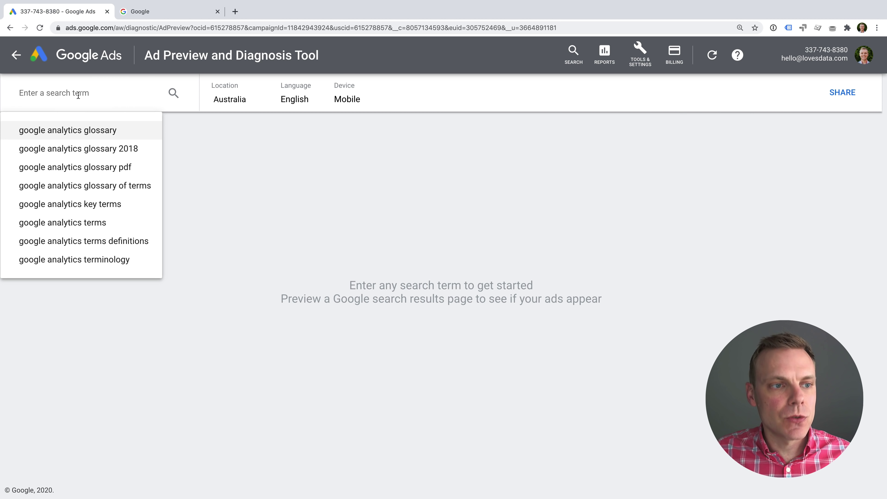
left_click(78, 132)
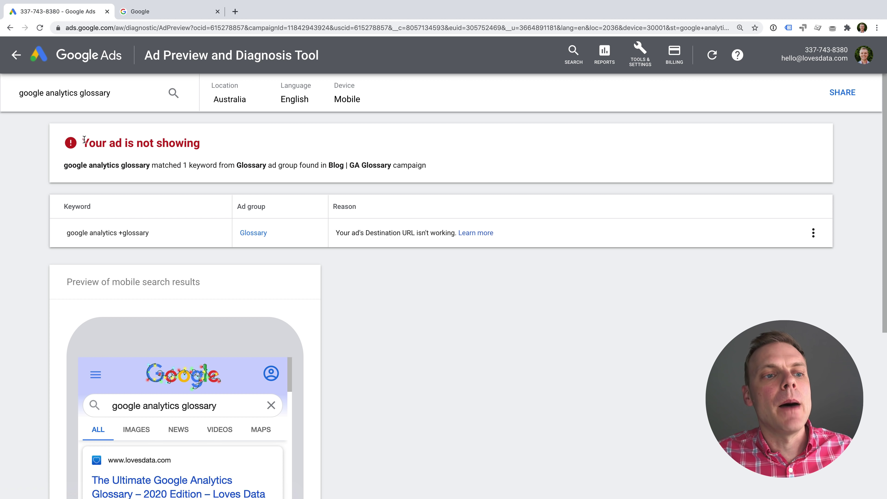
left_click_drag(81, 143, 232, 145)
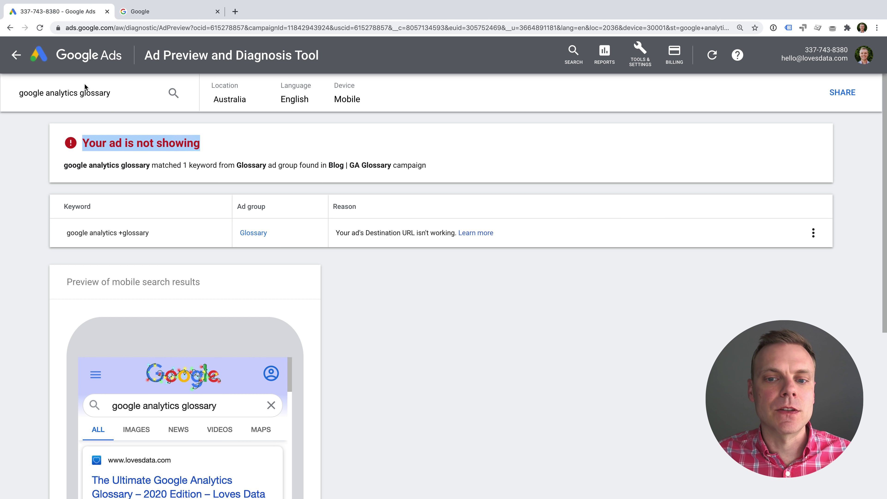
left_click(16, 54)
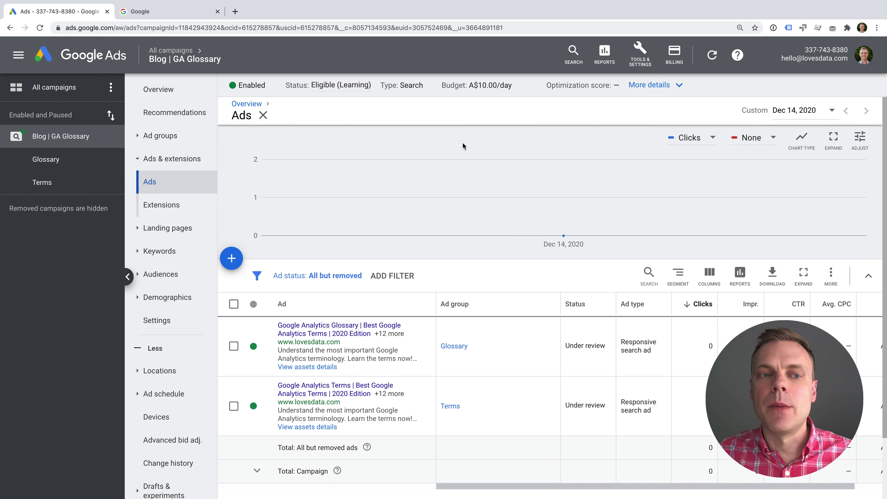
left_click(640, 52)
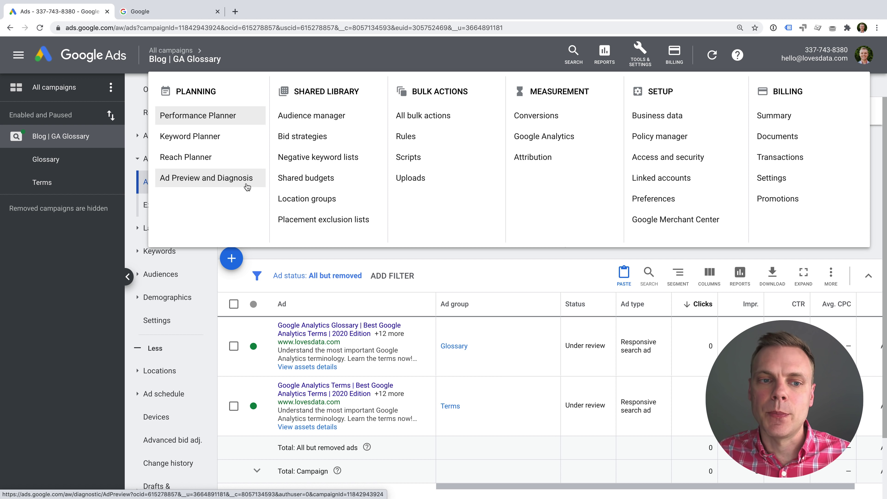
left_click(540, 280)
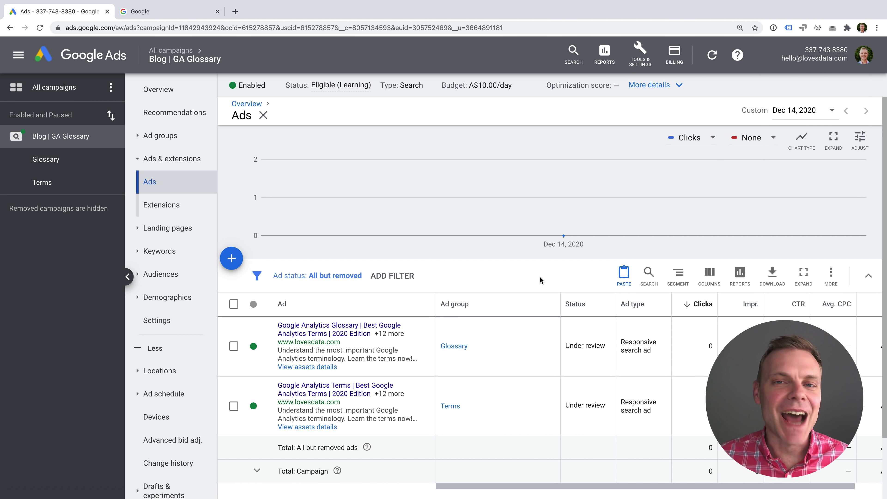